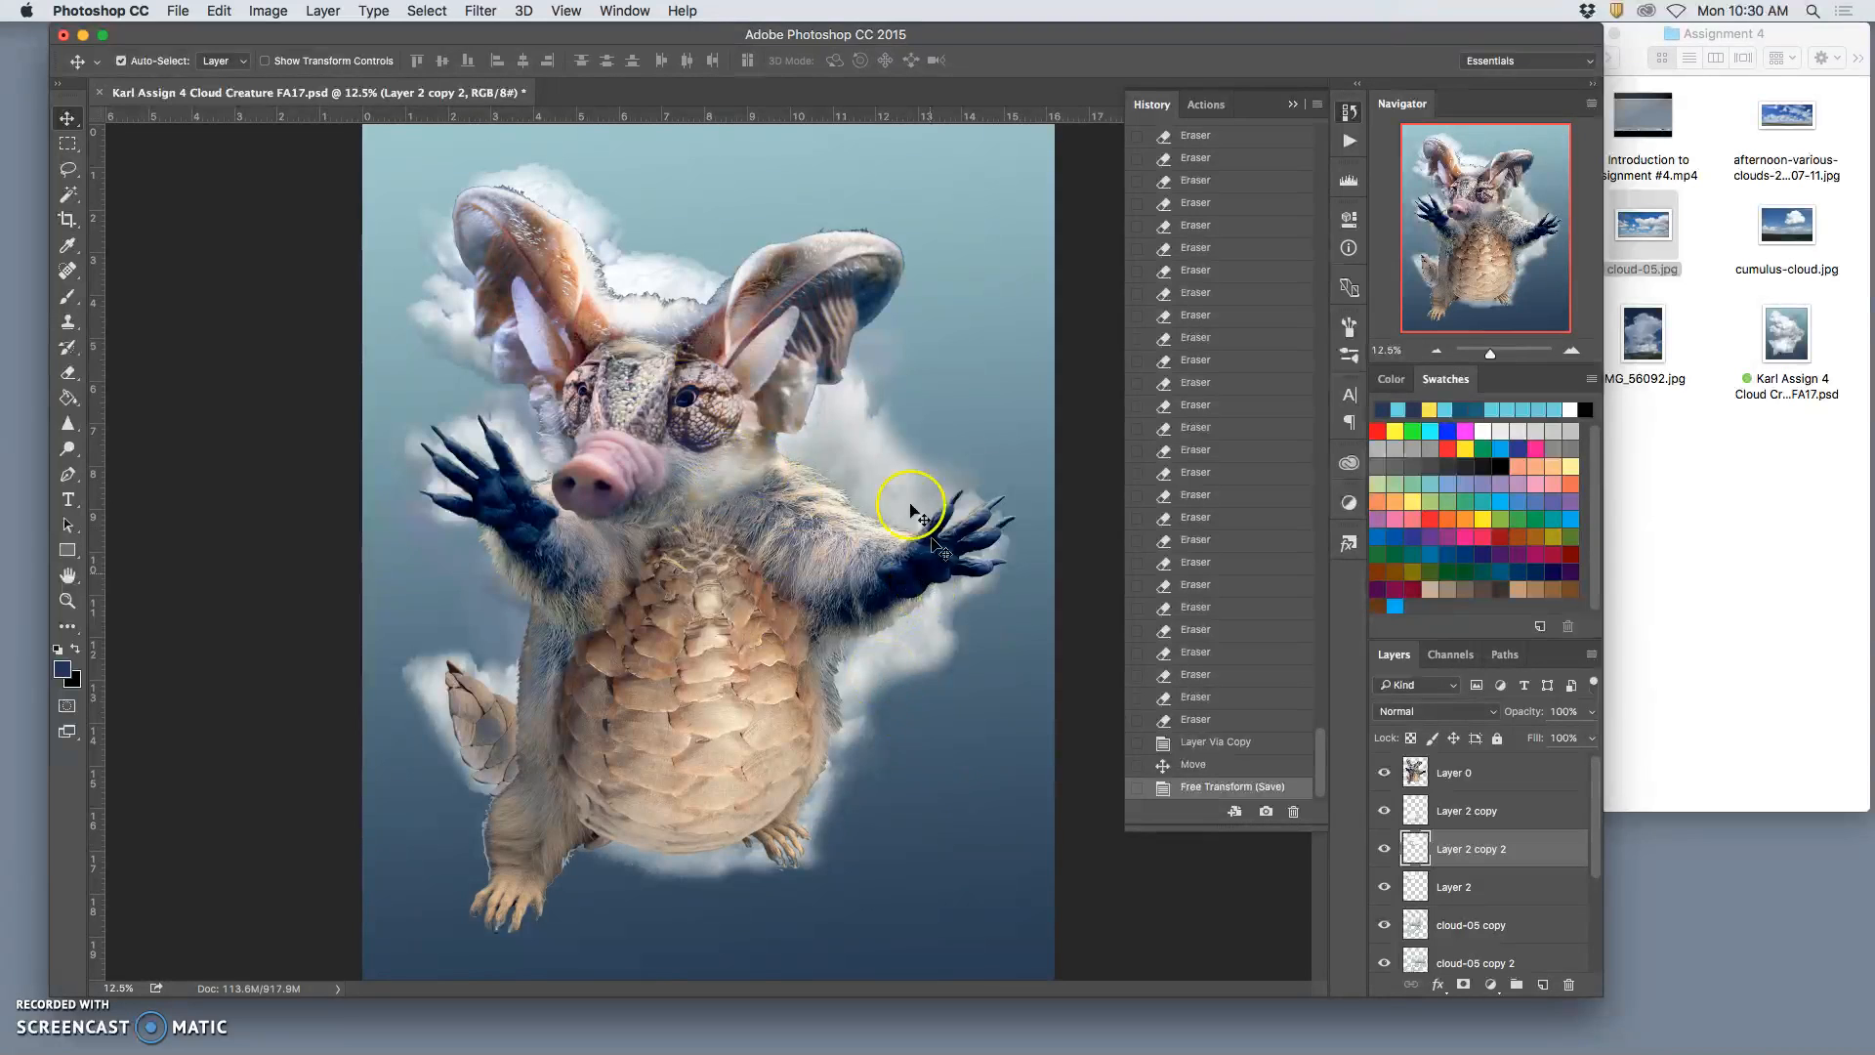
Step: Toggle the visibility of the creature layer, Layer 0, to compare it with the cloud shapes underneath
click(1384, 774)
click(1384, 773)
click(1385, 774)
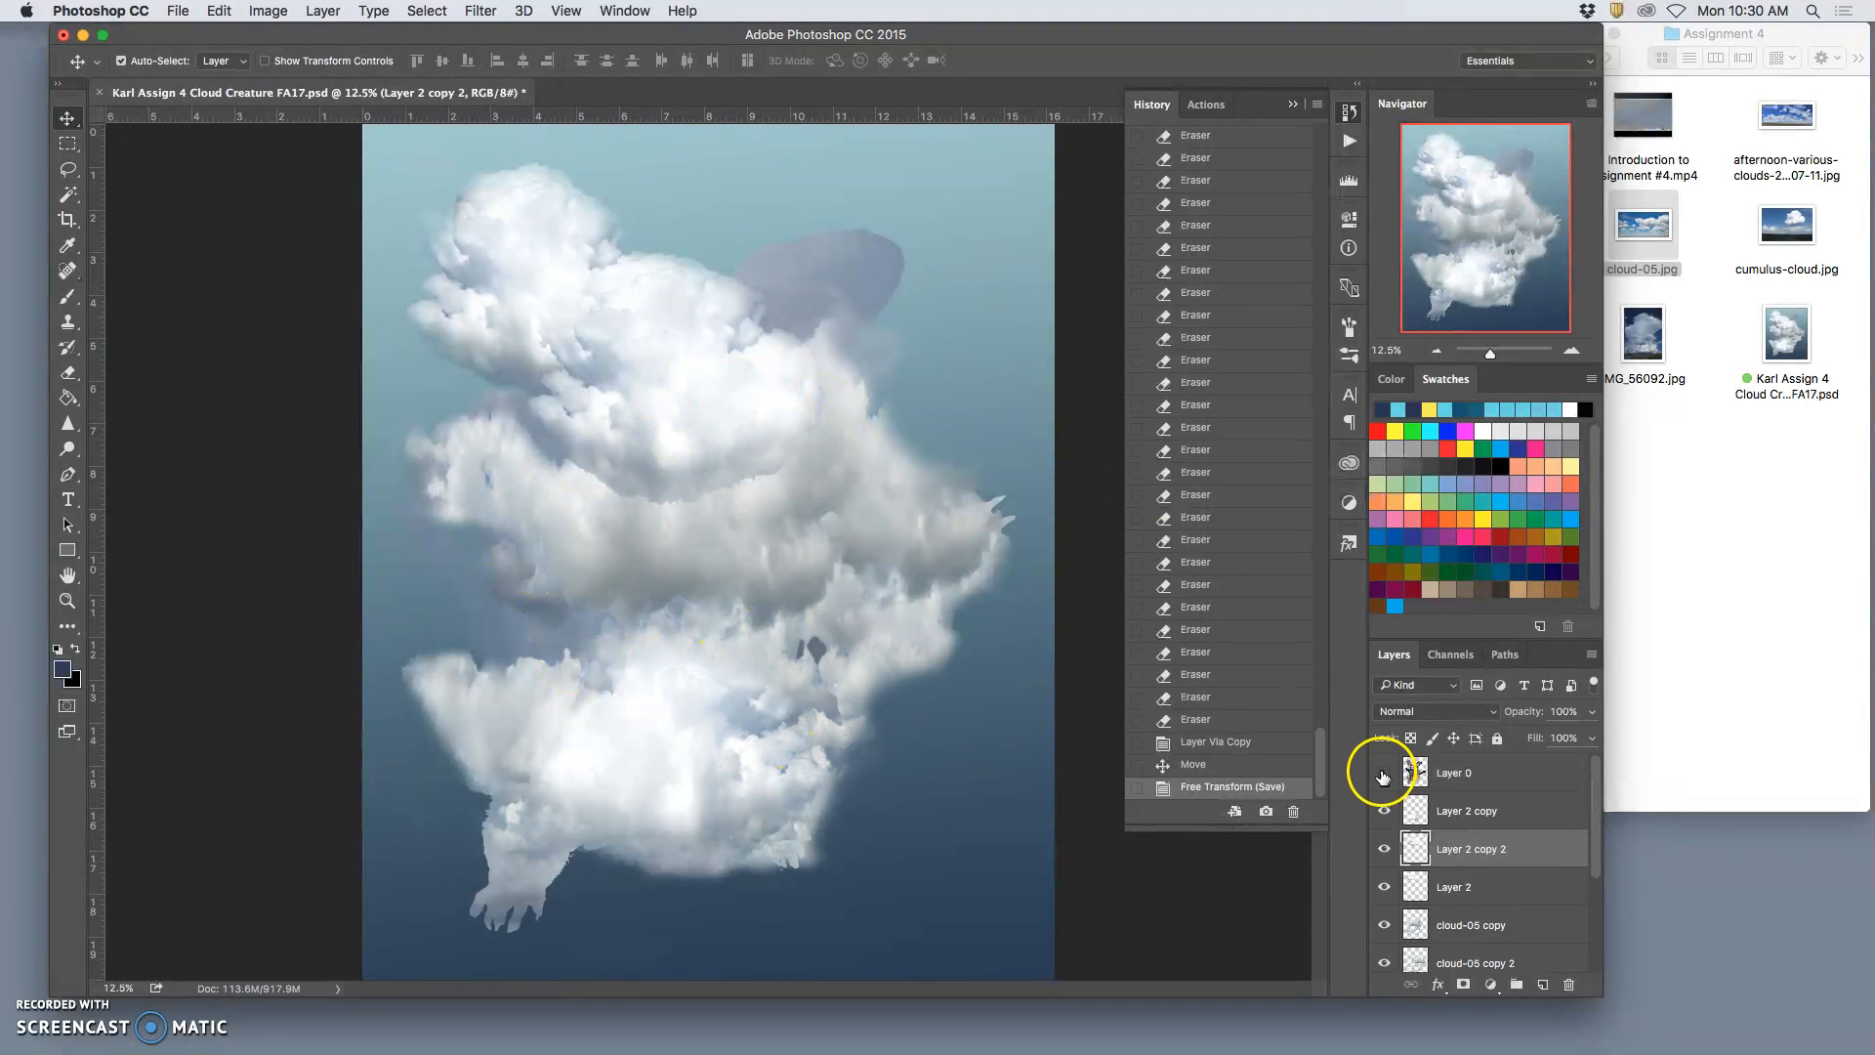
click(1383, 774)
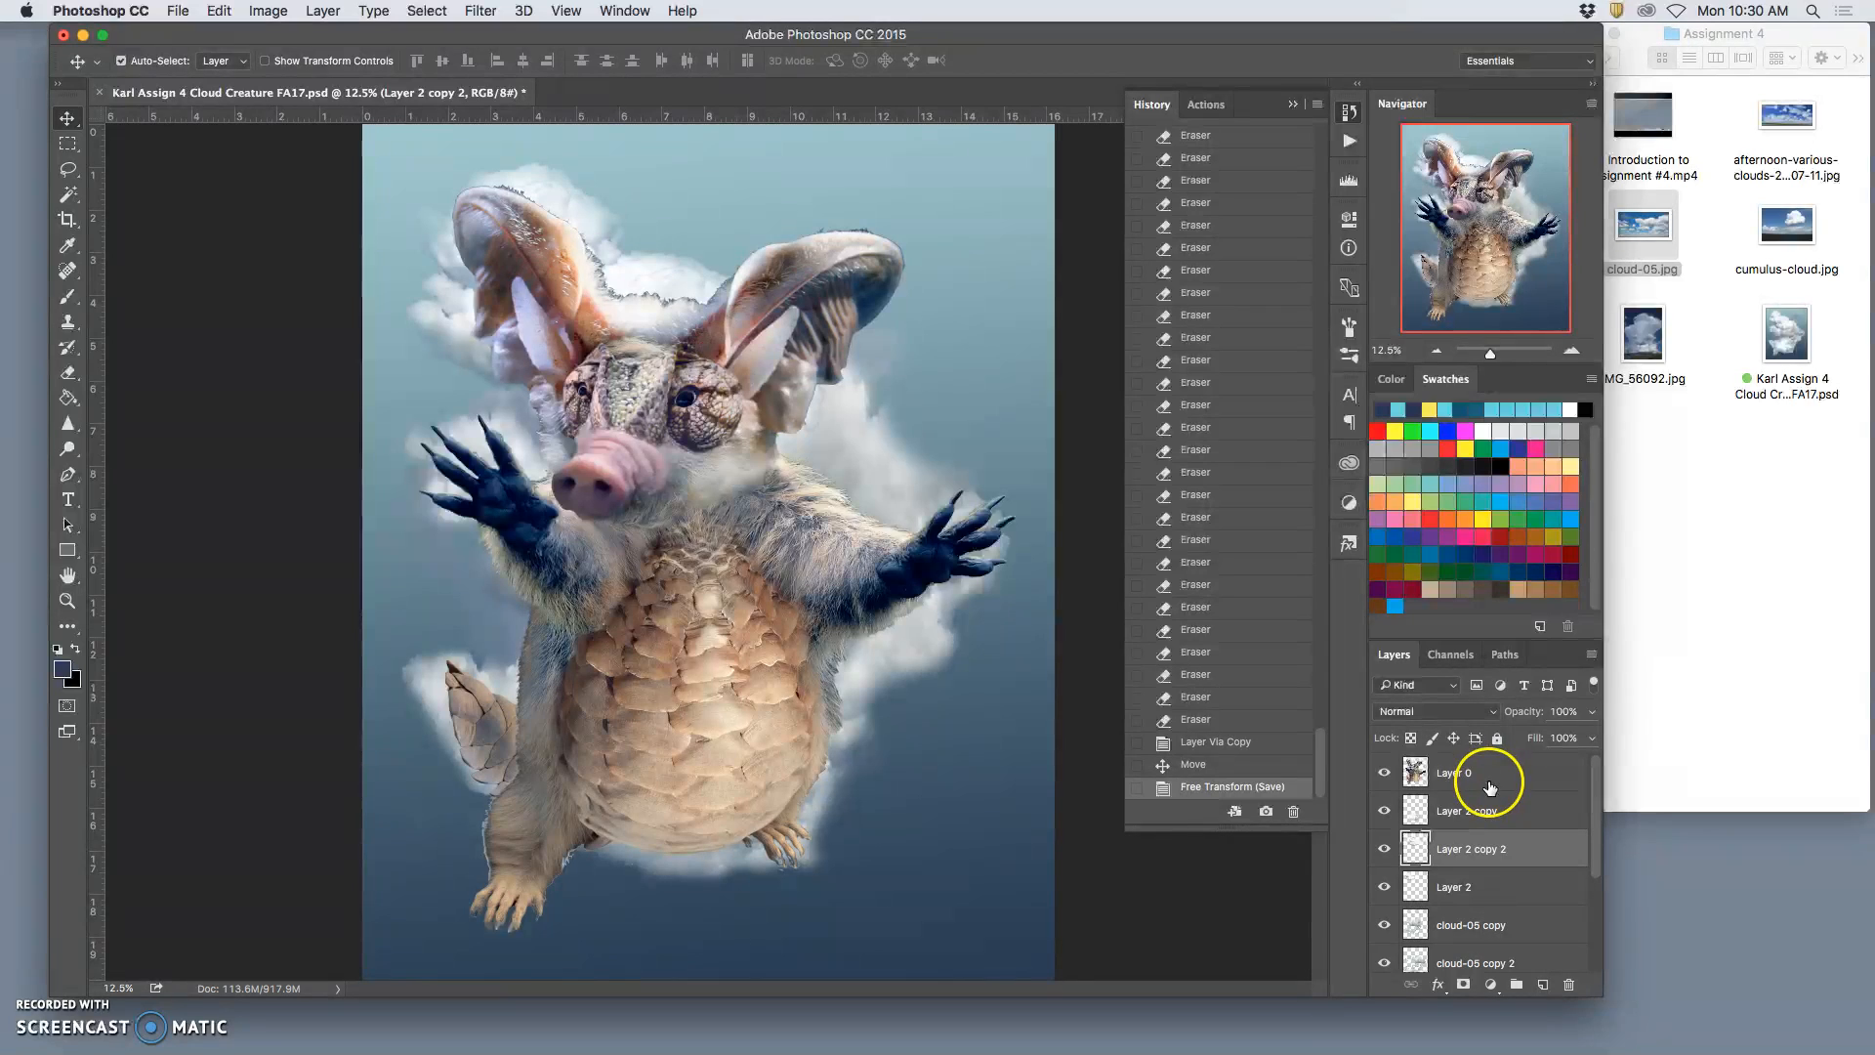
click(1383, 775)
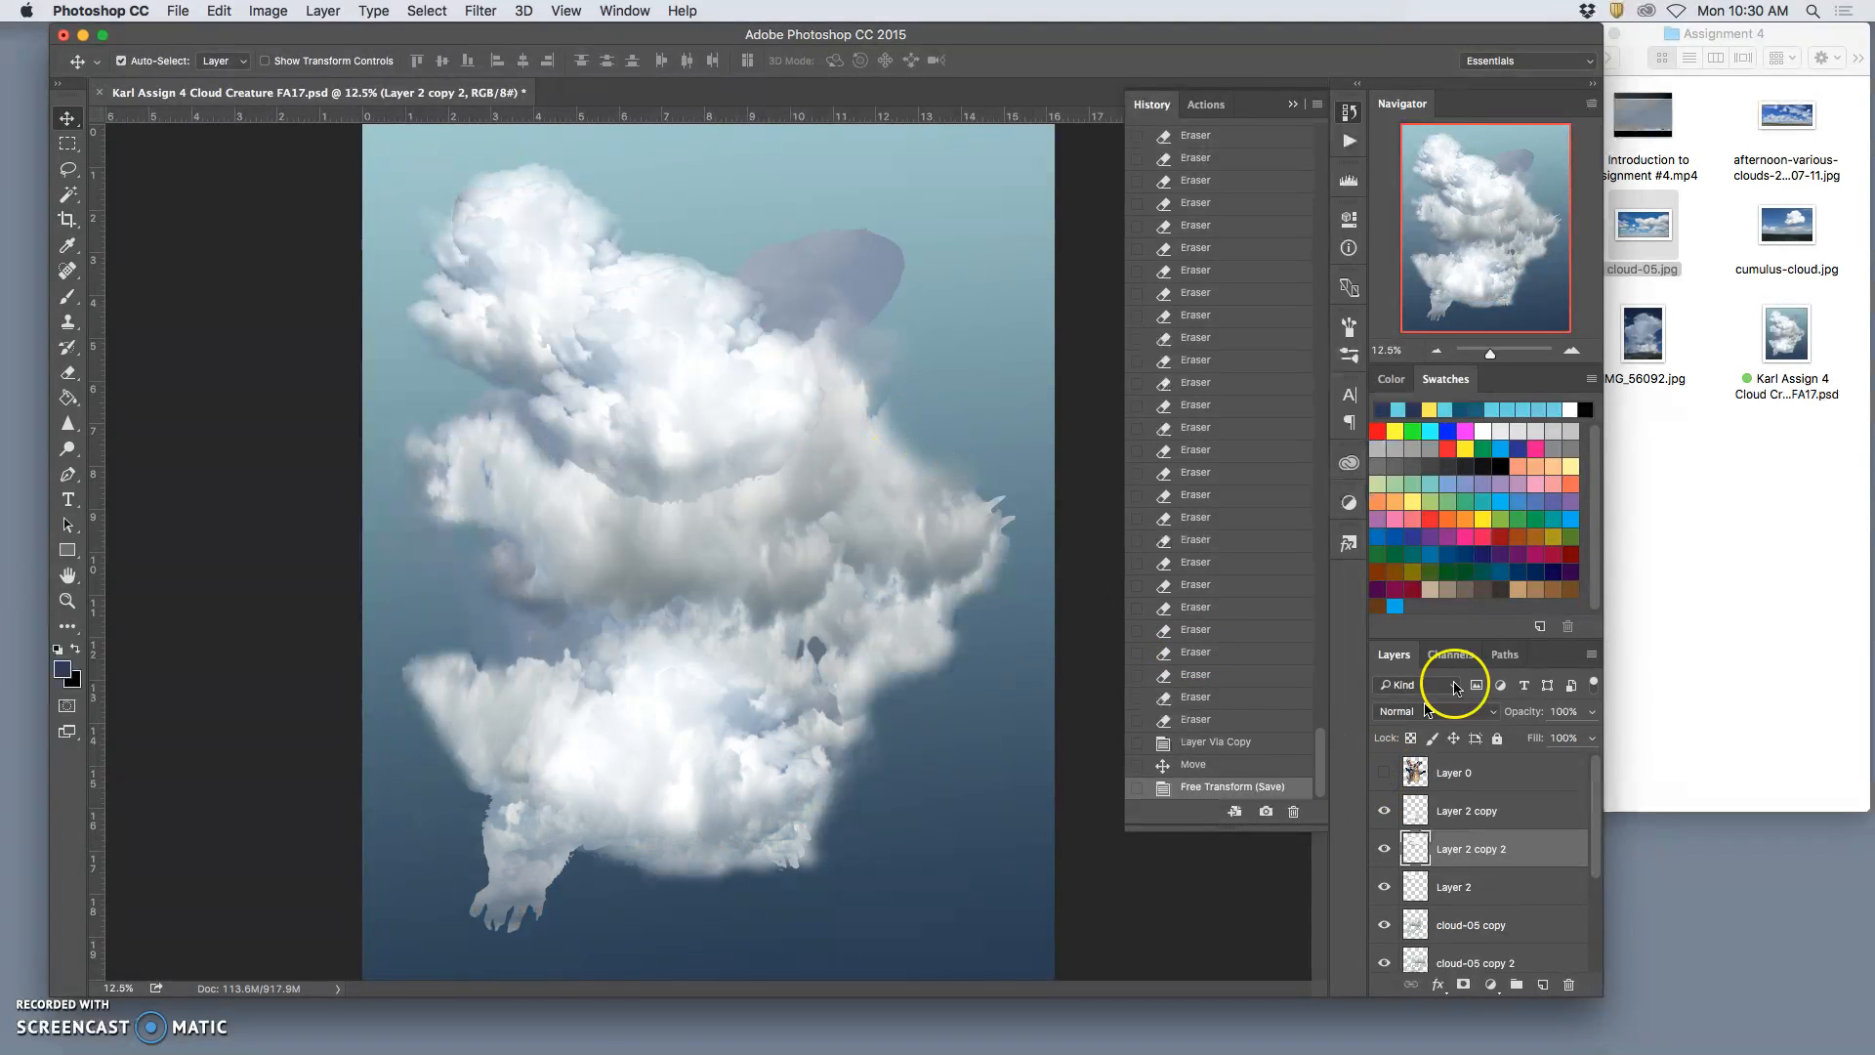
Step: Switch to Finder and open the Assignment 2 folder inside the FA17 documents folder
click(1729, 542)
mouse_move(1602, 1045)
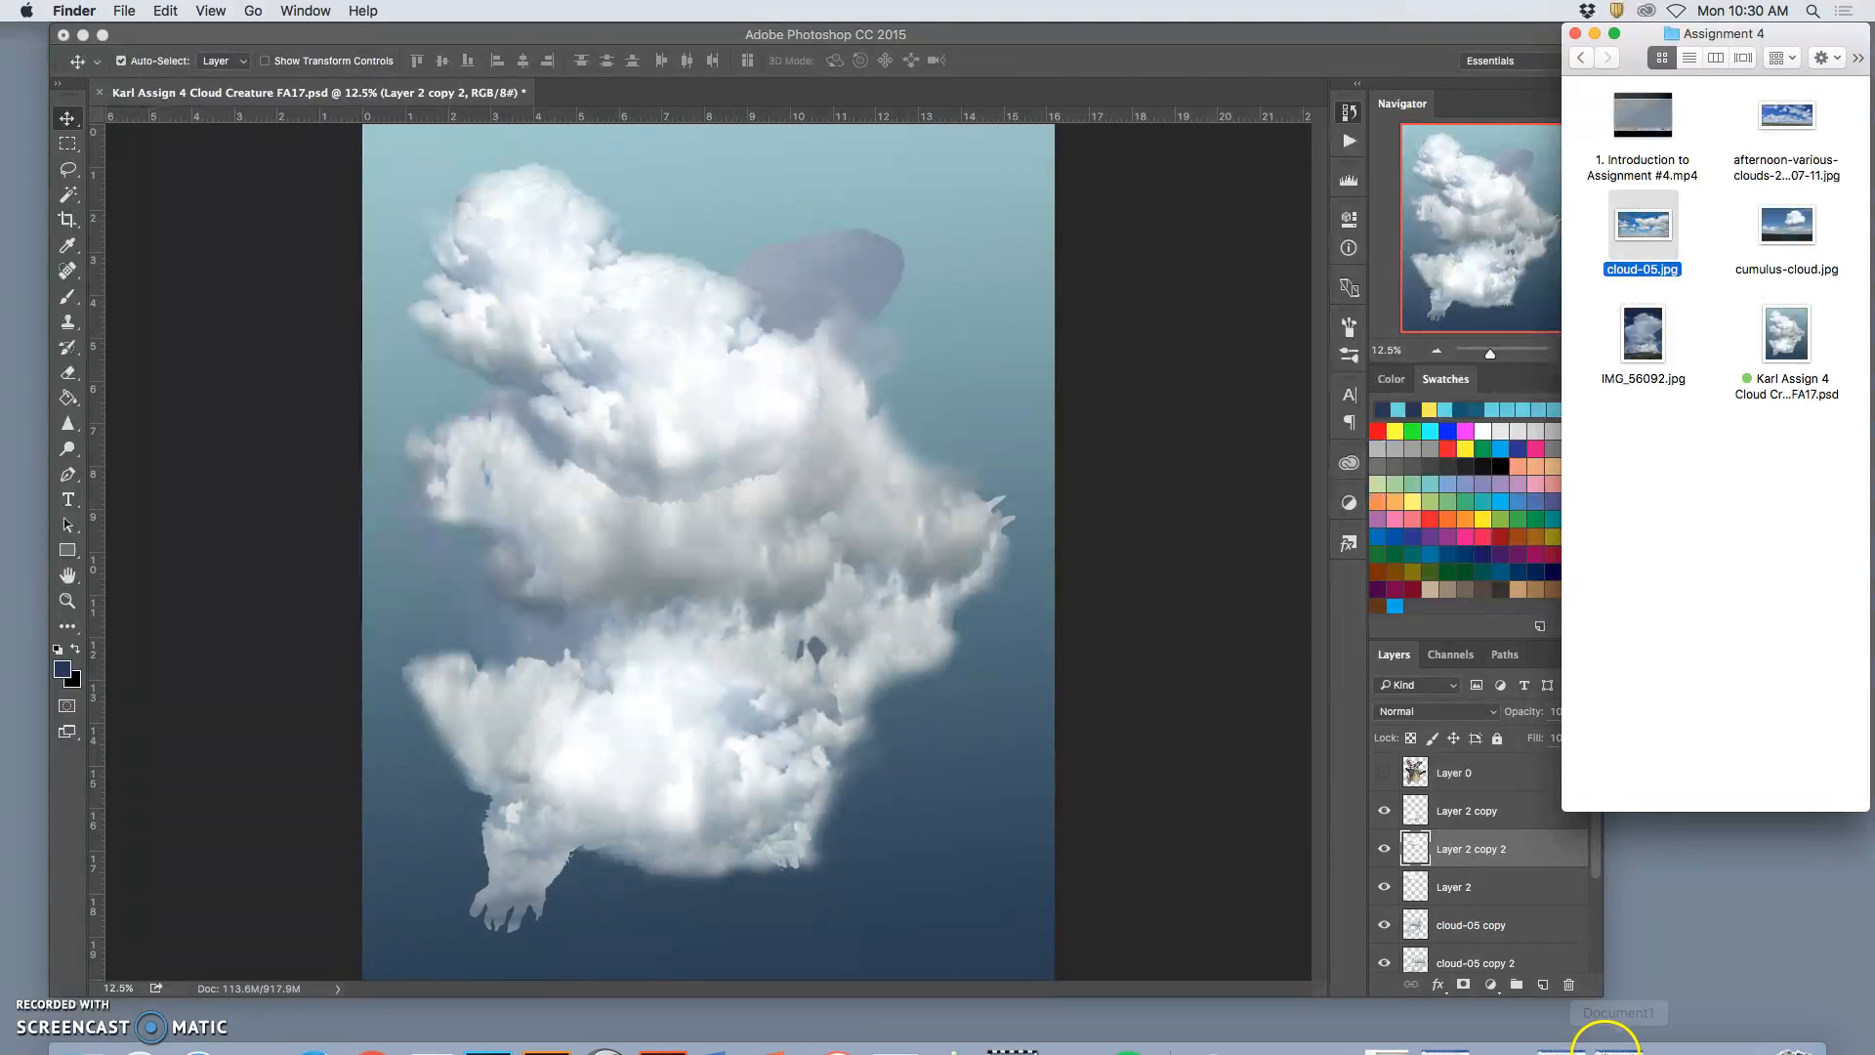
click(1270, 1021)
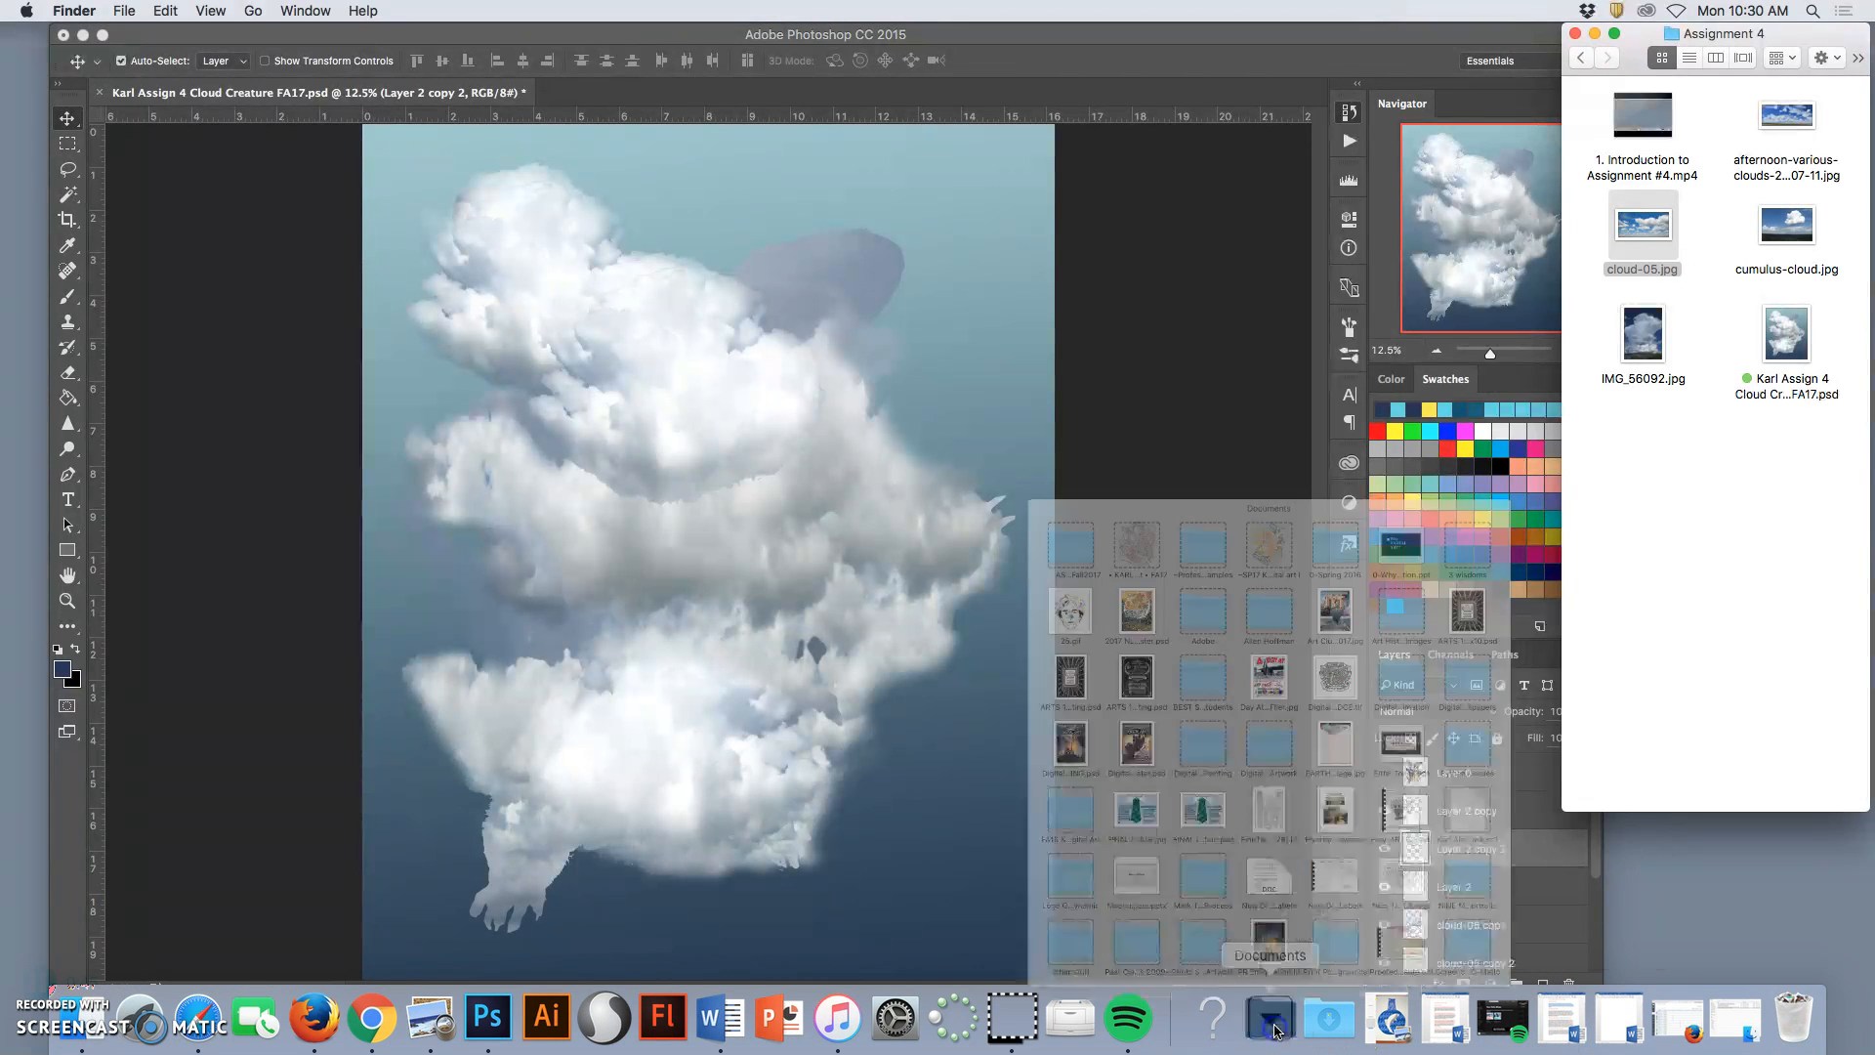
click(1071, 239)
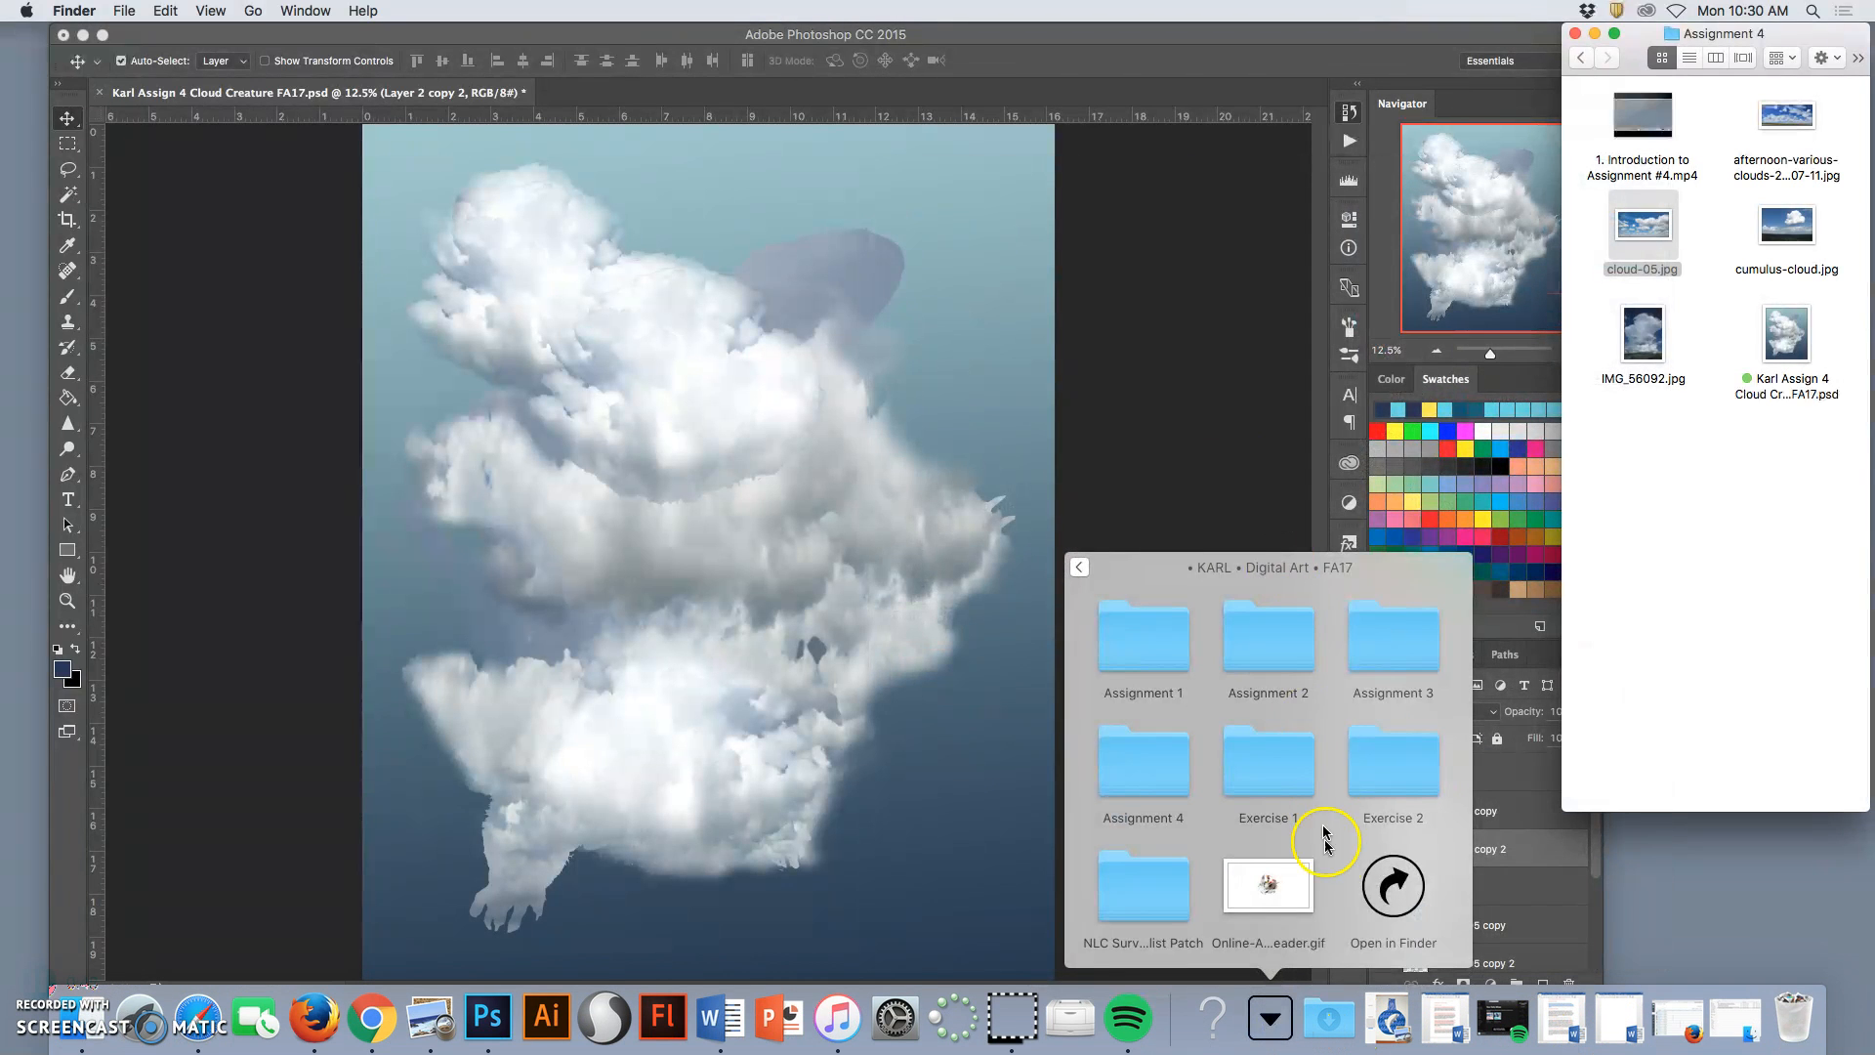
click(1314, 718)
click(1499, 864)
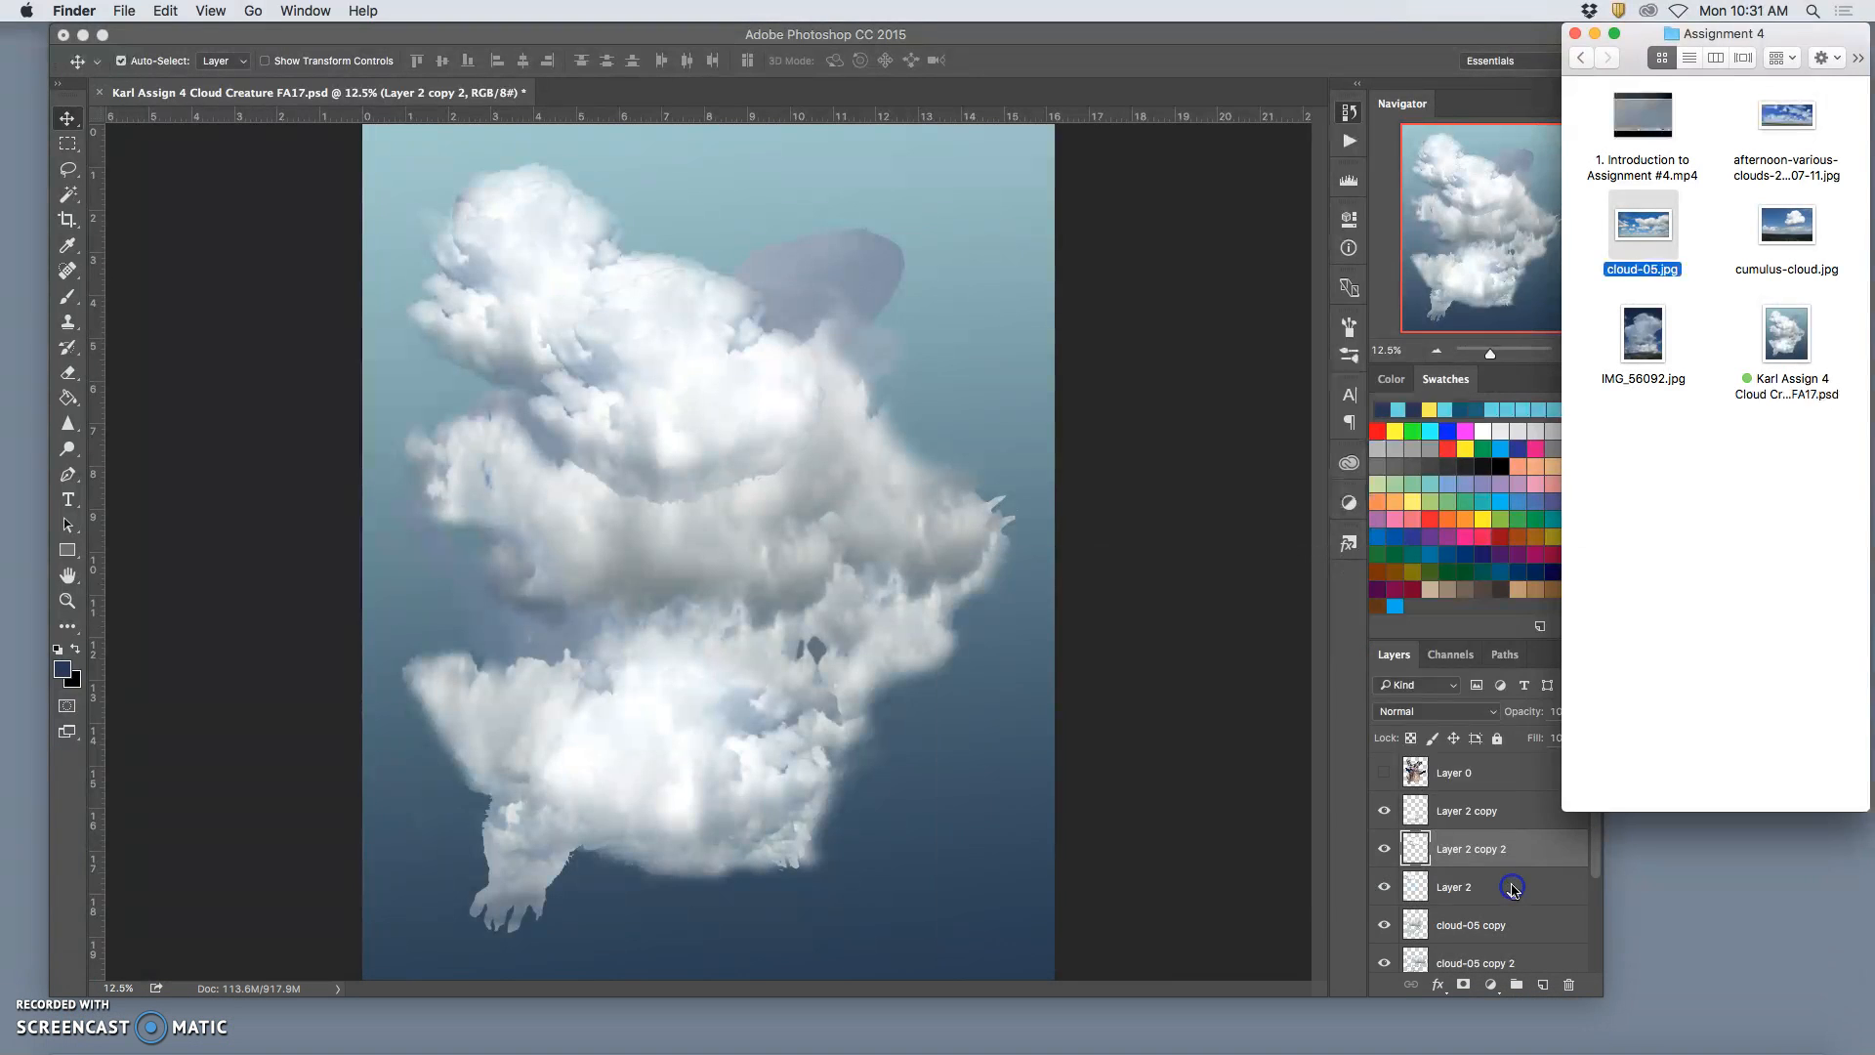
Step: Open the Assignment 2 creature collage PNG in Preview
click(907, 430)
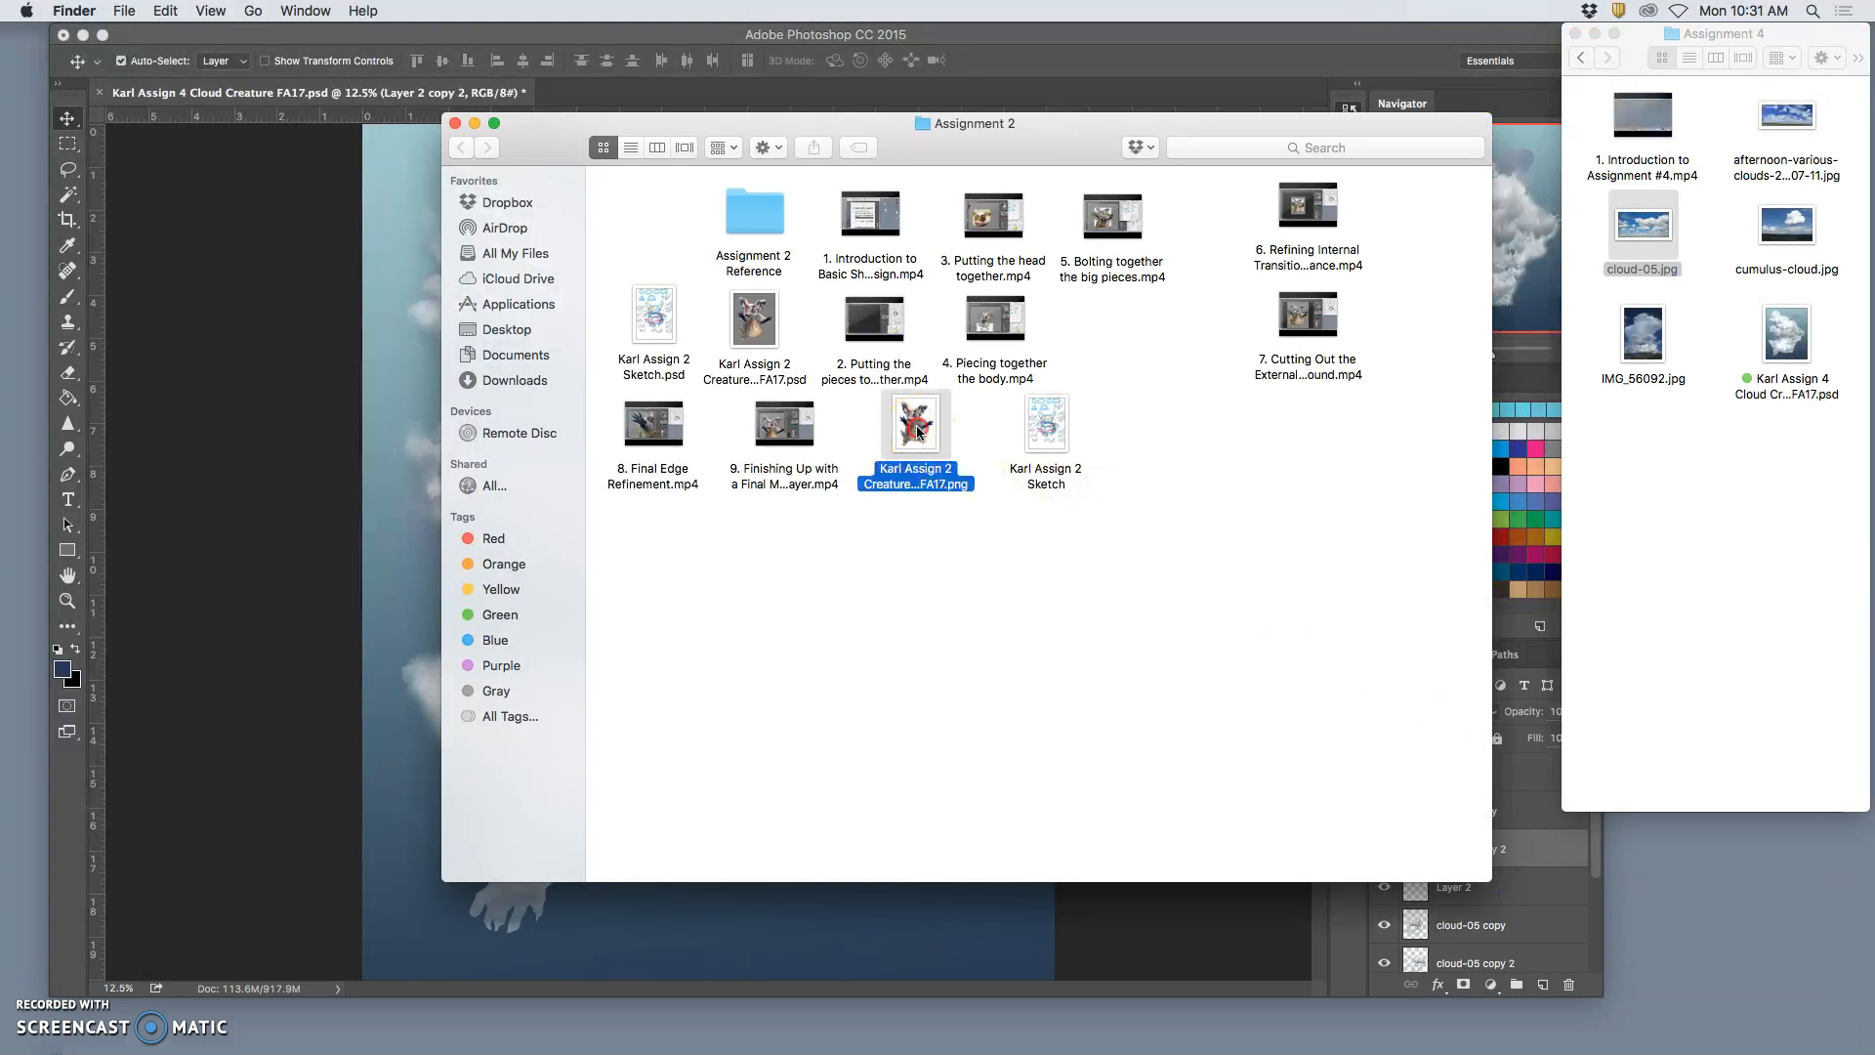
right_click(908, 430)
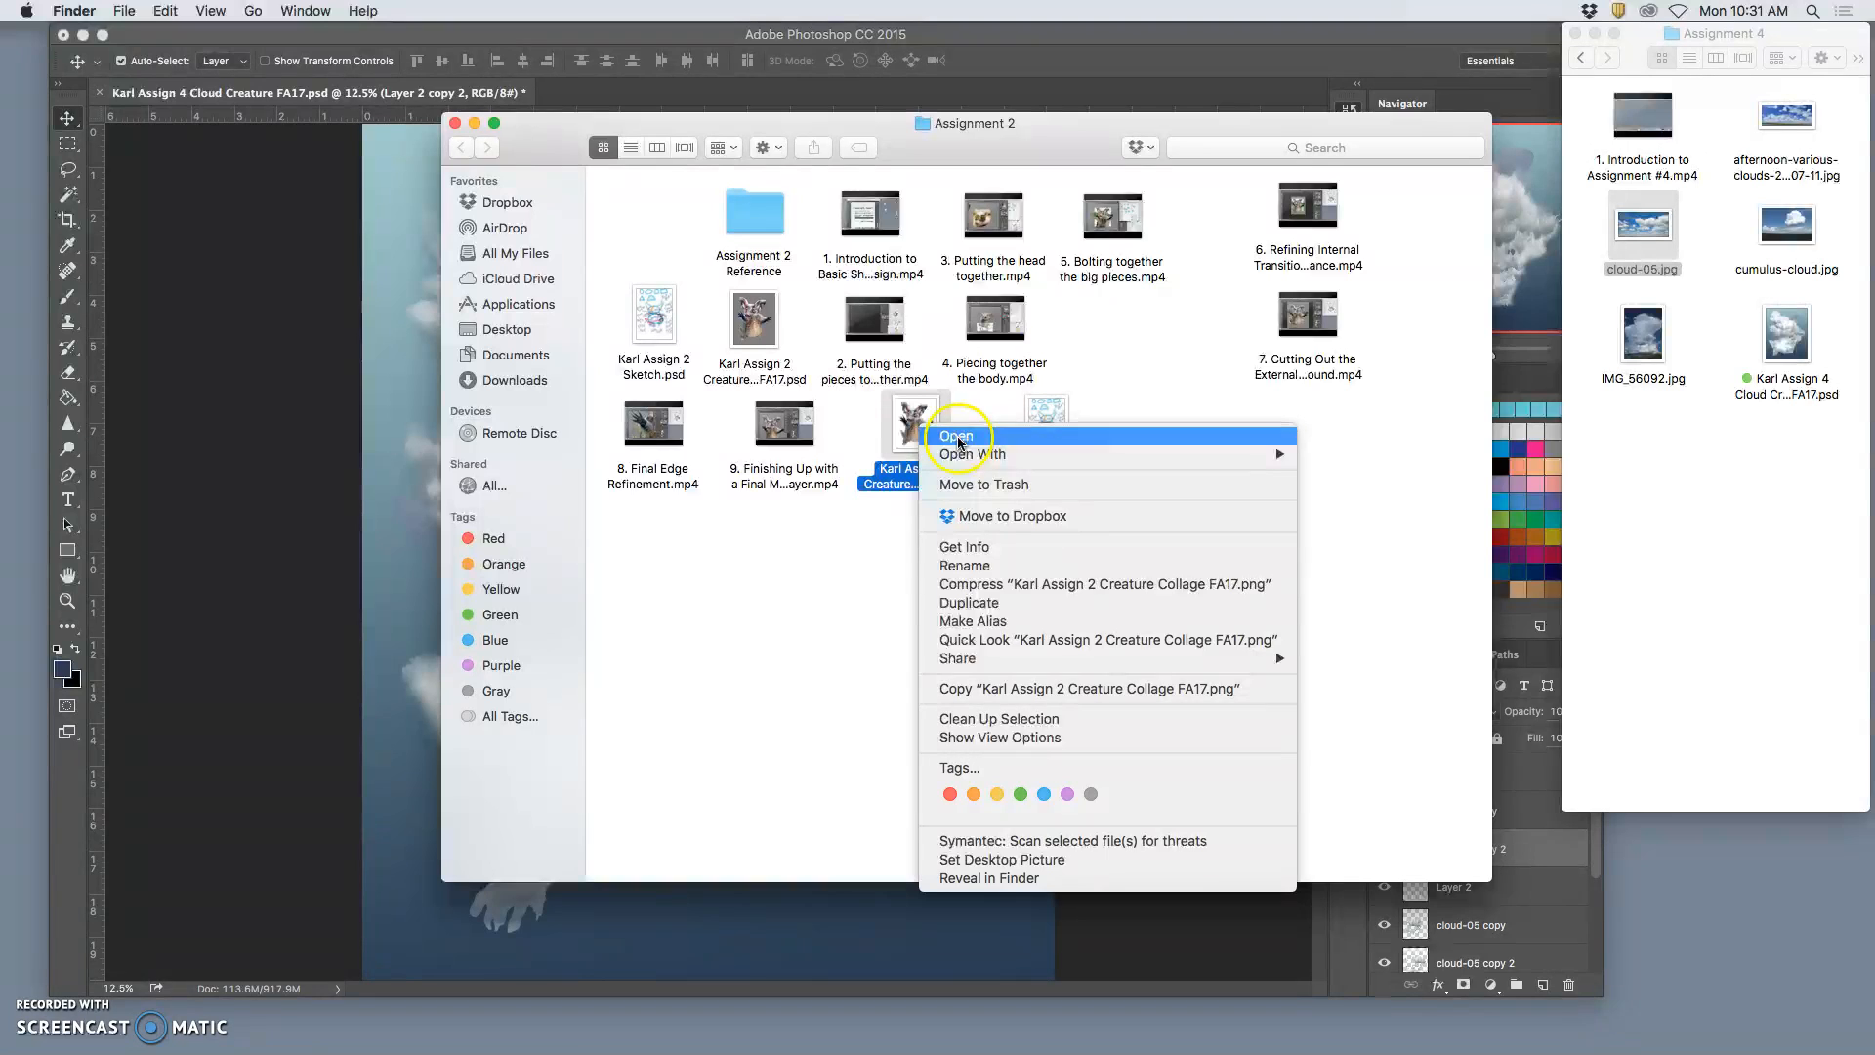
mouse_move(984, 461)
click(1434, 457)
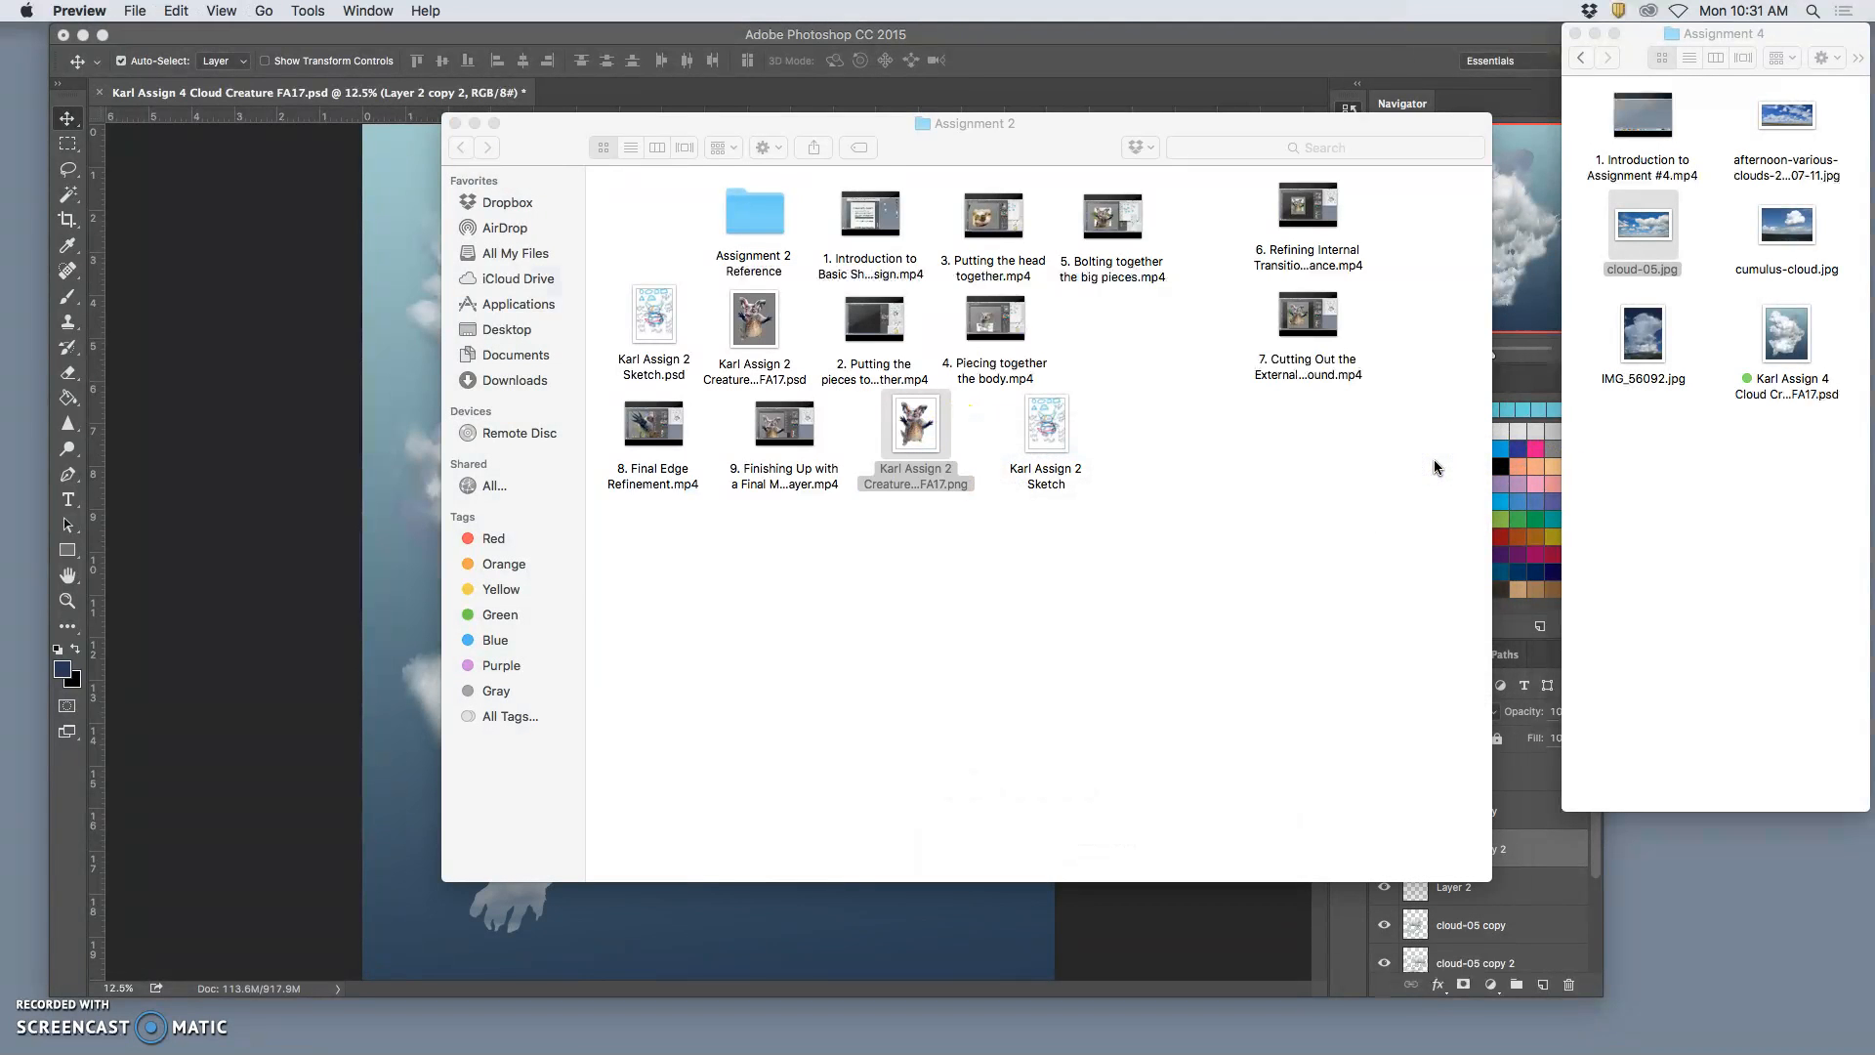
click(1294, 453)
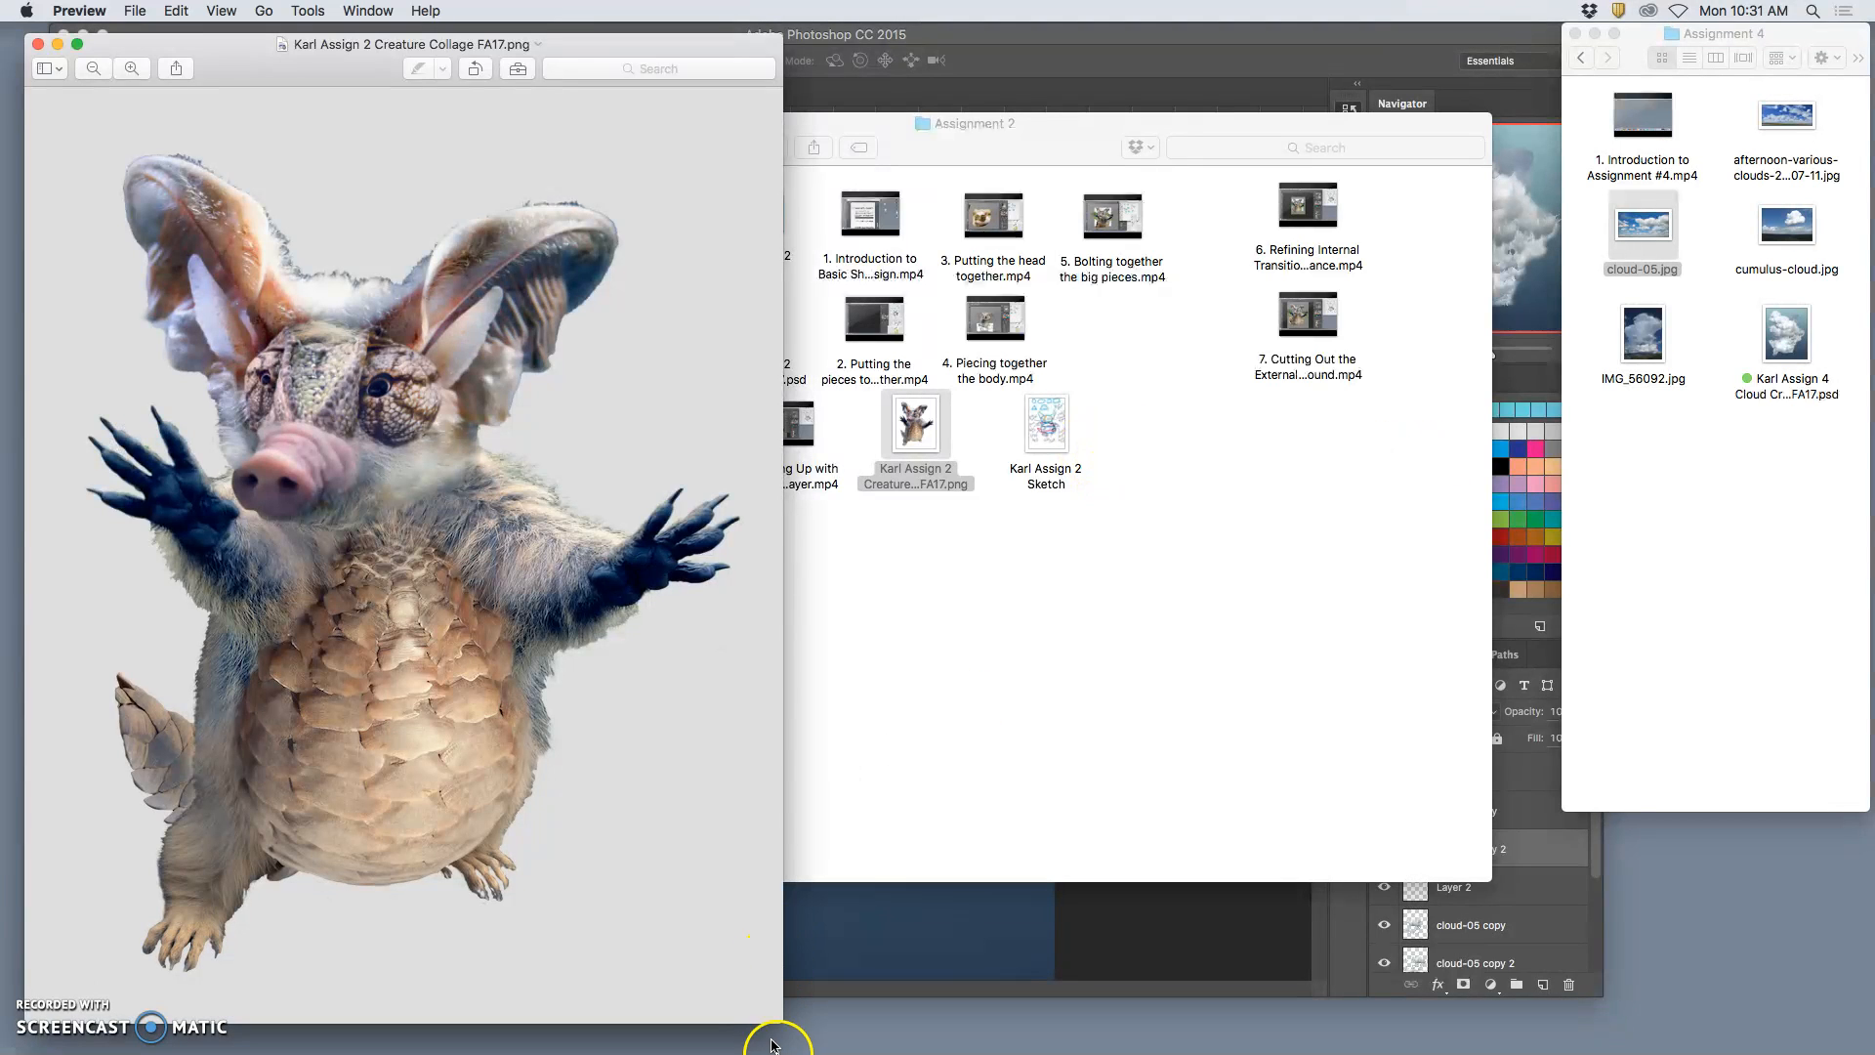
Step: Shrink the creature image window, park it beside the canvas below the Assignment 4 folder as reference, and return to Photoshop
drag(782, 1023, 327, 400)
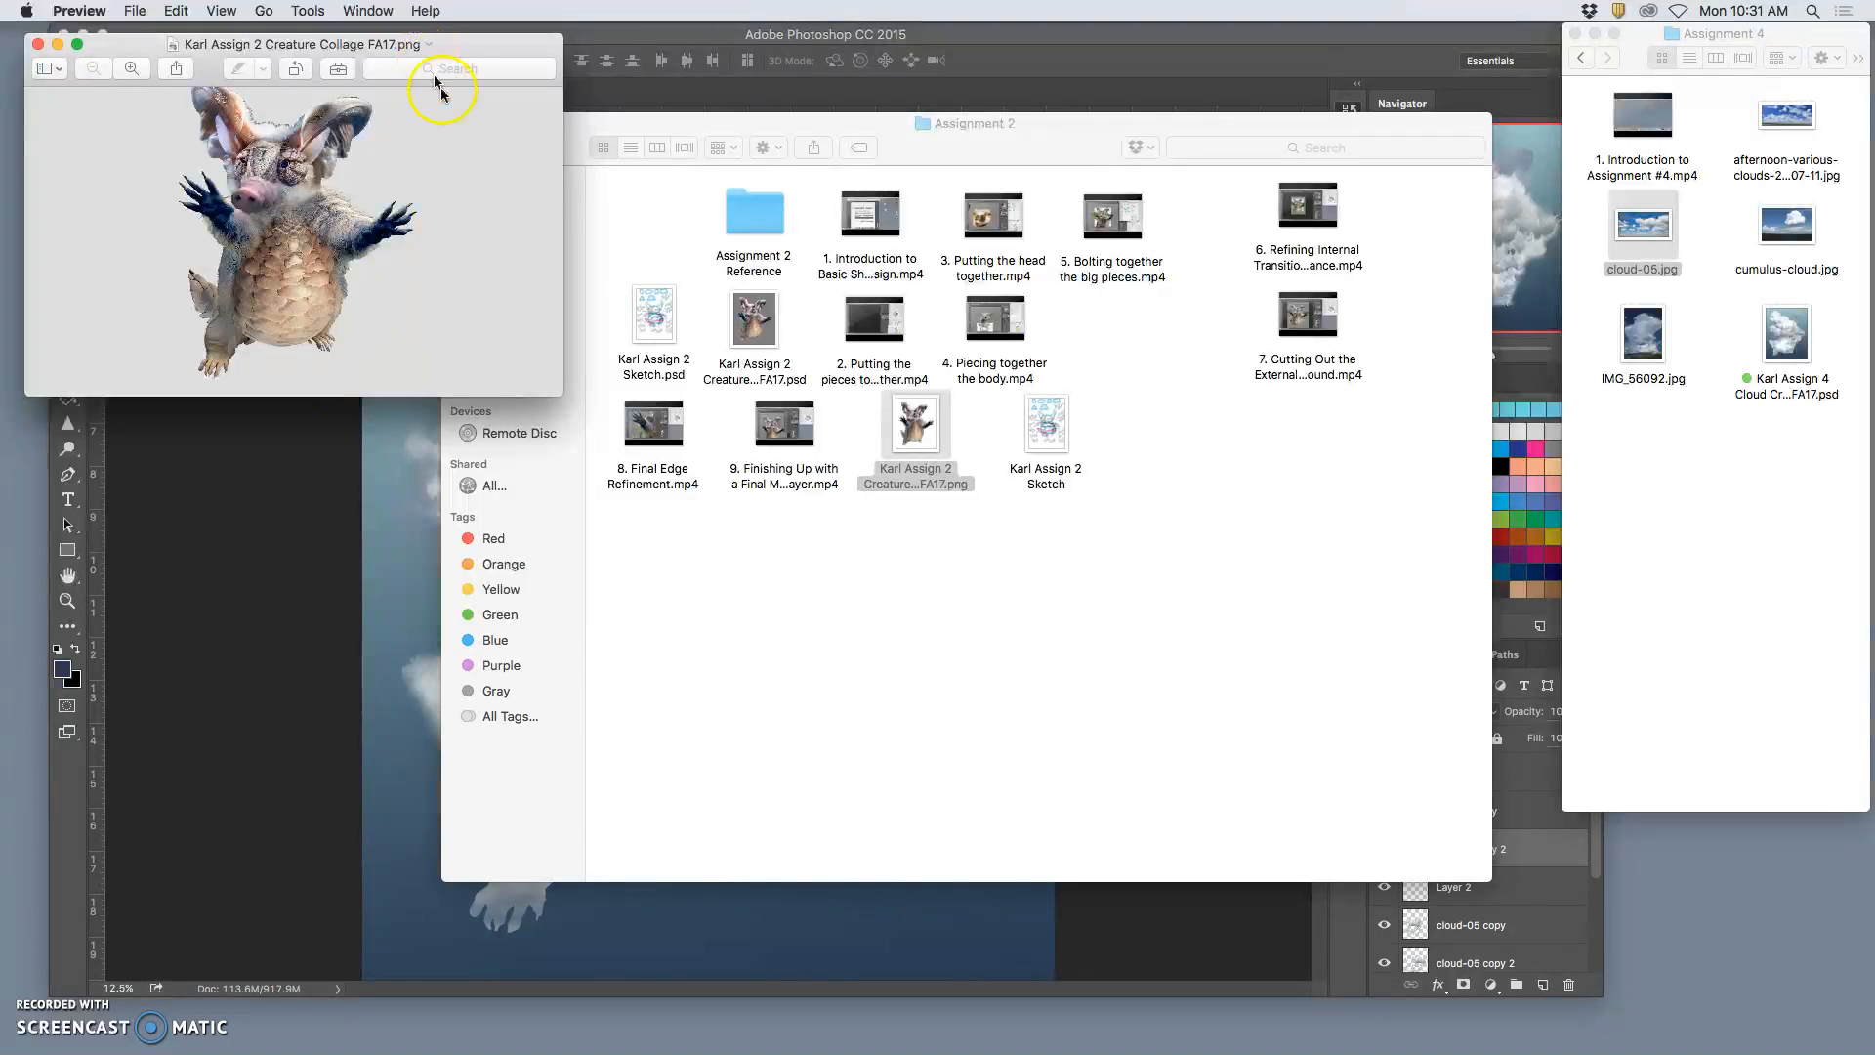
drag(560, 396, 564, 436)
drag(486, 47, 1786, 701)
drag(1584, 694, 1644, 668)
click(1185, 718)
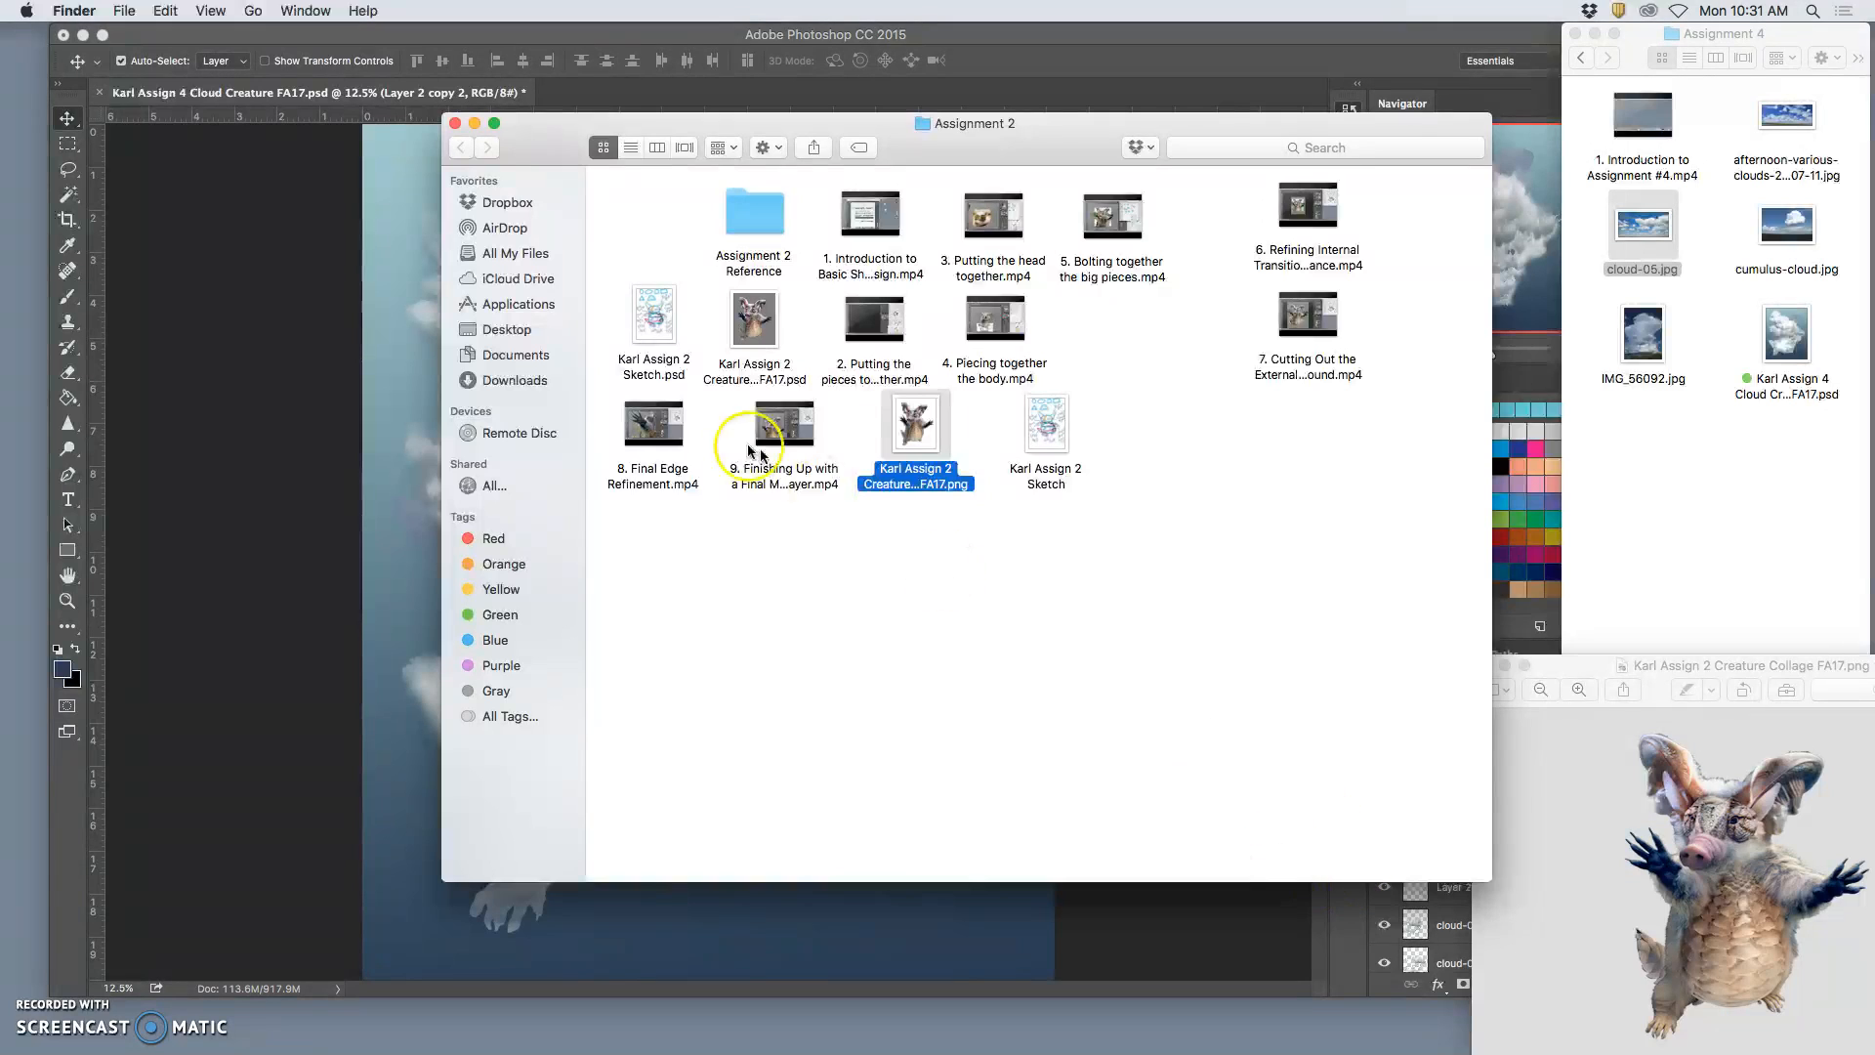
click(1170, 911)
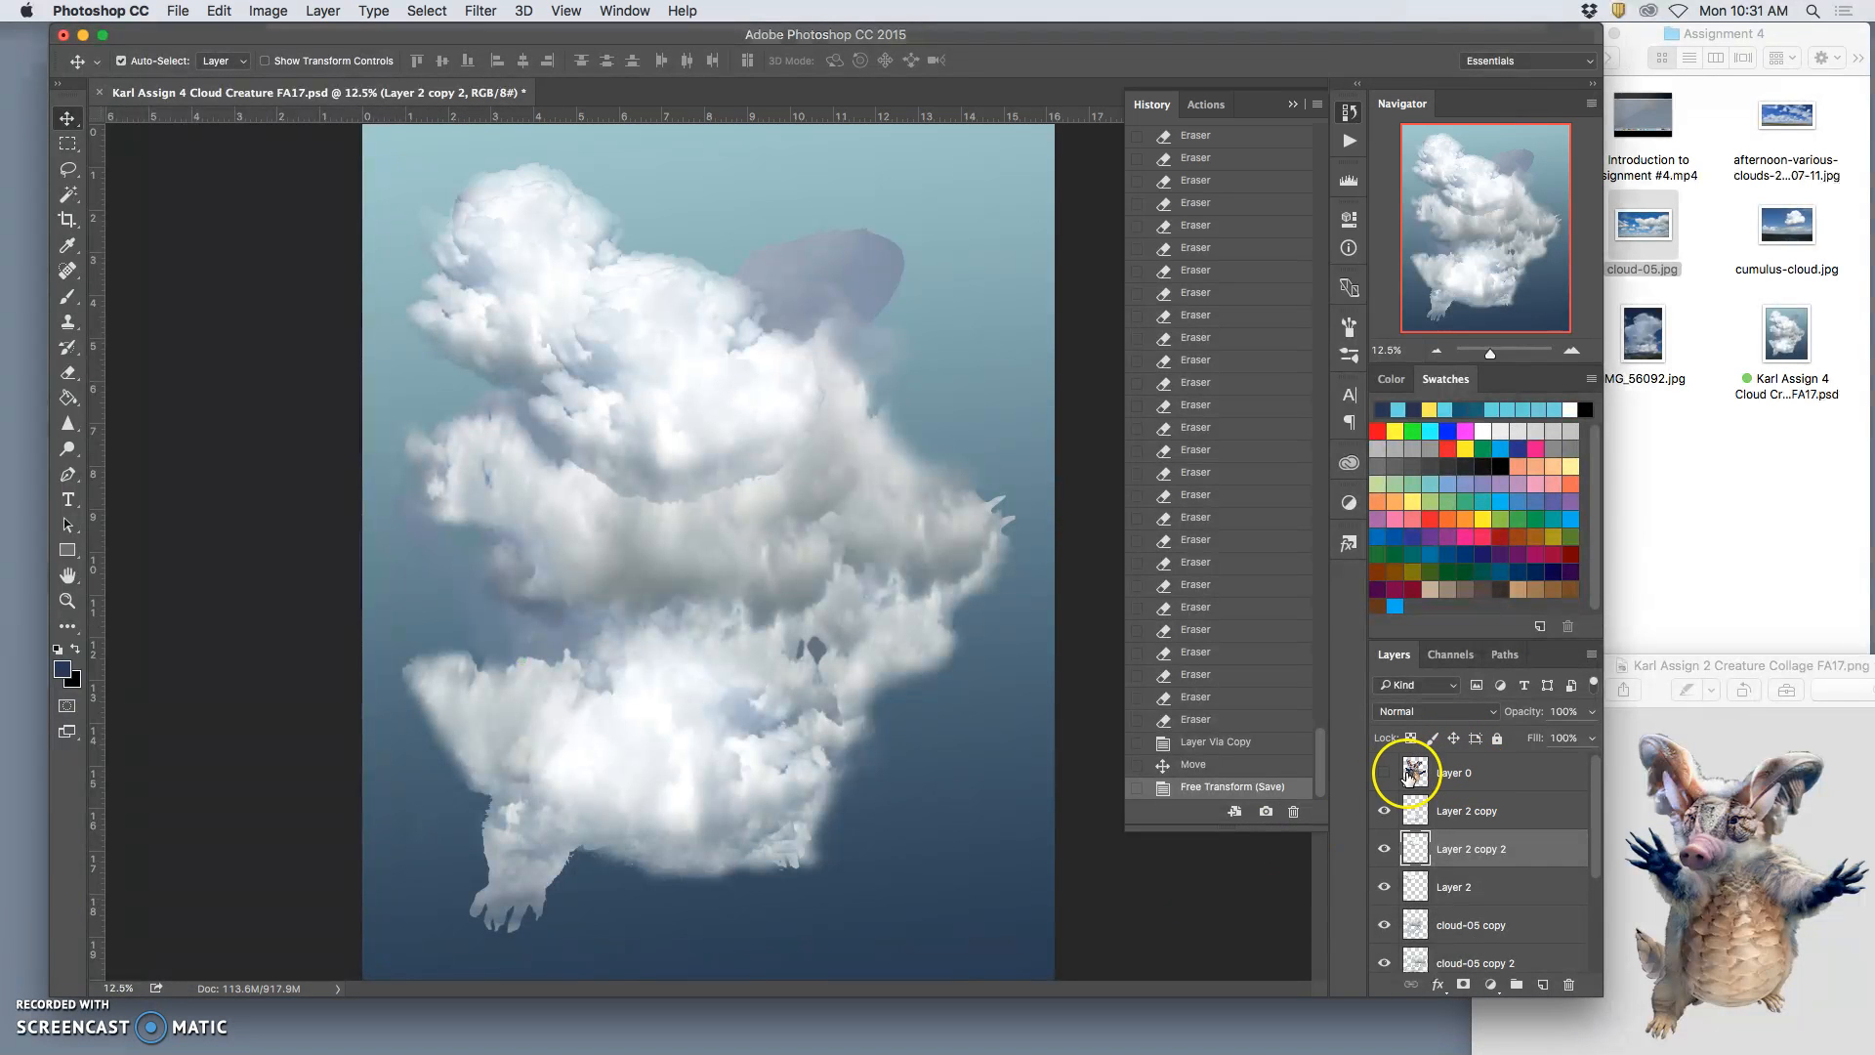
Step: Show Layer 0 and scale the creature down with Free Transform into a small reference at the canvas's lower-right corner
click(1385, 773)
click(1463, 773)
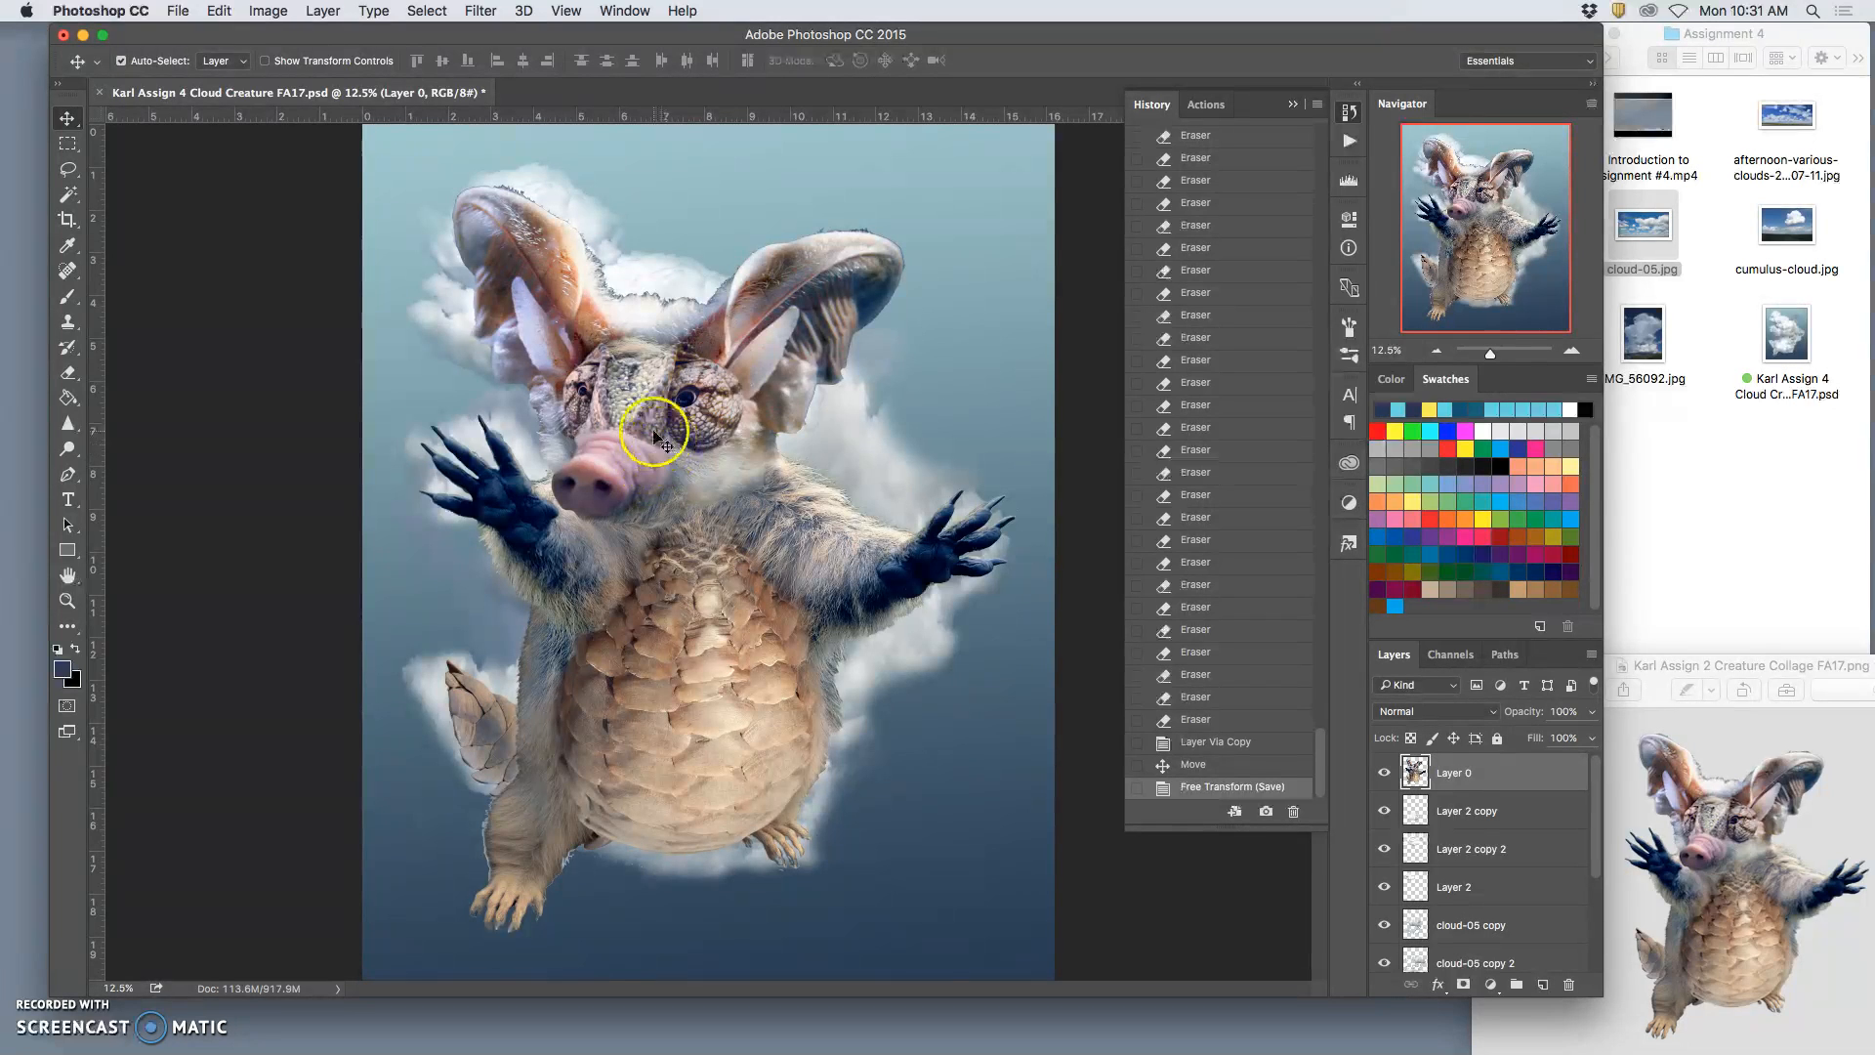
key(super+t)
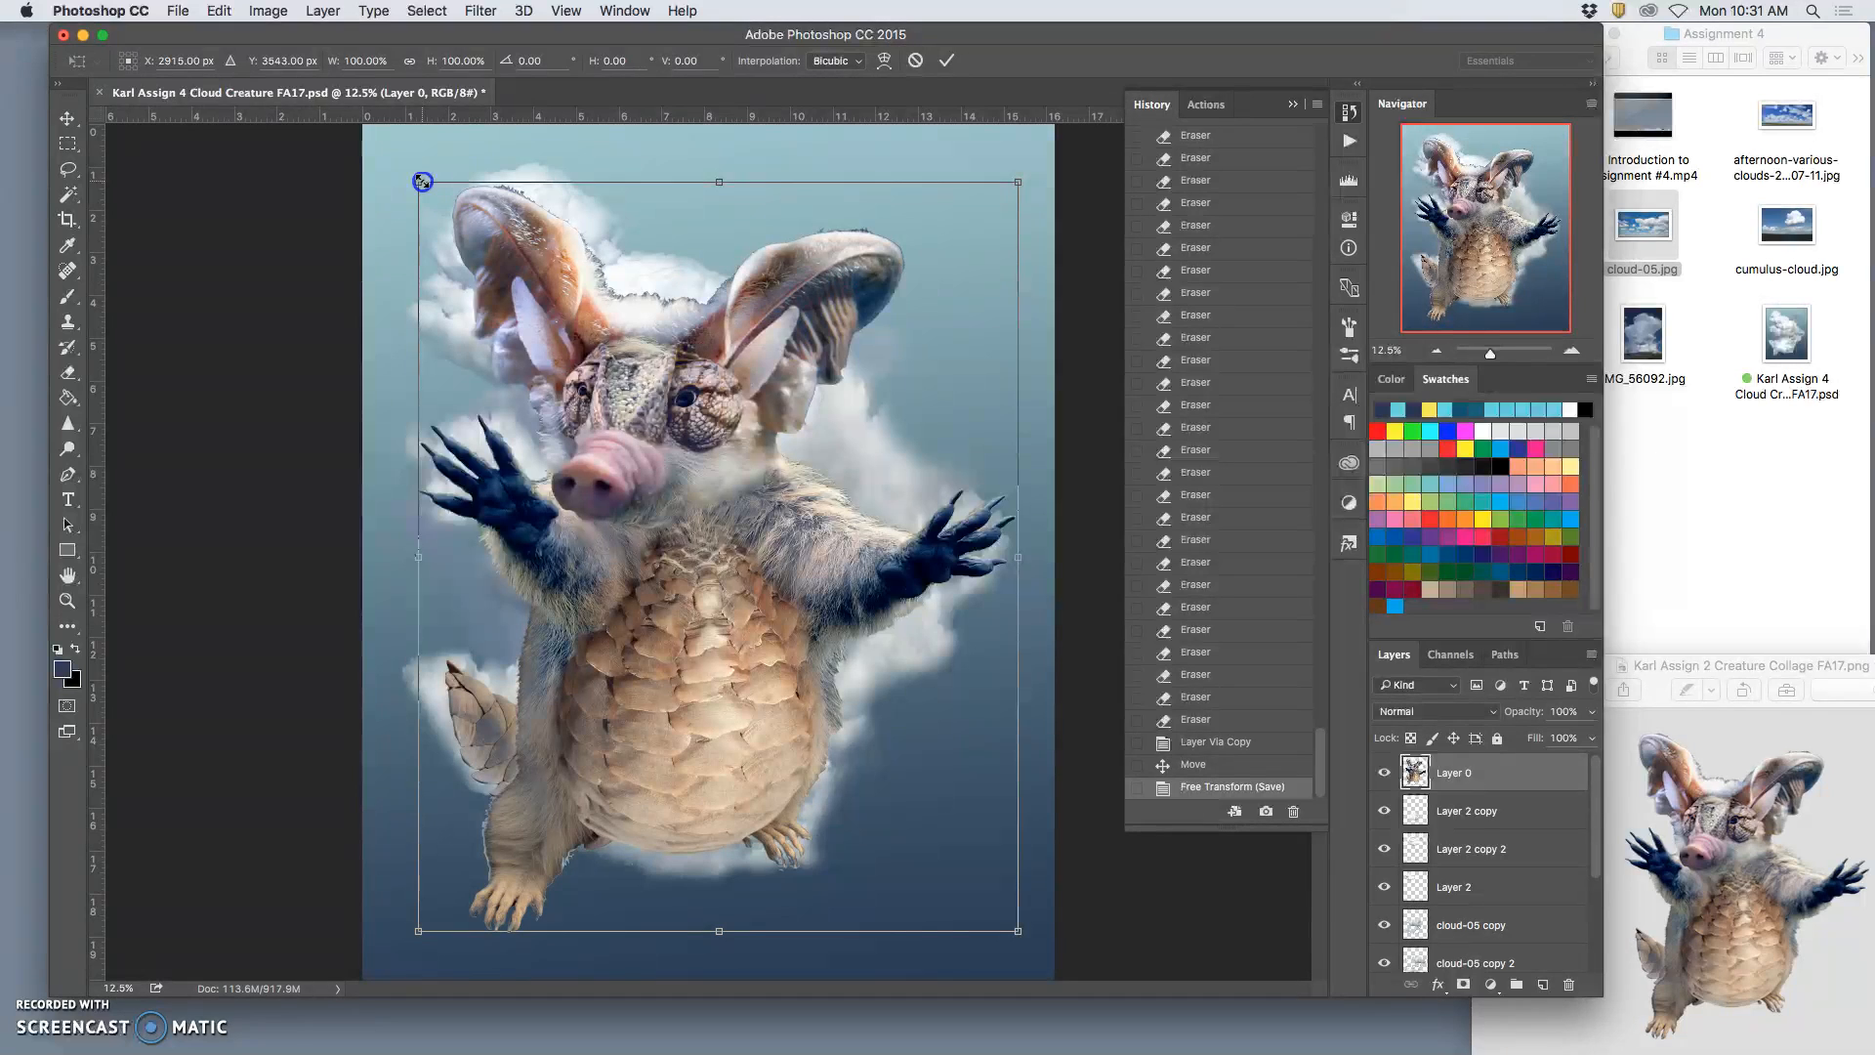
drag(422, 182, 939, 831)
key(Return)
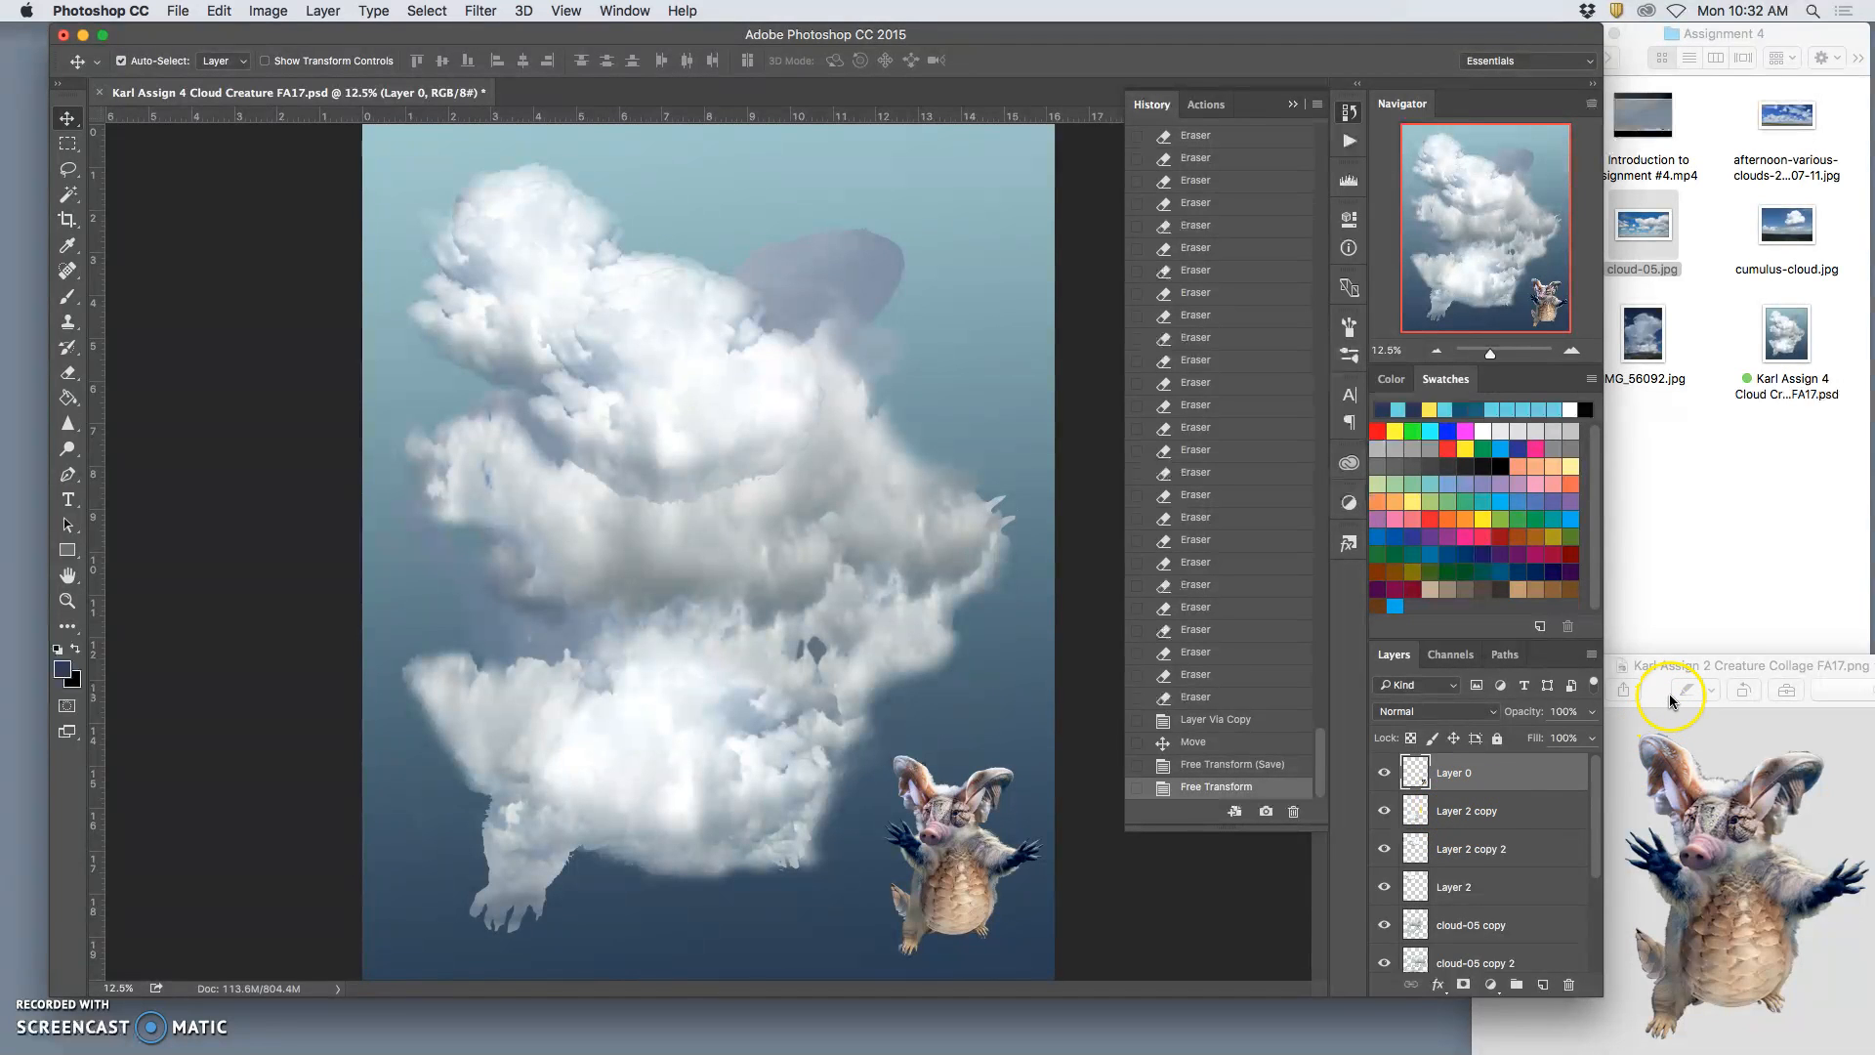
Step: Erase the hard lower edge of Layer 2 copy 2 across the middle of the cloud with the soft Eraser at 62% opacity
click(1465, 809)
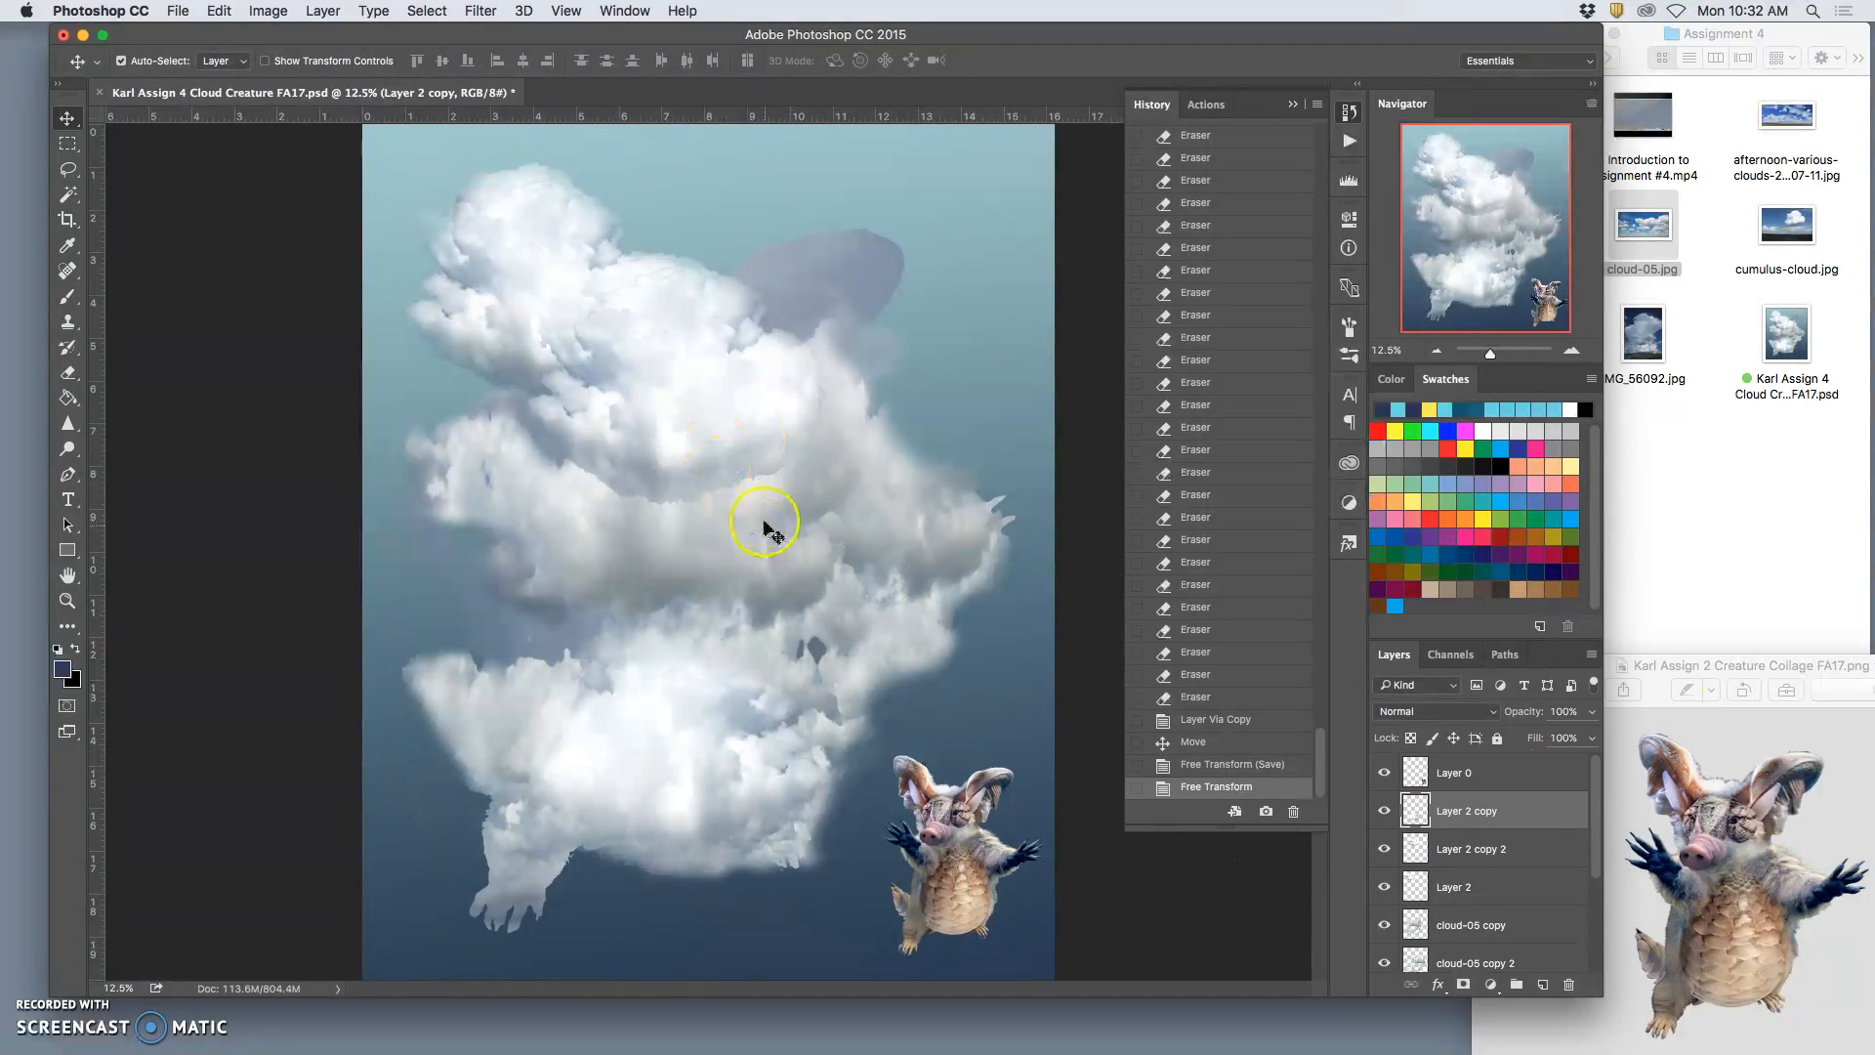
click(713, 448)
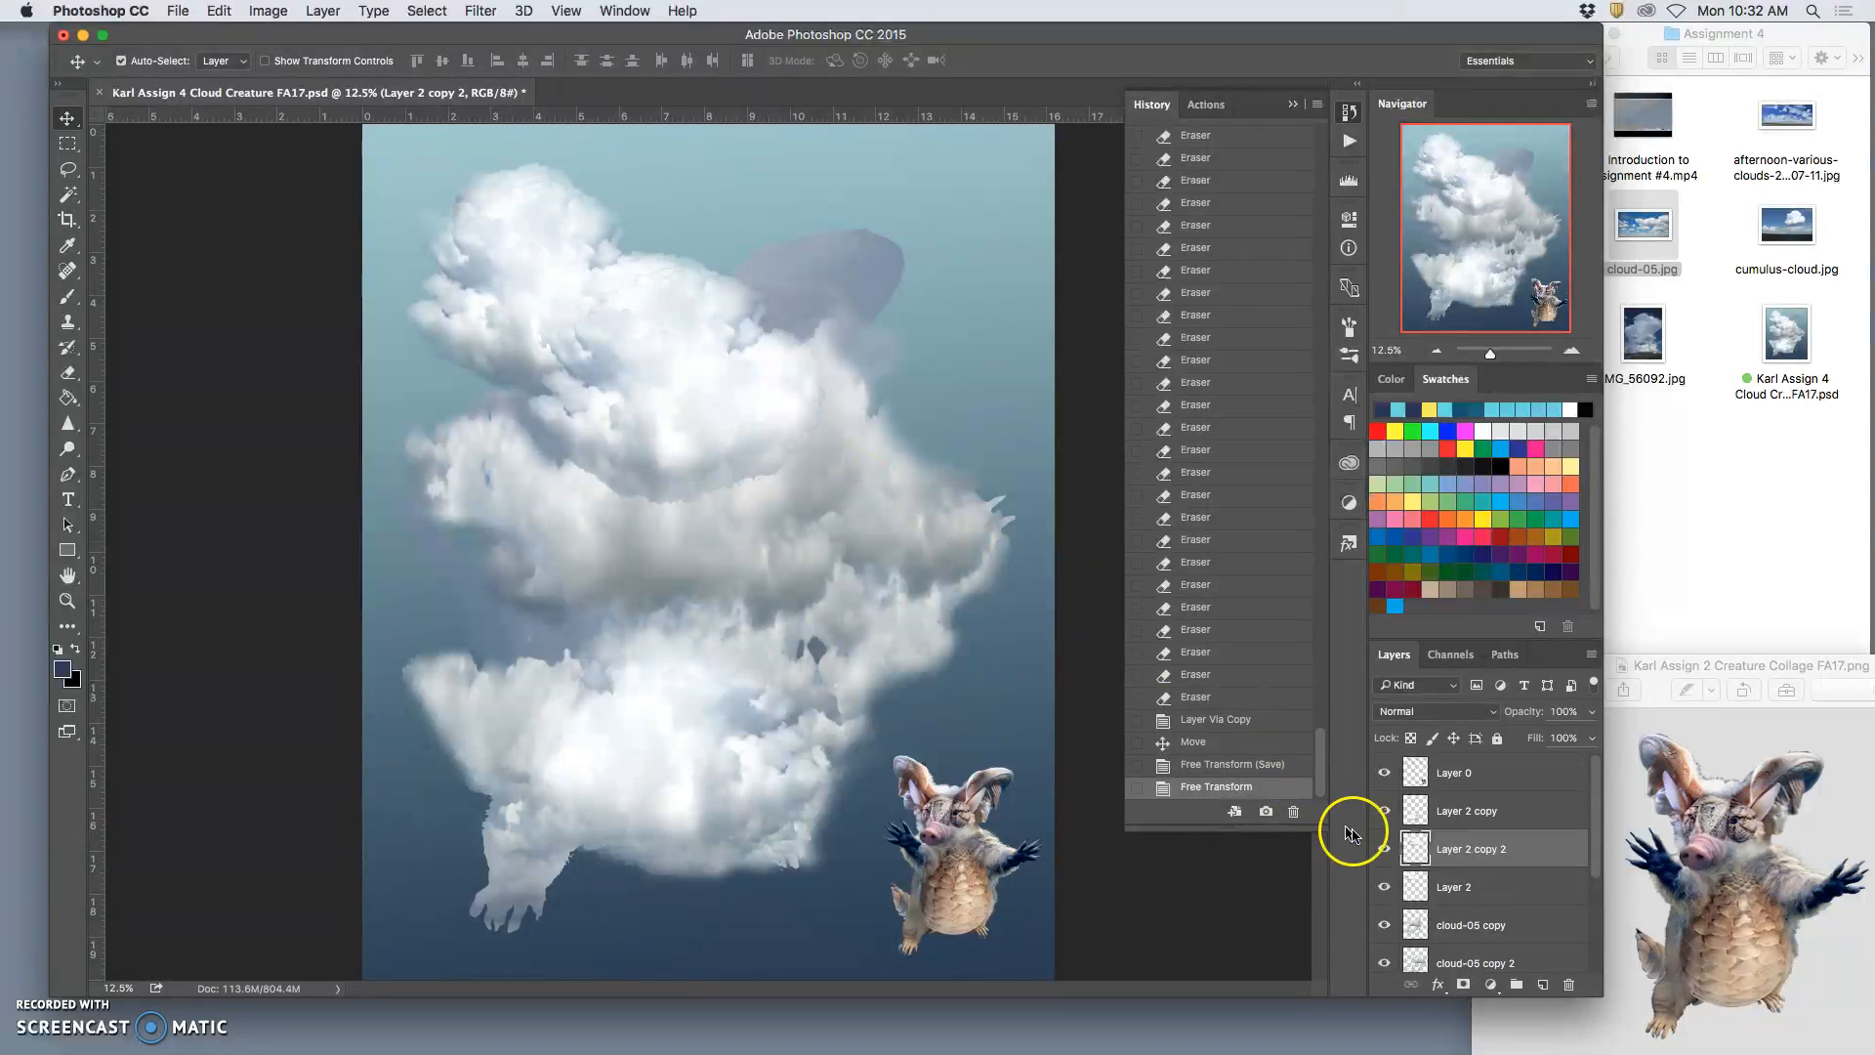
click(1384, 849)
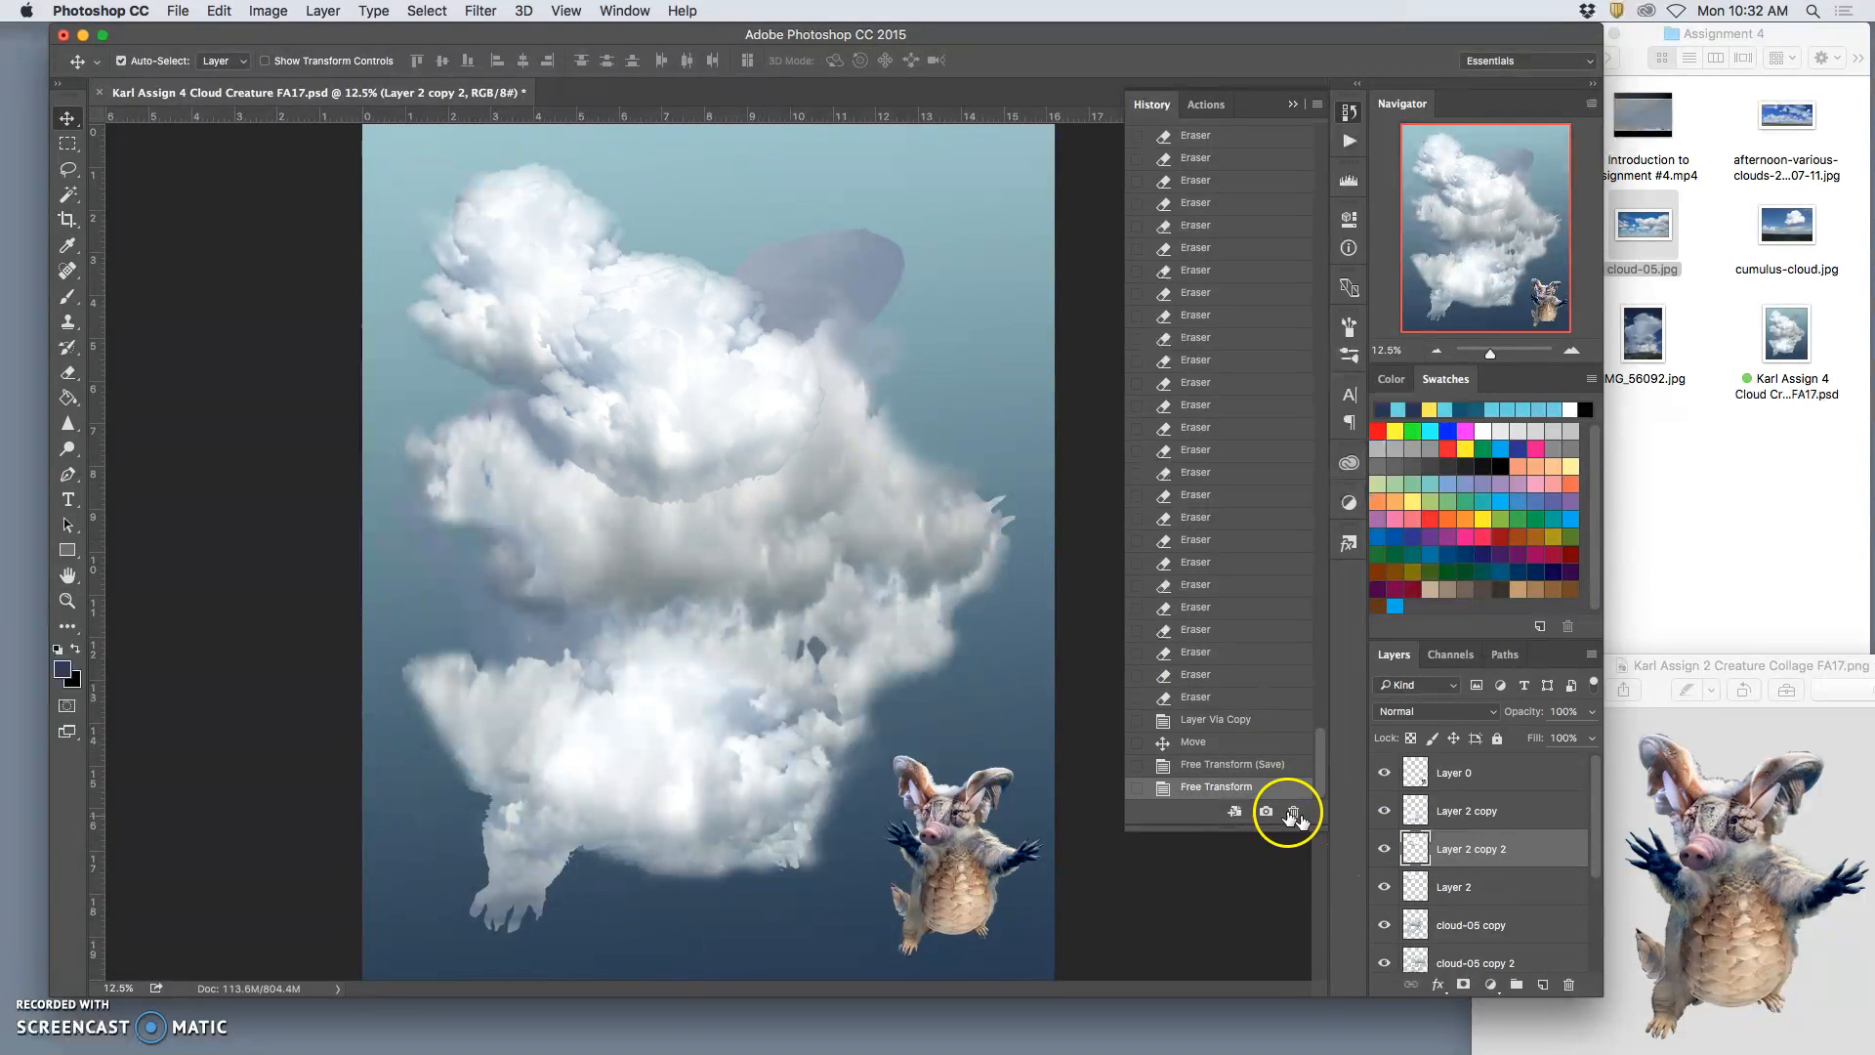
click(68, 373)
click(742, 489)
click(742, 489)
click(738, 488)
click(730, 489)
click(749, 484)
click(774, 479)
click(760, 483)
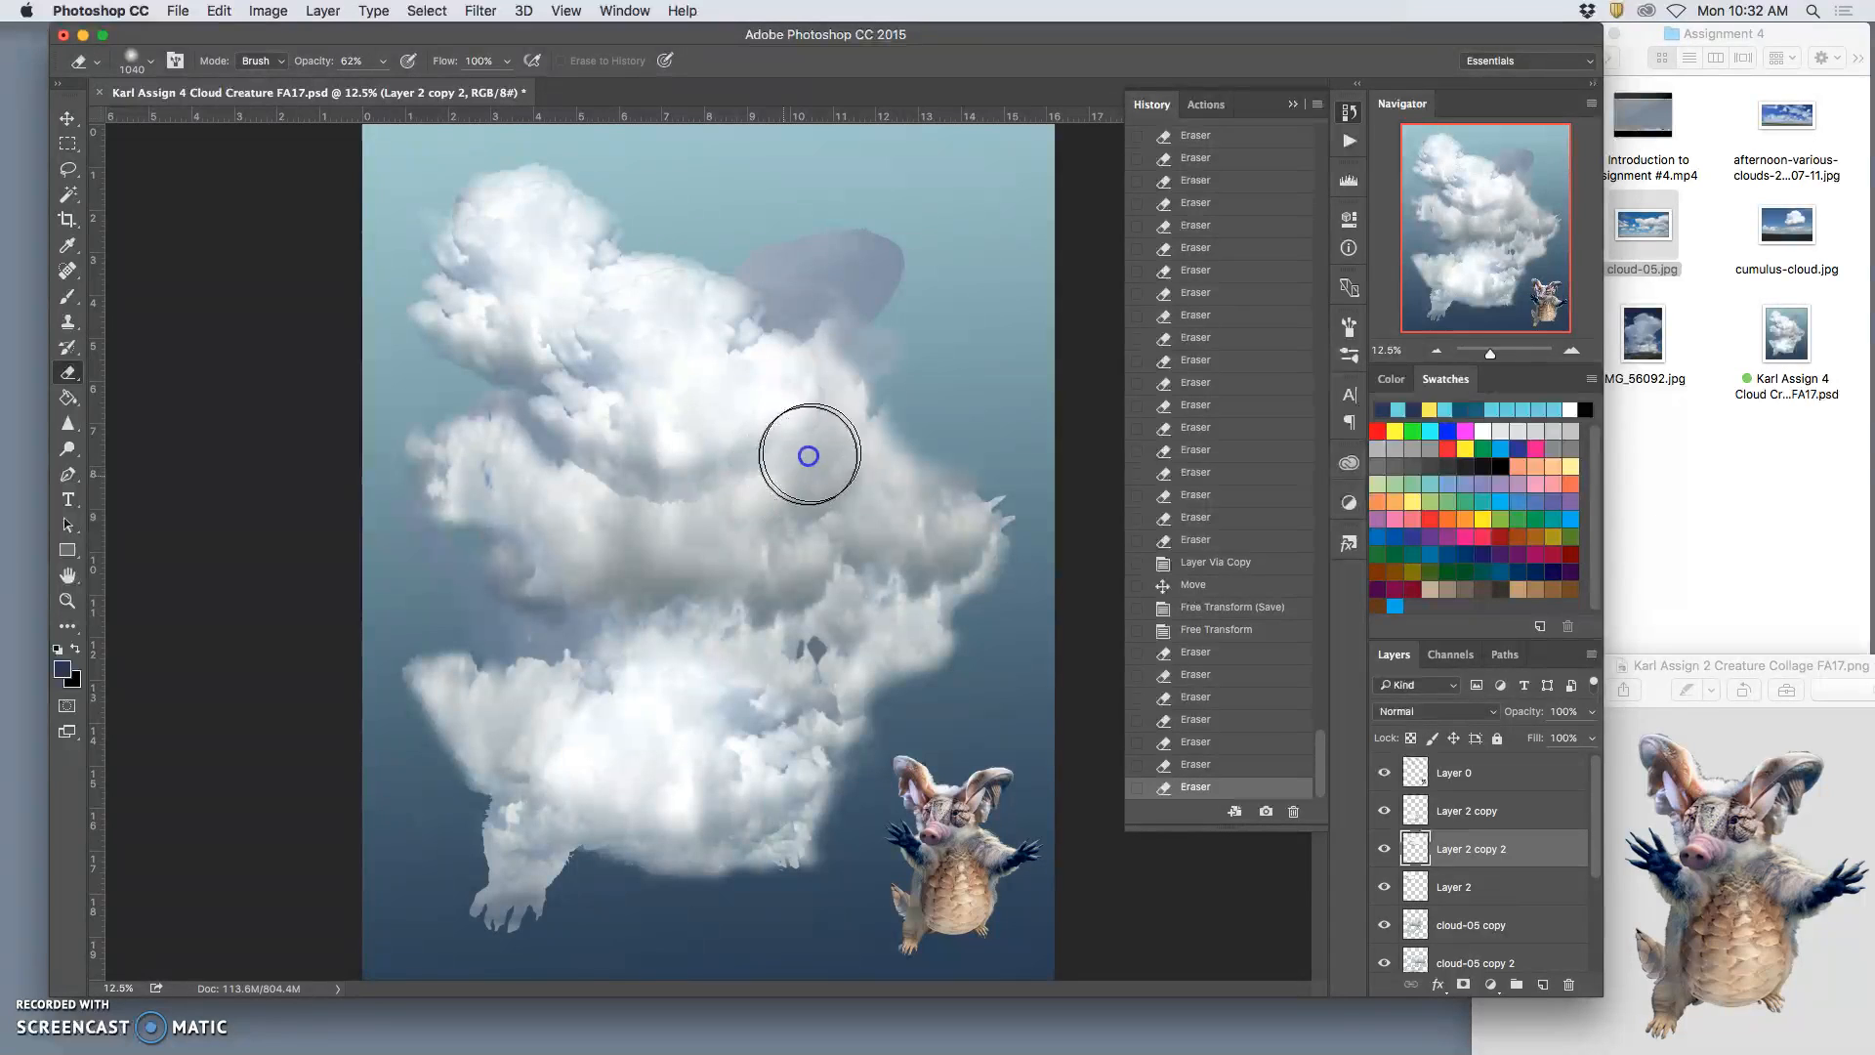
mouse_move(789, 474)
mouse_down()
mouse_move(690, 511)
mouse_move(590, 500)
mouse_up()
click(598, 500)
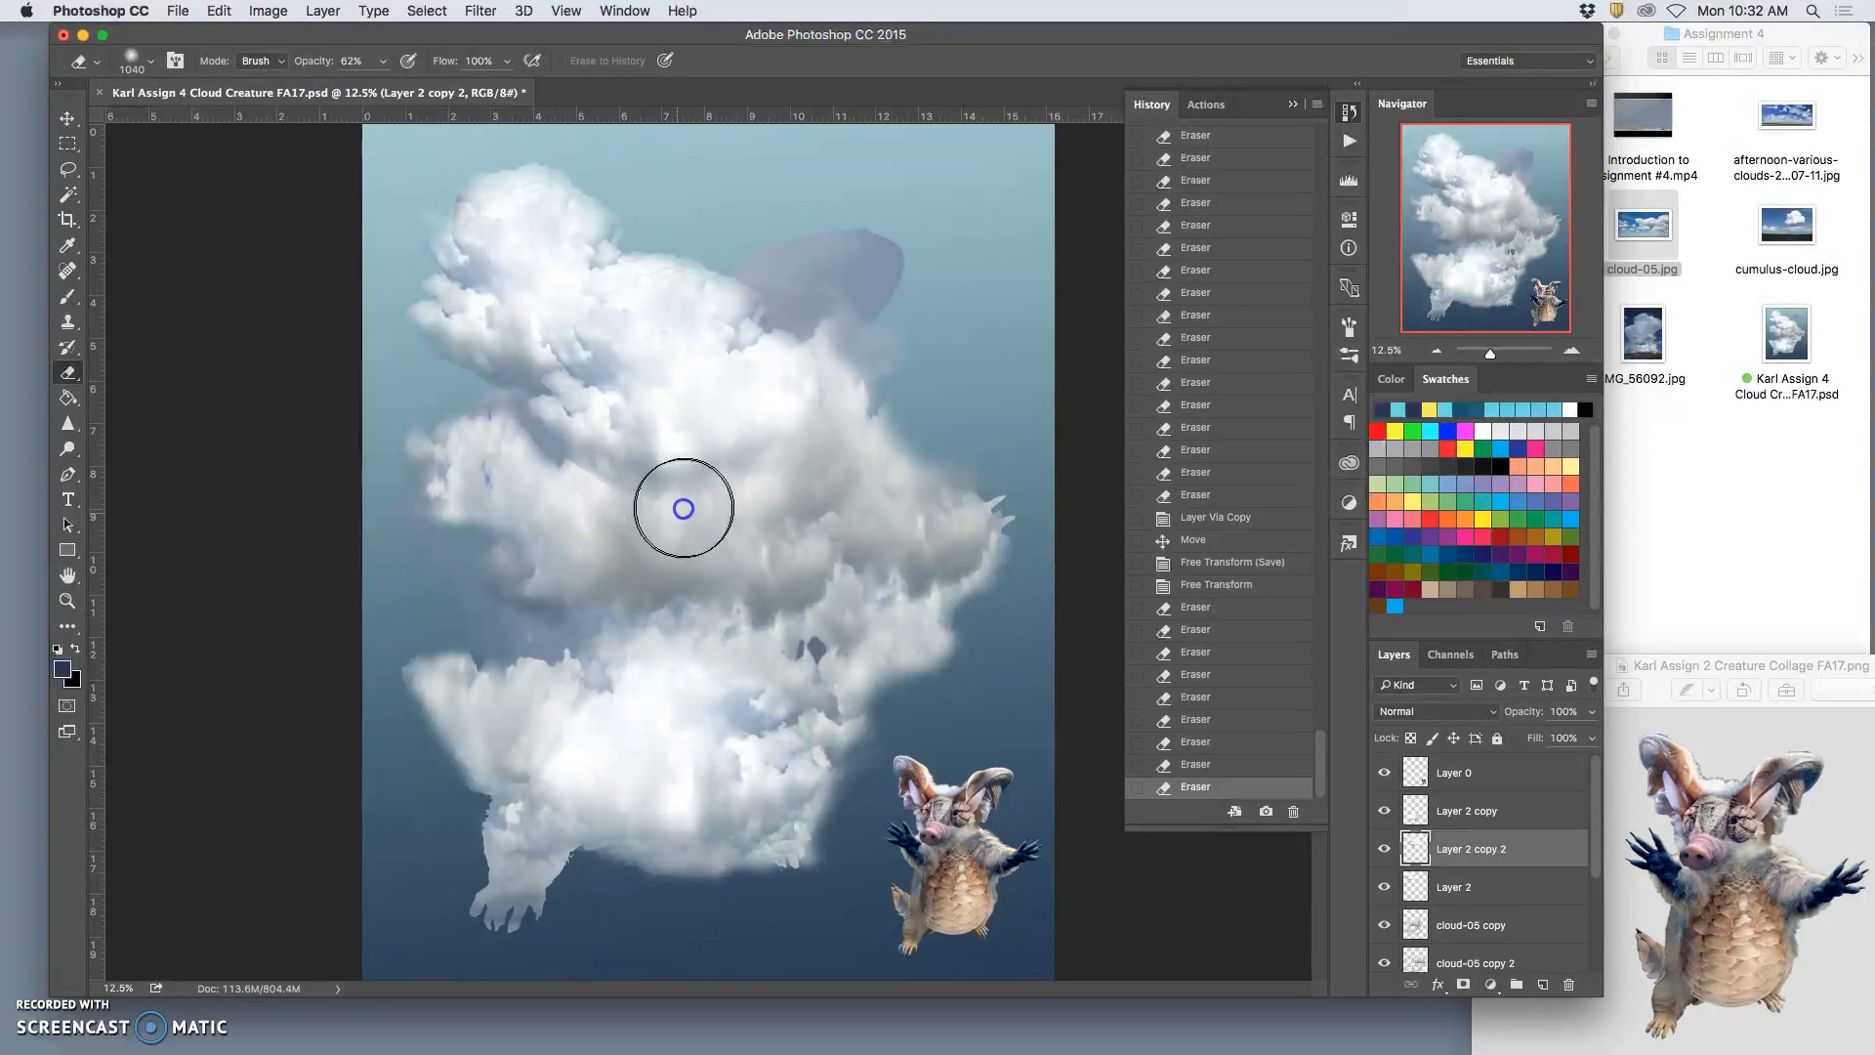
click(575, 487)
click(555, 491)
click(545, 485)
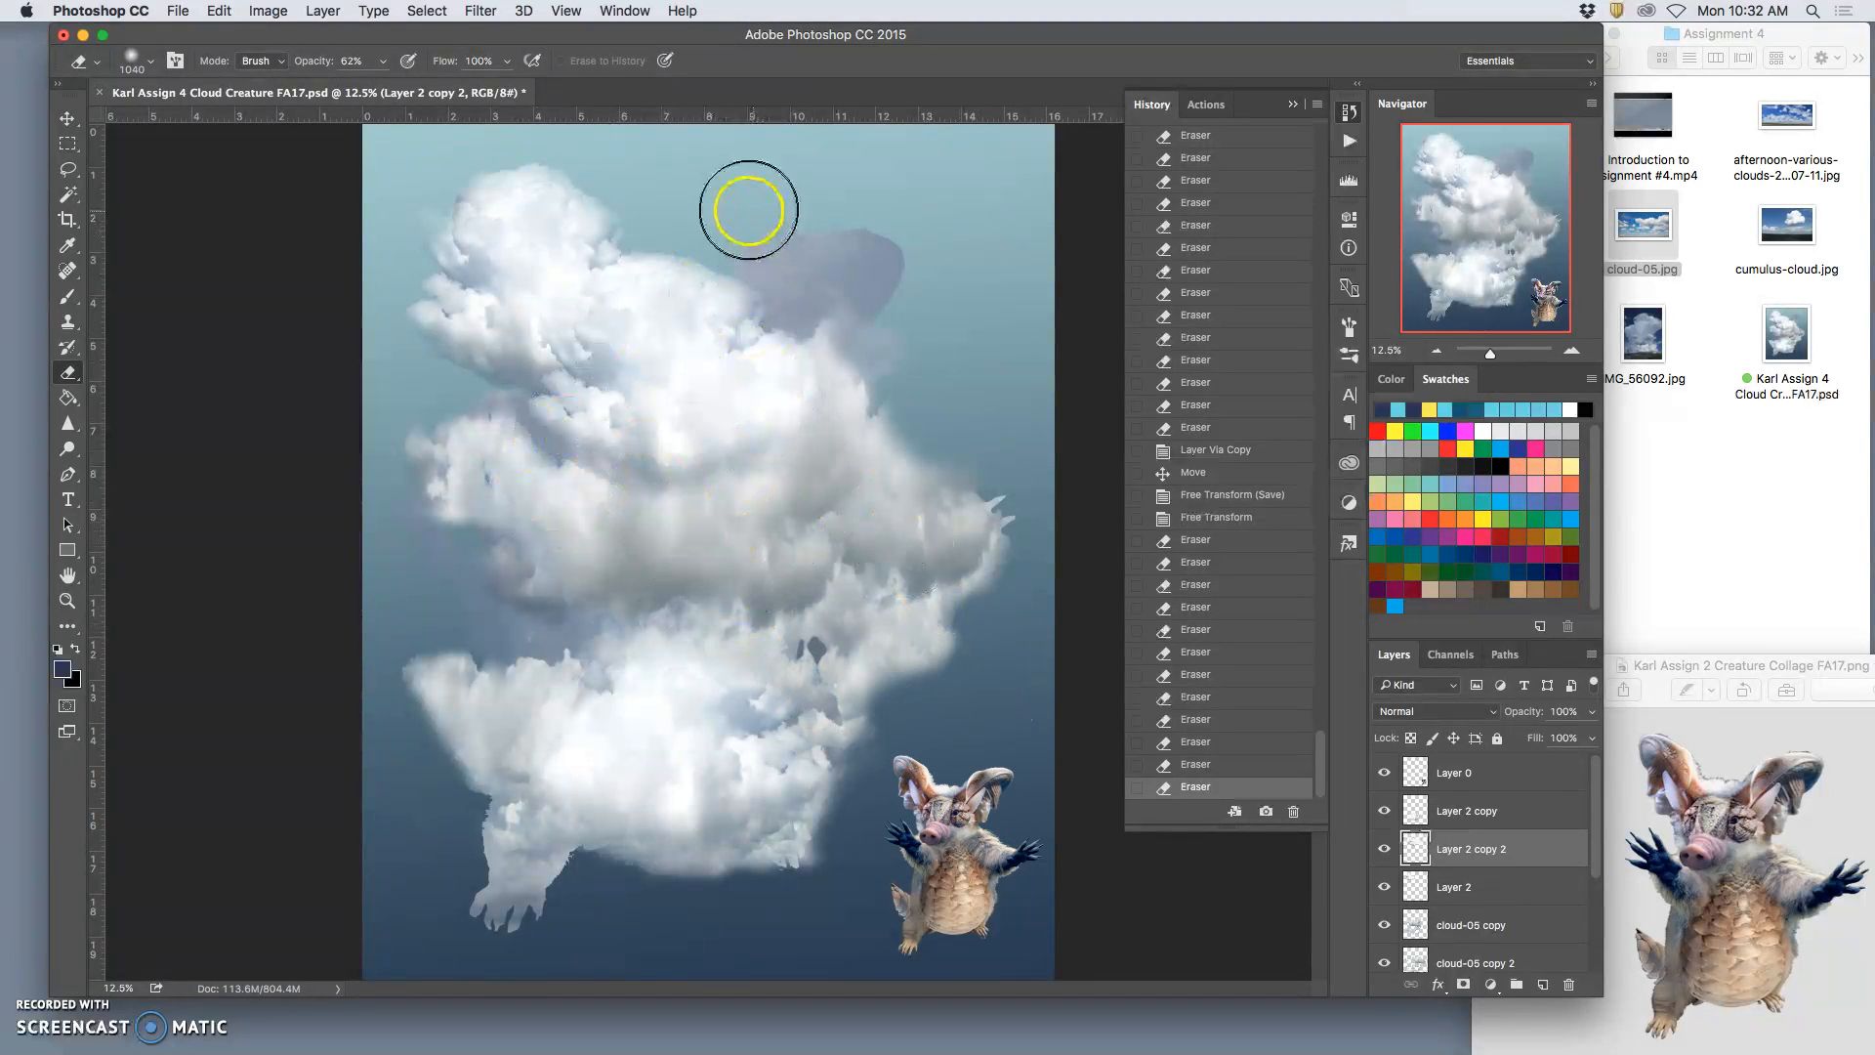
Step: Erase parts of Layer 2 copy 2 around the cloud forming the creature's upper-left ear
drag(536, 335, 527, 353)
click(509, 349)
click(499, 372)
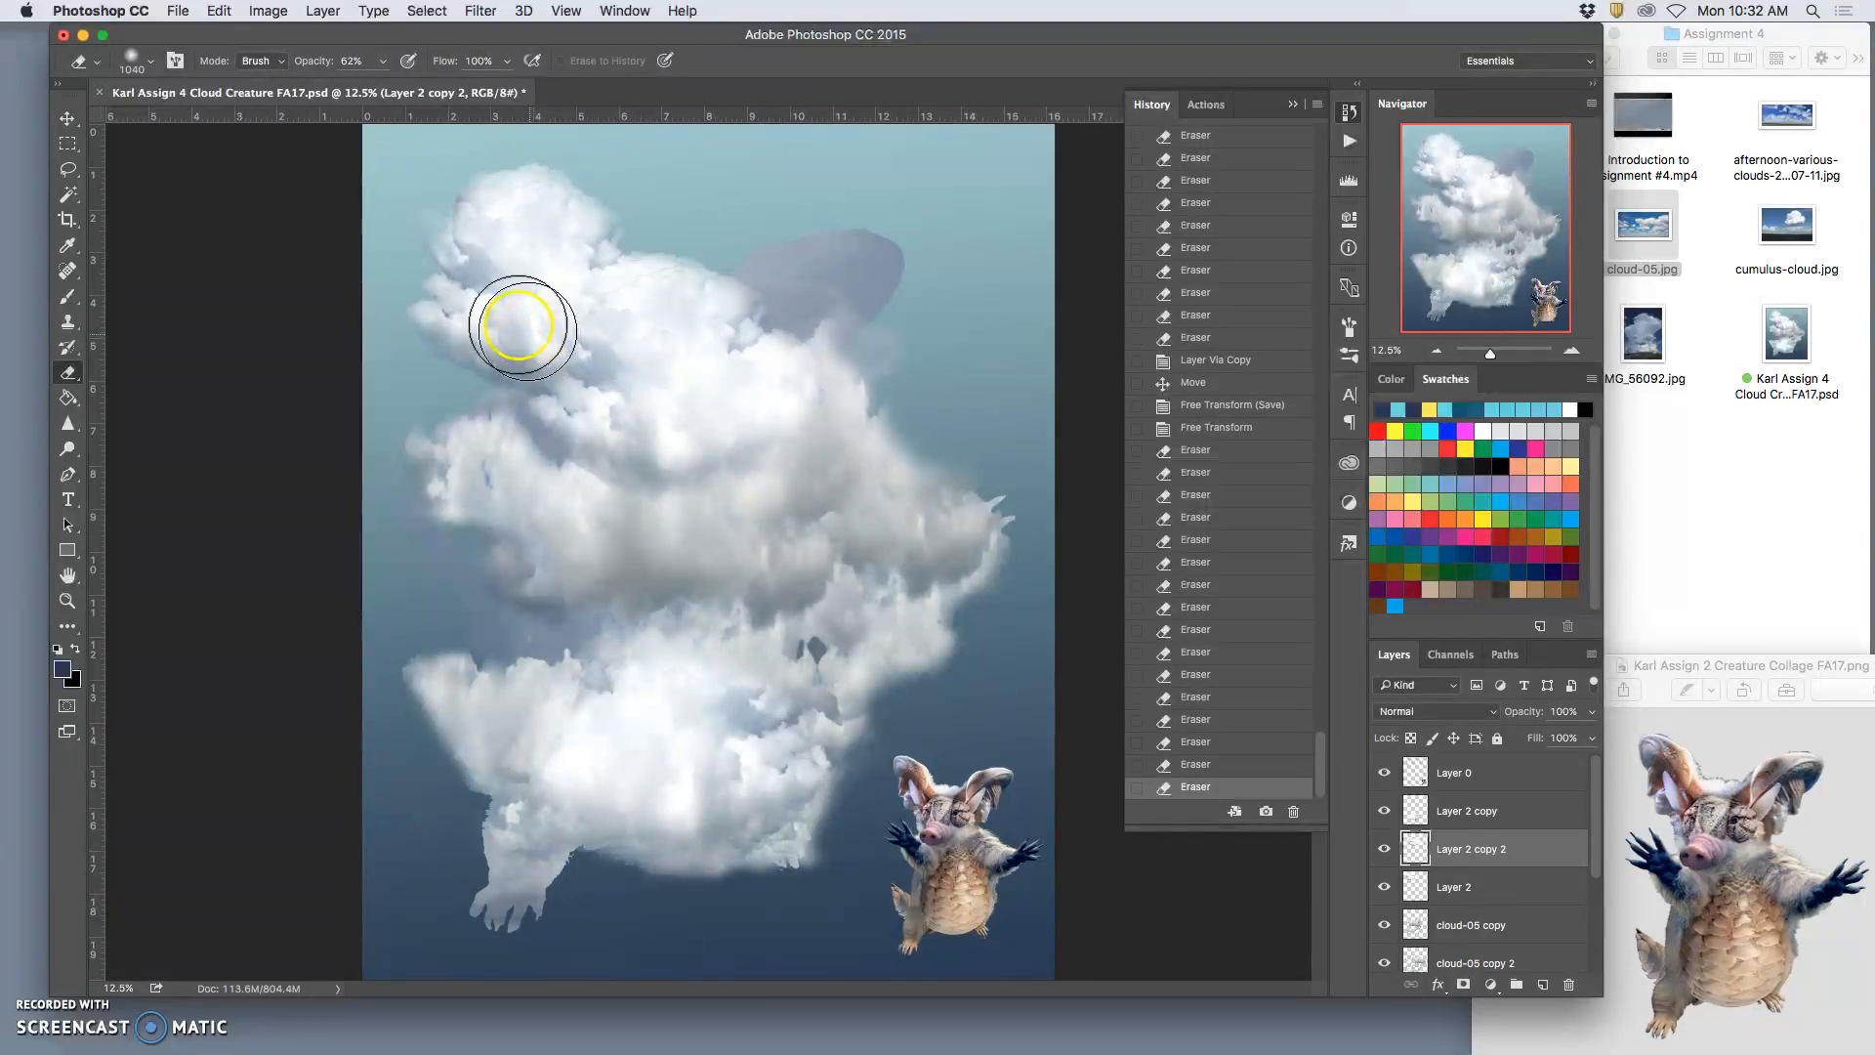
click(430, 213)
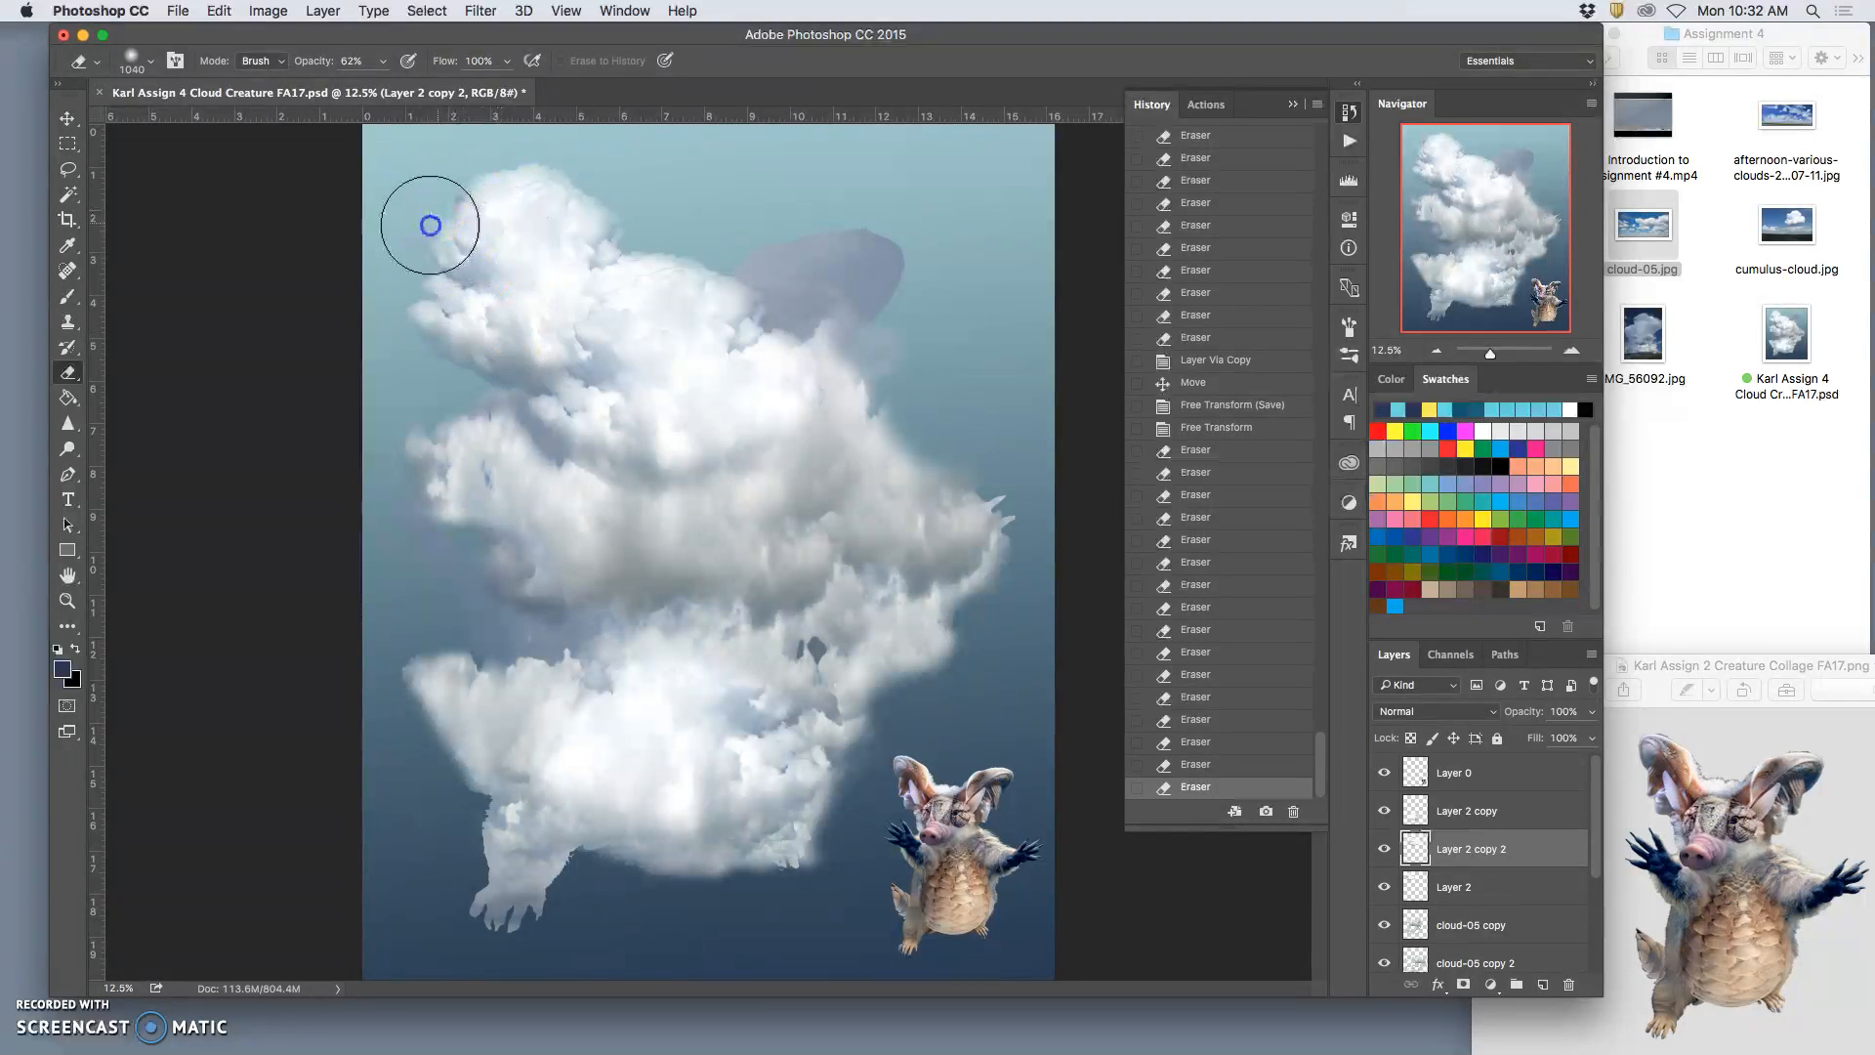
Step: Identify the ear cloud's layer, Layer 2, duplicate it, and hide the original as a backup
click(67, 117)
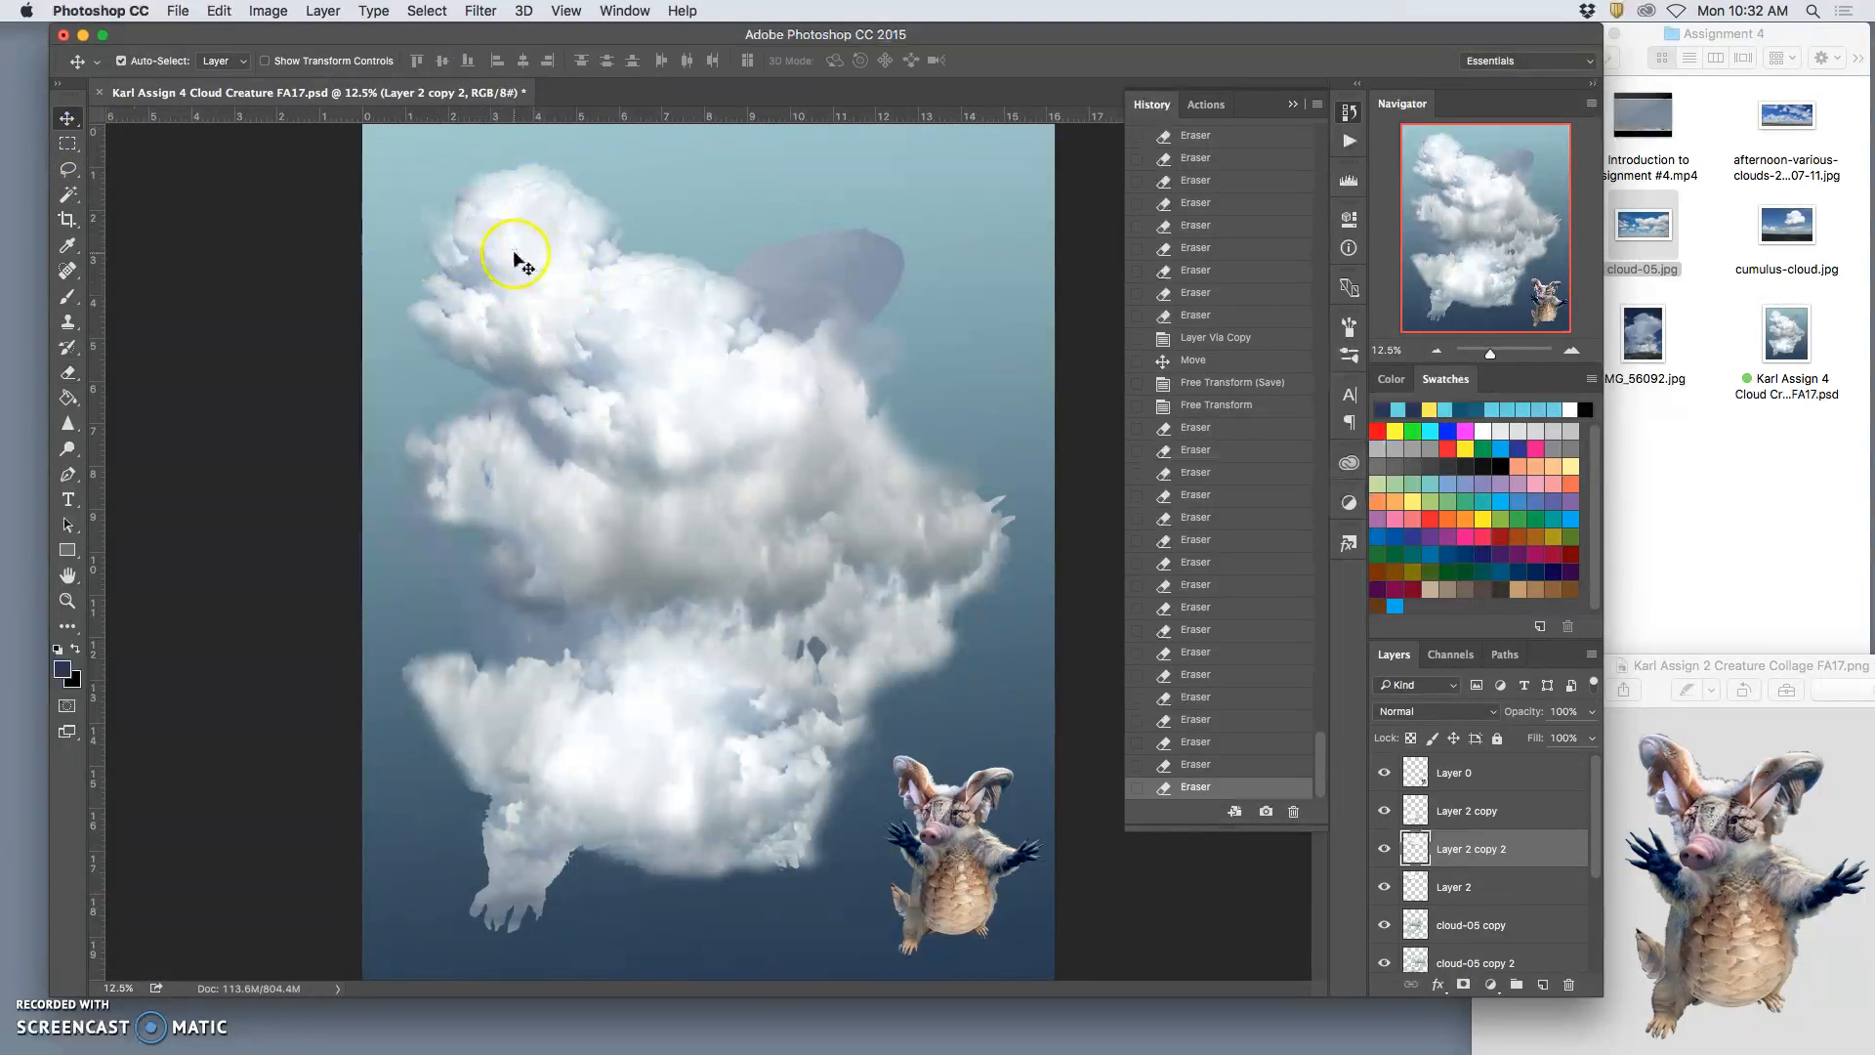
click(515, 259)
click(1386, 887)
click(1387, 887)
click(1386, 887)
click(1386, 886)
click(1385, 886)
click(1385, 882)
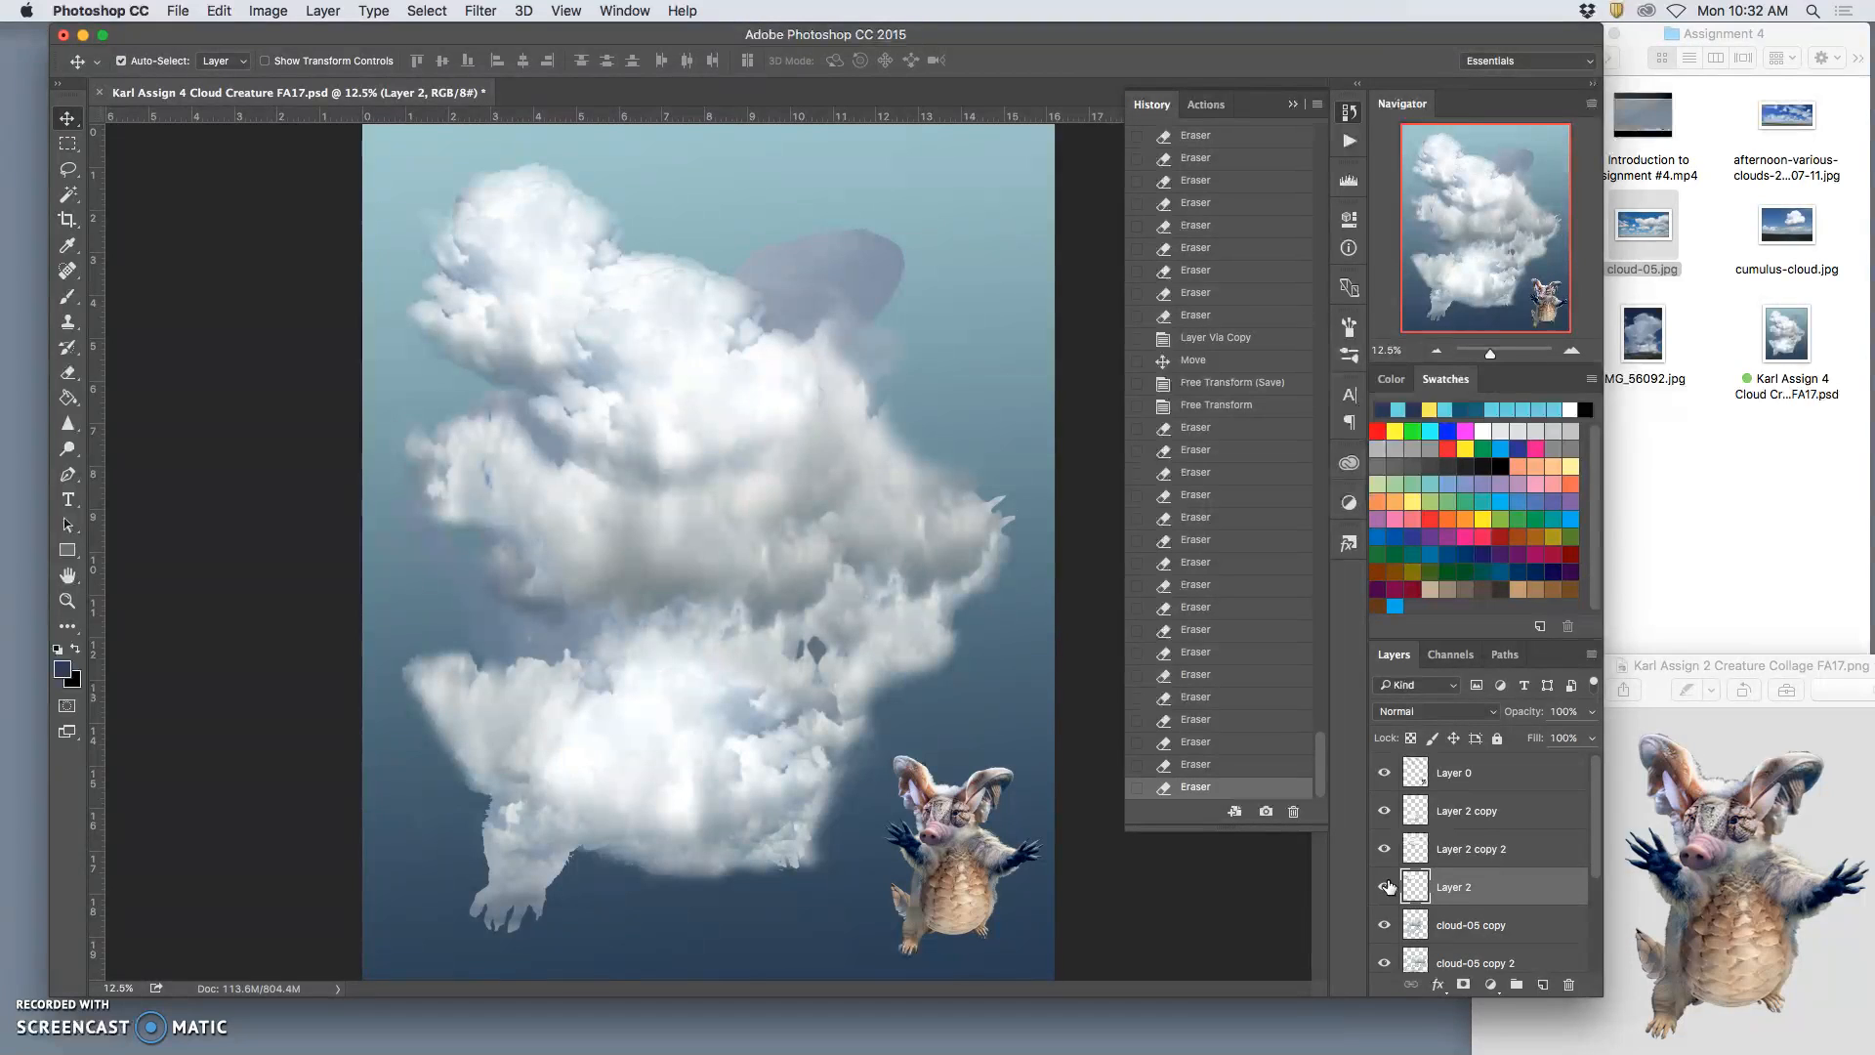
key(super+j)
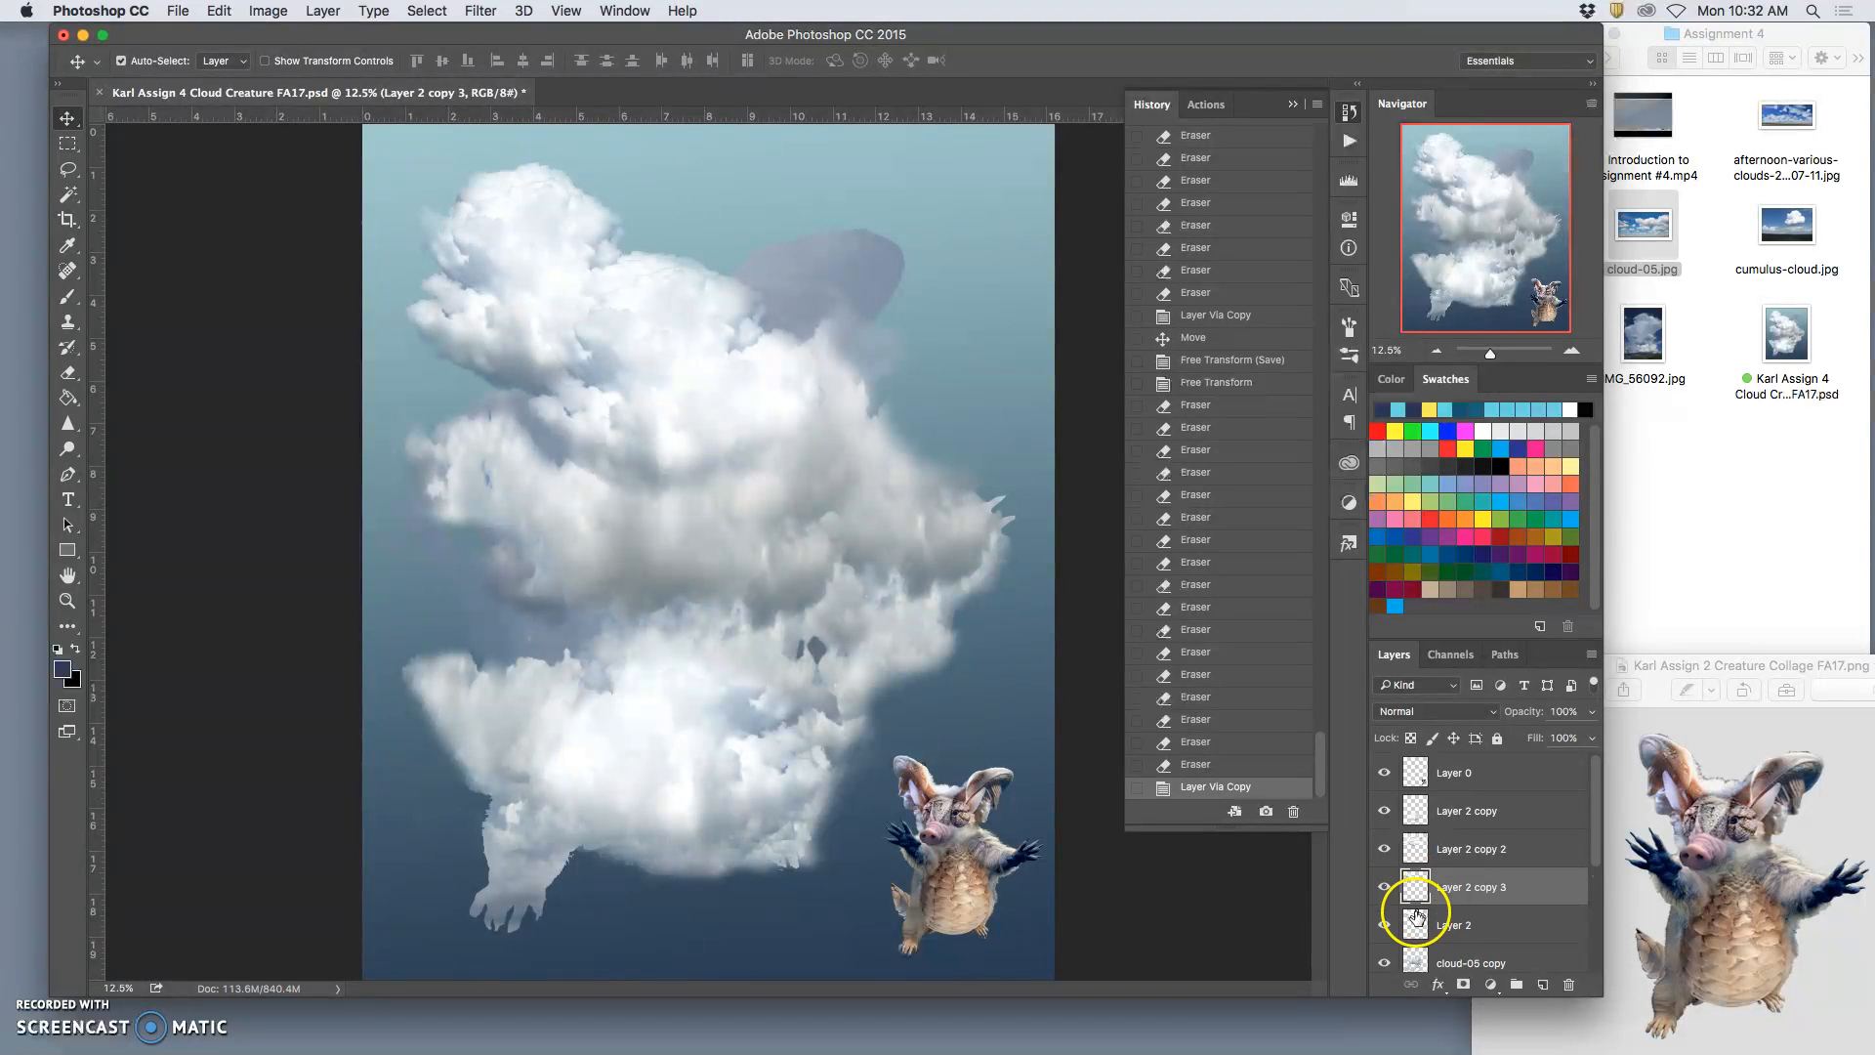
click(1386, 929)
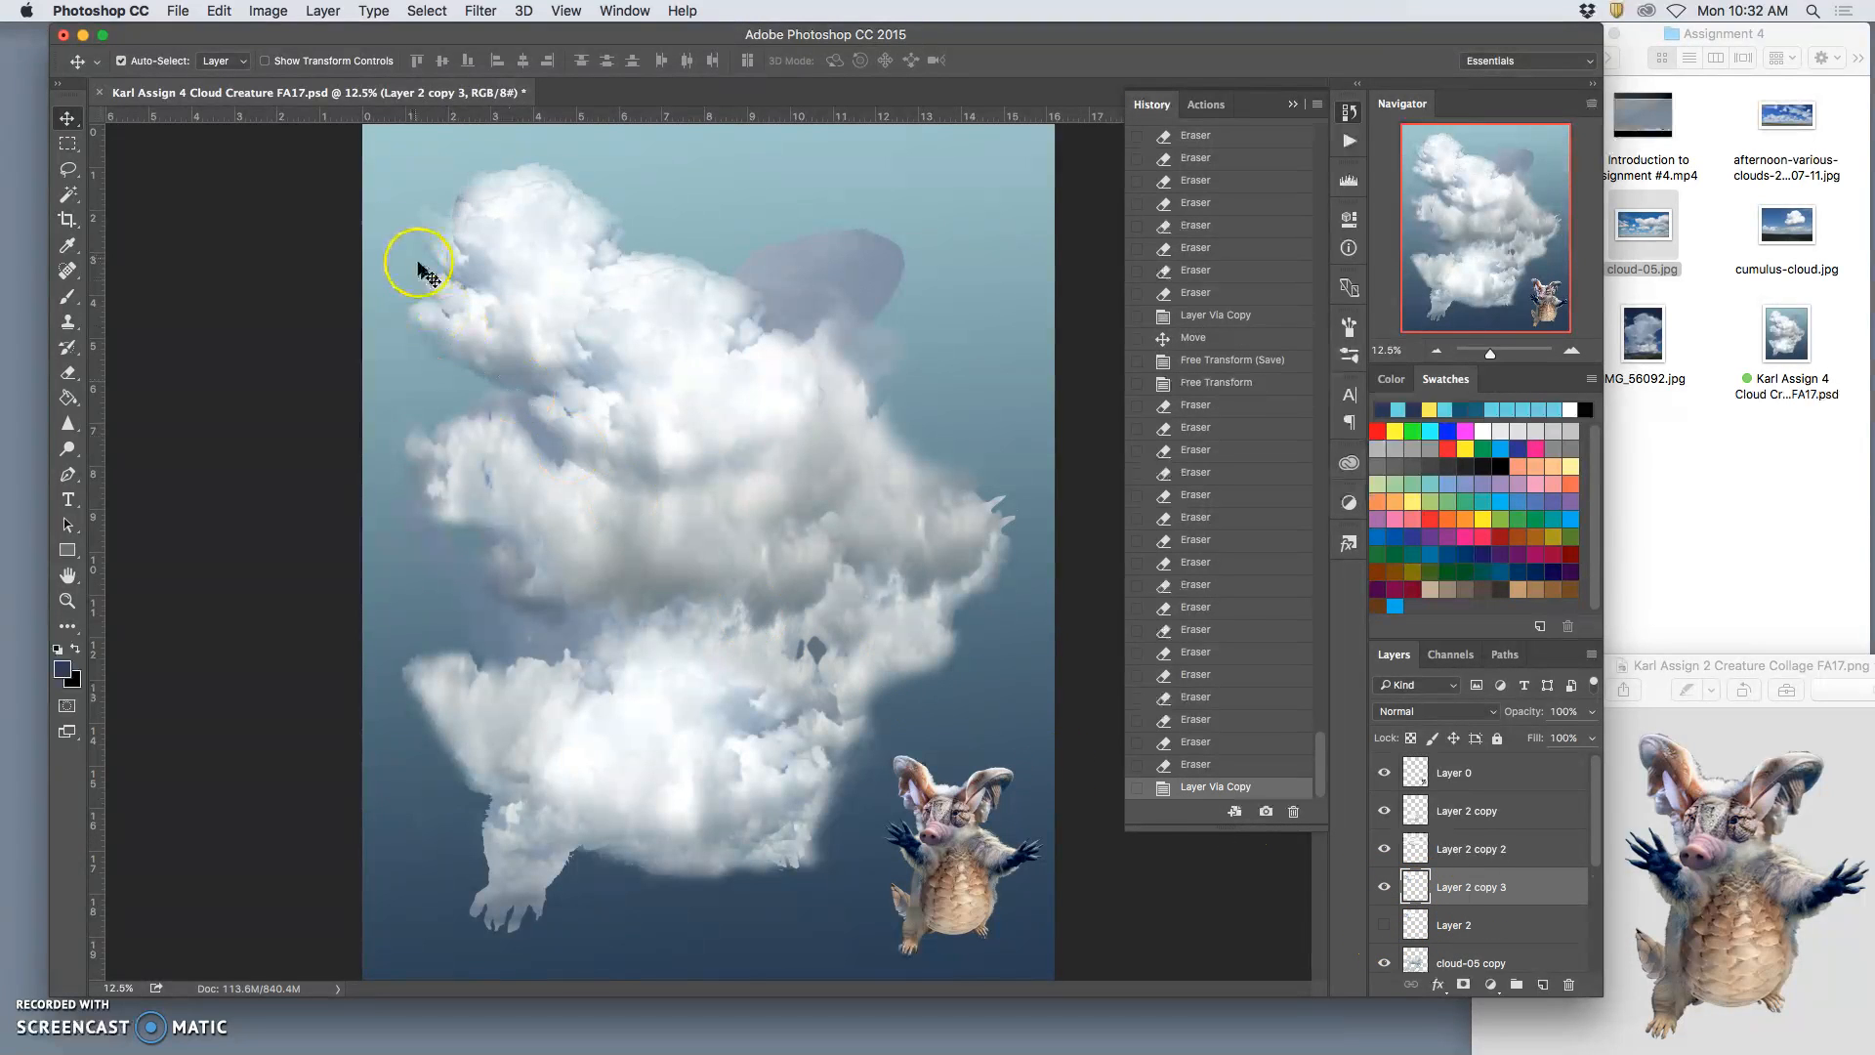
Step: Erase the outer edges of the duplicated ear cloud, Layer 2 copy 3, to shape the creature's upper-left ear
click(67, 372)
mouse_move(464, 285)
mouse_down()
mouse_move(419, 314)
mouse_move(425, 342)
mouse_up()
mouse_move(424, 342)
mouse_down()
mouse_move(415, 300)
mouse_move(433, 352)
mouse_move(455, 376)
mouse_move(428, 305)
mouse_move(477, 375)
mouse_move(488, 283)
mouse_move(444, 267)
mouse_move(443, 343)
mouse_move(557, 185)
mouse_move(605, 212)
mouse_move(563, 172)
mouse_move(473, 171)
mouse_move(548, 161)
mouse_move(504, 163)
mouse_move(631, 198)
mouse_move(655, 316)
mouse_move(438, 192)
mouse_move(556, 381)
mouse_up()
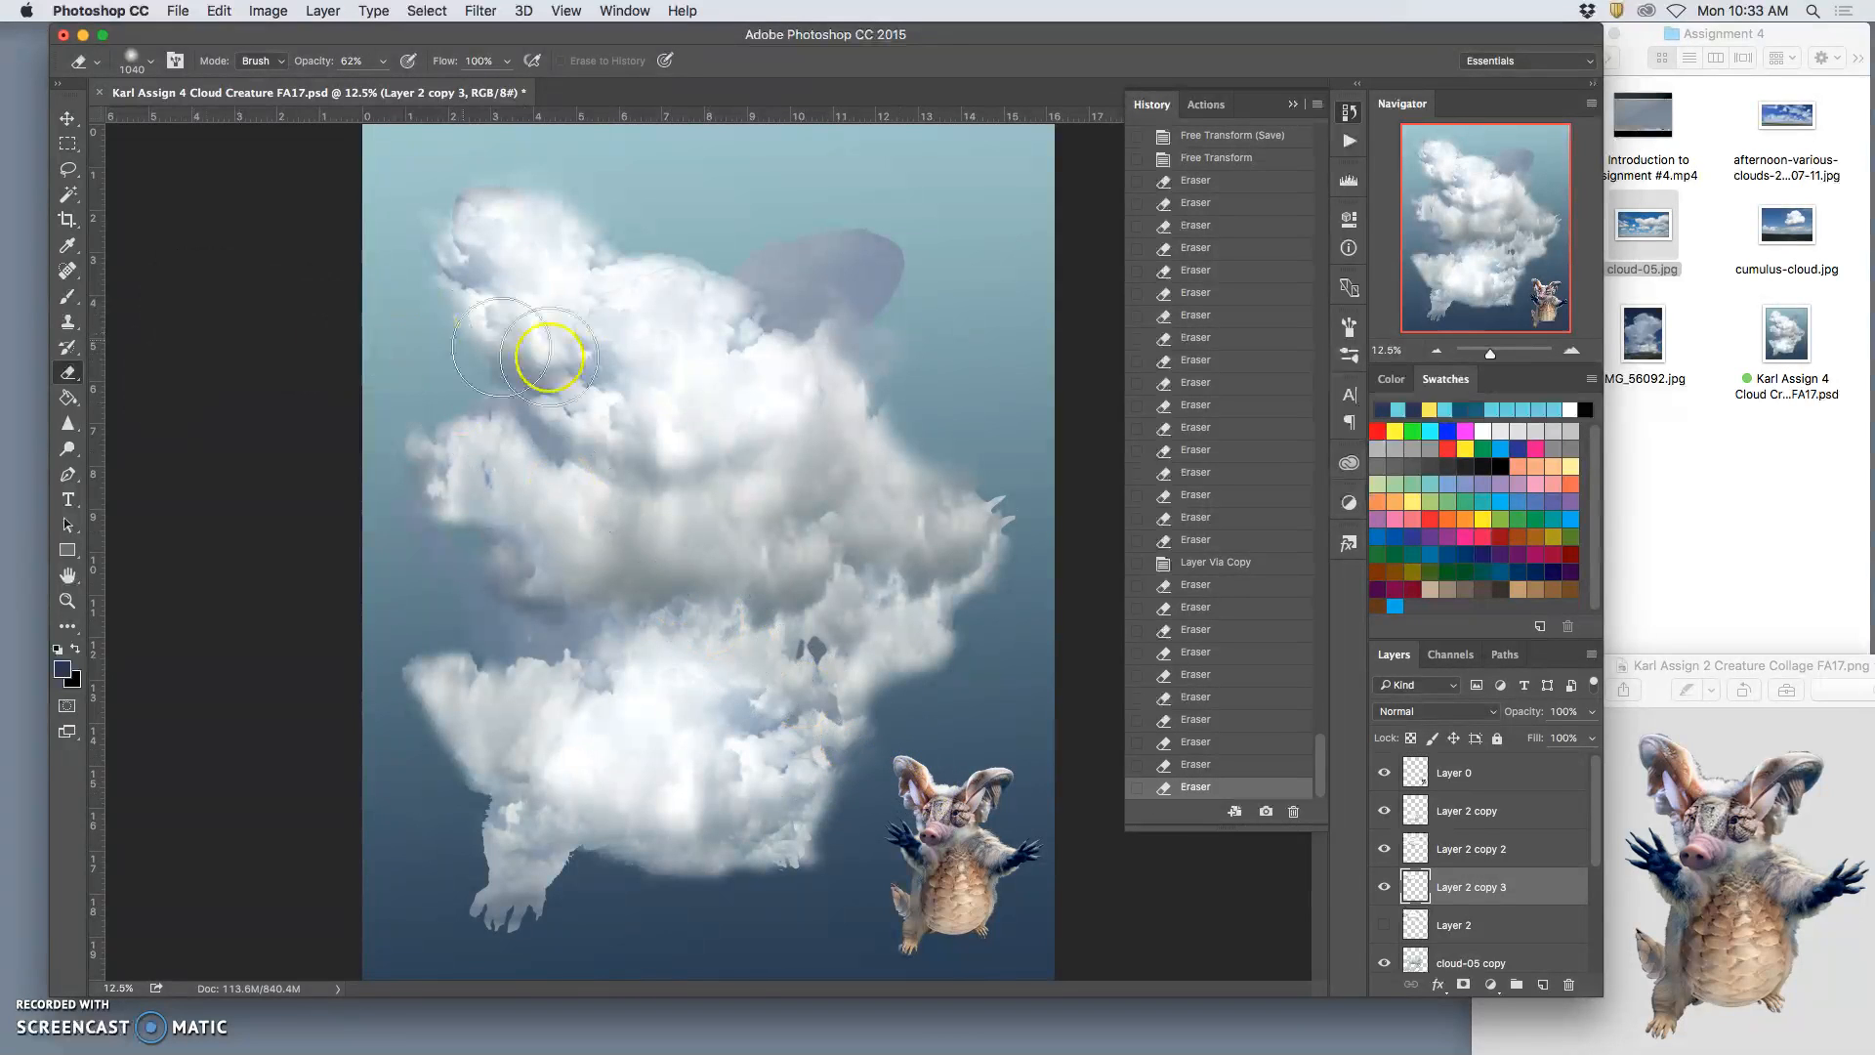
Step: Give the creature layer, Layer 0, a green colour label
drag(1598, 822, 1540, 766)
click(1541, 773)
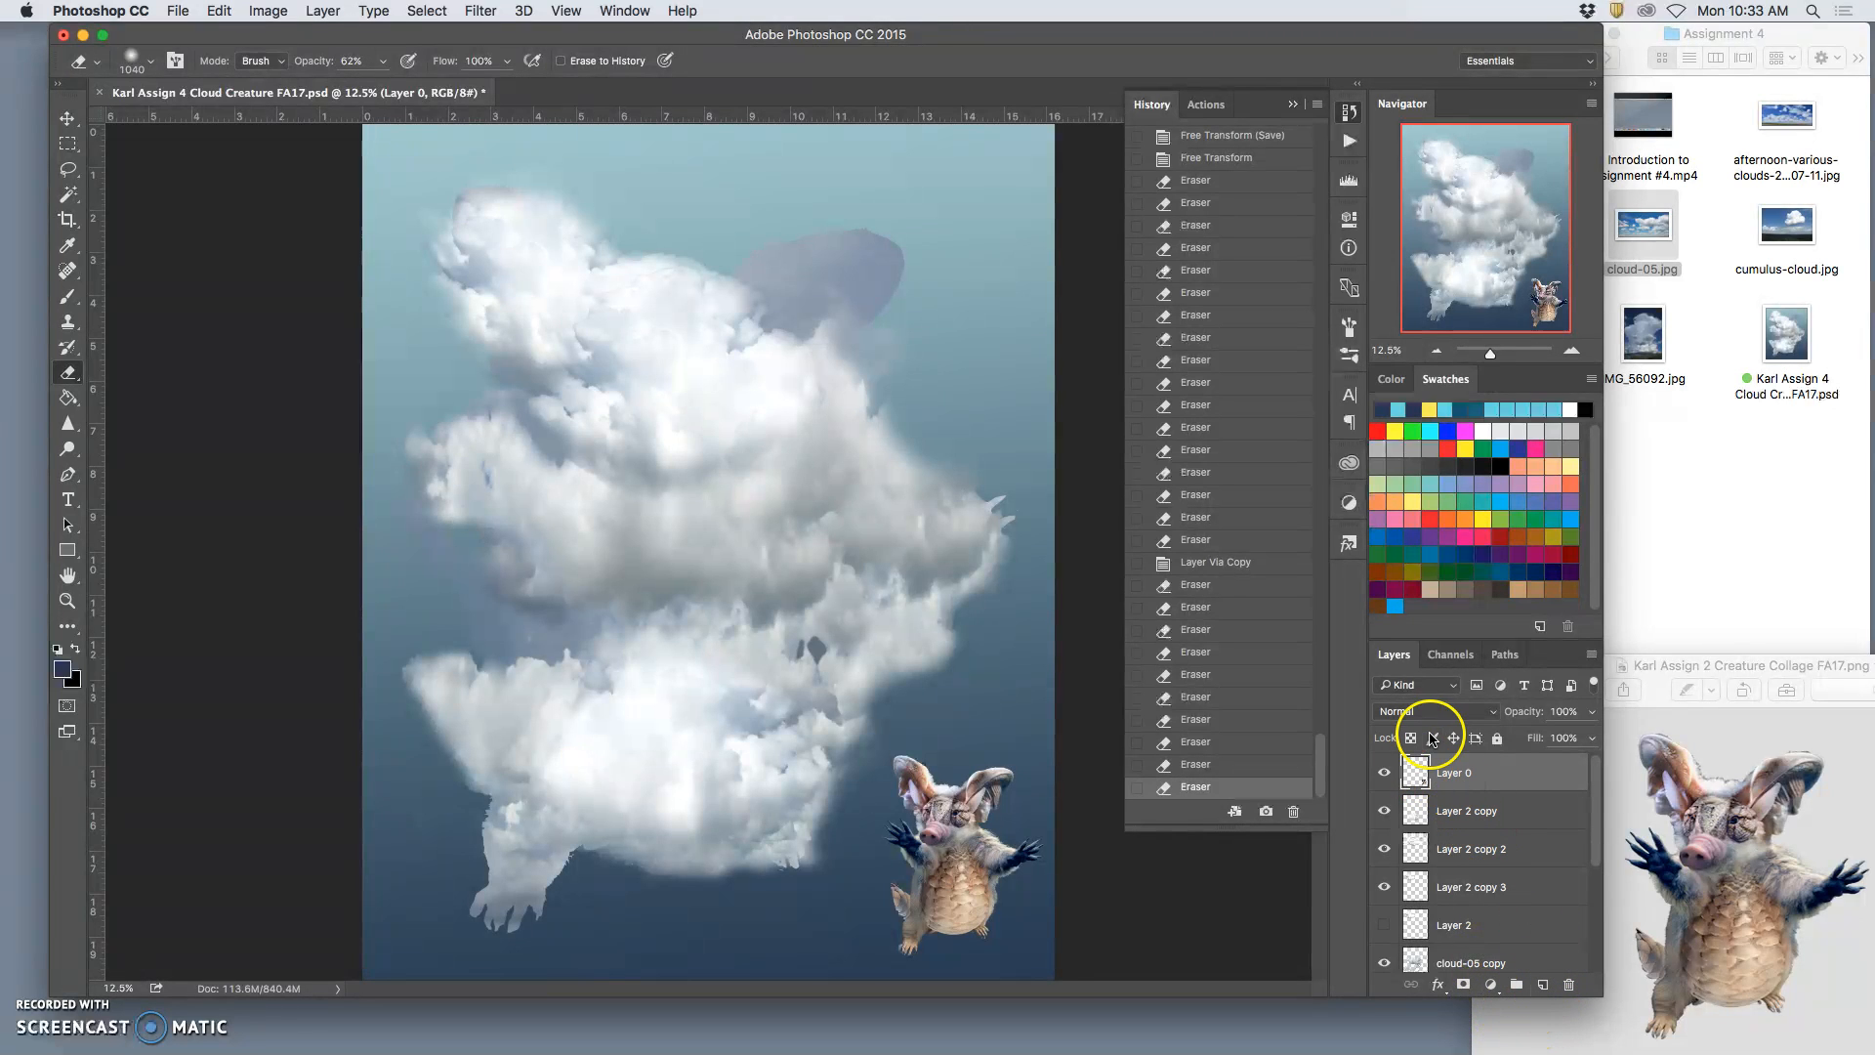
right_click(1390, 767)
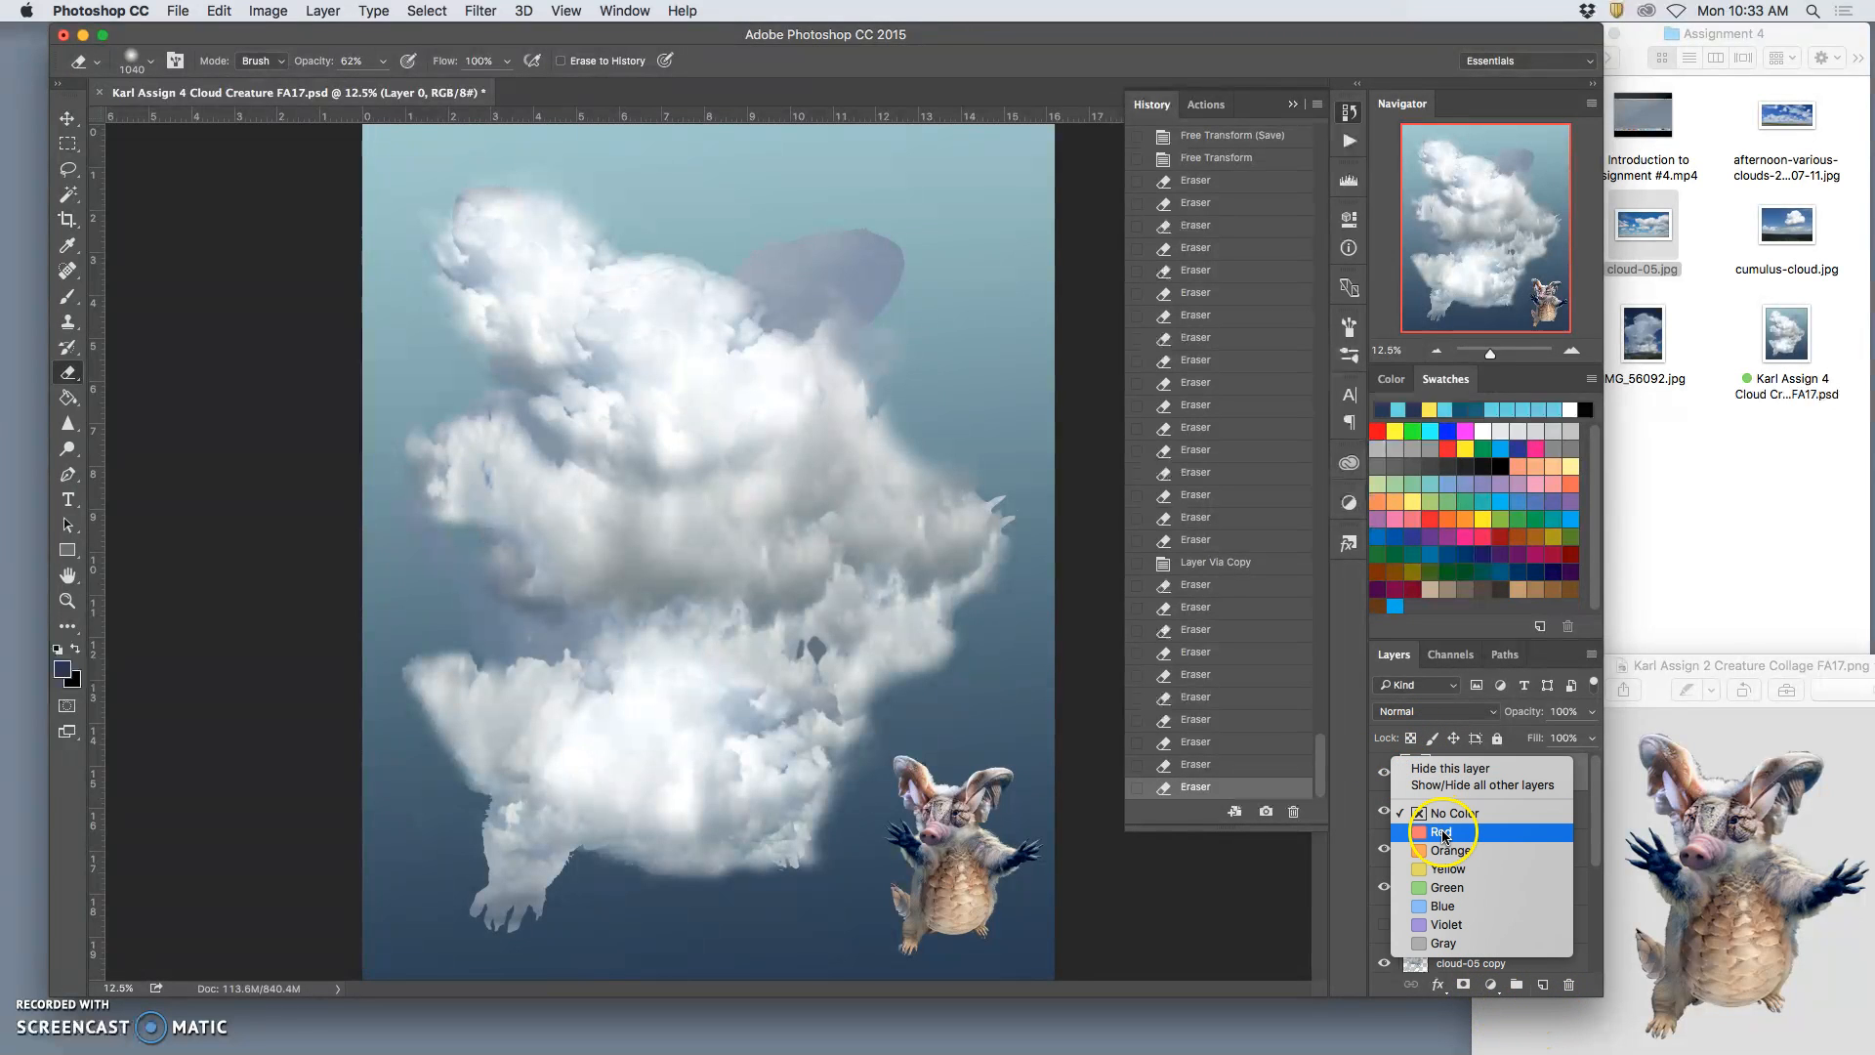
click(1421, 823)
right_click(1391, 772)
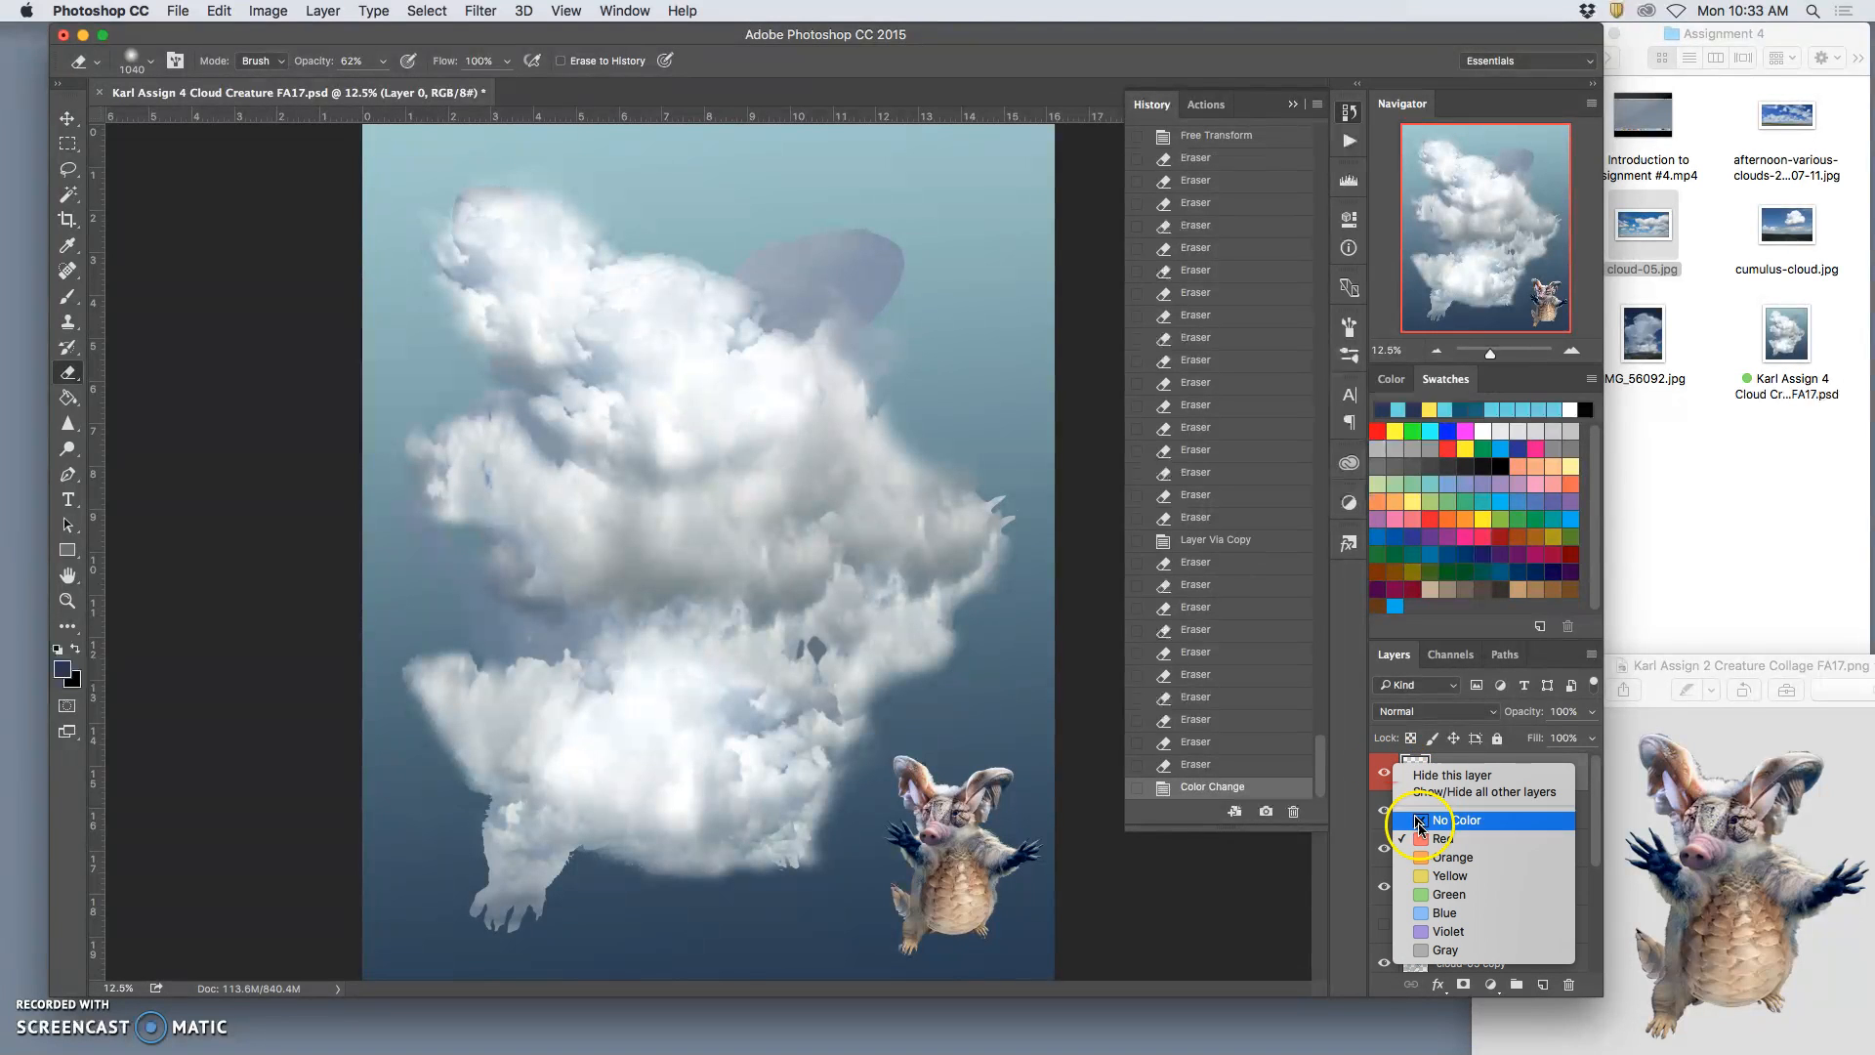
click(1428, 882)
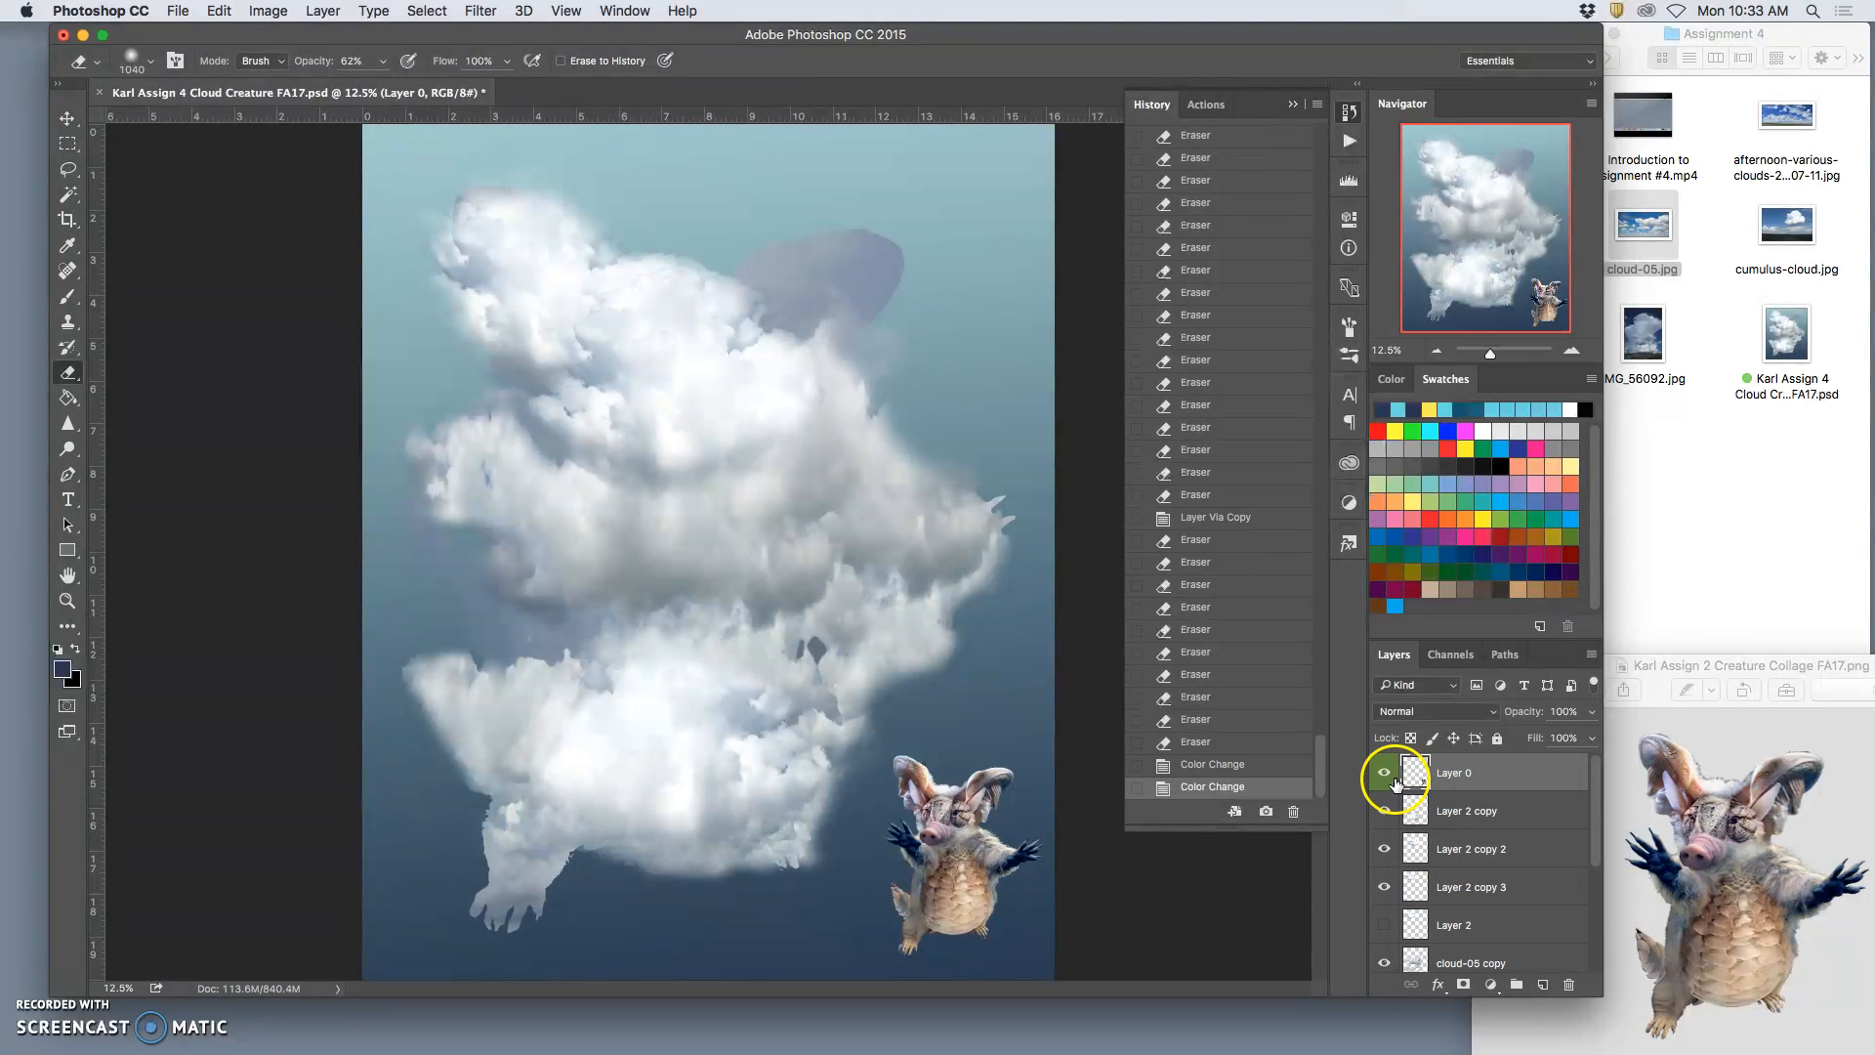
Step: Rename Layer 0 to "creature"
click(1386, 774)
click(1452, 777)
click(1509, 778)
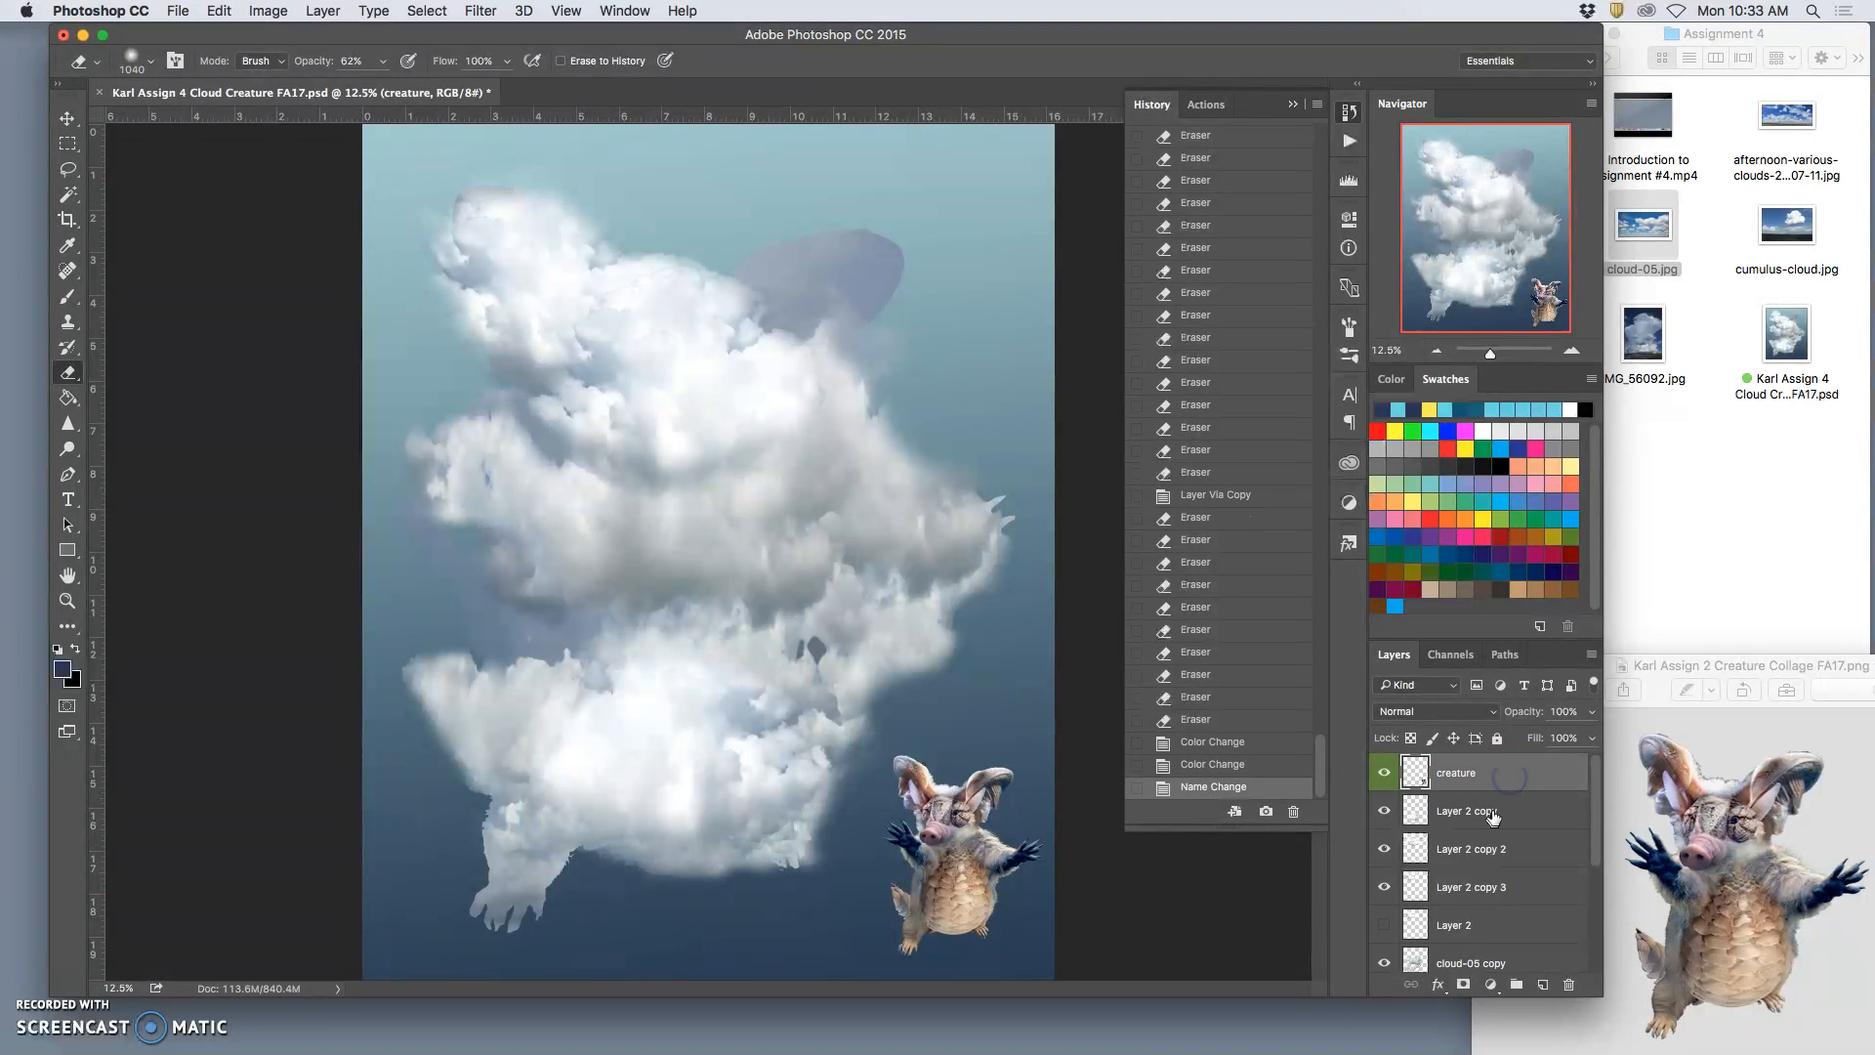
Step: Add a new layer between the creature layer and Layer 2 copy, name it "CLONE STAMP", and give it a red colour label
click(1509, 816)
click(1544, 982)
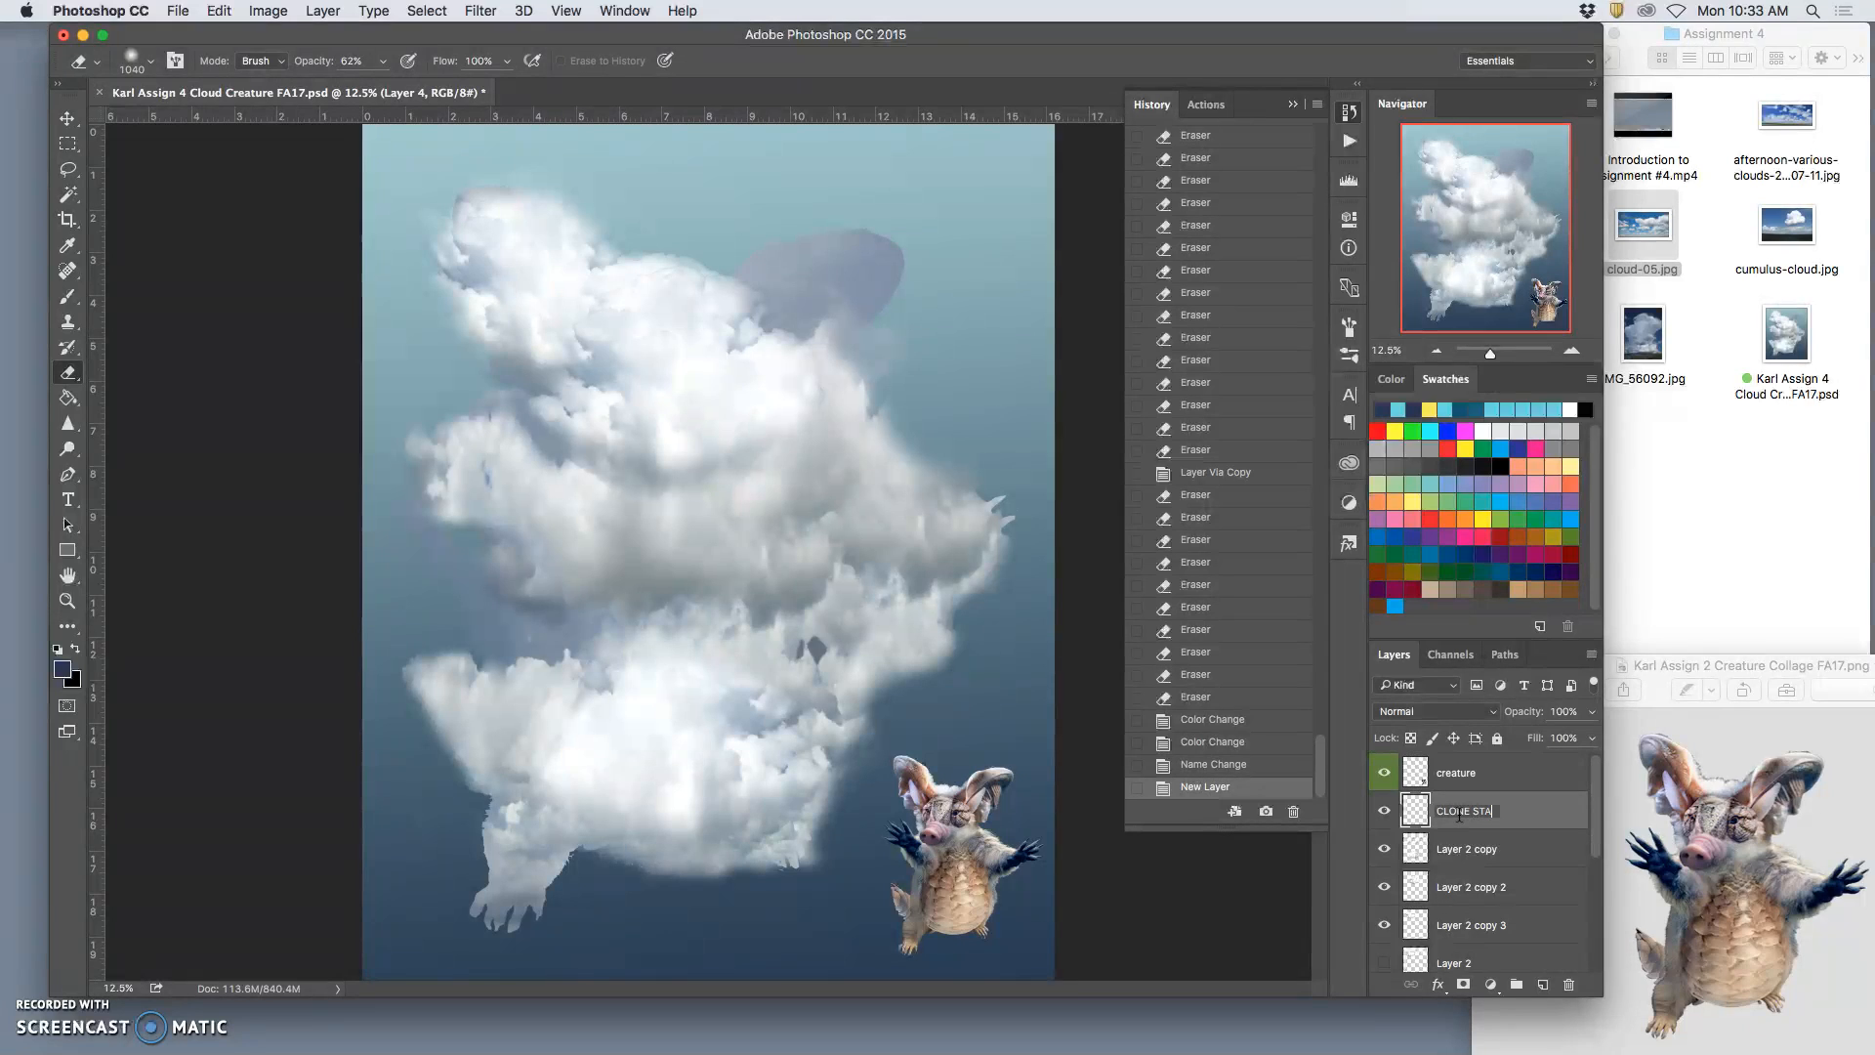
key(Return)
right_click(1383, 823)
click(1422, 894)
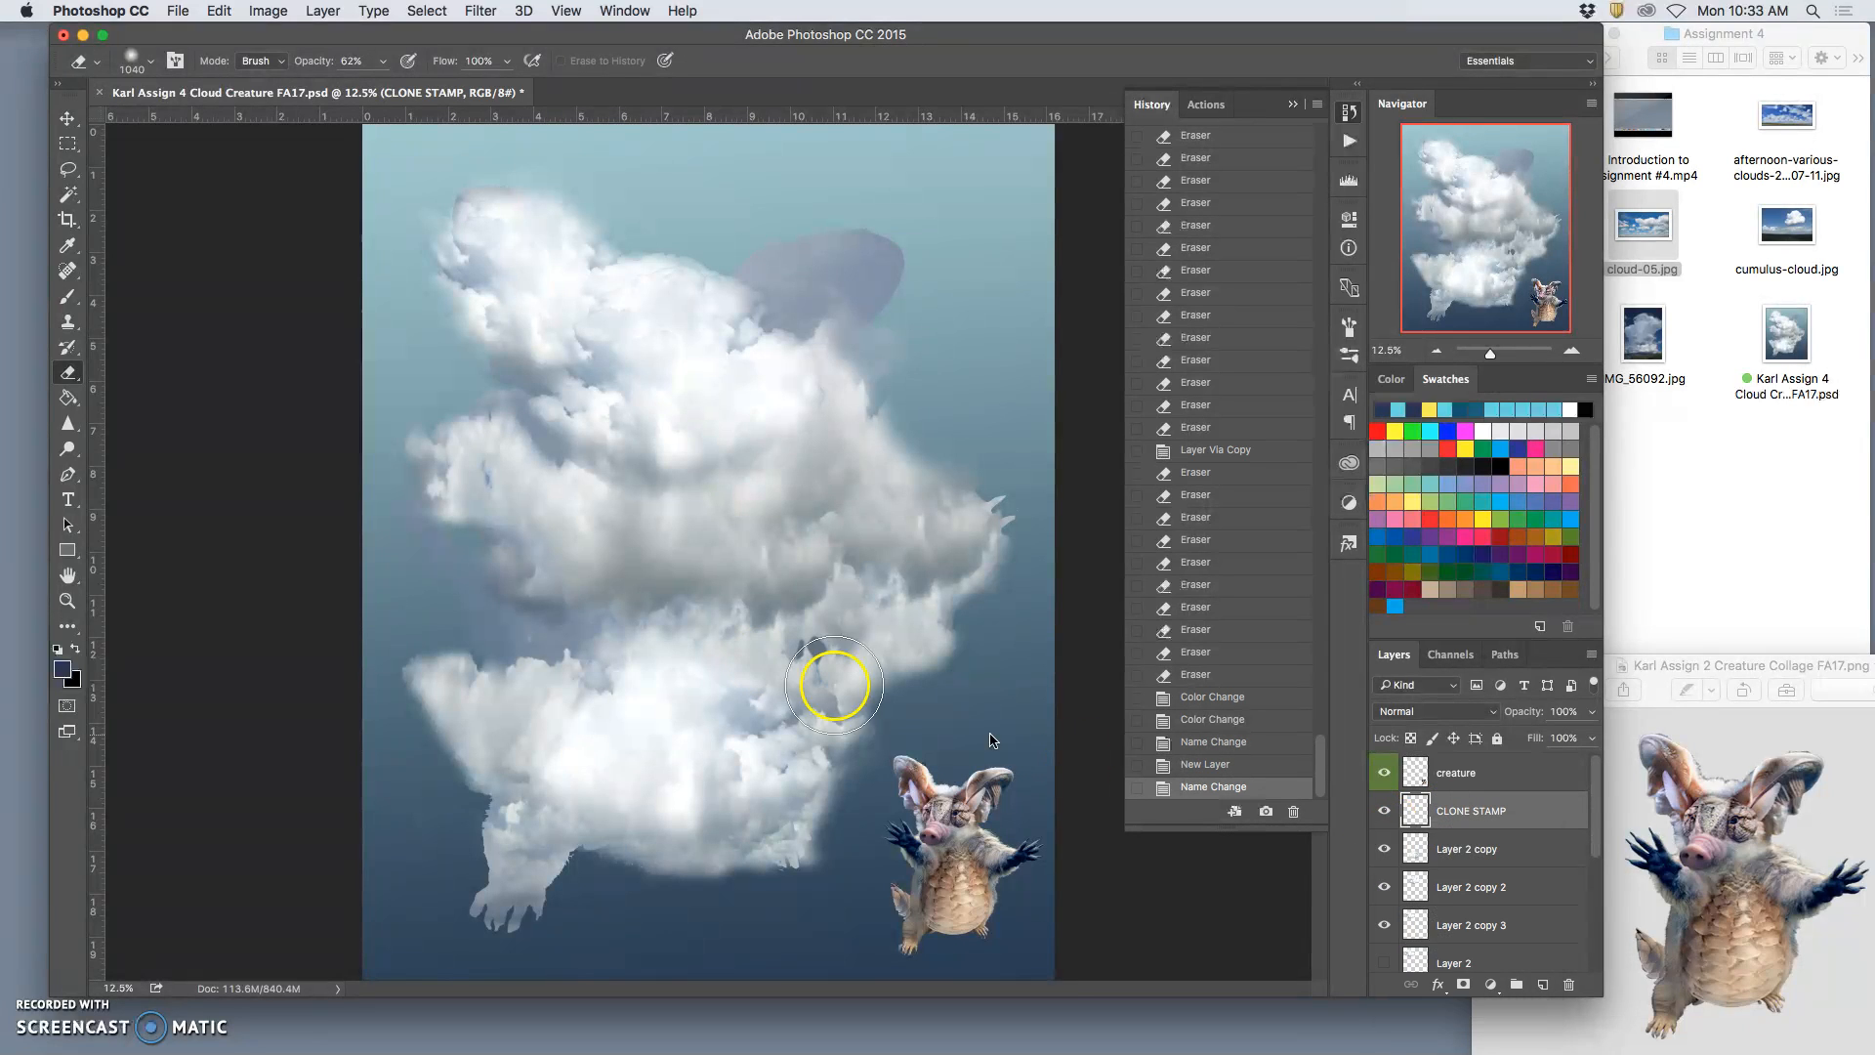
Step: Set up the Clone Stamp with a soft round brush at 508 px size and 0% hardness
click(67, 321)
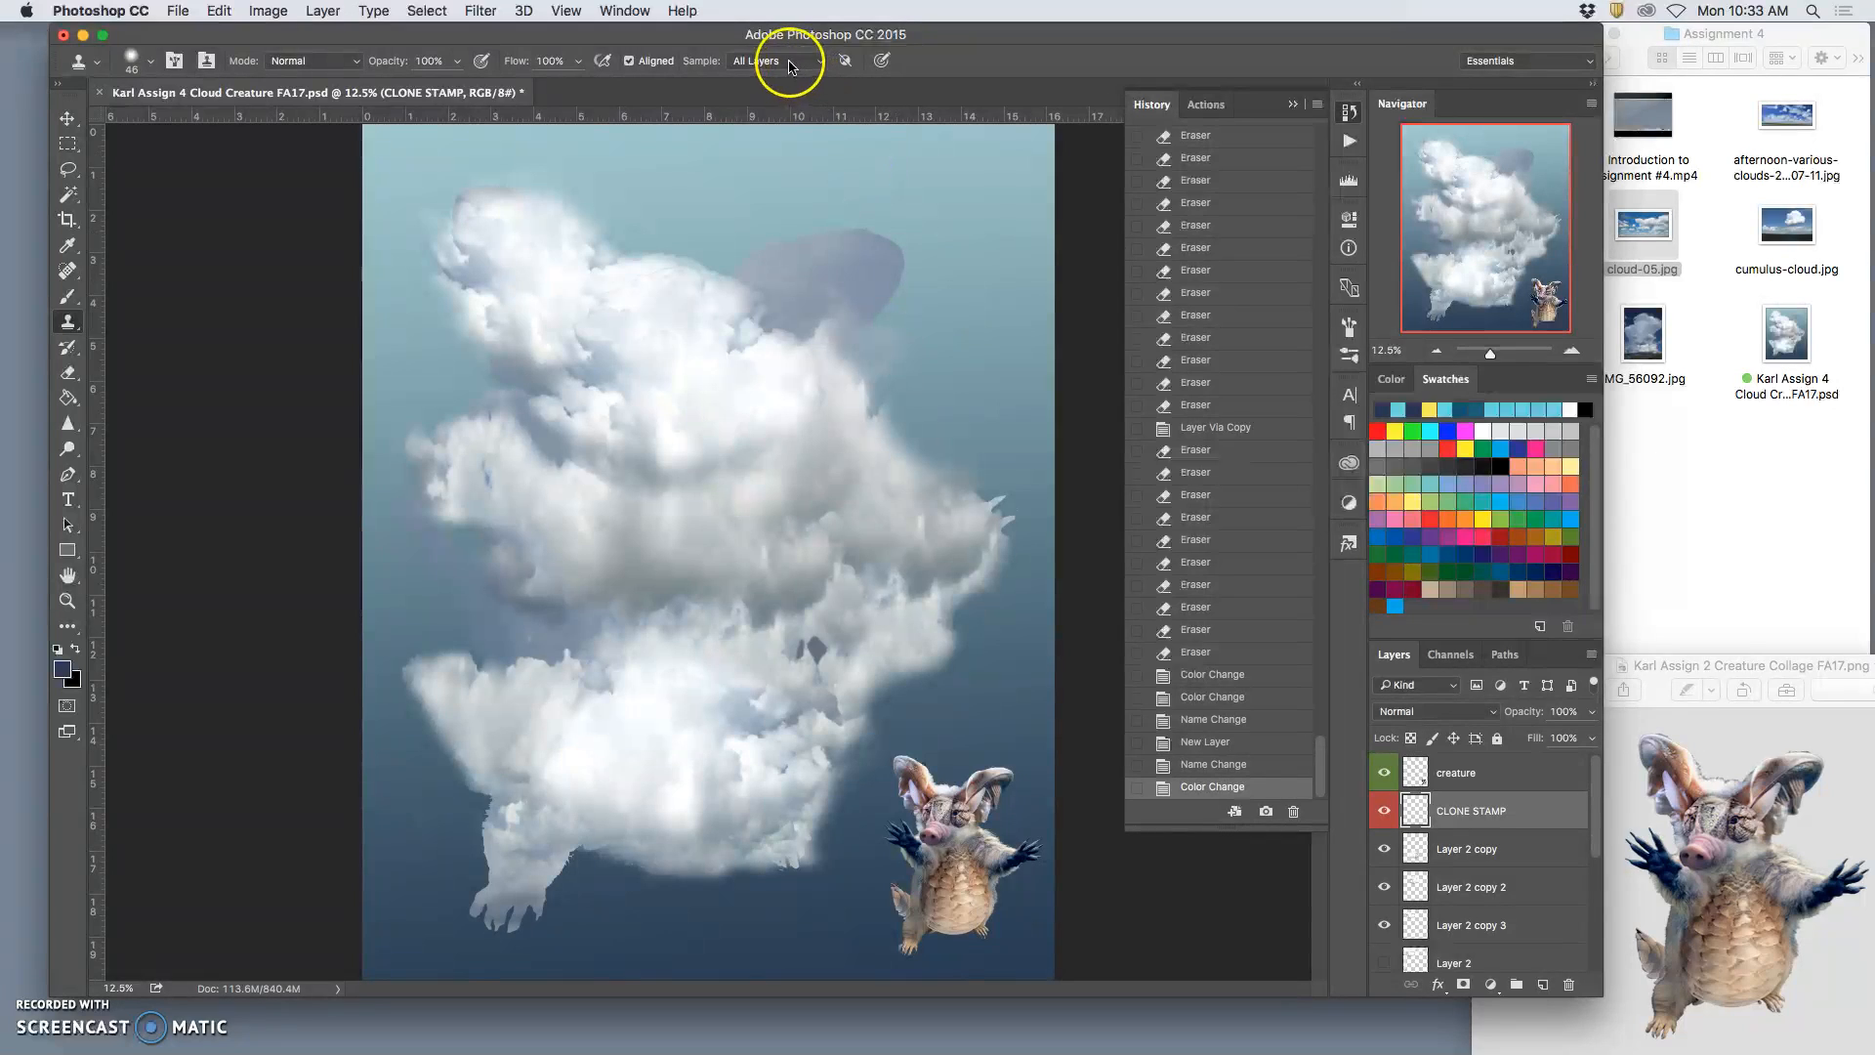
click(147, 61)
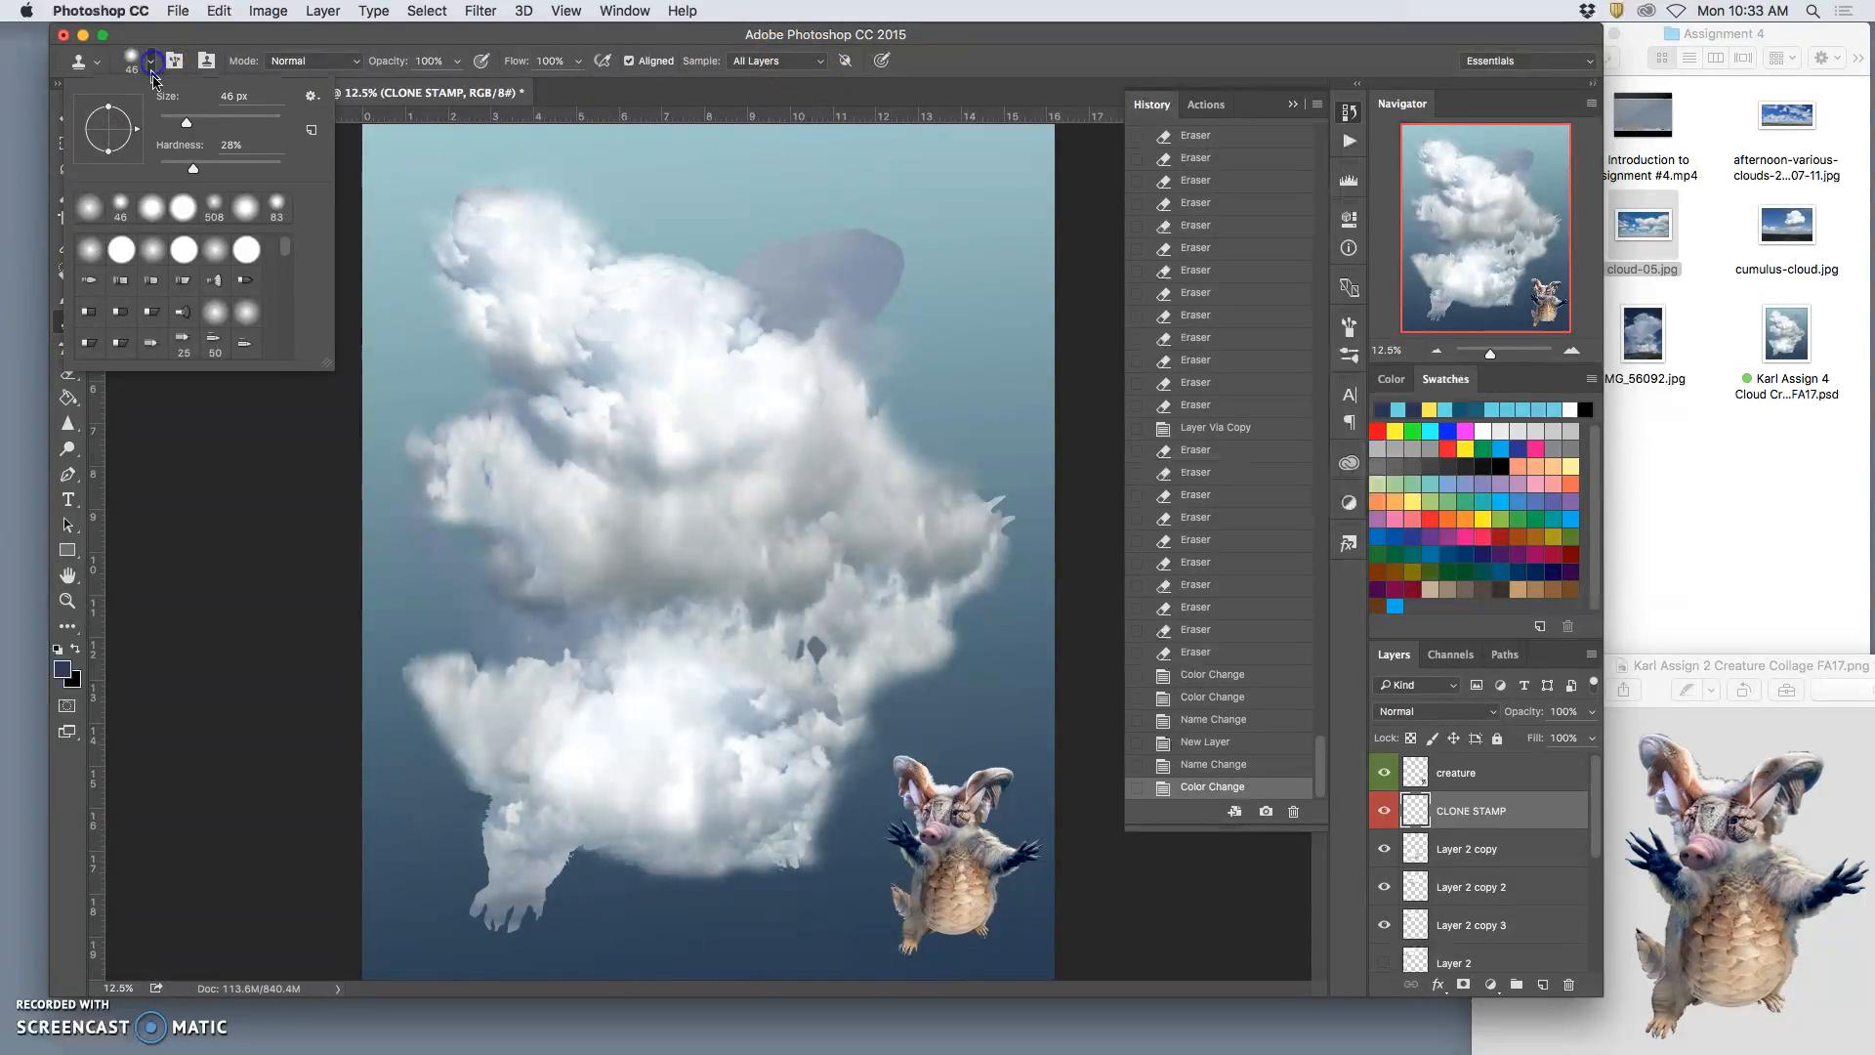
drag(194, 168, 138, 167)
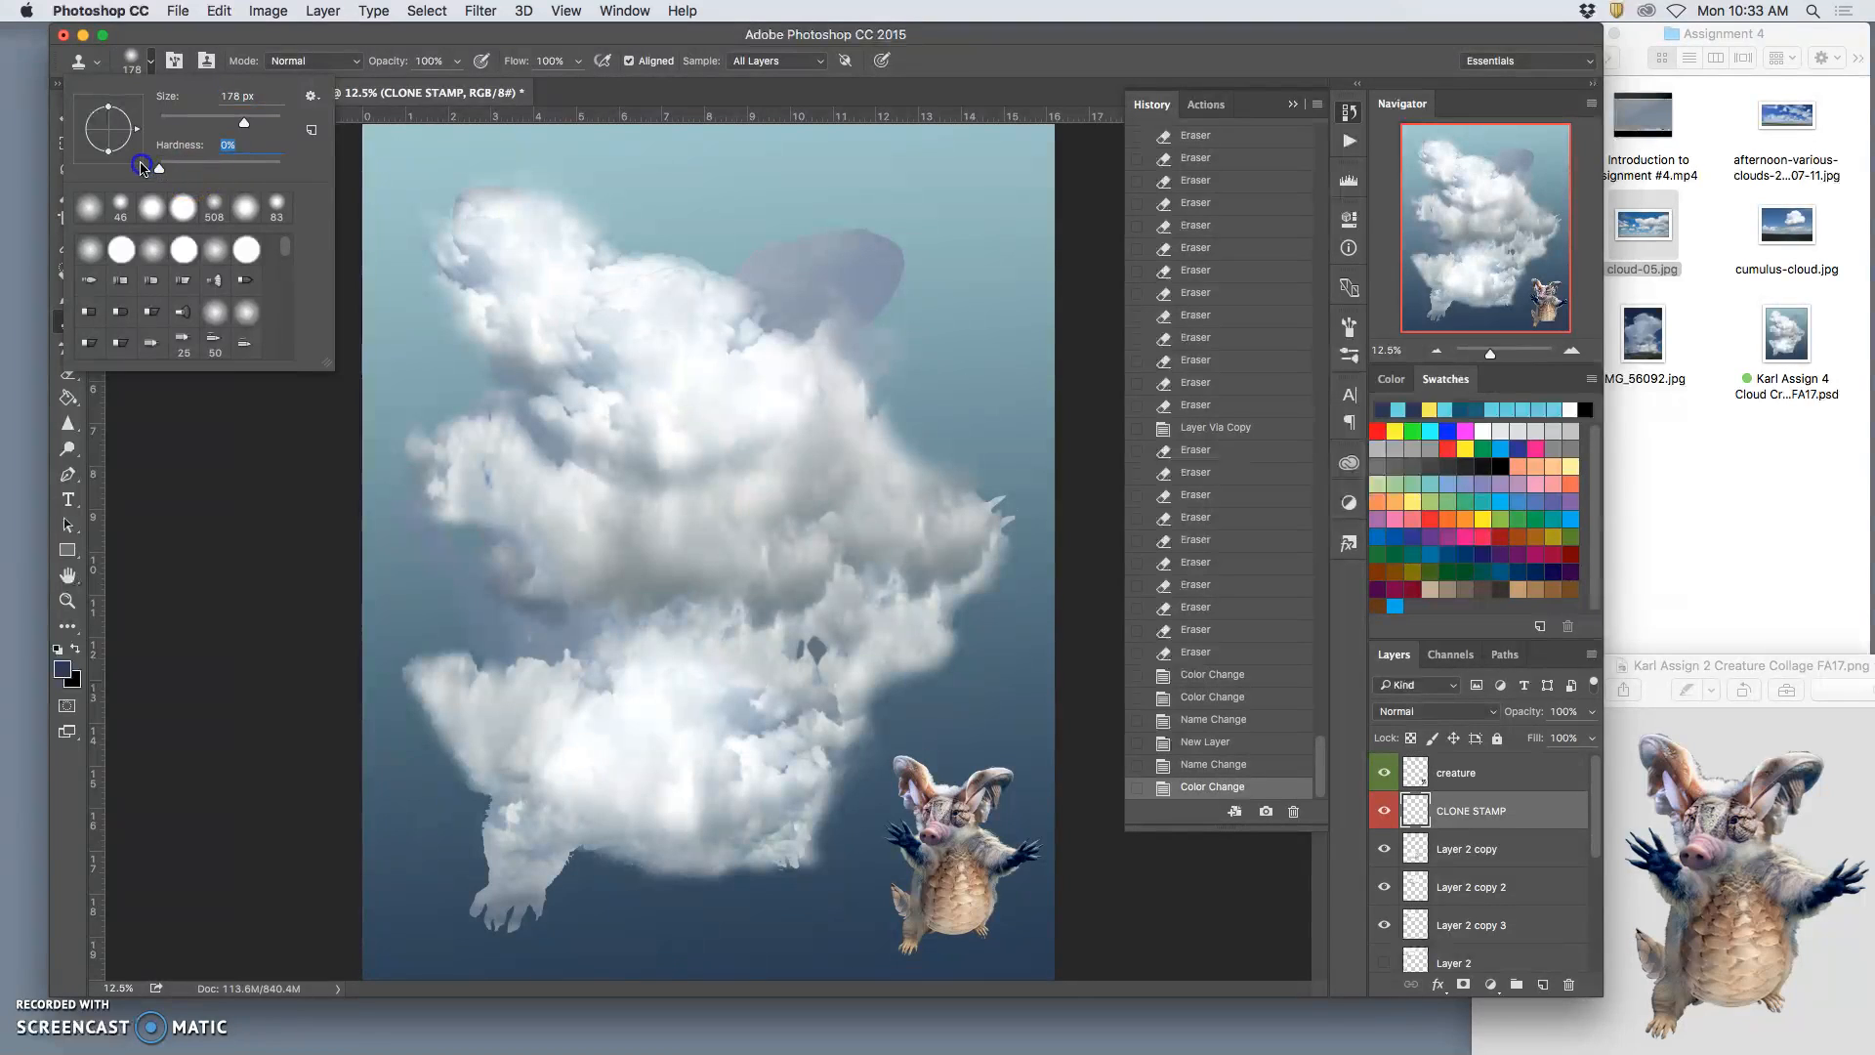
click(456, 61)
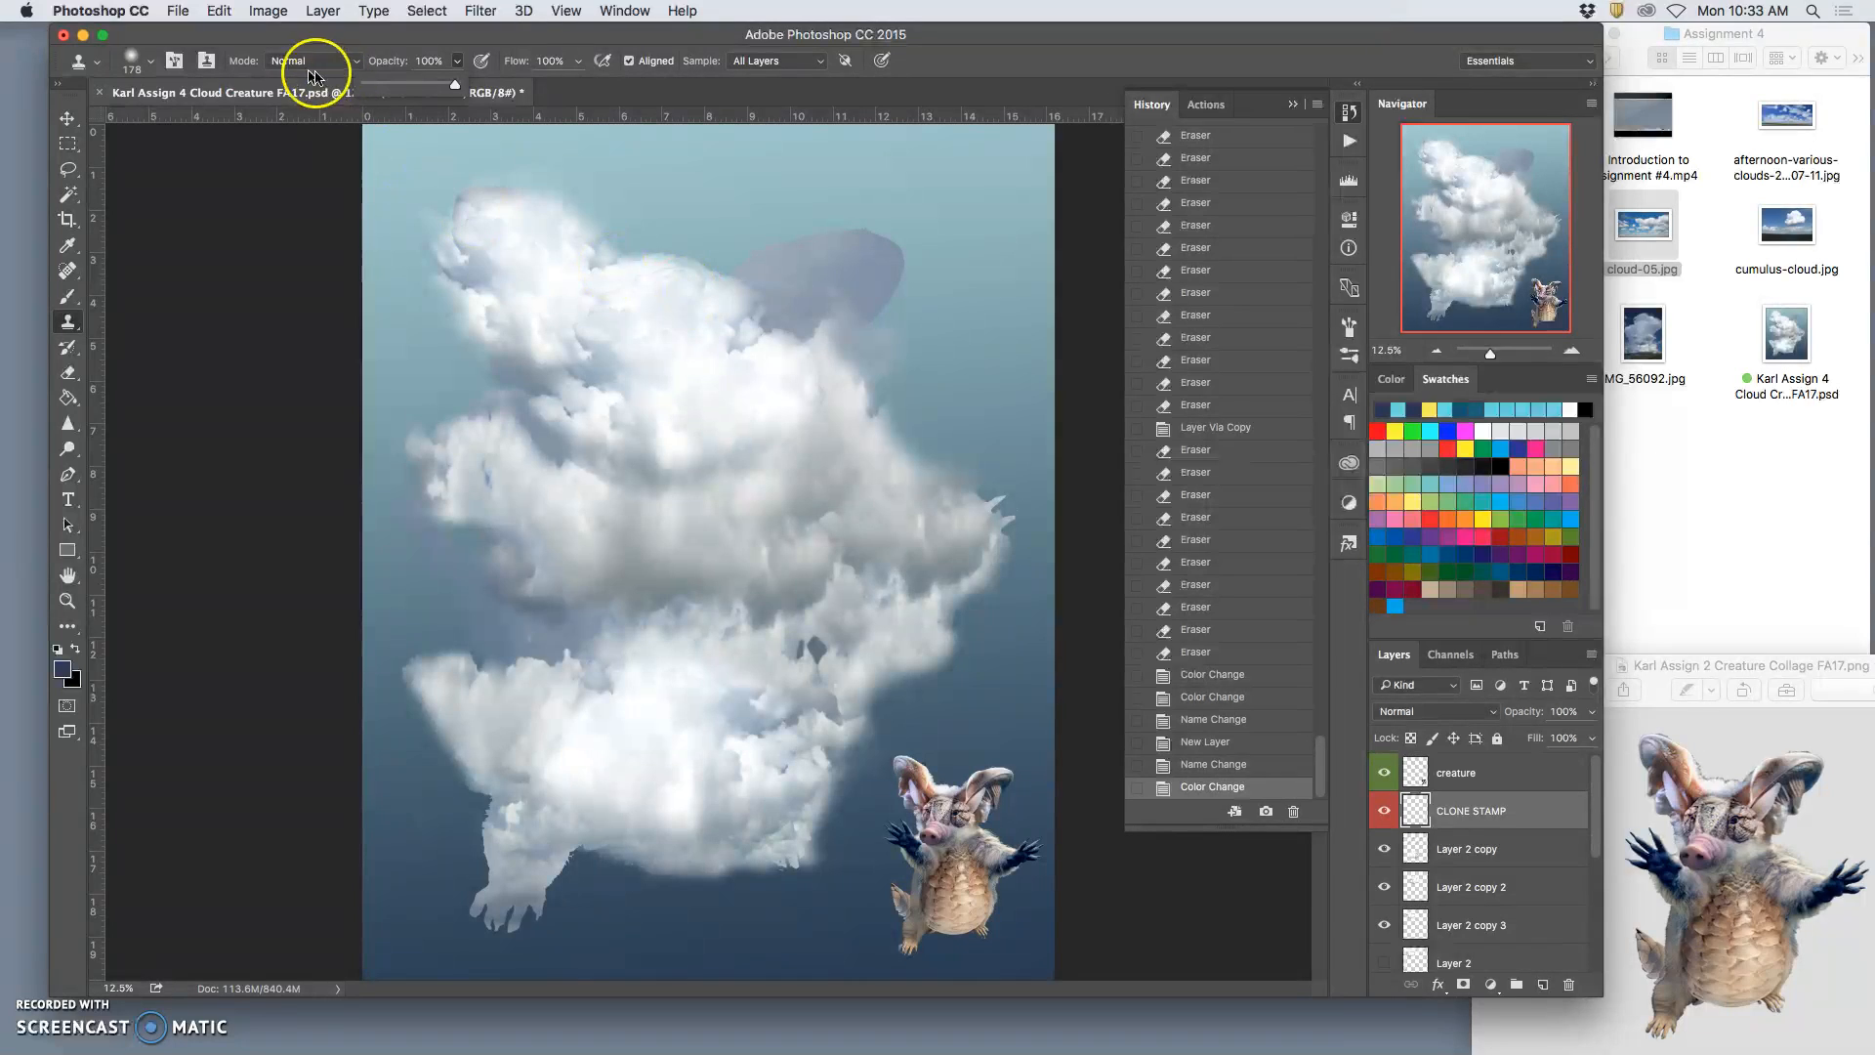
click(153, 66)
click(249, 124)
drag(256, 119, 262, 120)
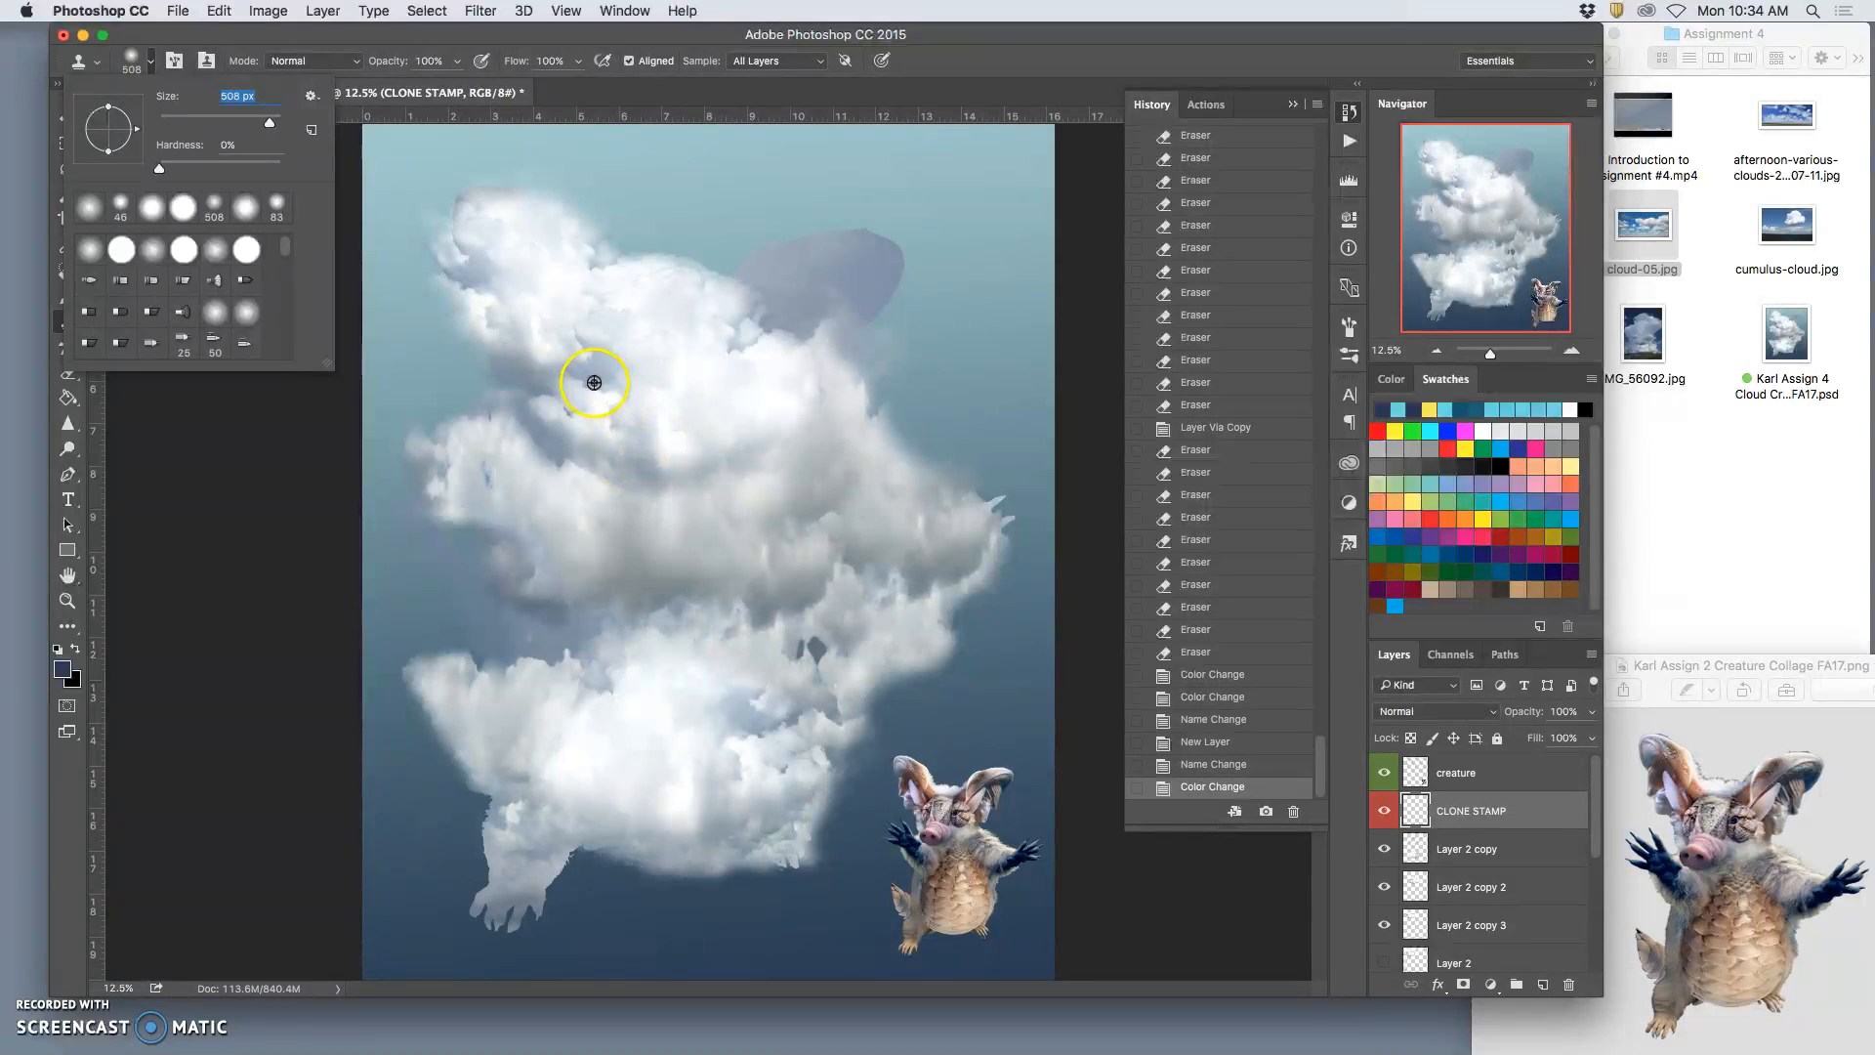
Step: Sample the shadowed cloud edge at the top of the head and clone it into the forehead as the right eye's outline
click(745, 325)
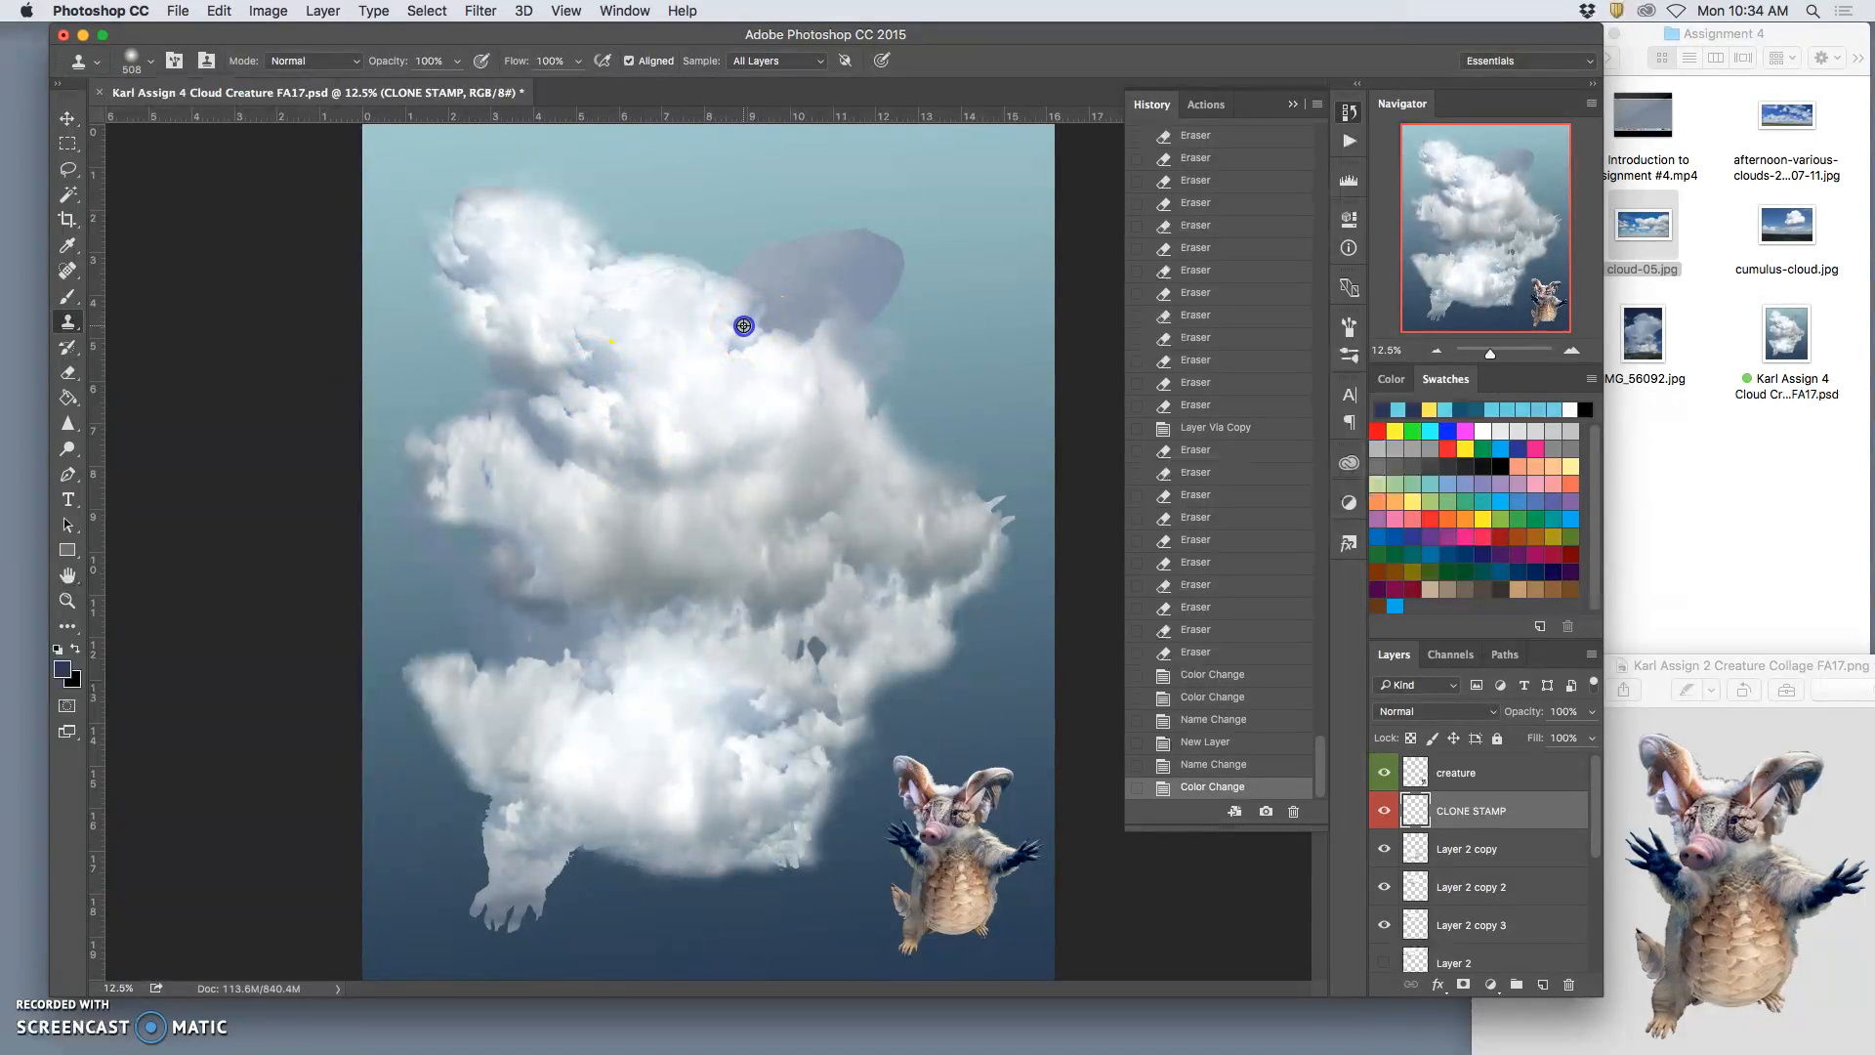
alt+click(738, 341)
click(687, 380)
mouse_move(687, 380)
mouse_down()
mouse_move(707, 362)
mouse_move(702, 383)
mouse_up()
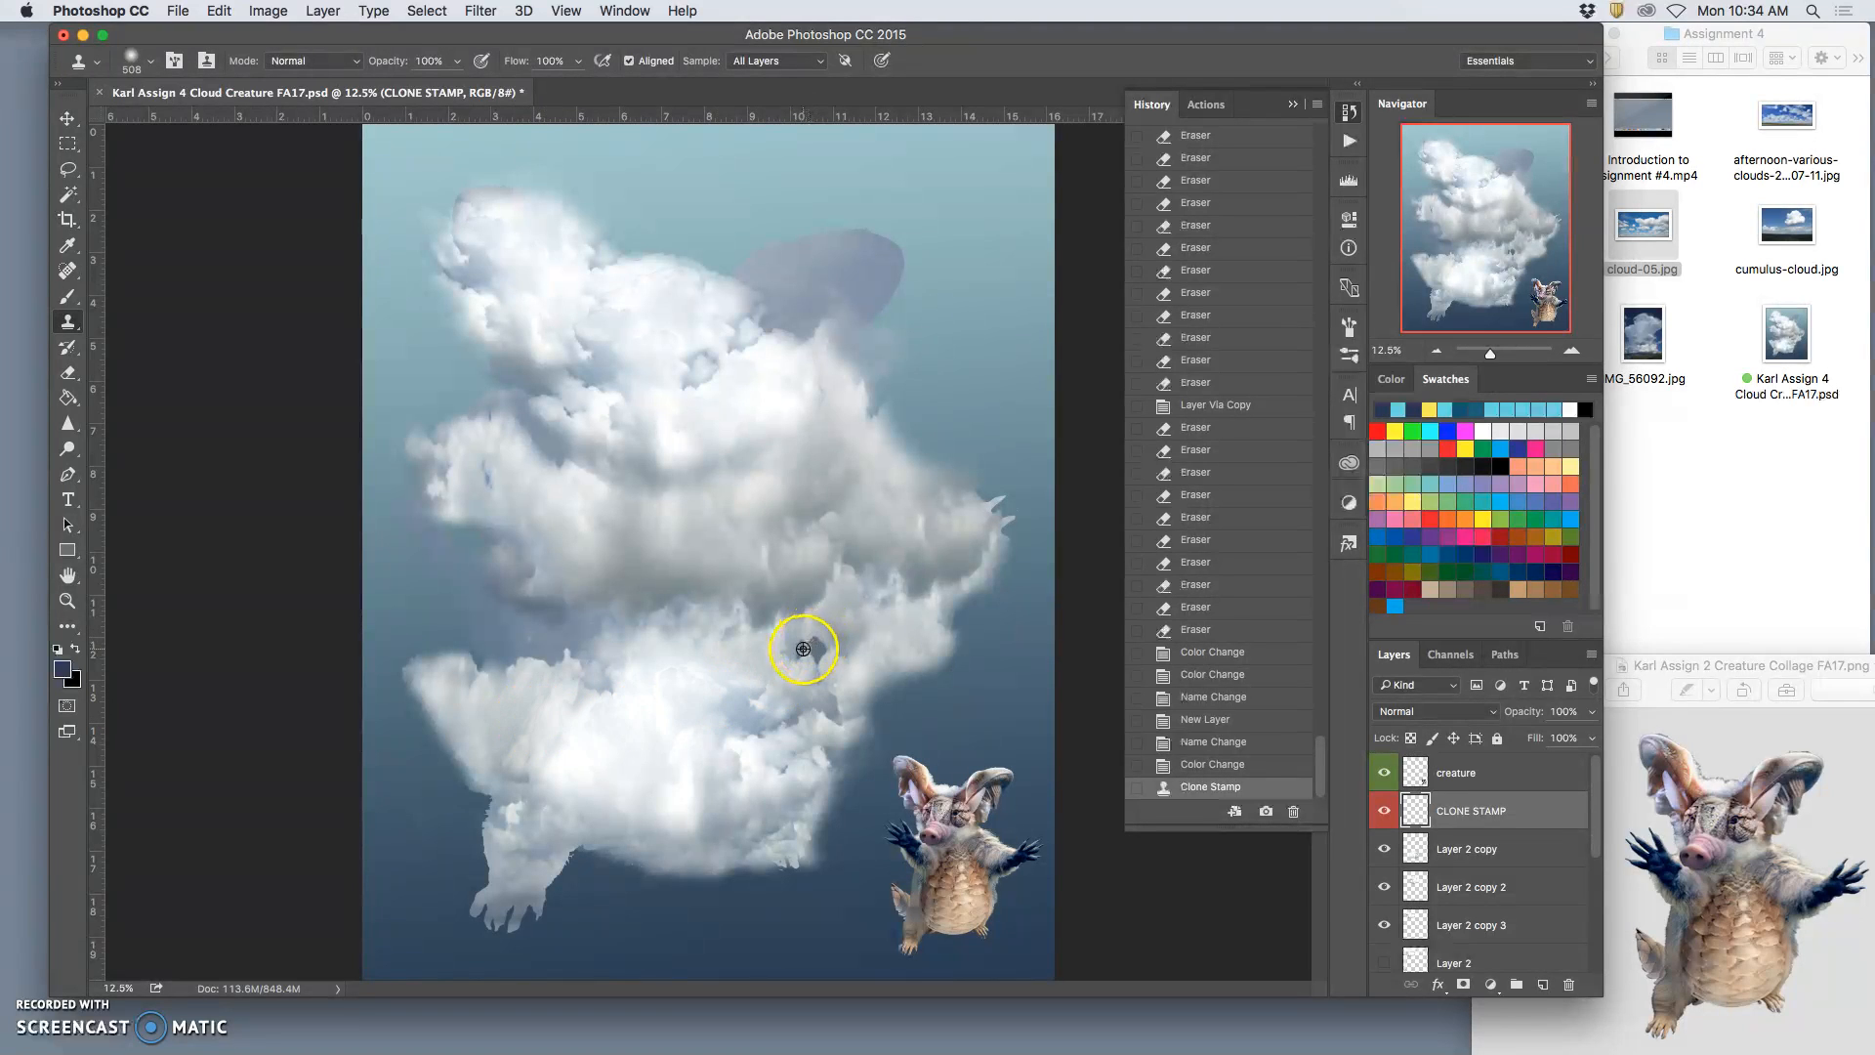
Step: Clone the dark gap in the lower-right cloud as the left eye, and clone ear-shadow tone around it
alt+click(803, 651)
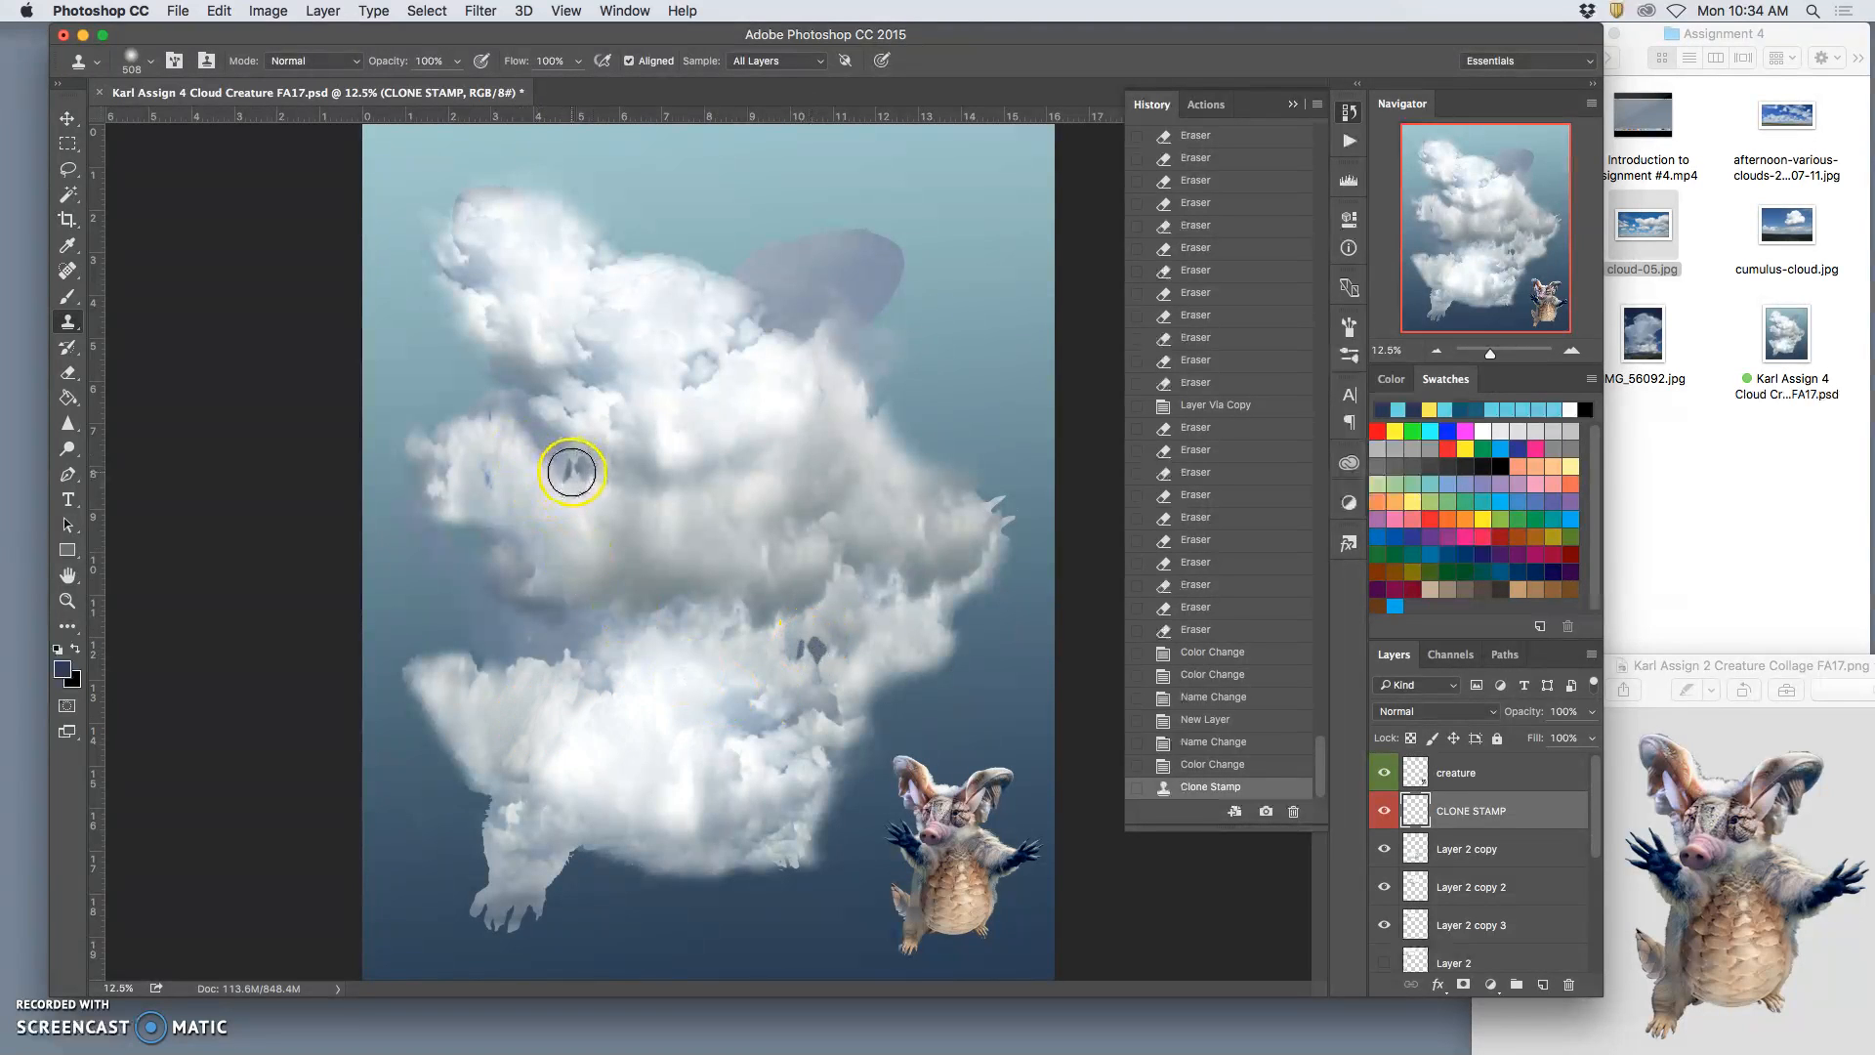
drag(572, 455, 585, 436)
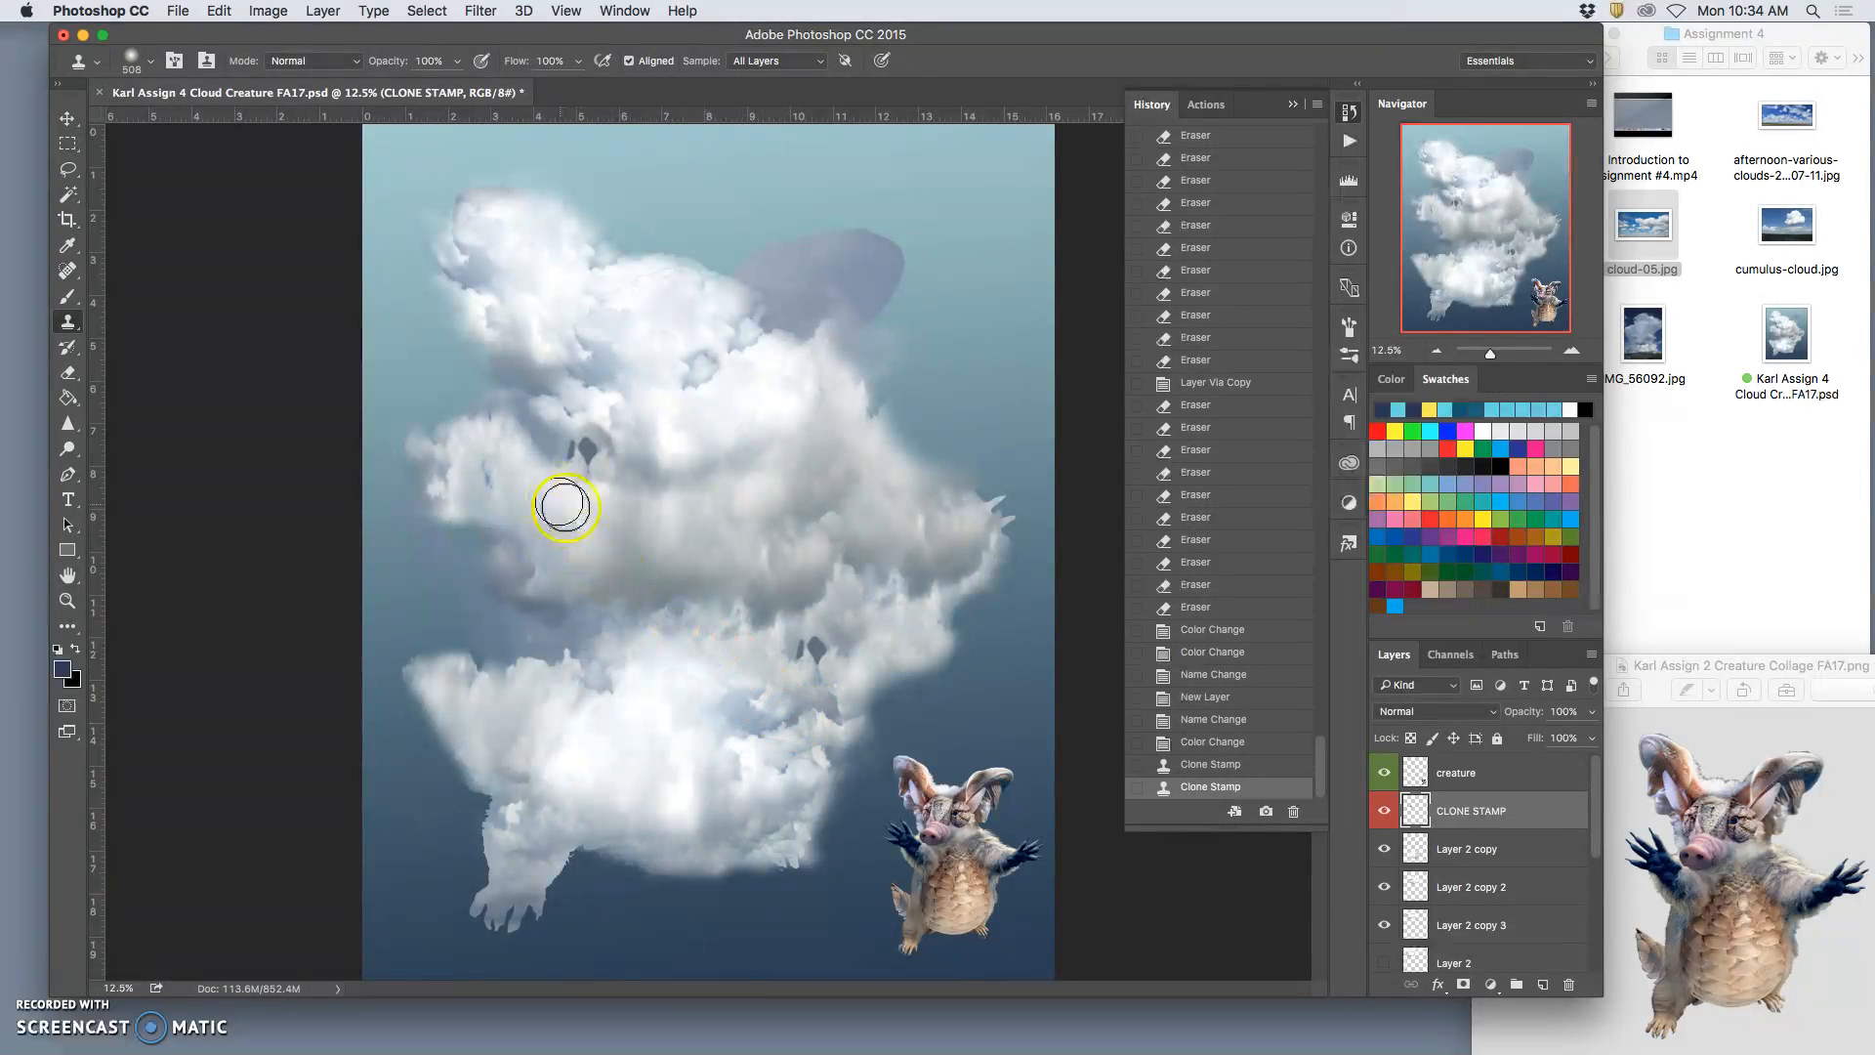
alt+click(832, 278)
mouse_move(537, 452)
mouse_down()
mouse_move(514, 427)
mouse_move(555, 488)
mouse_up()
click(607, 533)
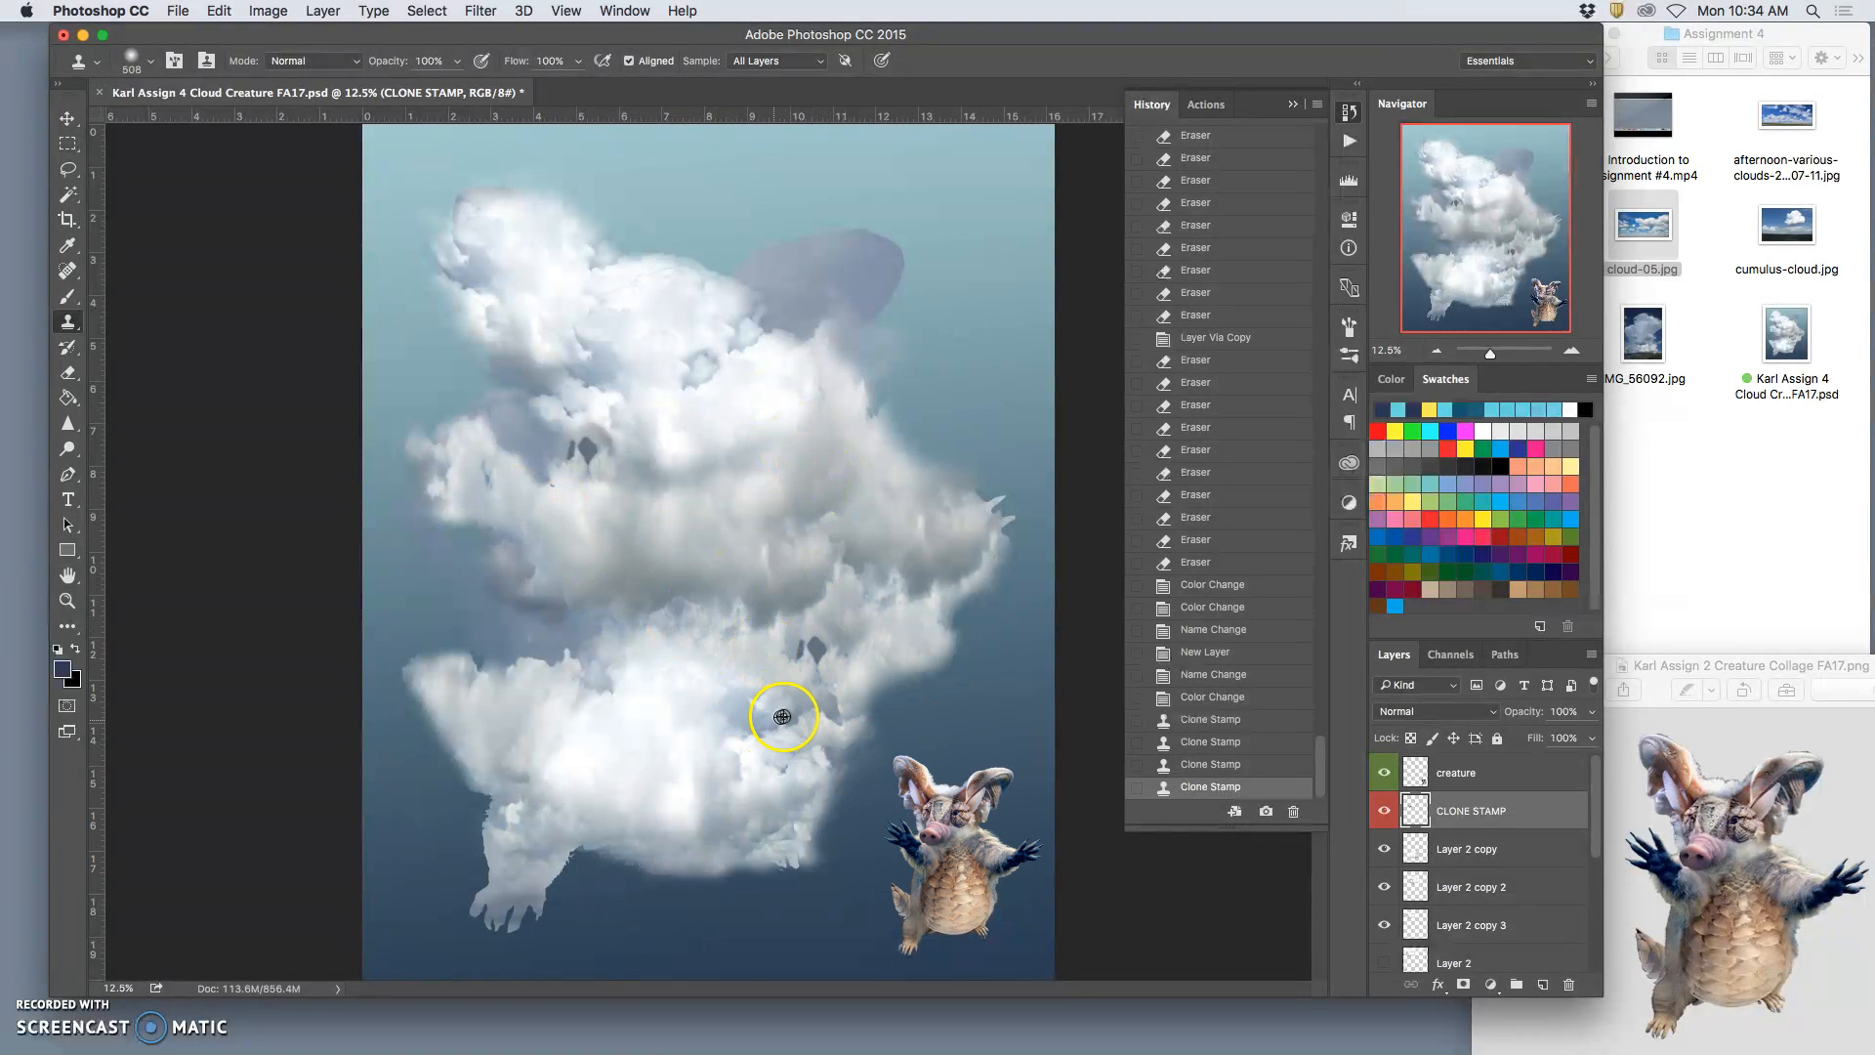
Step: Clone more cloud texture across the forehead and between the two eyes
mouse_move(598, 350)
mouse_down()
mouse_move(611, 364)
mouse_move(648, 302)
mouse_up()
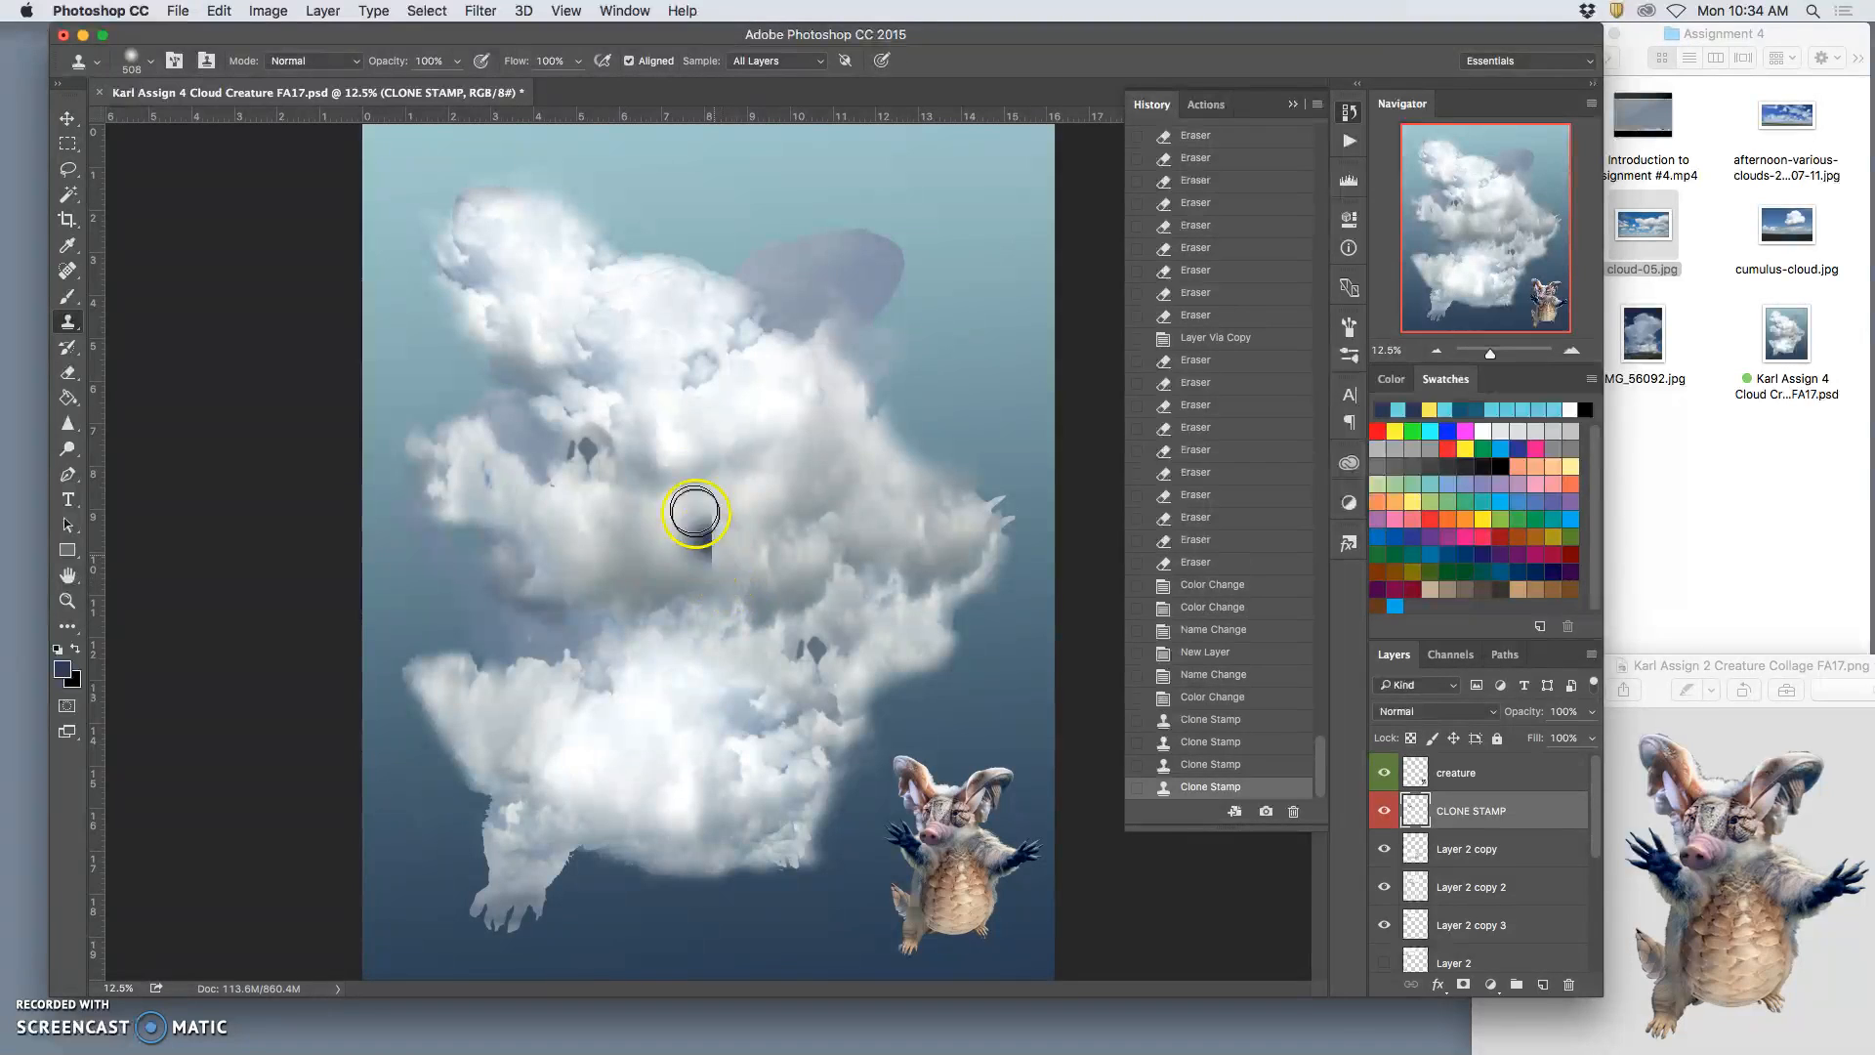
drag(602, 387, 606, 391)
alt+click(570, 447)
click(695, 382)
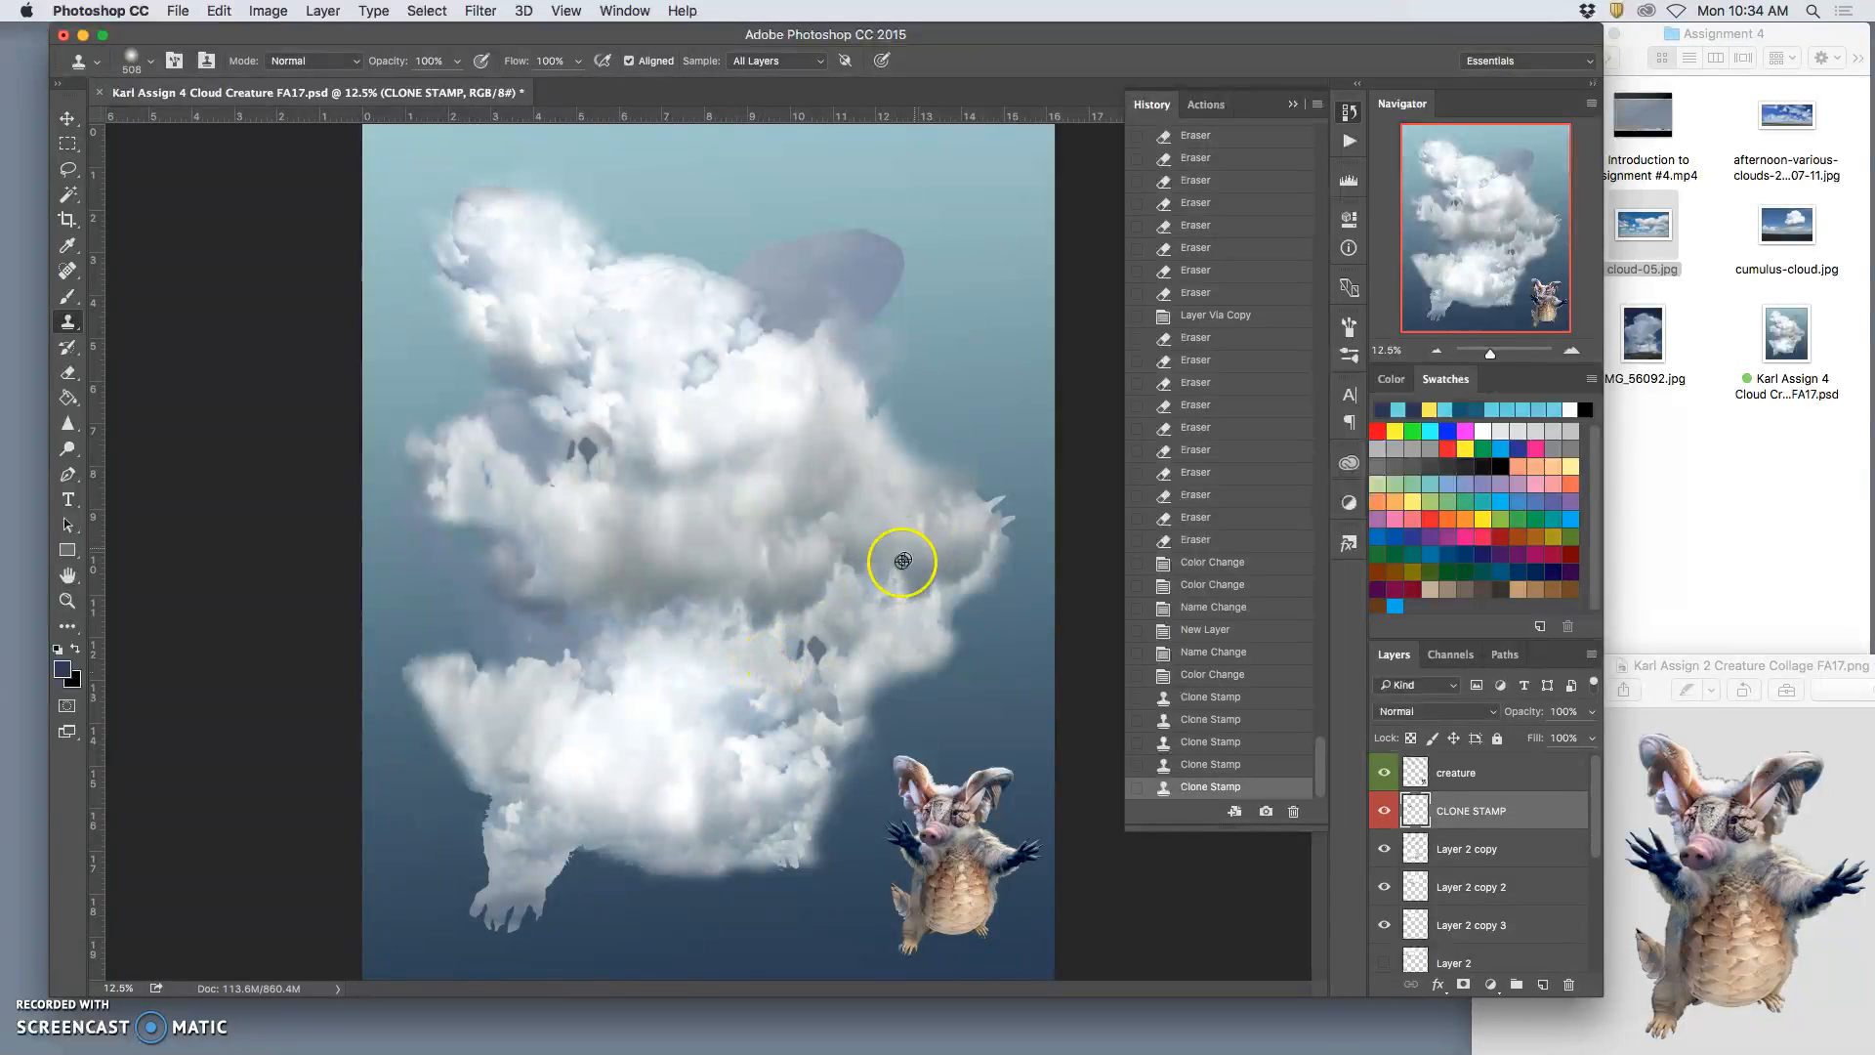
Step: Clone bright belly cloud over the upper-right ear and right shoulder, and toggle the CLONE STAMP layer's visibility to compare
alt+click(707, 837)
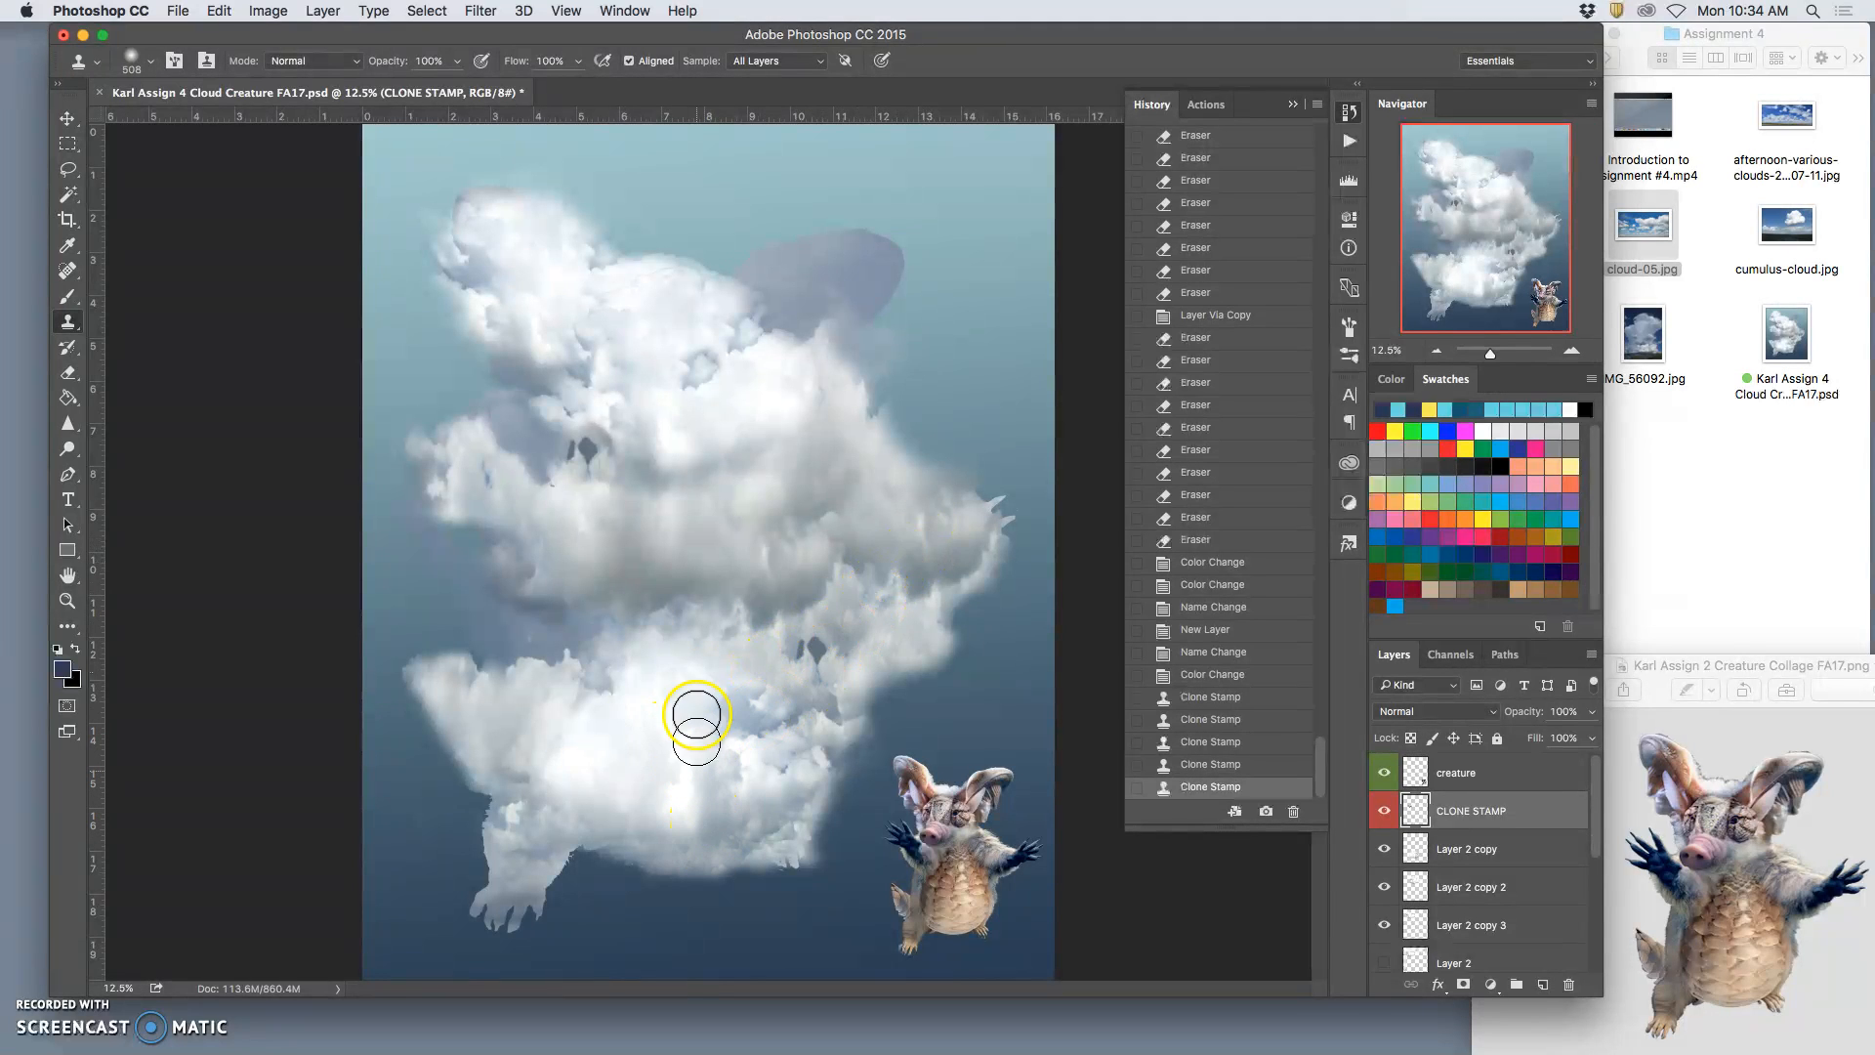
mouse_move(773, 323)
mouse_down()
mouse_move(764, 272)
mouse_move(808, 271)
mouse_move(851, 236)
mouse_move(899, 256)
mouse_move(856, 236)
mouse_move(746, 279)
mouse_up()
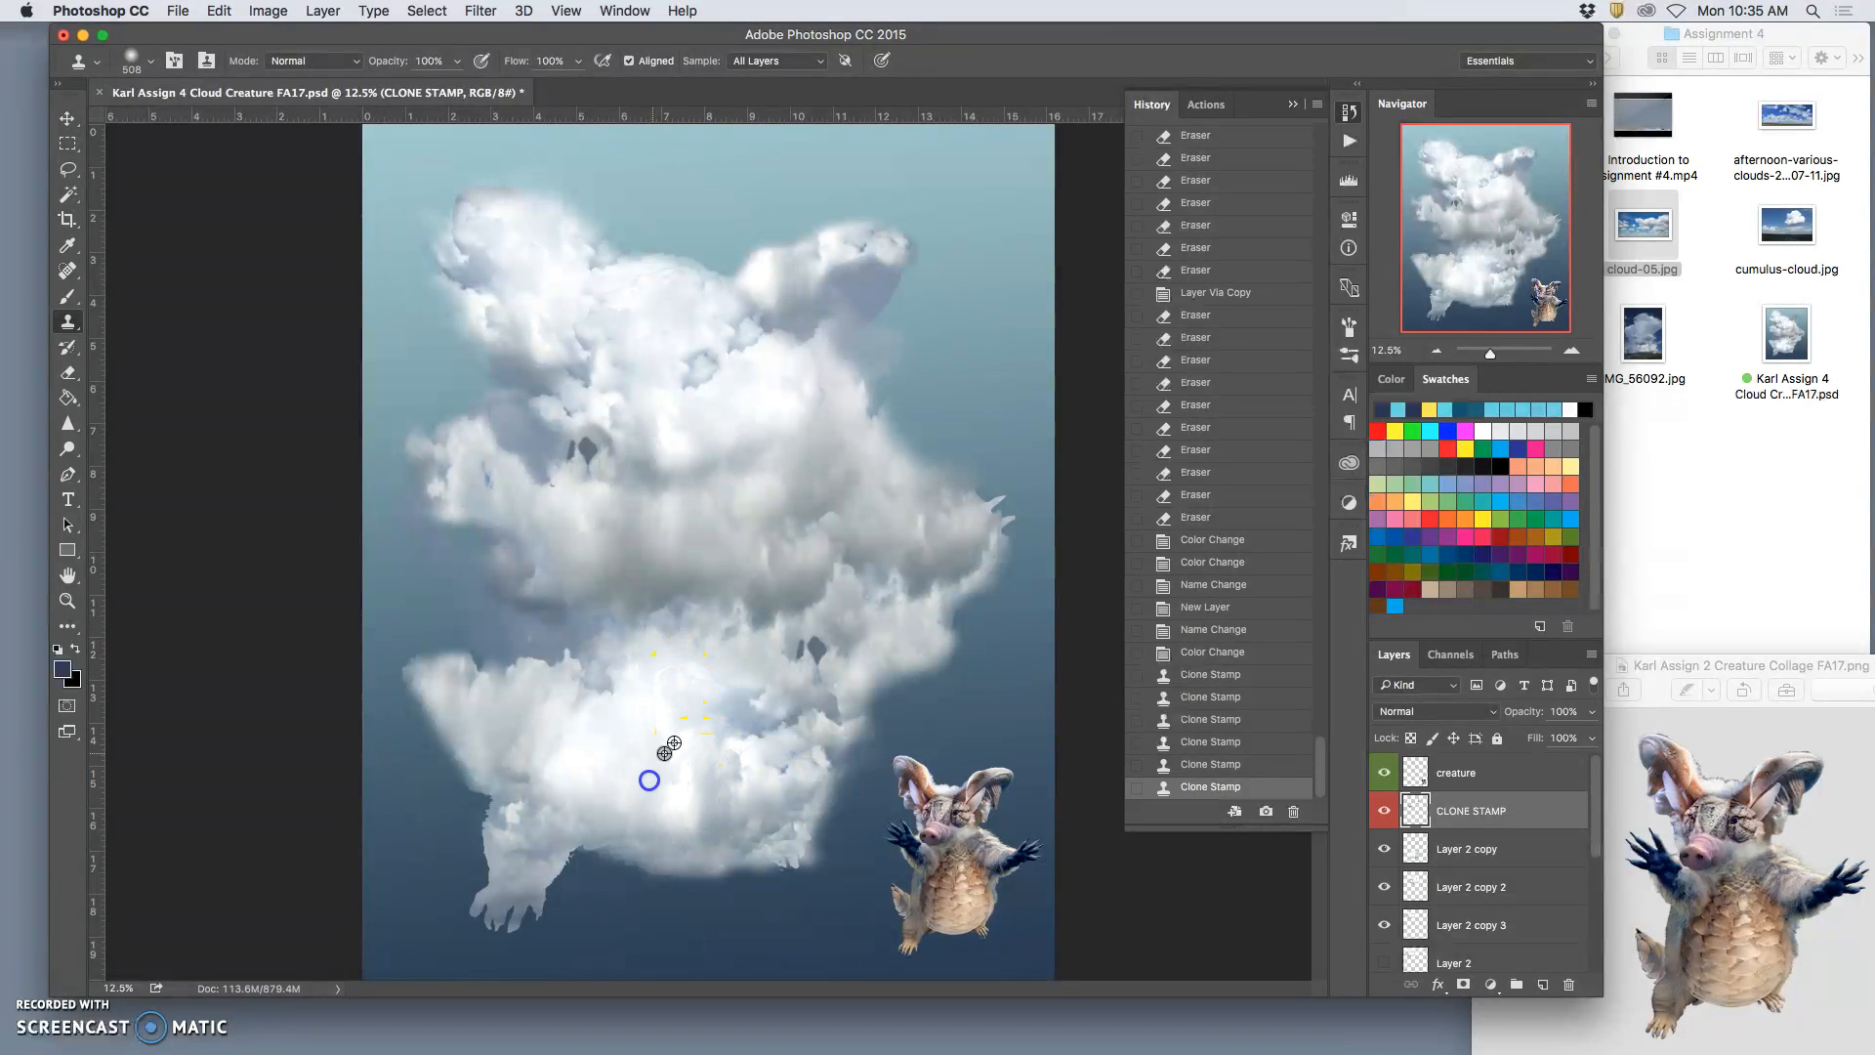
mouse_move(849, 458)
mouse_down()
mouse_move(921, 501)
mouse_move(809, 475)
mouse_move(806, 440)
mouse_move(792, 503)
mouse_up()
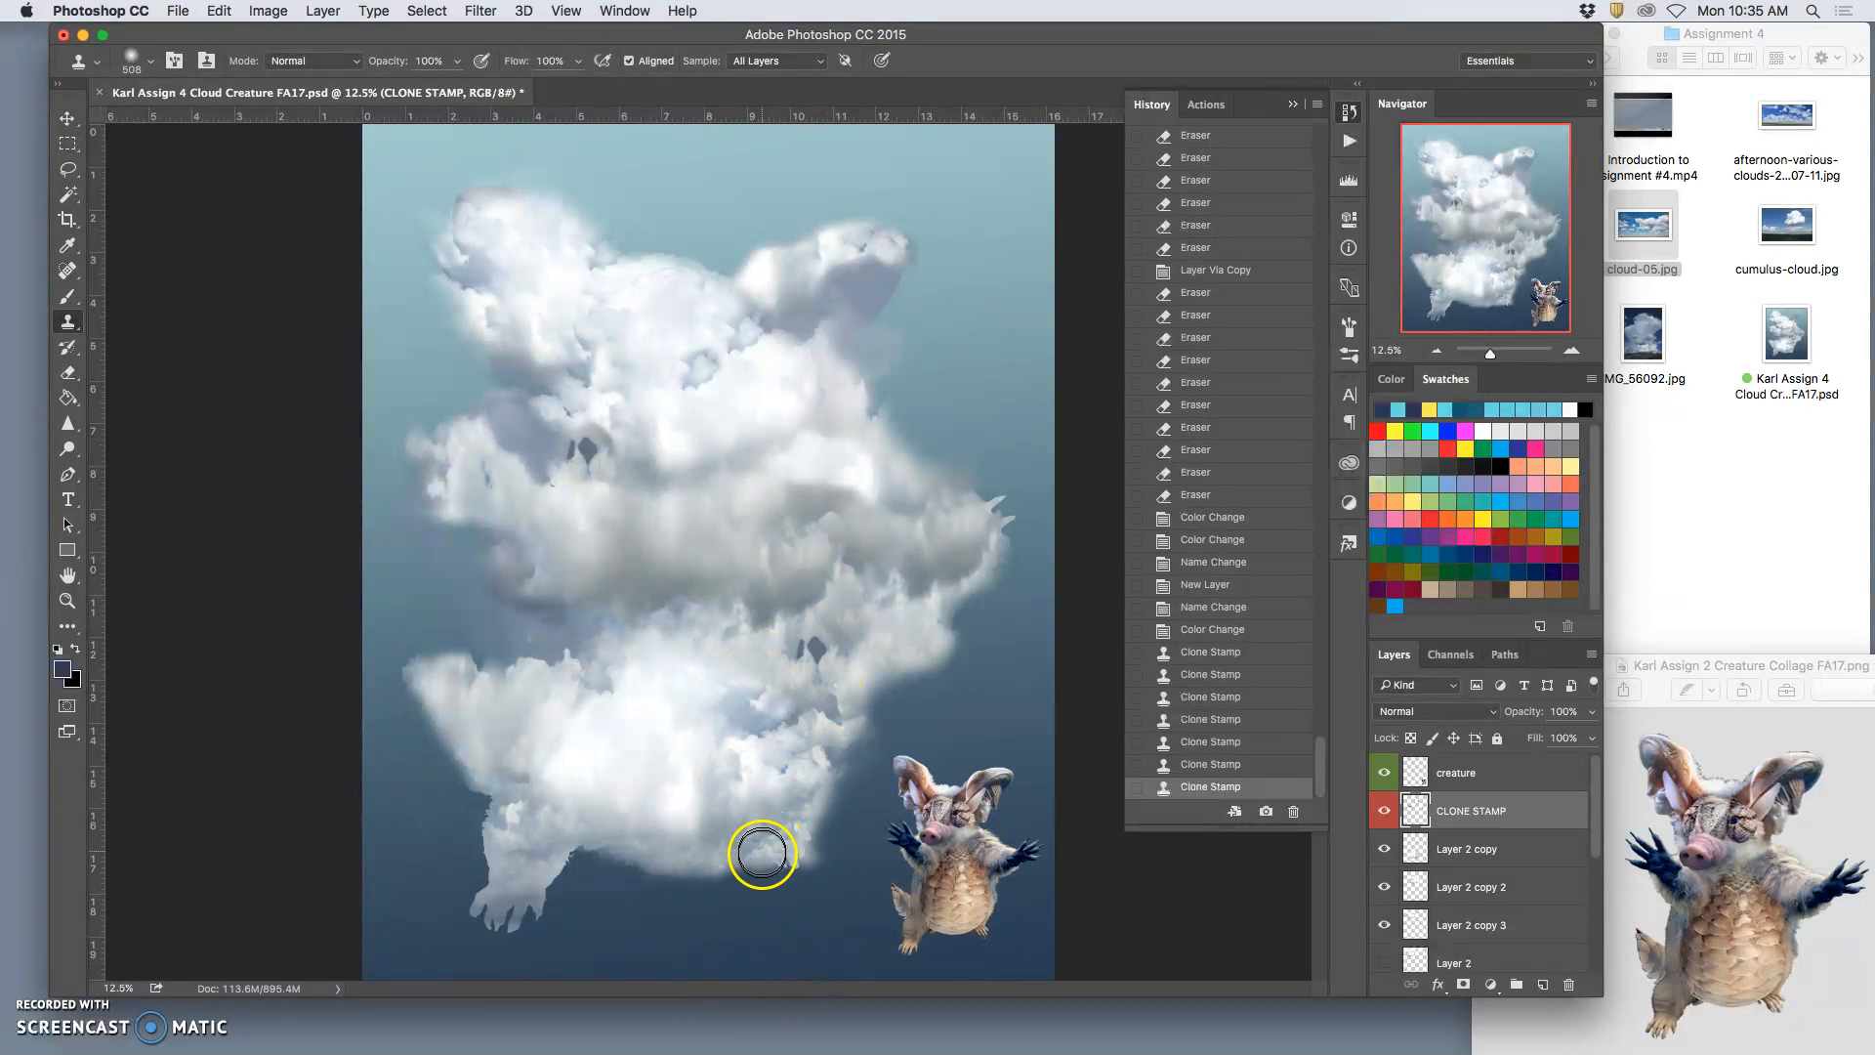
click(1381, 816)
click(1385, 818)
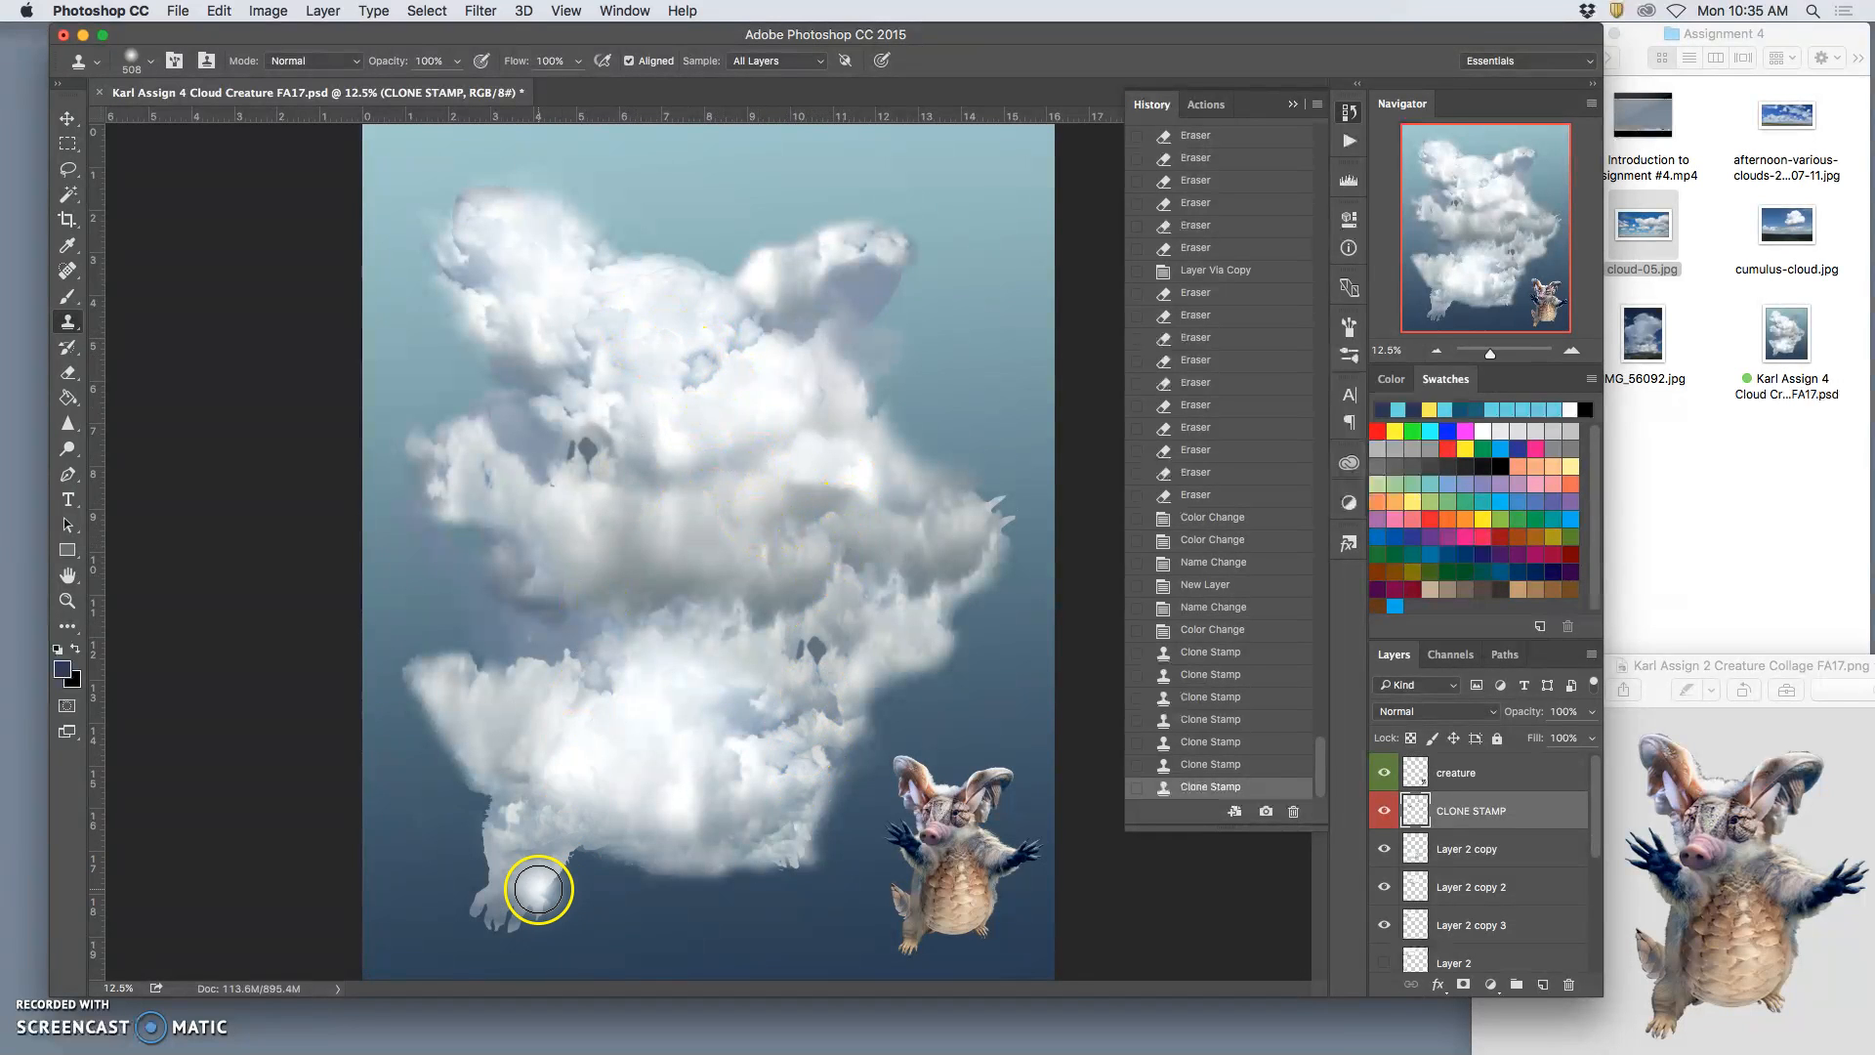
Step: Clone white and grey cloud texture over the creature's lower-left foot to cover its claws
drag(528, 891, 504, 887)
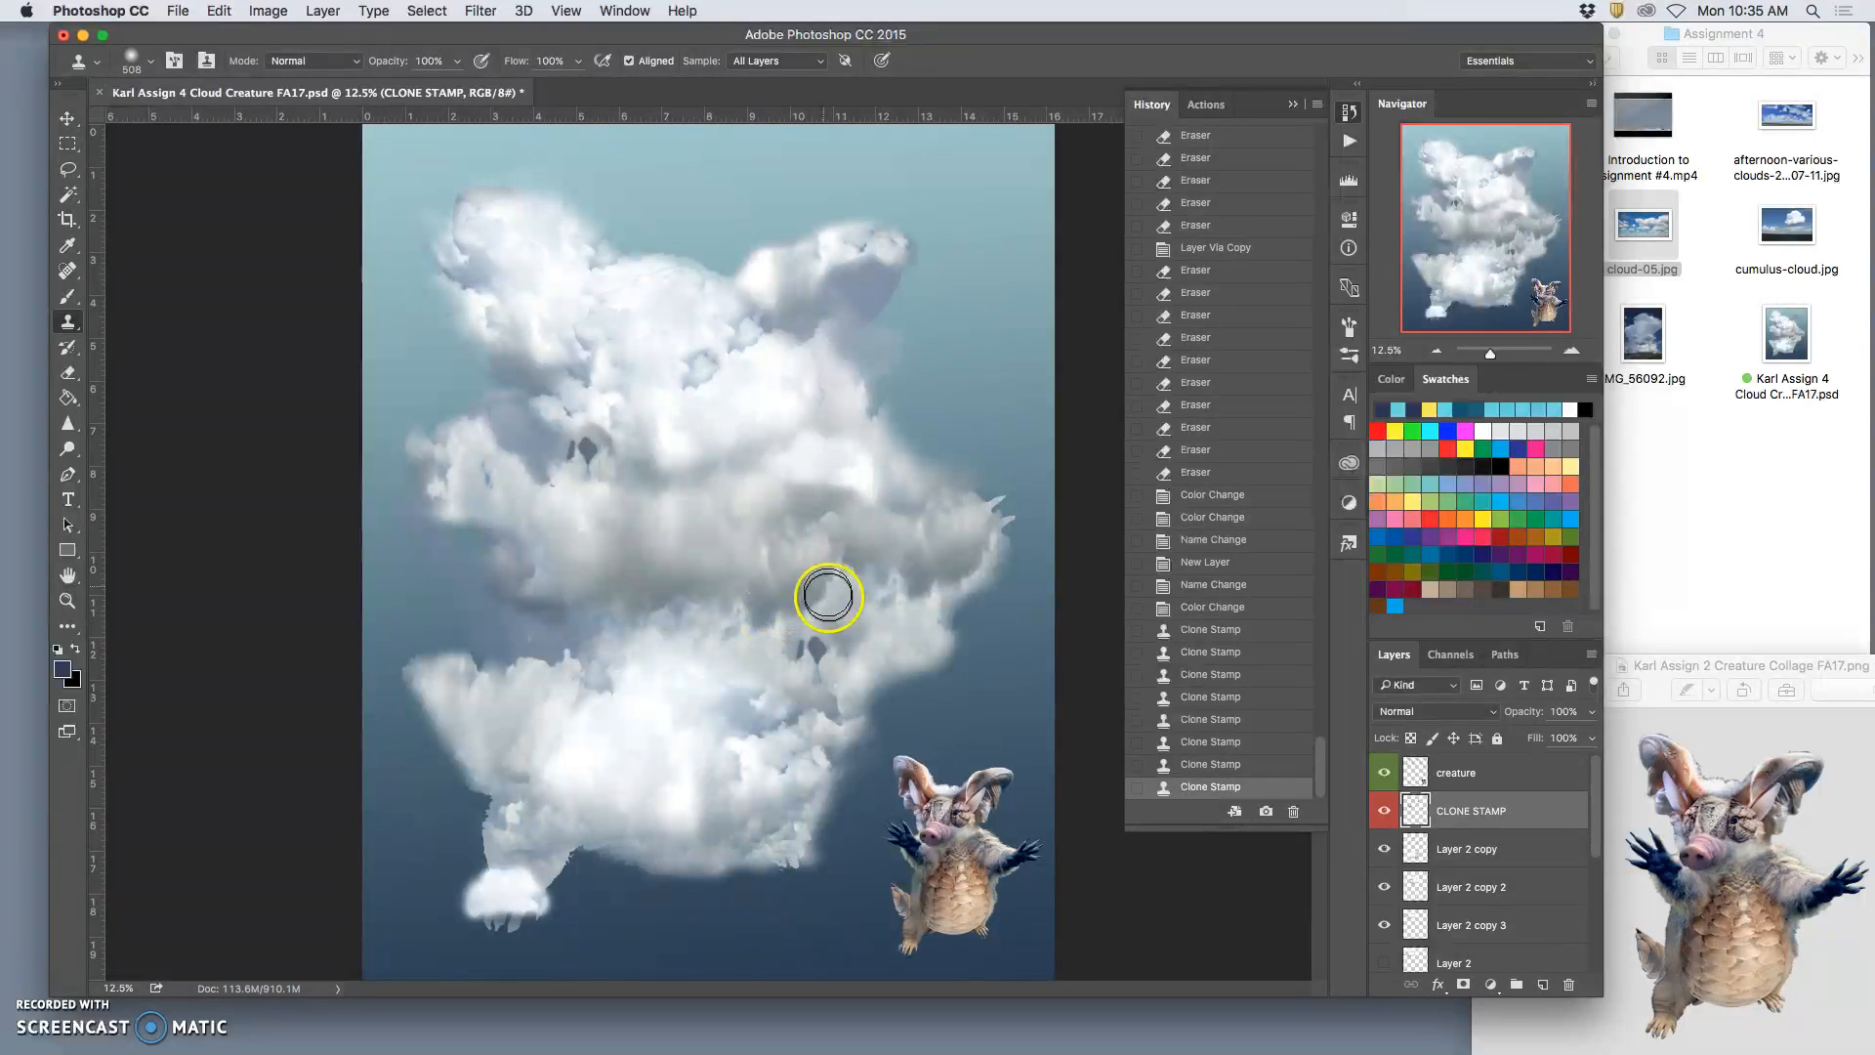
alt+click(899, 641)
drag(548, 871, 499, 868)
Step: Lower the Clone Stamp opacity to 56% and clone shoulder cloud up the lower-left leg to blend it into the body
click(455, 60)
drag(458, 86, 421, 88)
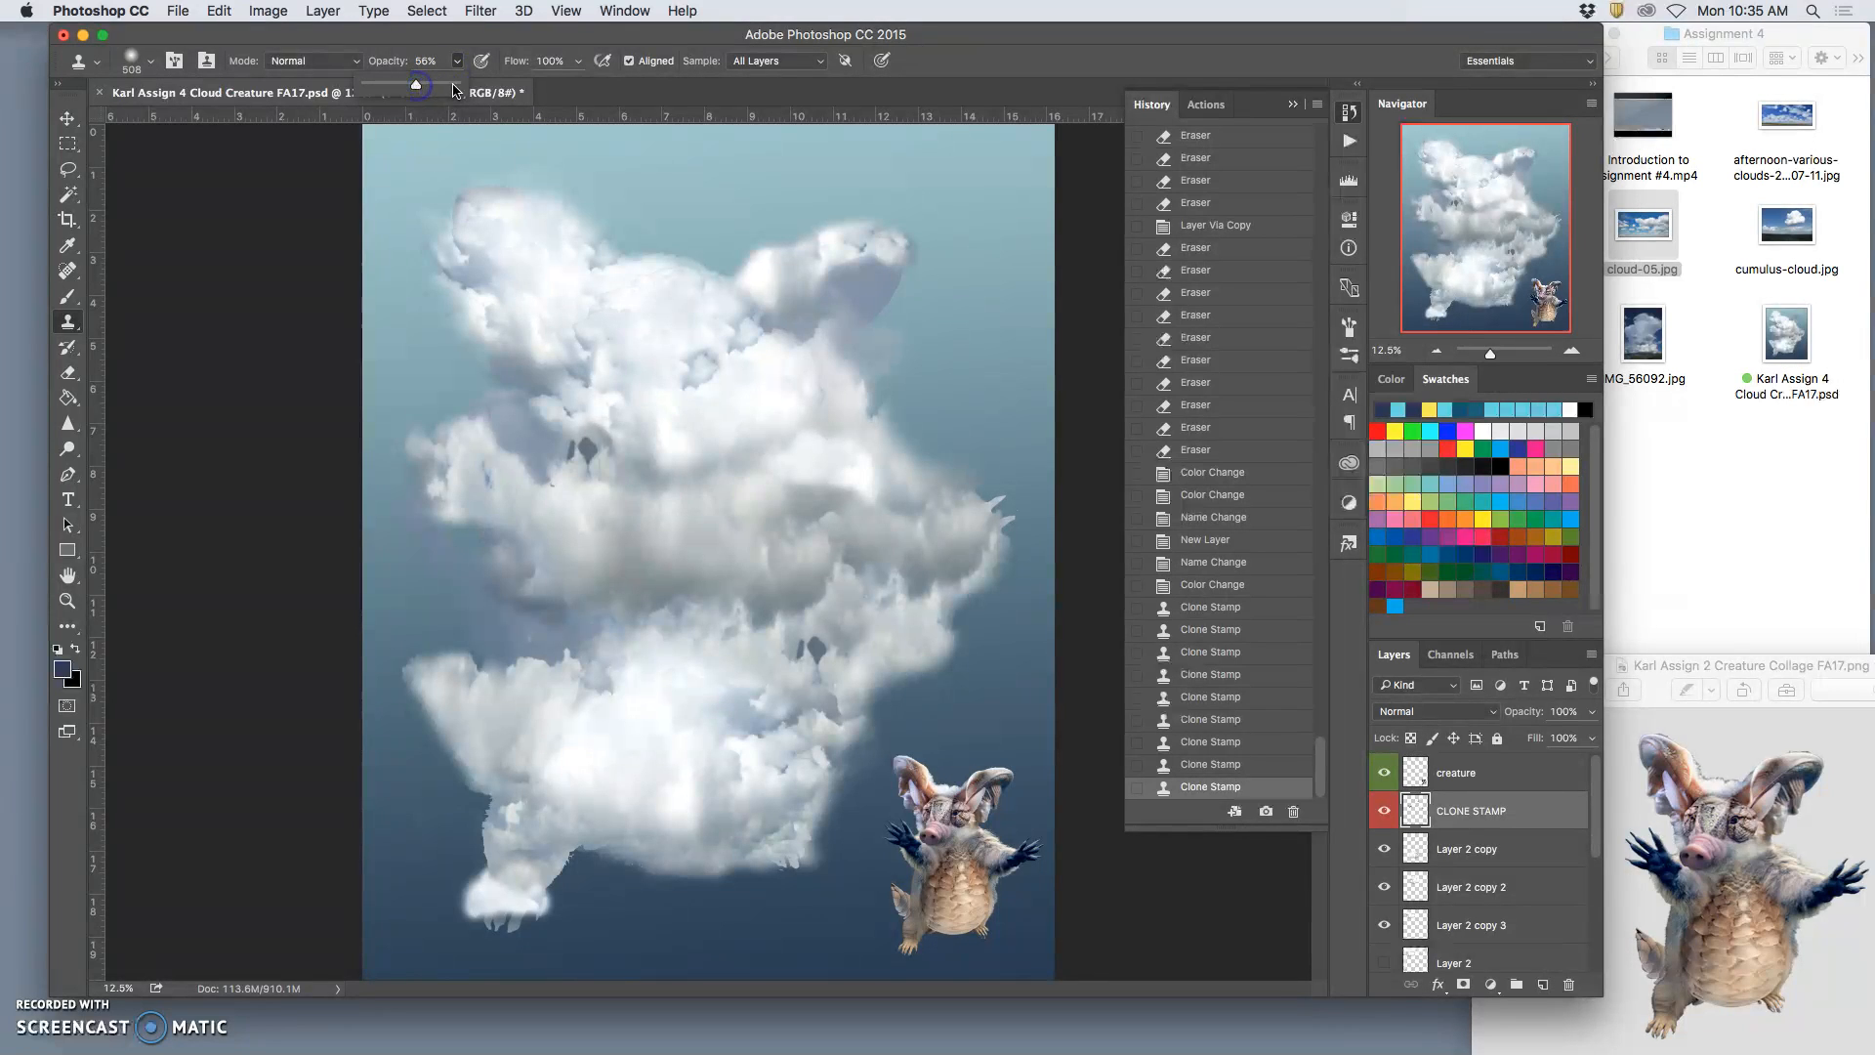
alt+click(840, 429)
mouse_move(535, 842)
mouse_down()
mouse_move(489, 823)
mouse_move(535, 809)
mouse_move(516, 798)
mouse_move(646, 774)
mouse_move(480, 776)
mouse_up()
Step: Clone semi-transparent cloud texture over the face and the left eye to soften the eye's dark marks
click(636, 439)
mouse_move(730, 448)
mouse_down()
mouse_move(586, 493)
mouse_move(496, 466)
mouse_move(557, 429)
mouse_move(712, 433)
mouse_up()
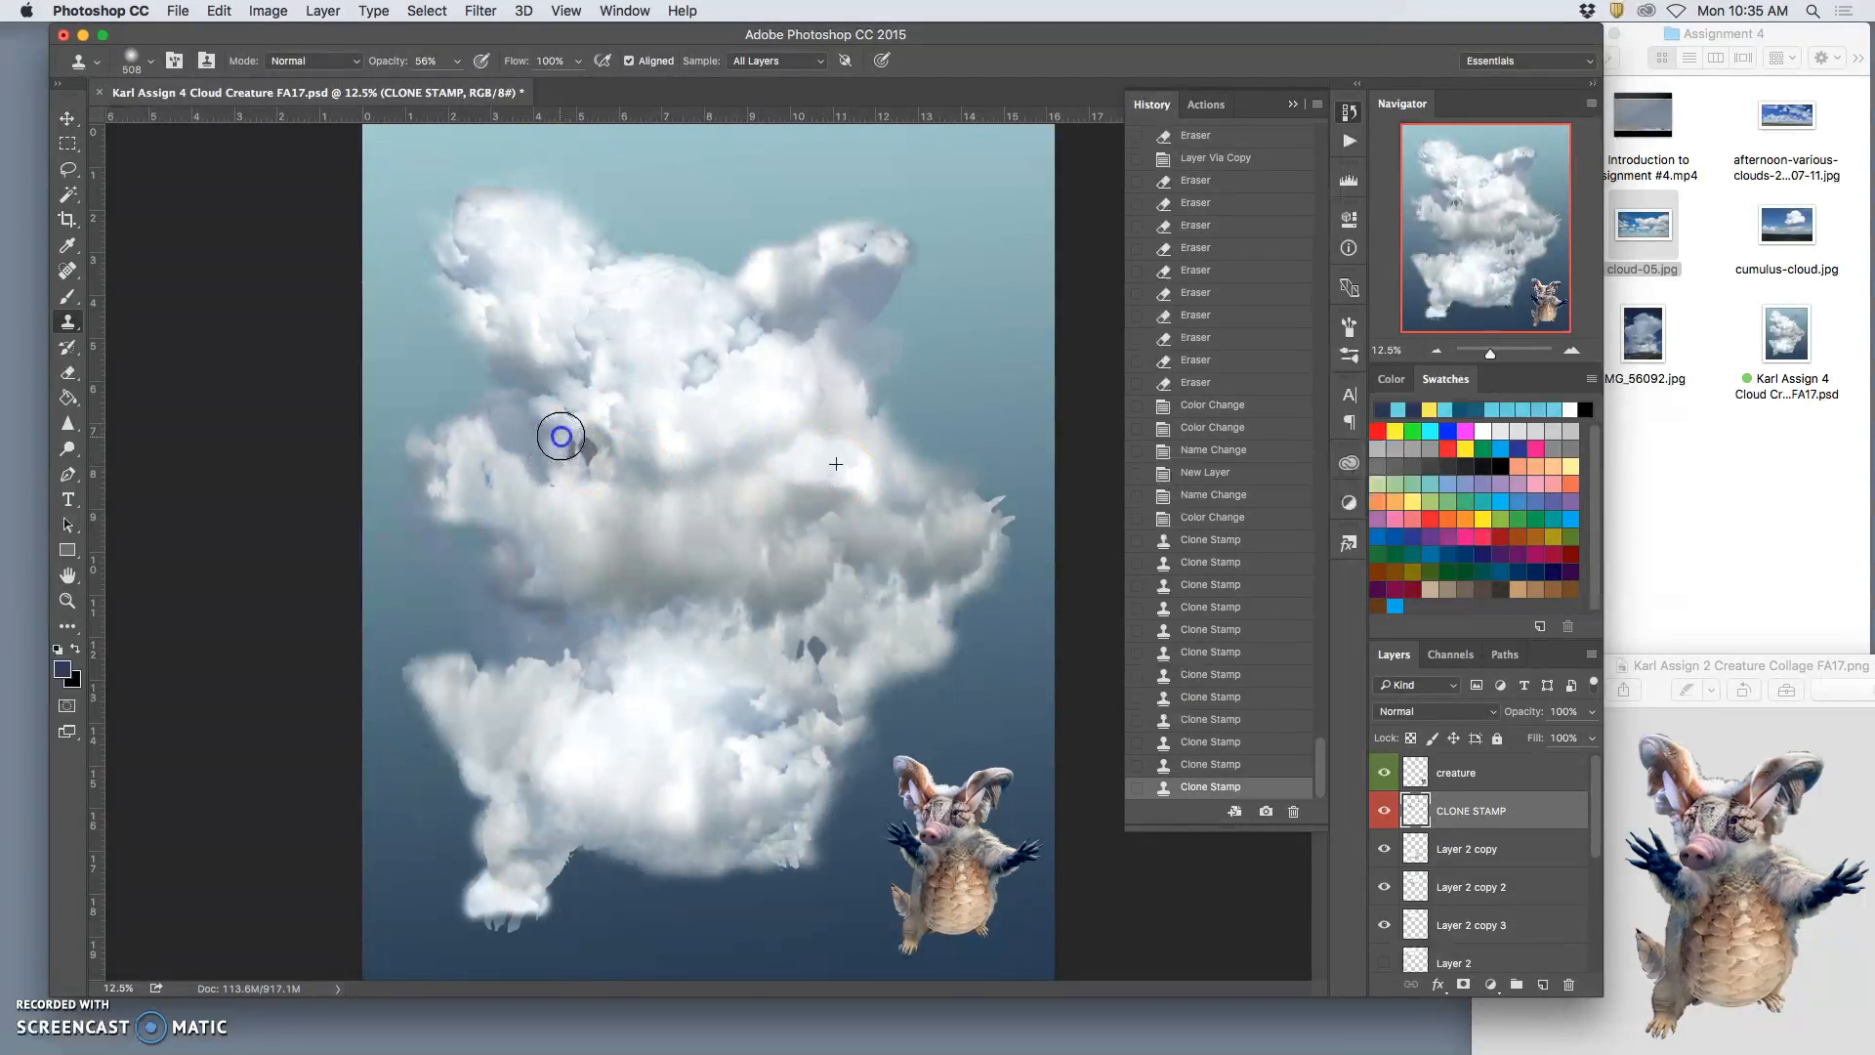
mouse_move(566, 434)
mouse_down()
mouse_move(556, 453)
mouse_move(598, 461)
mouse_move(583, 435)
mouse_move(816, 523)
mouse_move(909, 662)
mouse_up()
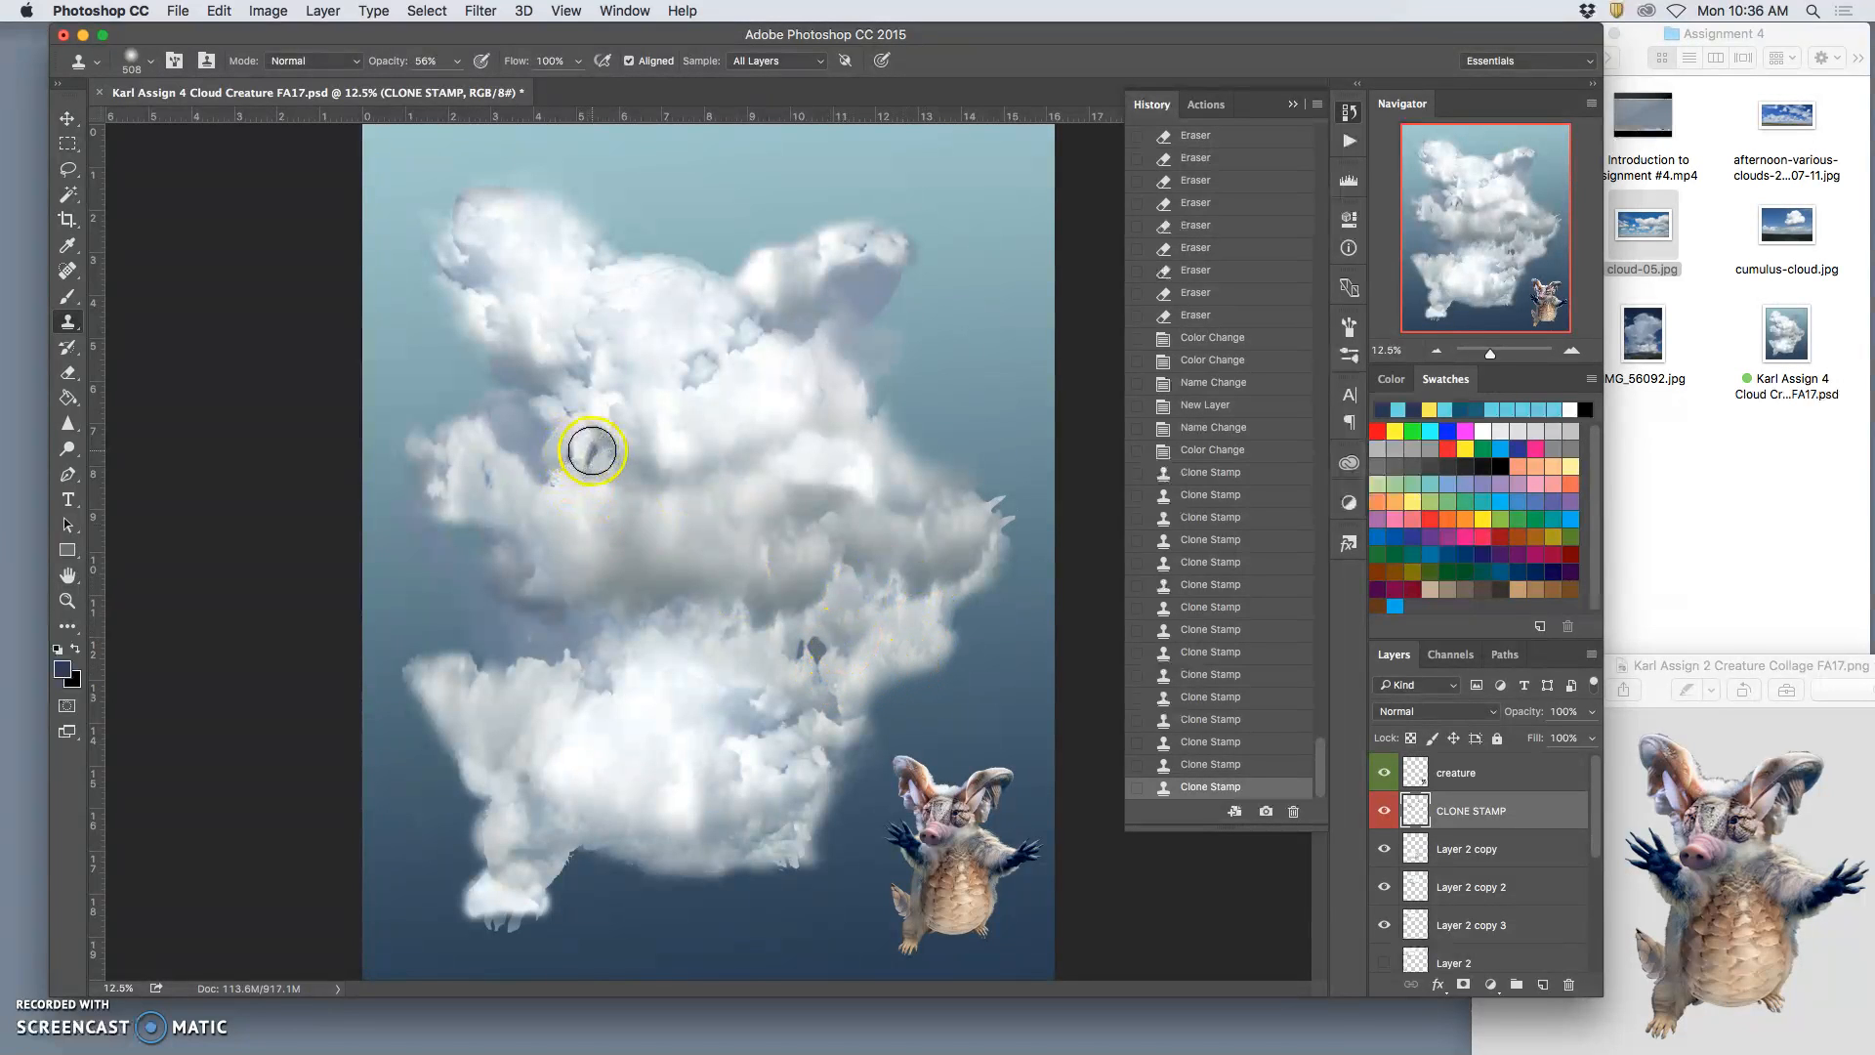
click(595, 458)
click(593, 458)
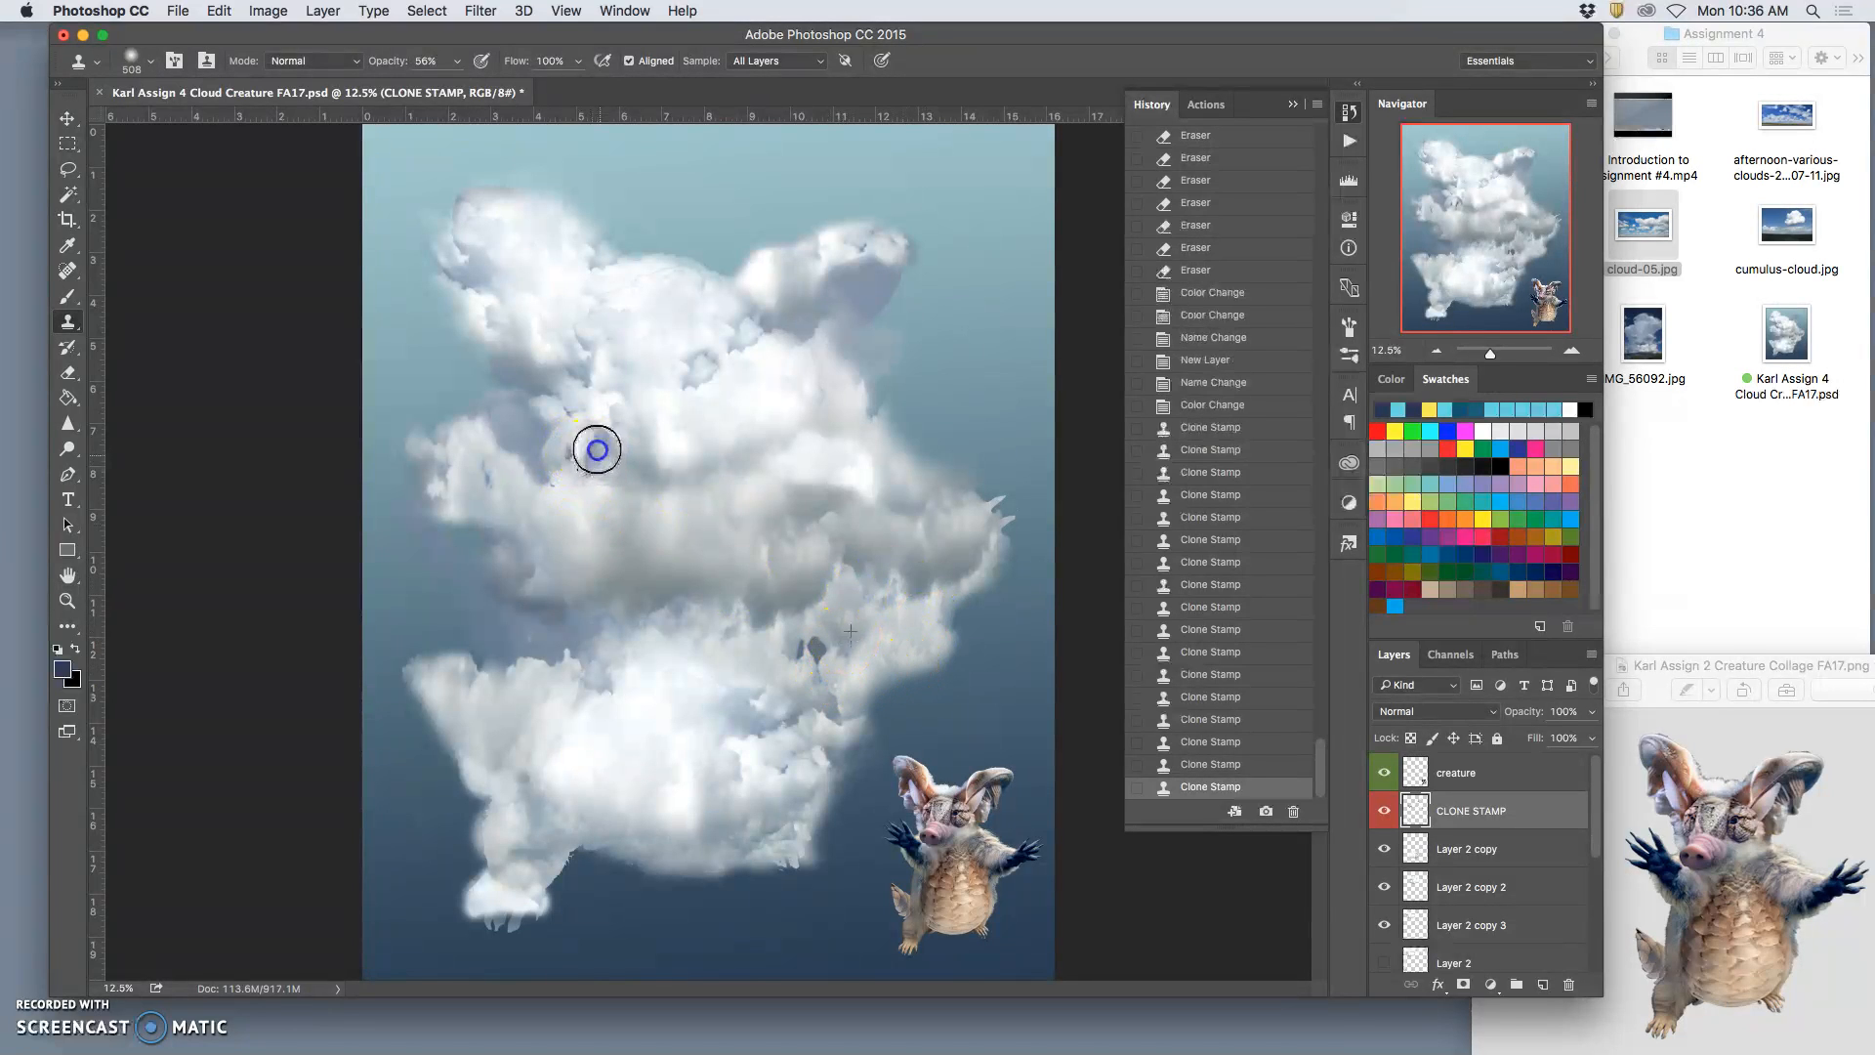
click(597, 456)
click(597, 460)
click(594, 460)
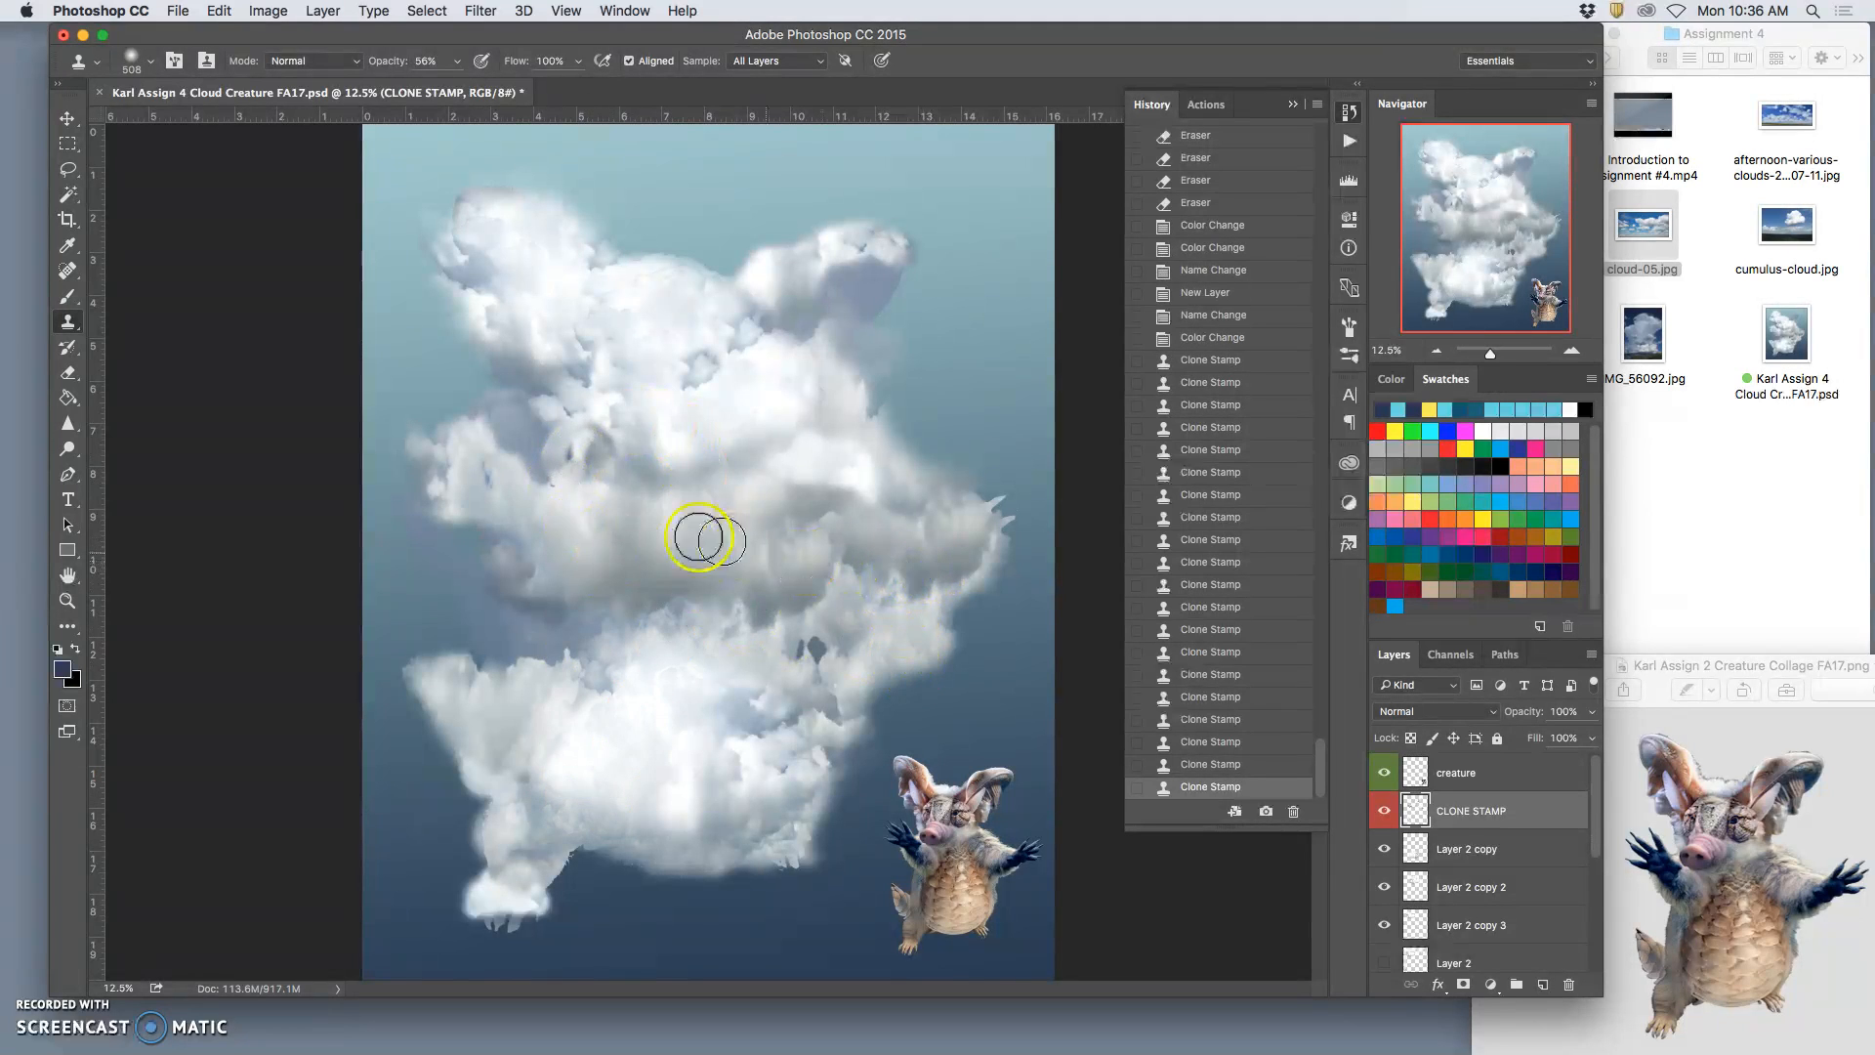
Step: Clone grey cloud texture along the snout area below the left eye, and undo the last stroke
click(554, 483)
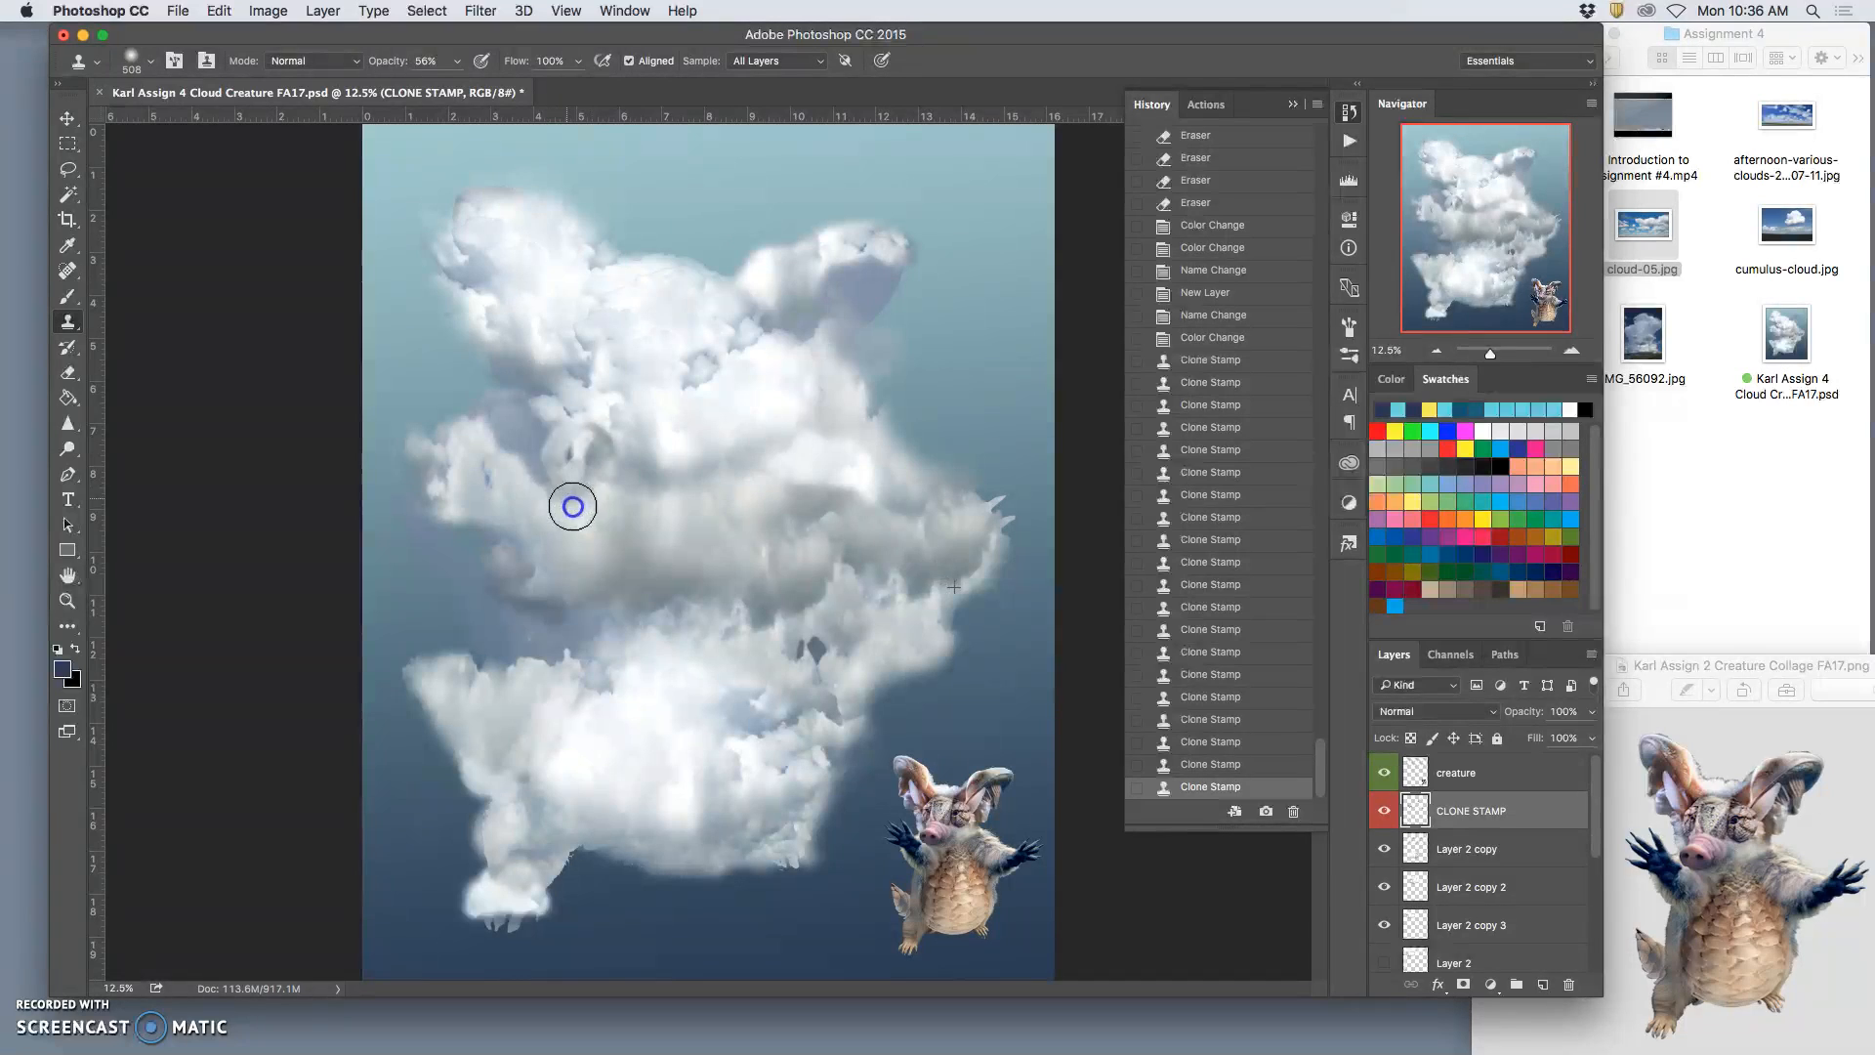
click(637, 509)
alt+click(785, 556)
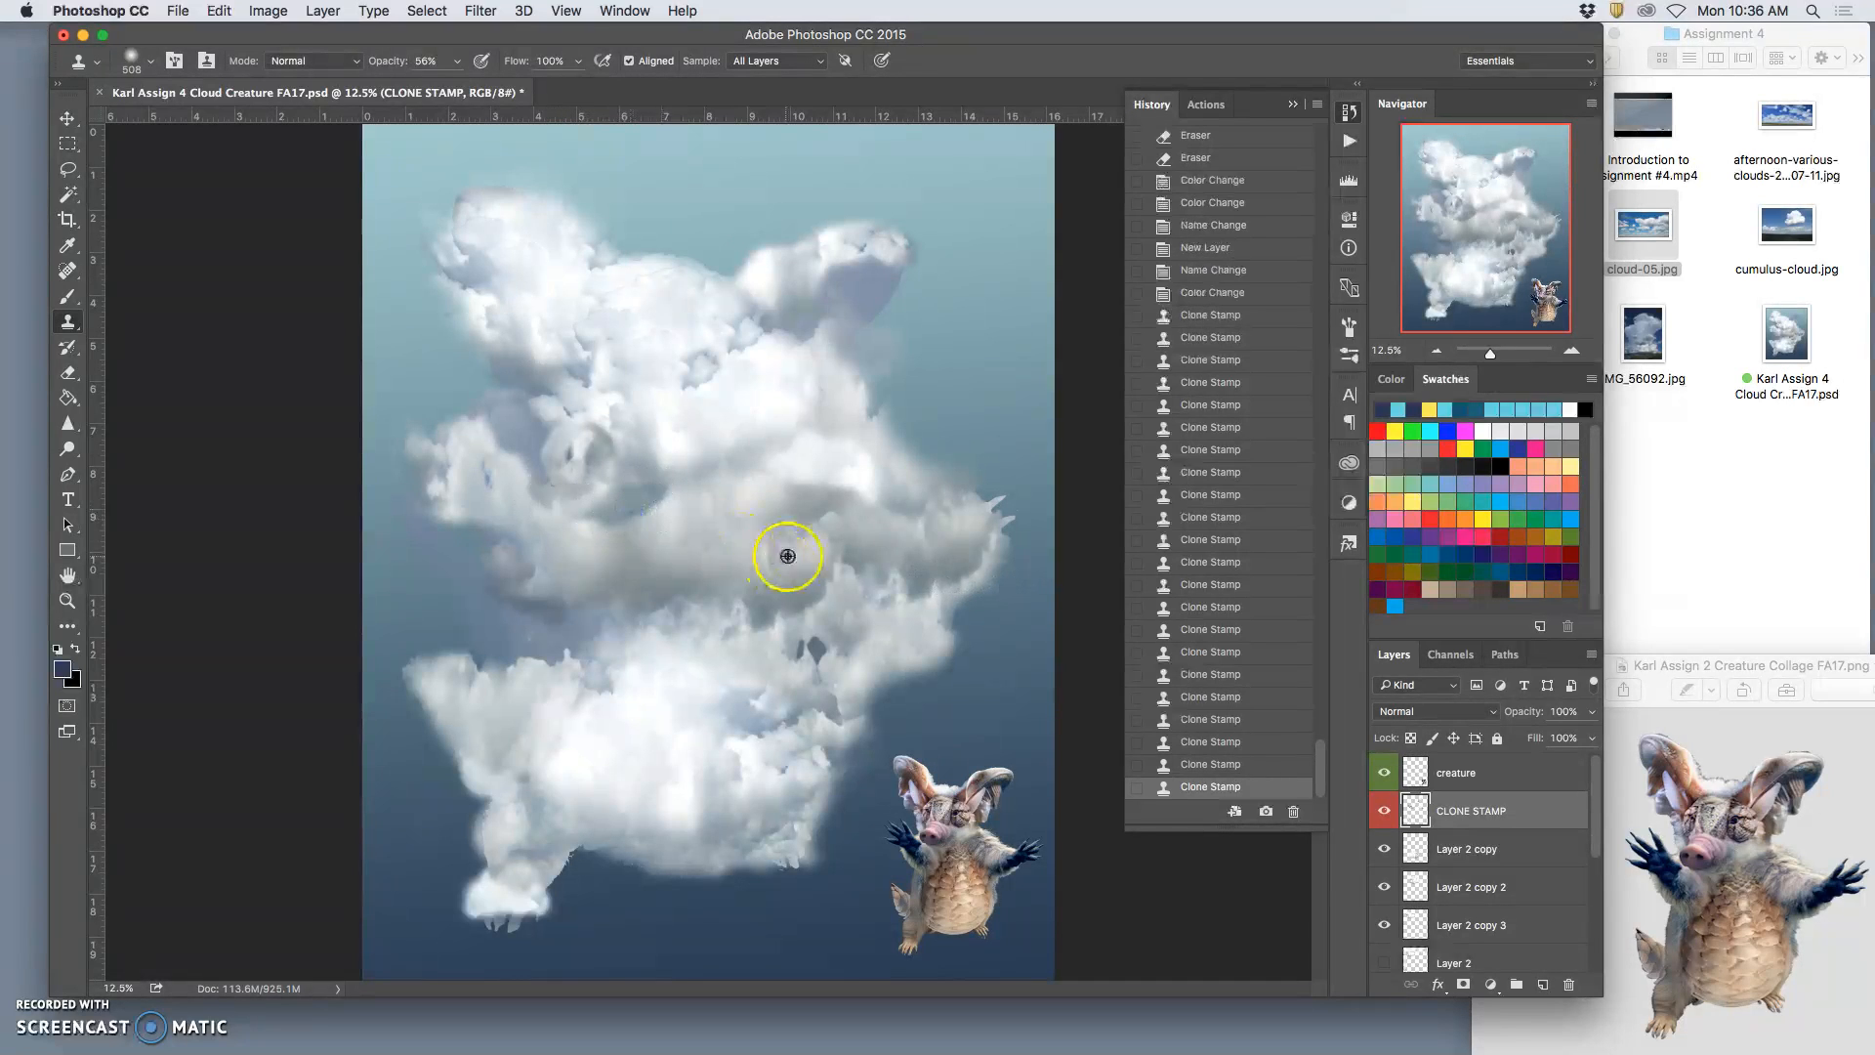
click(656, 502)
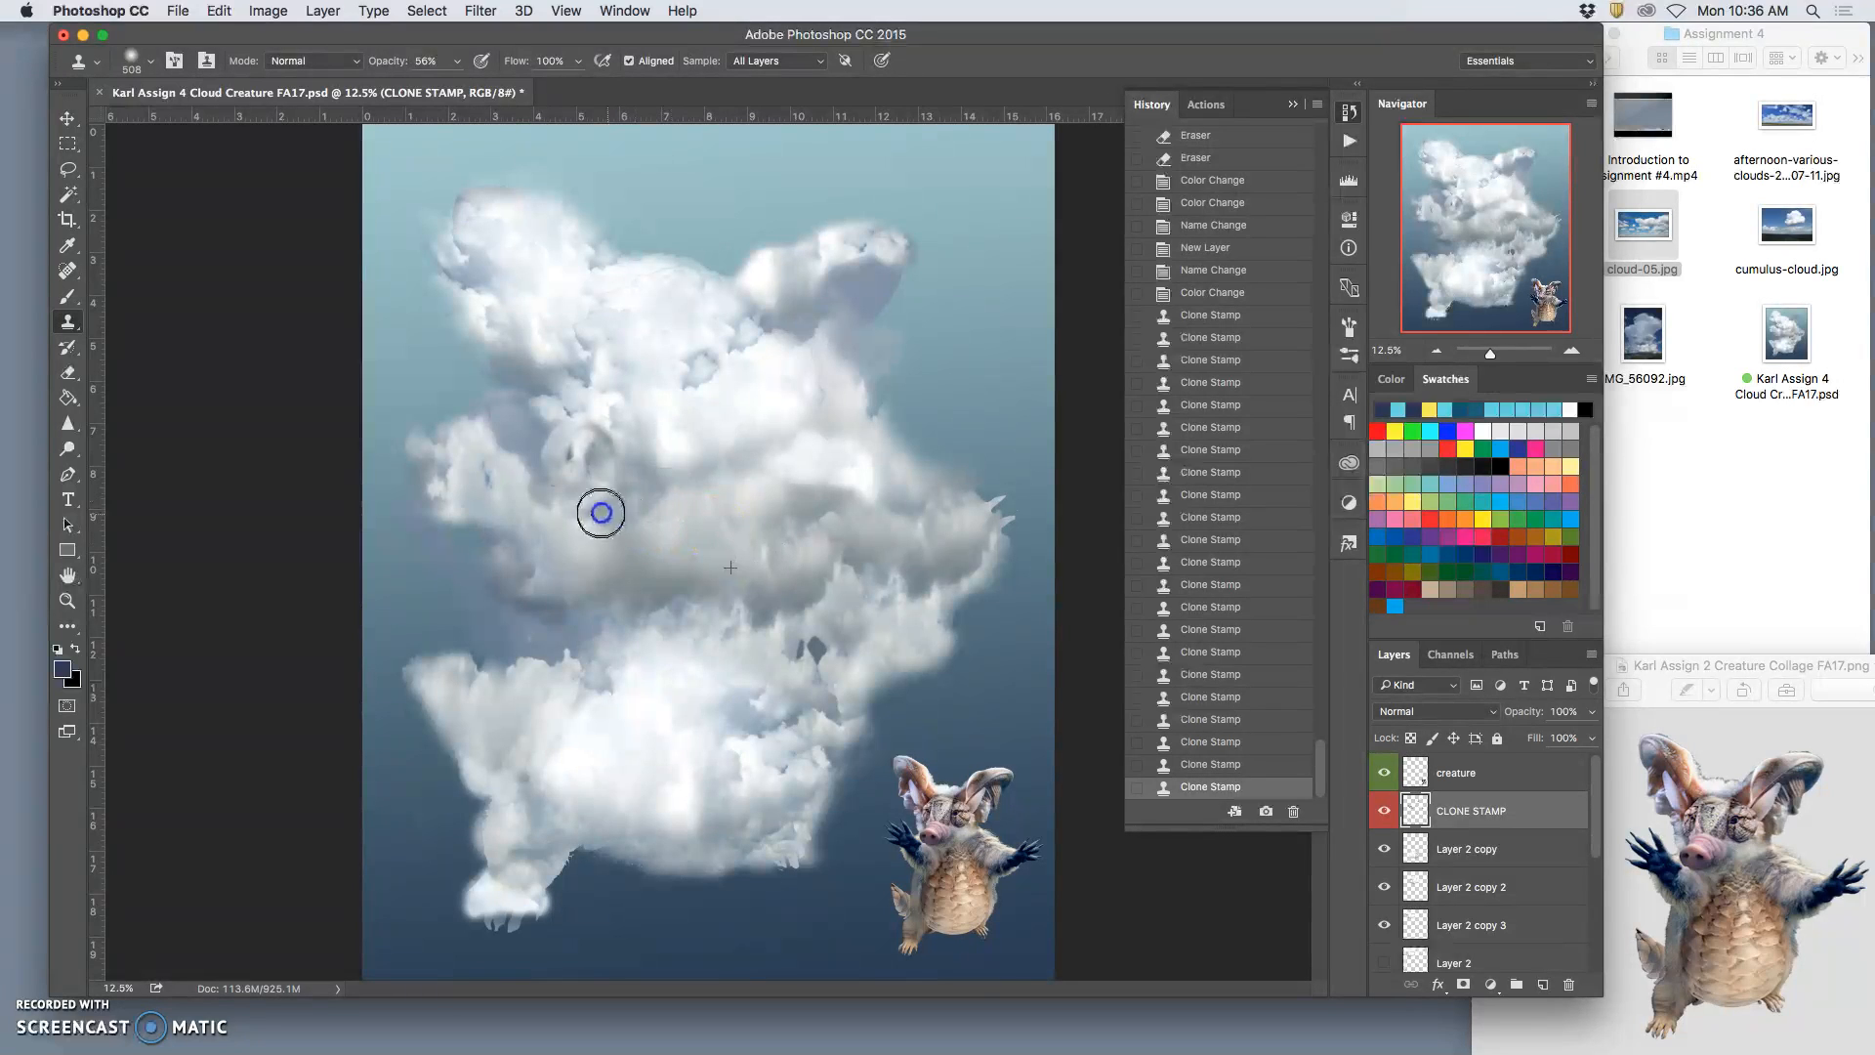
click(894, 650)
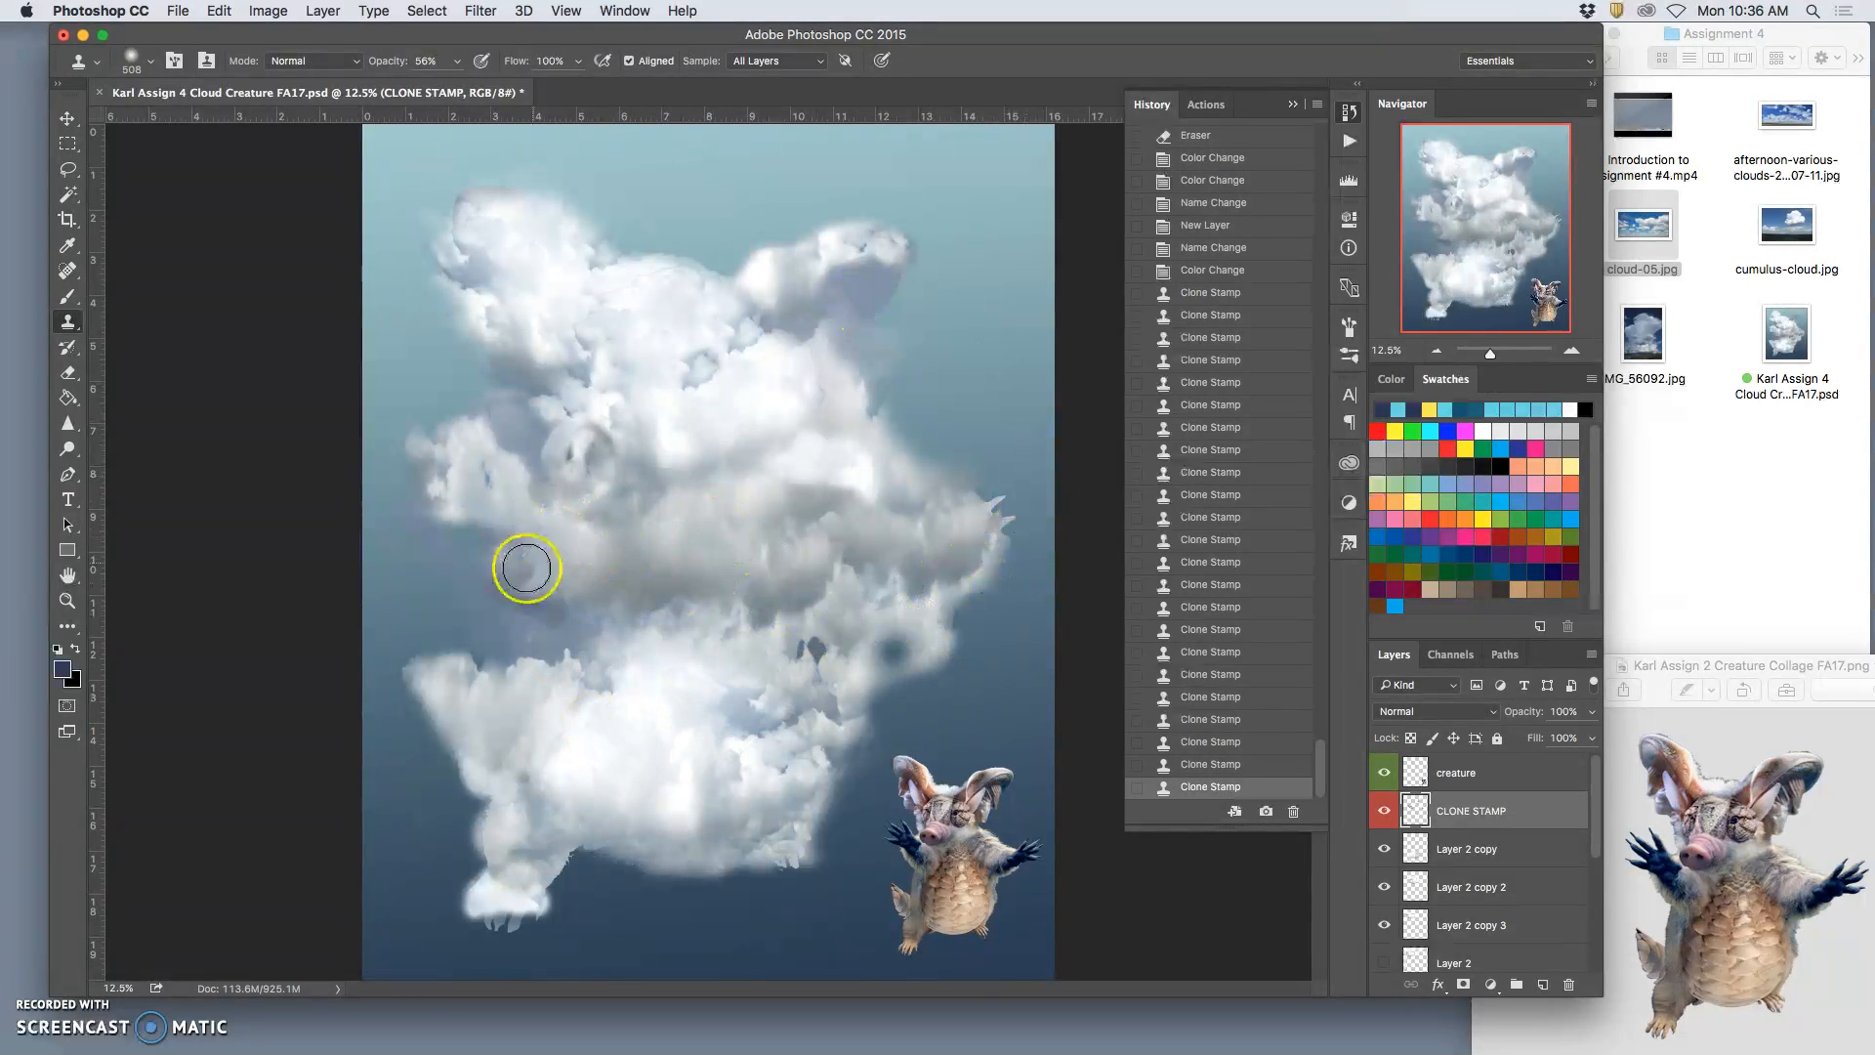
key(super+z)
Step: Clone light and shaded cloud from the right arm into the area below the left eye and beside the left arm
click(875, 498)
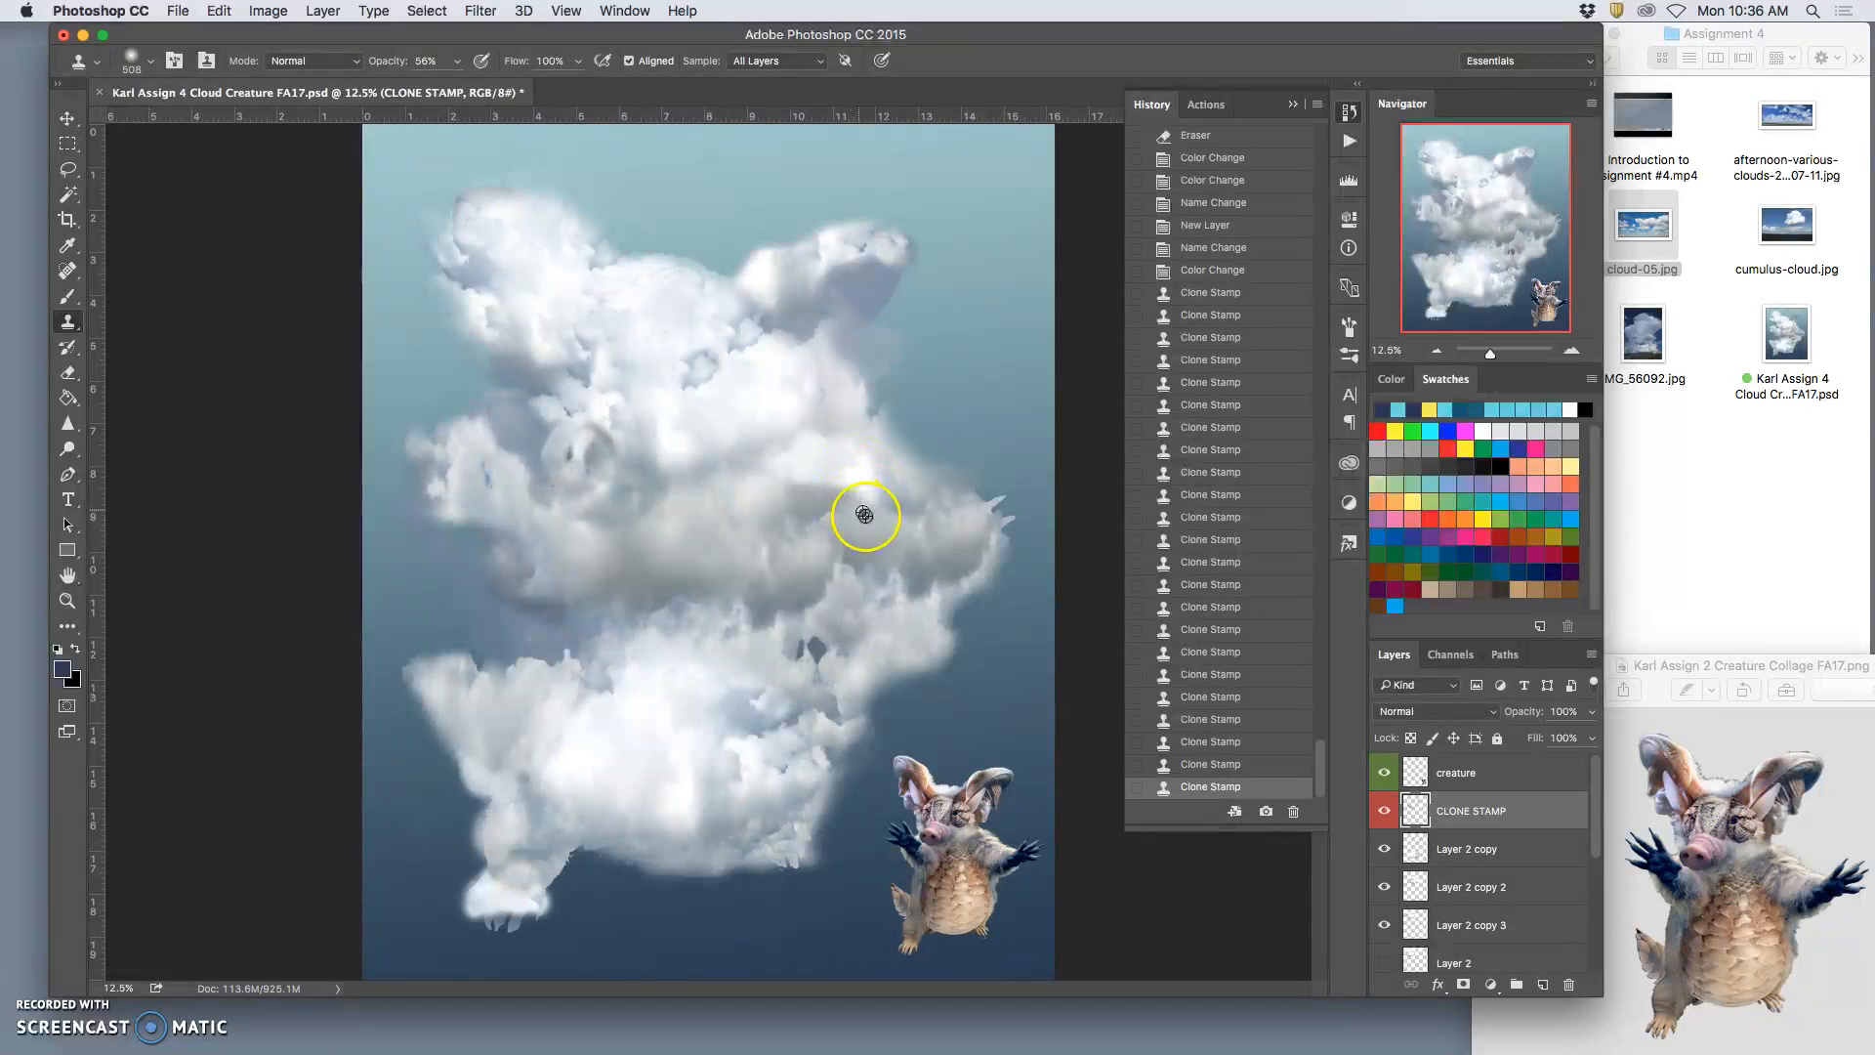
mouse_move(605, 490)
mouse_down()
mouse_move(567, 505)
mouse_move(547, 485)
mouse_up()
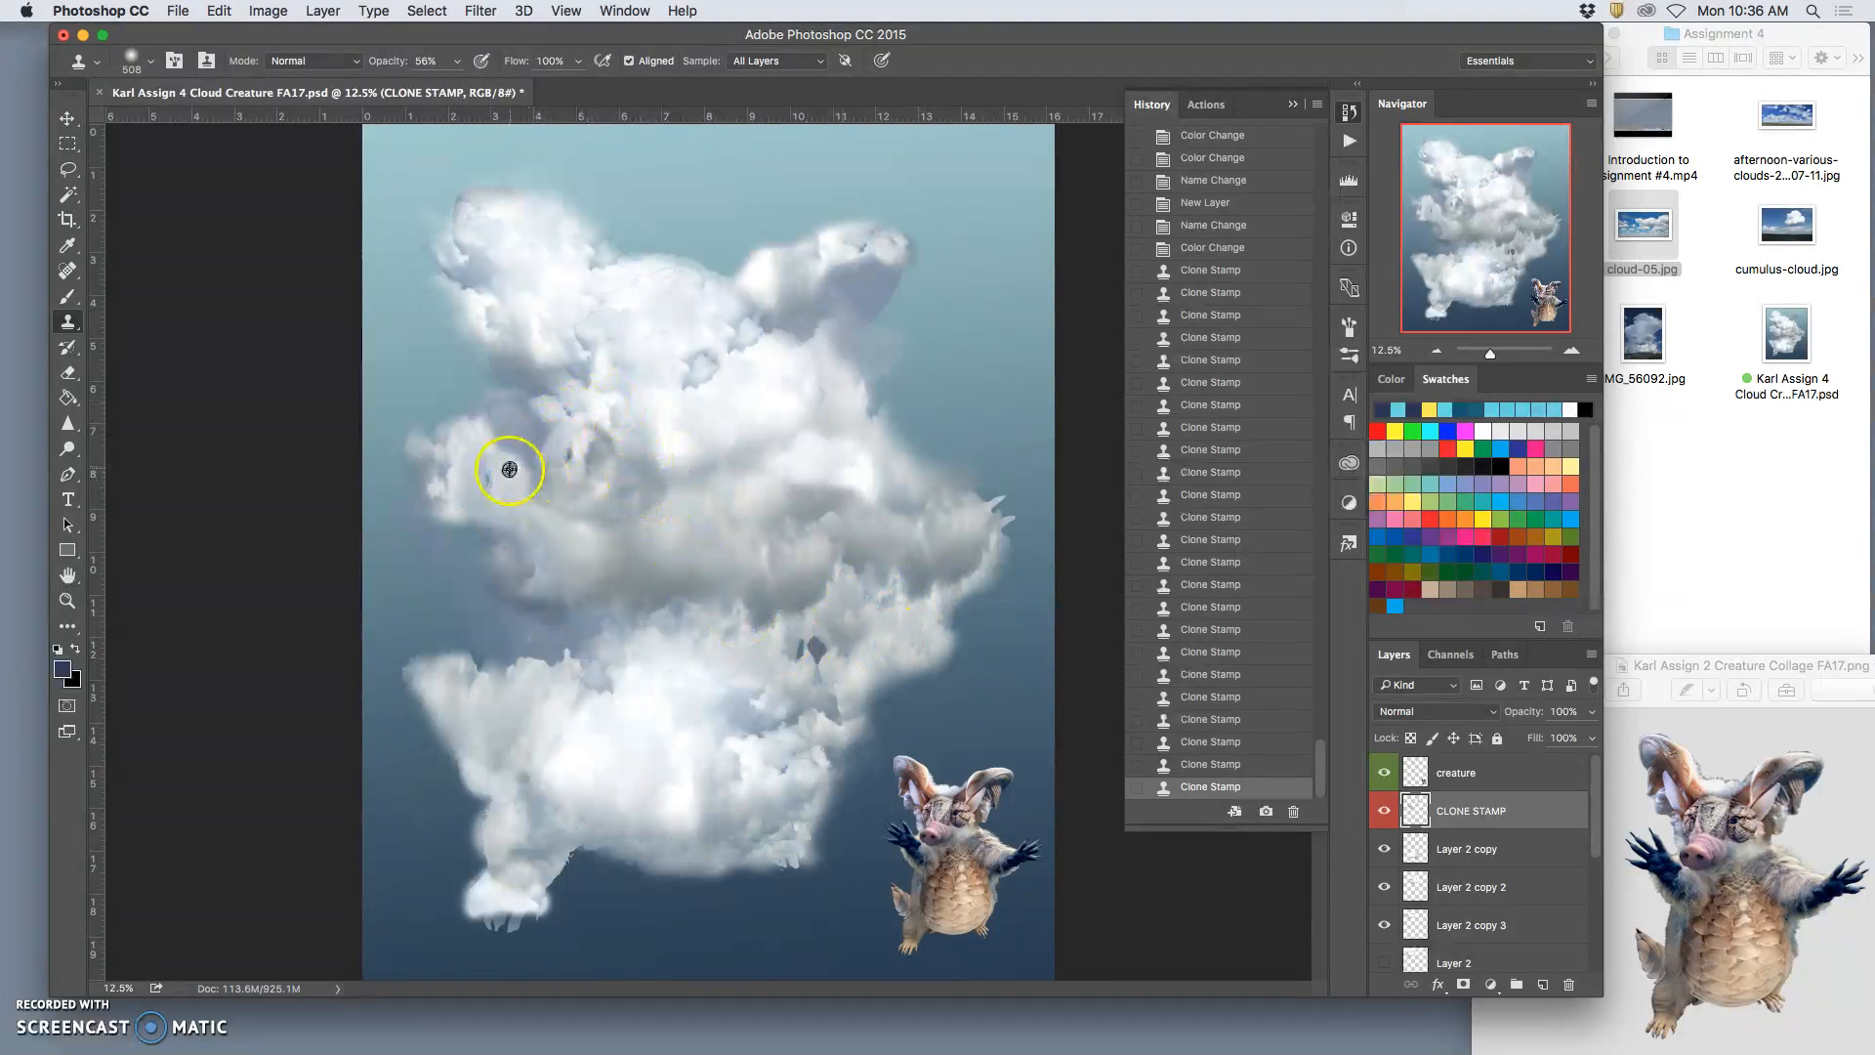
mouse_move(521, 477)
mouse_down()
mouse_move(696, 546)
mouse_move(791, 552)
mouse_up()
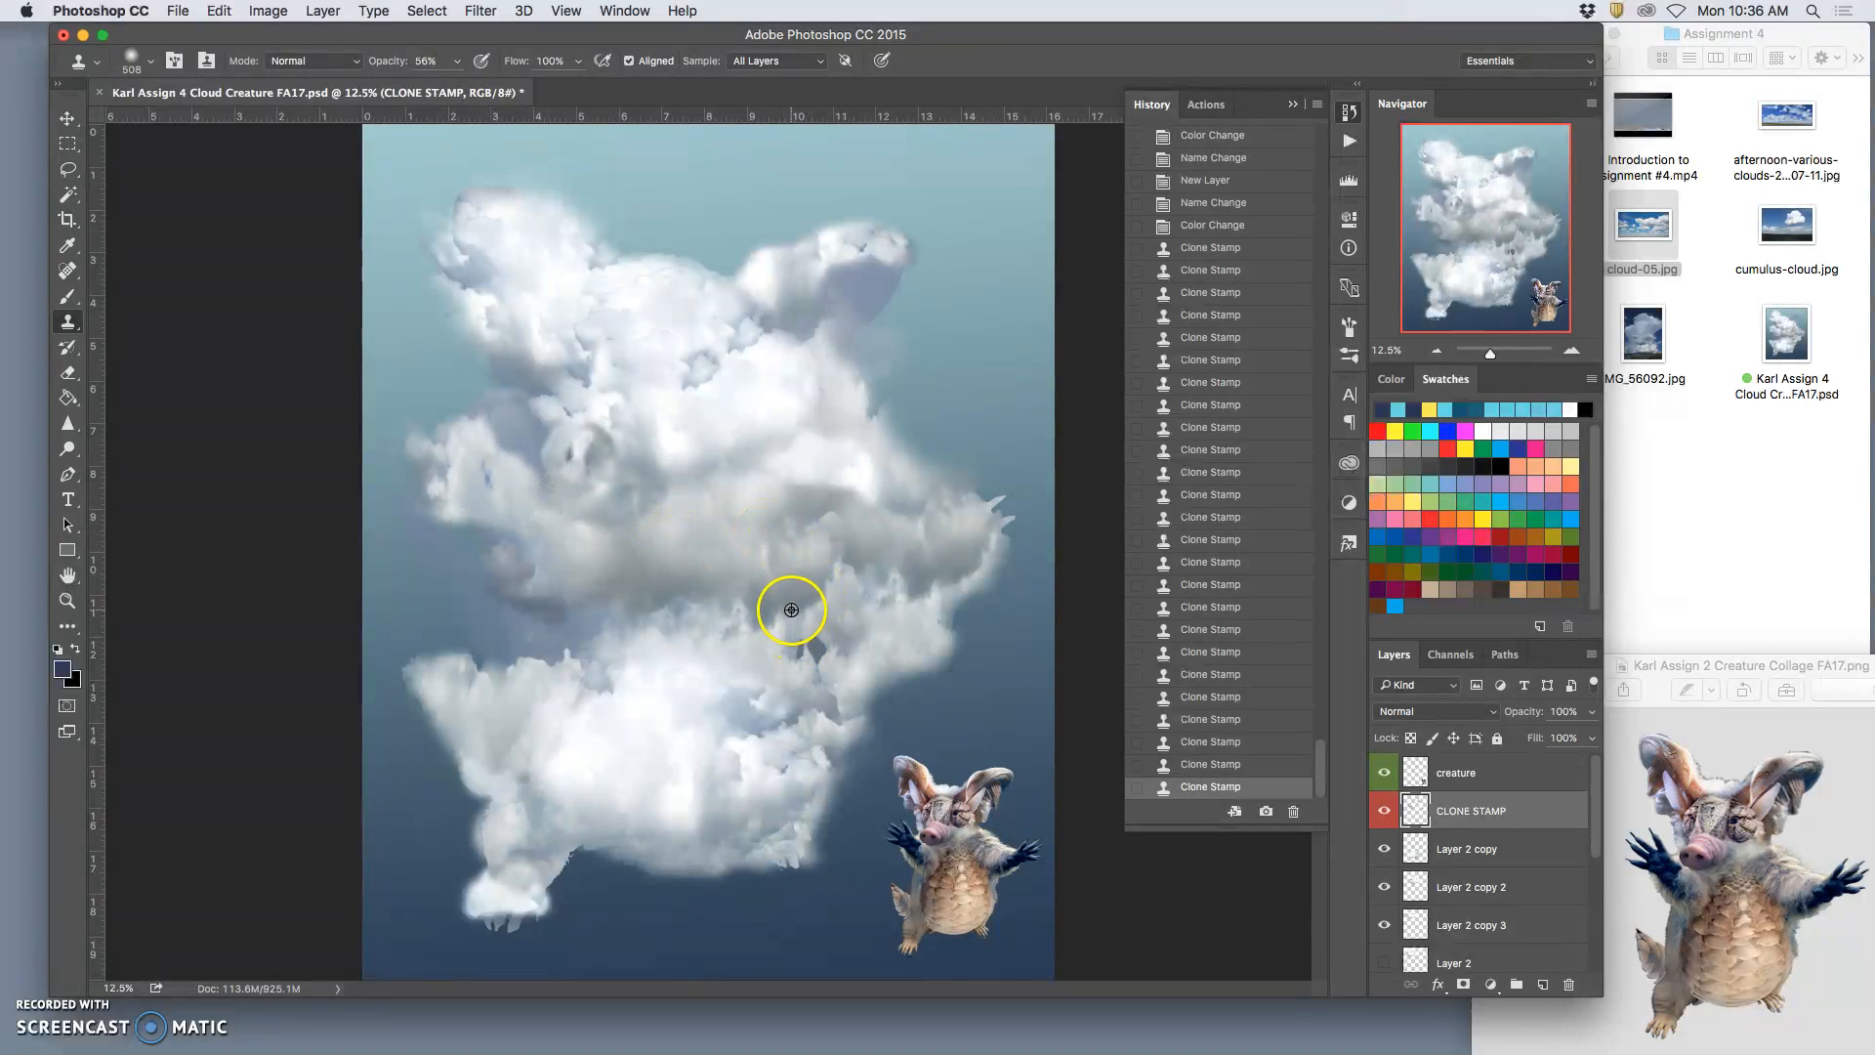
mouse_move(583, 503)
mouse_down()
mouse_move(557, 489)
mouse_move(628, 489)
mouse_up()
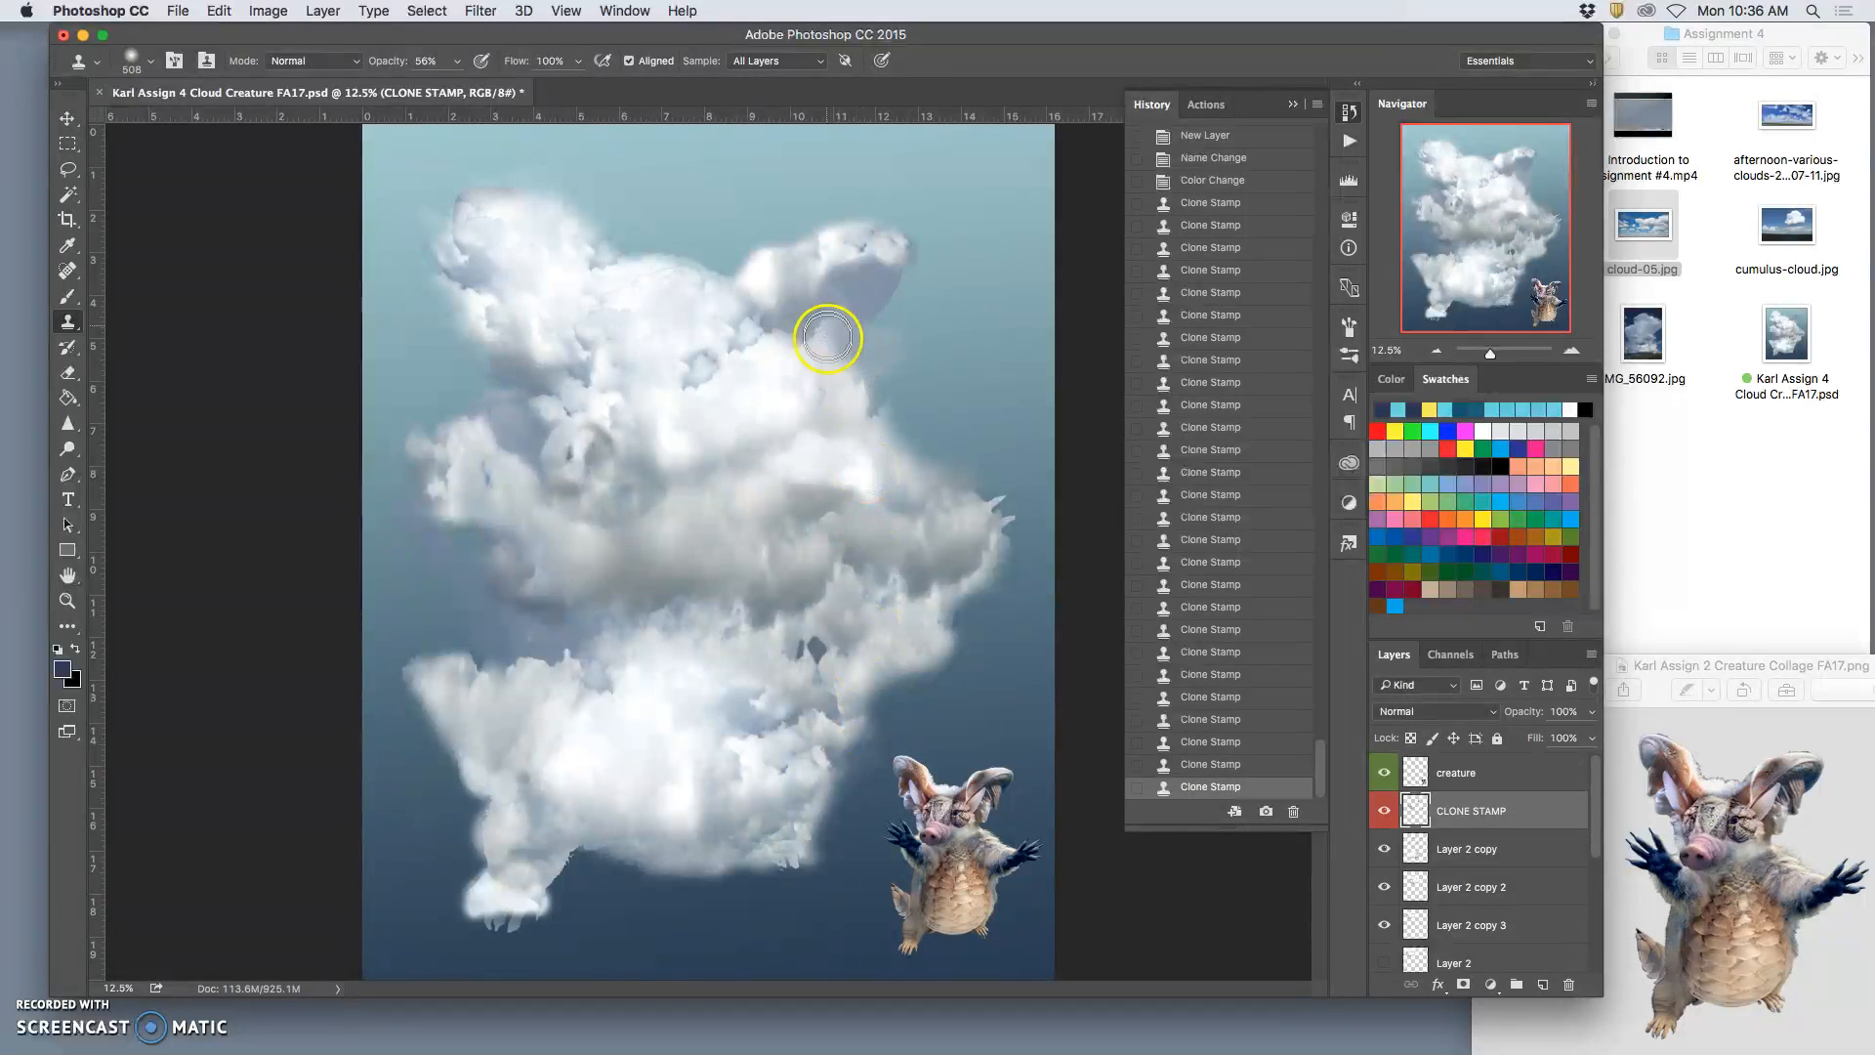
Step: Clone cloud texture into the base and shadowed inner part of the upper-right ear to join it to the head
mouse_move(772, 342)
mouse_down()
mouse_move(752, 329)
mouse_move(810, 330)
mouse_up()
mouse_move(825, 532)
mouse_down()
mouse_move(866, 528)
mouse_move(834, 605)
mouse_up()
mouse_move(853, 305)
mouse_down()
mouse_move(801, 445)
mouse_move(826, 603)
mouse_move(757, 610)
mouse_move(831, 324)
mouse_move(865, 568)
mouse_move(771, 694)
mouse_move(795, 518)
mouse_move(666, 684)
mouse_move(685, 413)
mouse_move(641, 491)
mouse_move(644, 660)
mouse_move(610, 310)
mouse_up()
alt+click(624, 306)
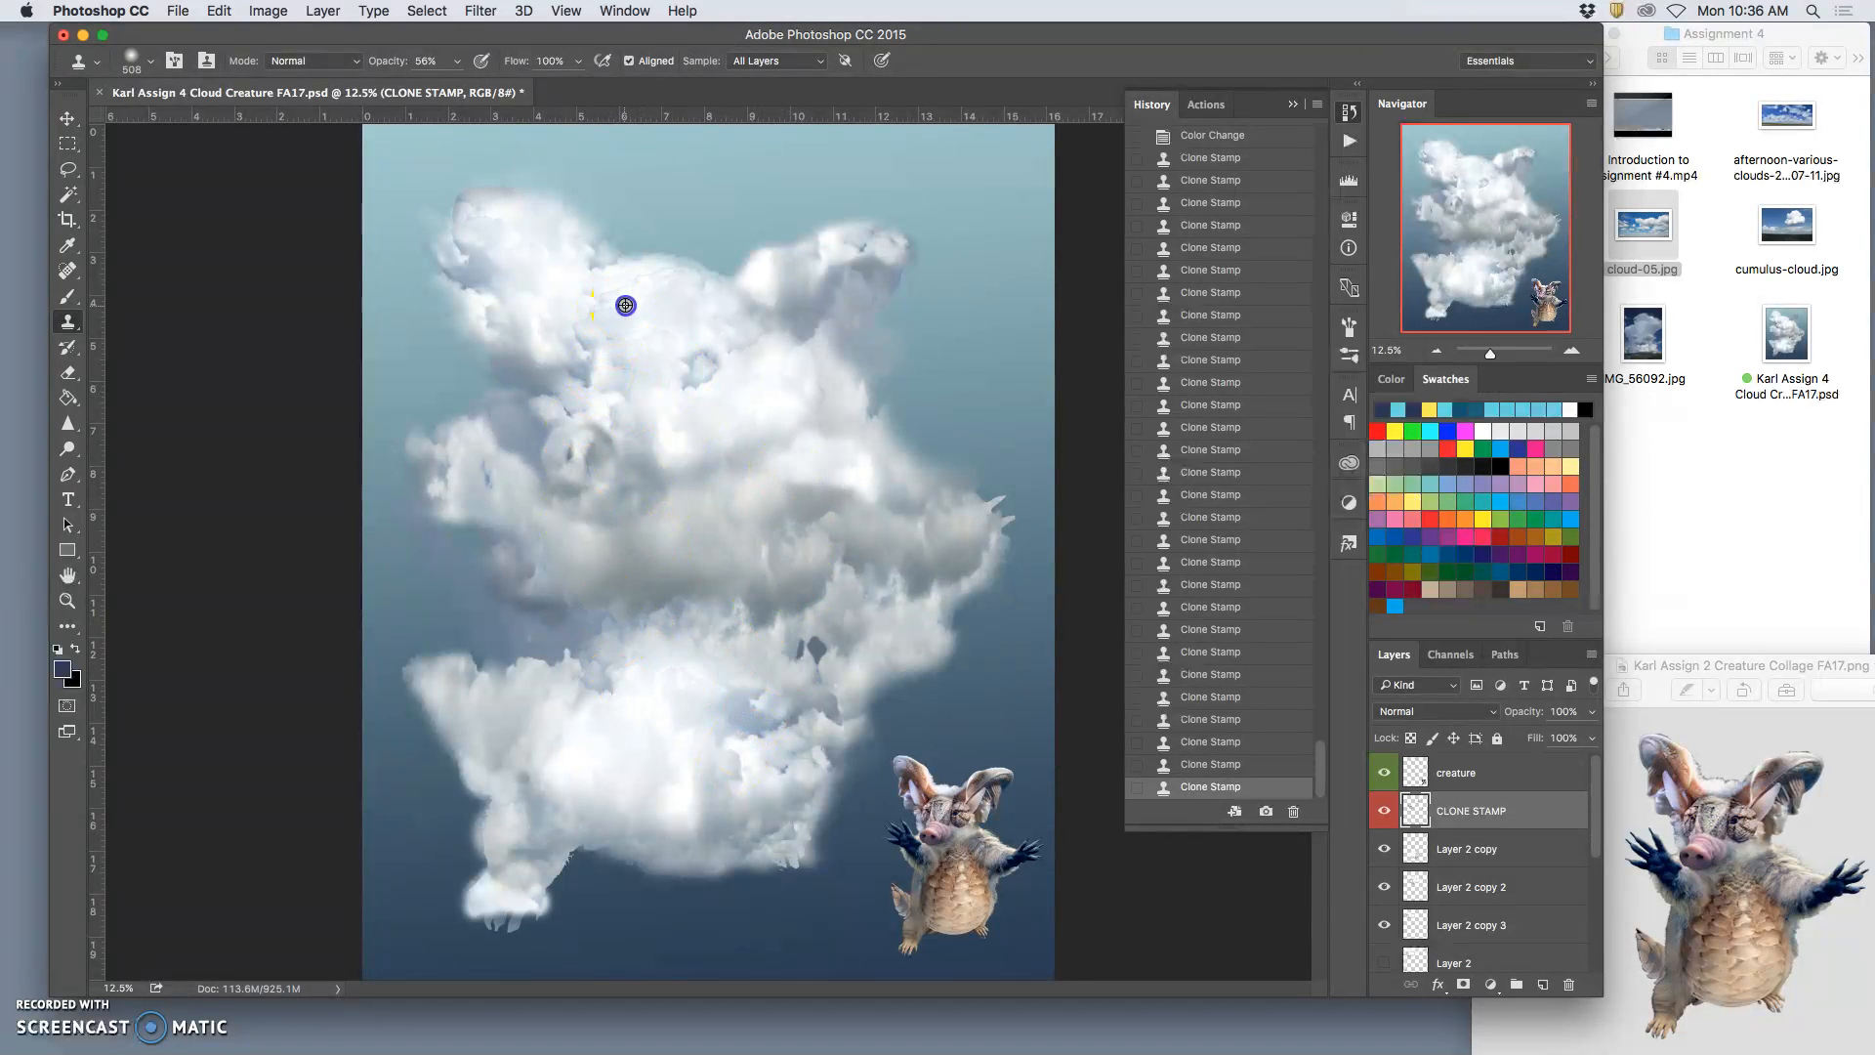
mouse_move(883, 275)
mouse_down()
mouse_move(854, 300)
mouse_move(803, 455)
mouse_move(833, 586)
mouse_move(770, 605)
mouse_move(880, 308)
mouse_move(812, 441)
mouse_move(805, 516)
mouse_move(835, 345)
mouse_up()
mouse_move(807, 563)
mouse_down()
mouse_move(846, 524)
mouse_move(873, 541)
mouse_up()
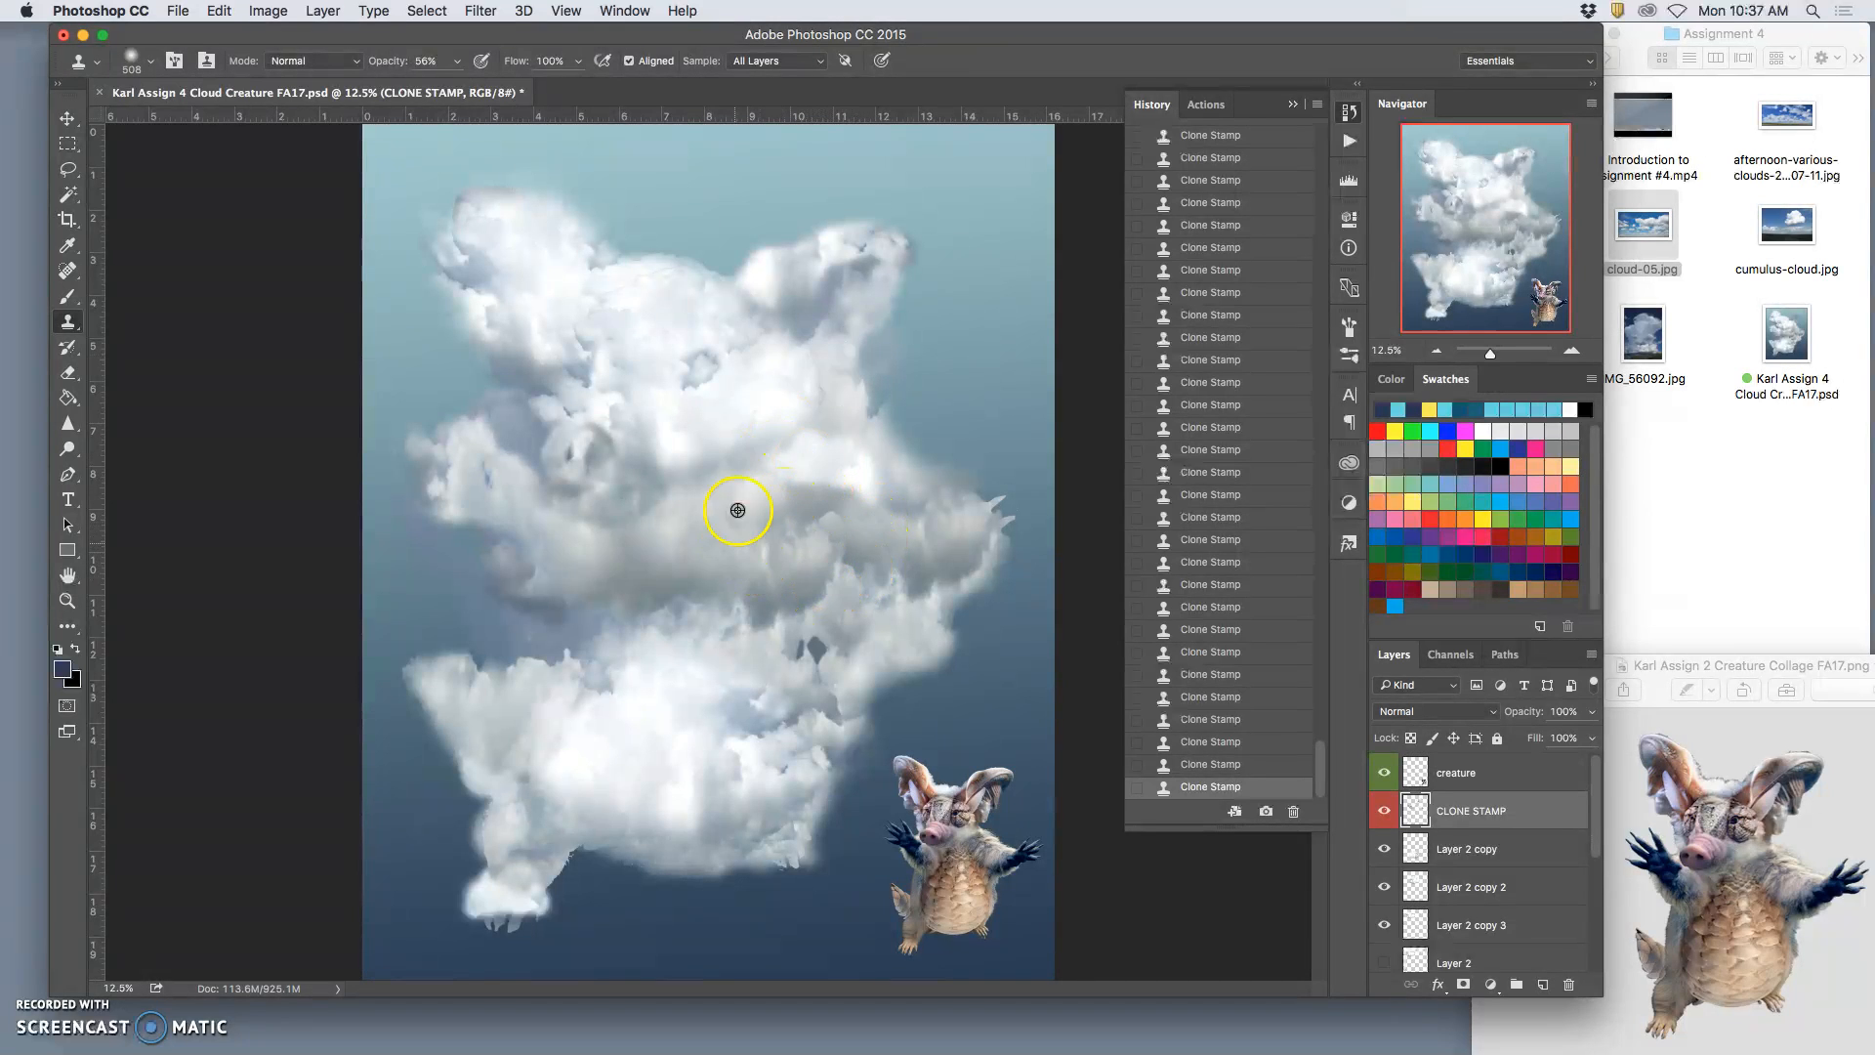
Step: Clone shaded cloud texture into the middle and base of the upper-left ear for added depth
drag(540, 353, 576, 341)
mouse_move(560, 253)
mouse_down()
mouse_move(482, 251)
mouse_move(519, 293)
mouse_up()
mouse_move(516, 244)
mouse_down()
mouse_move(495, 251)
mouse_move(542, 276)
mouse_up()
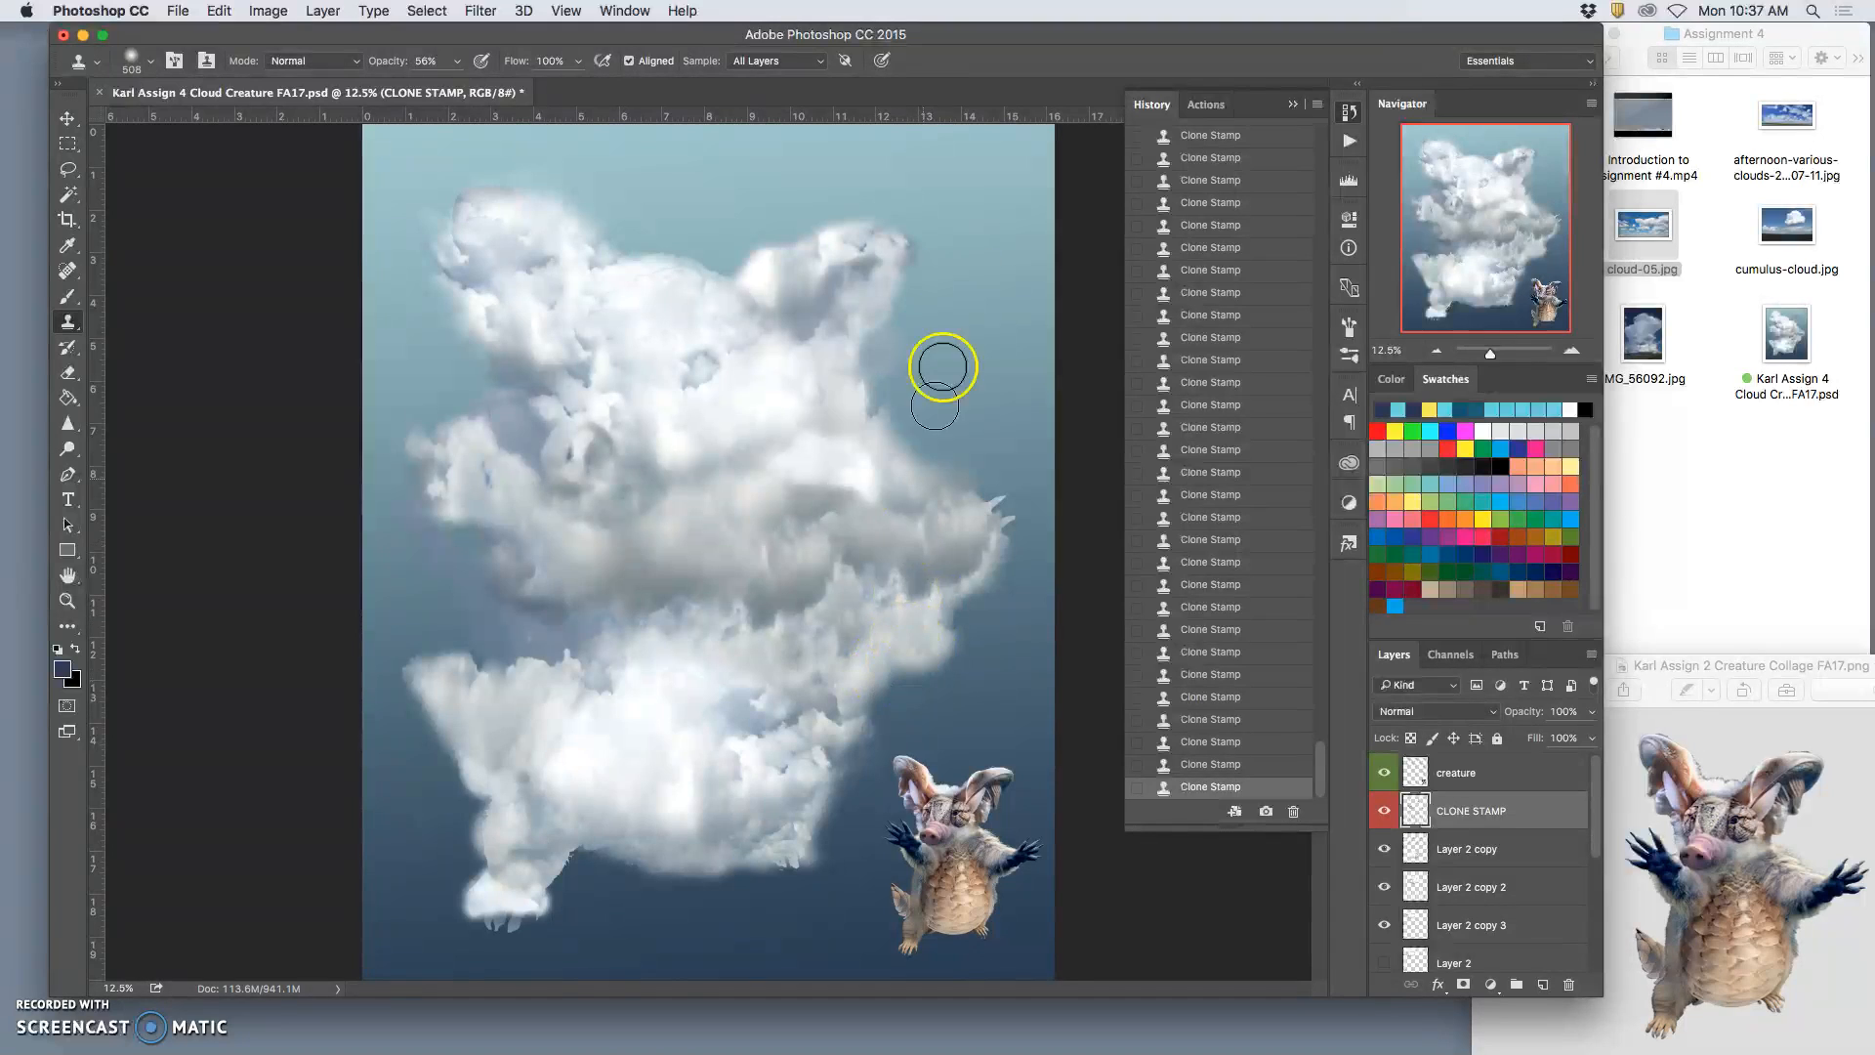
Step: Clone cloud texture over the right side of the face and along the upper-left edge of the lower body
mouse_move(843, 366)
mouse_down()
mouse_move(688, 588)
mouse_move(648, 558)
mouse_move(567, 670)
mouse_move(558, 657)
mouse_move(595, 633)
mouse_move(587, 829)
mouse_move(809, 413)
mouse_up()
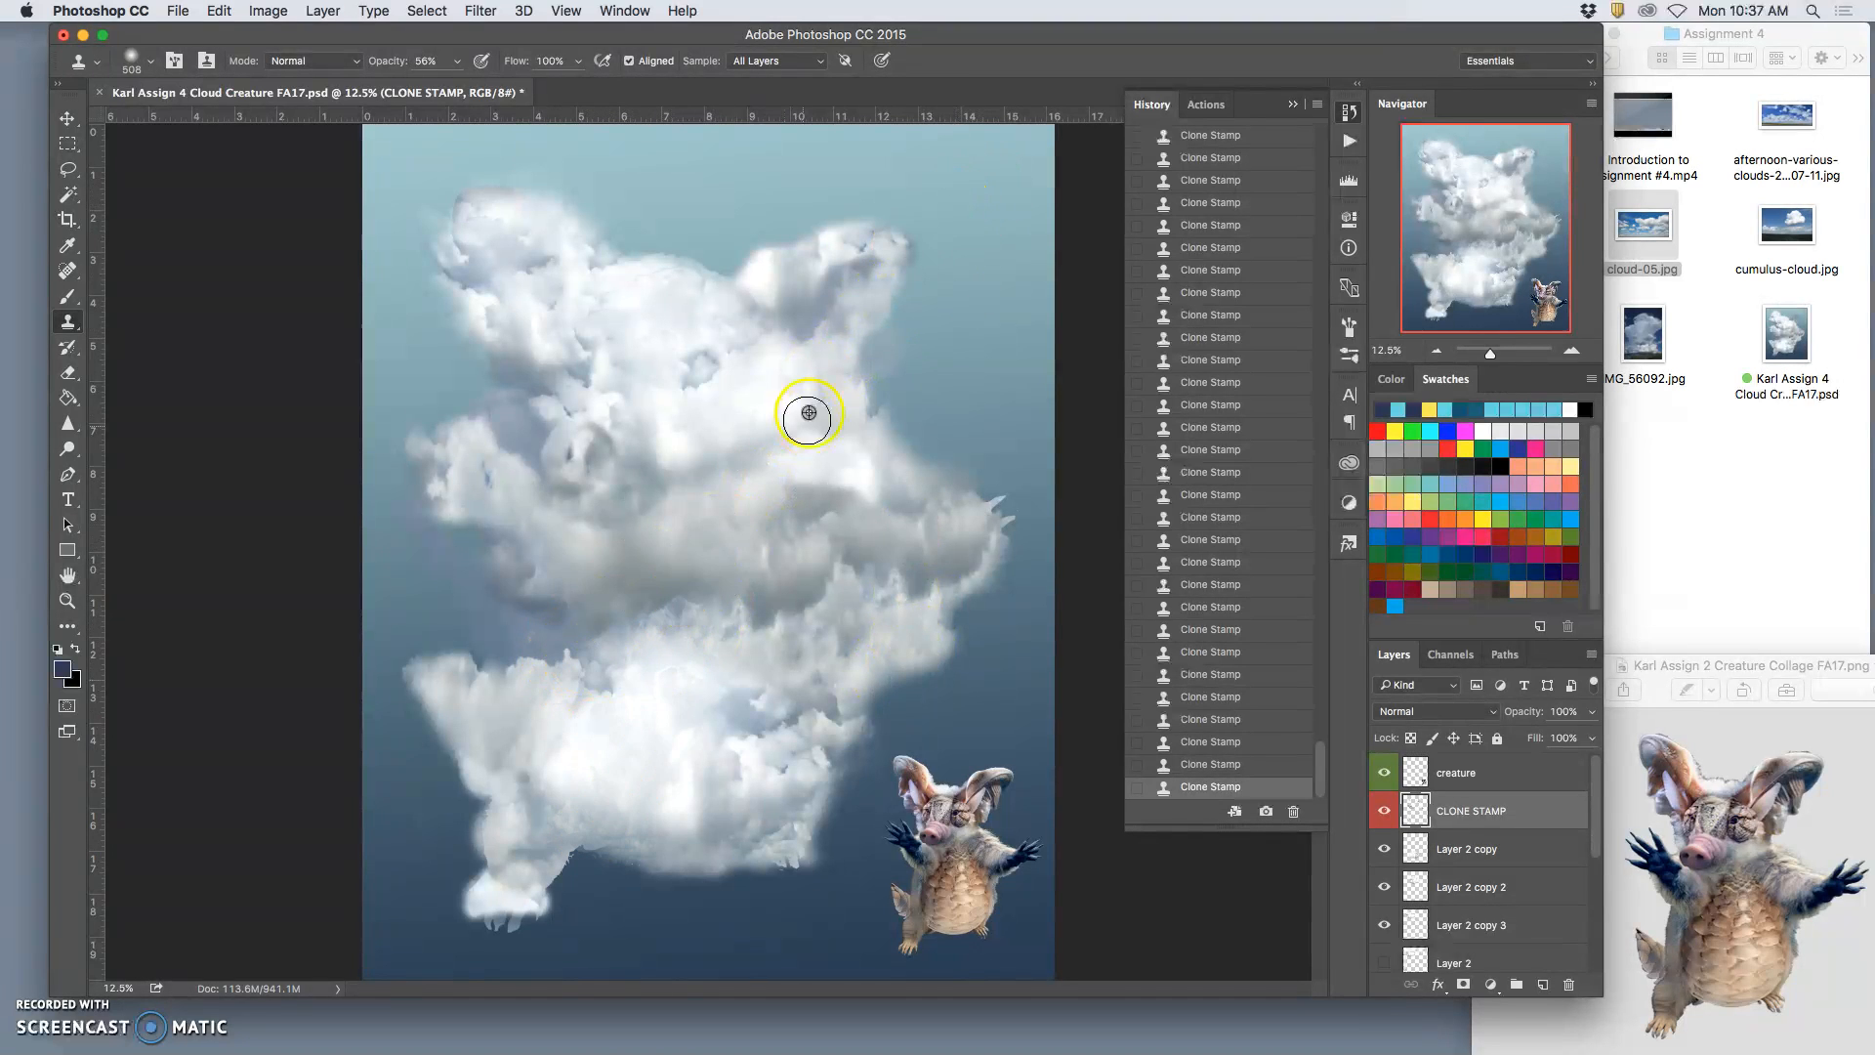
drag(634, 630, 565, 647)
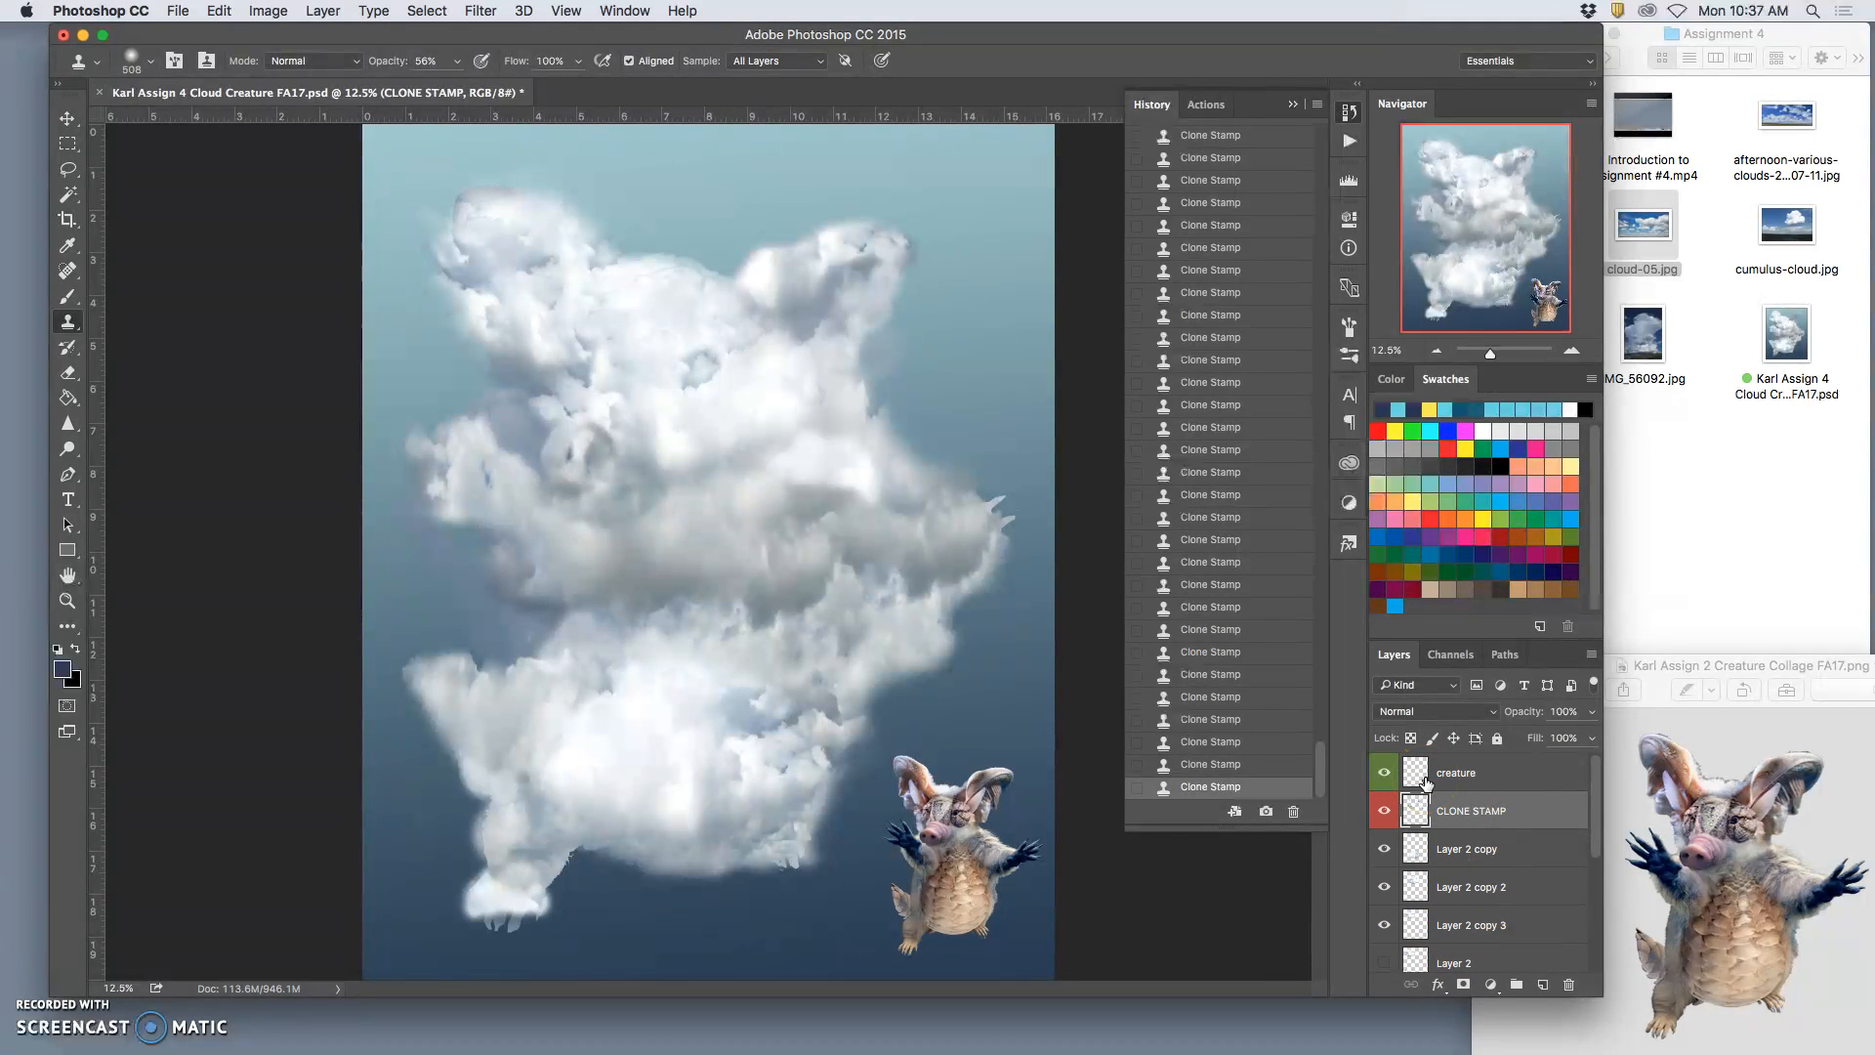
Step: Add a new layer named OVERLAY above the CLONE STAMP layer and give it a gray colour label
click(1365, 717)
click(1544, 986)
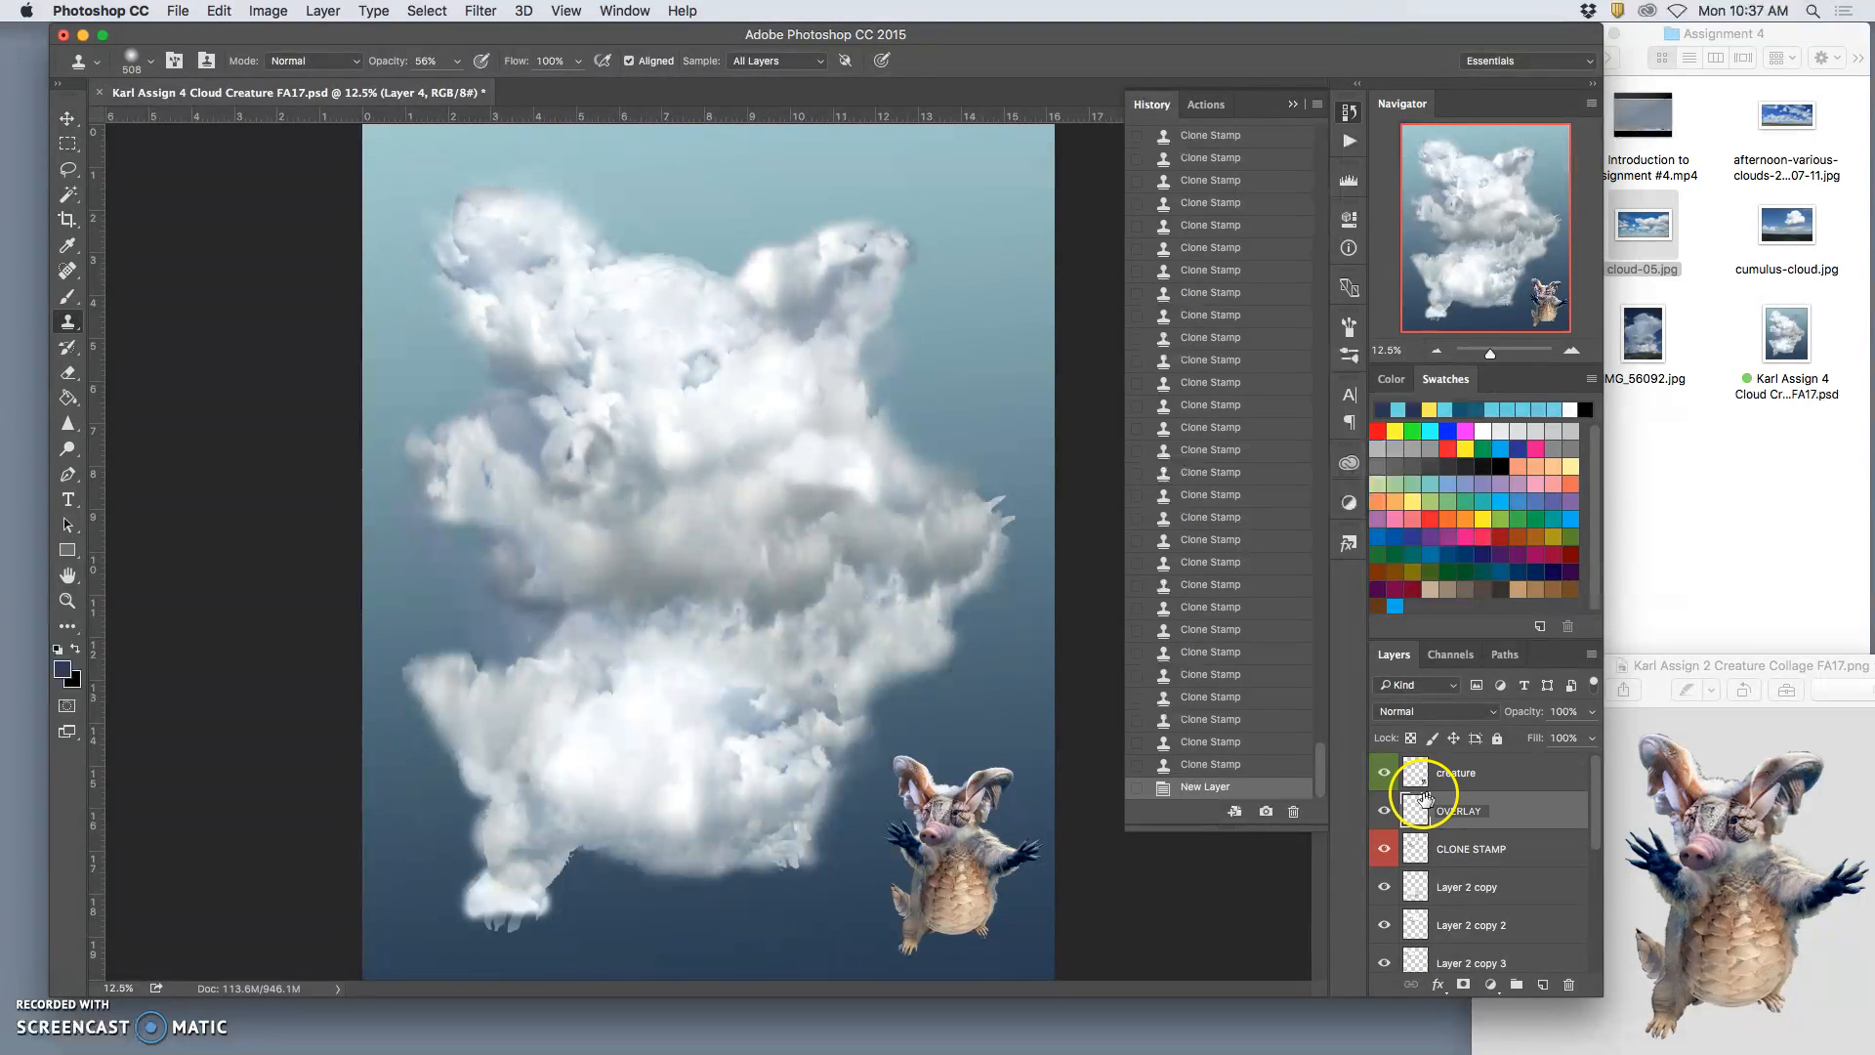
key(Return)
right_click(1387, 797)
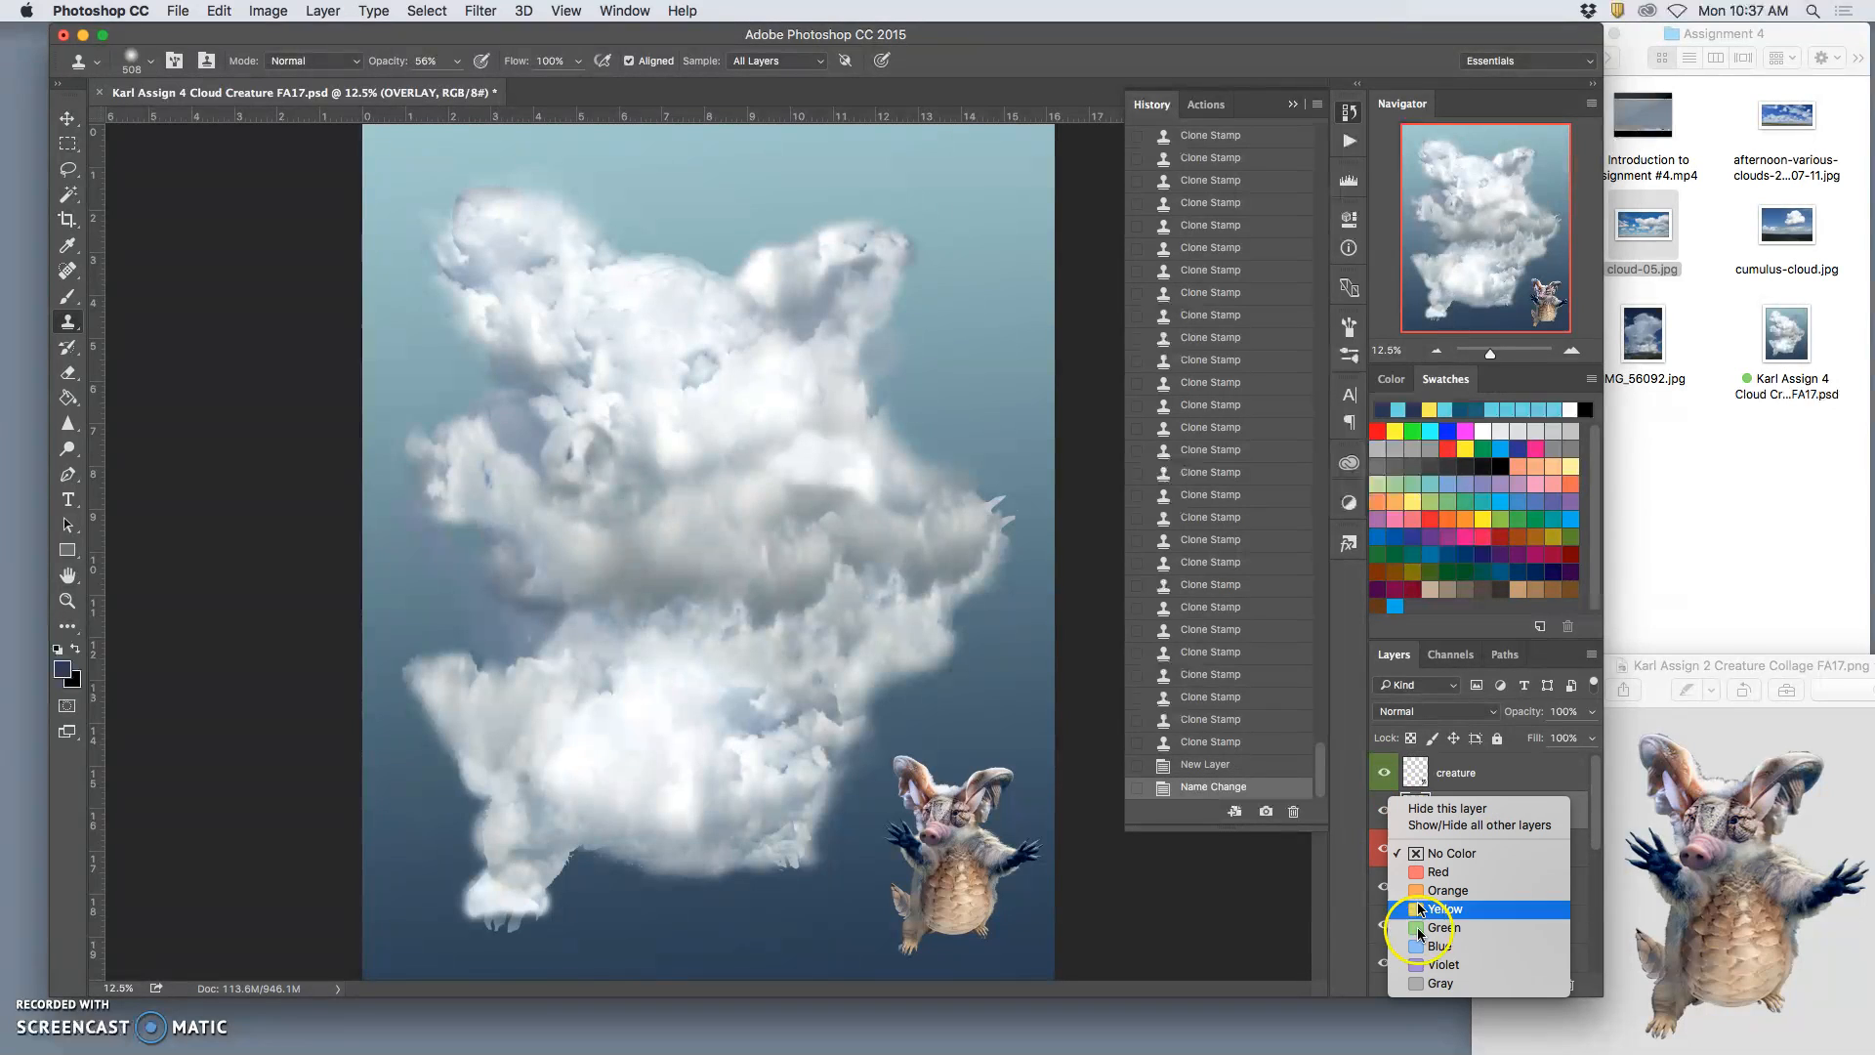
click(1434, 982)
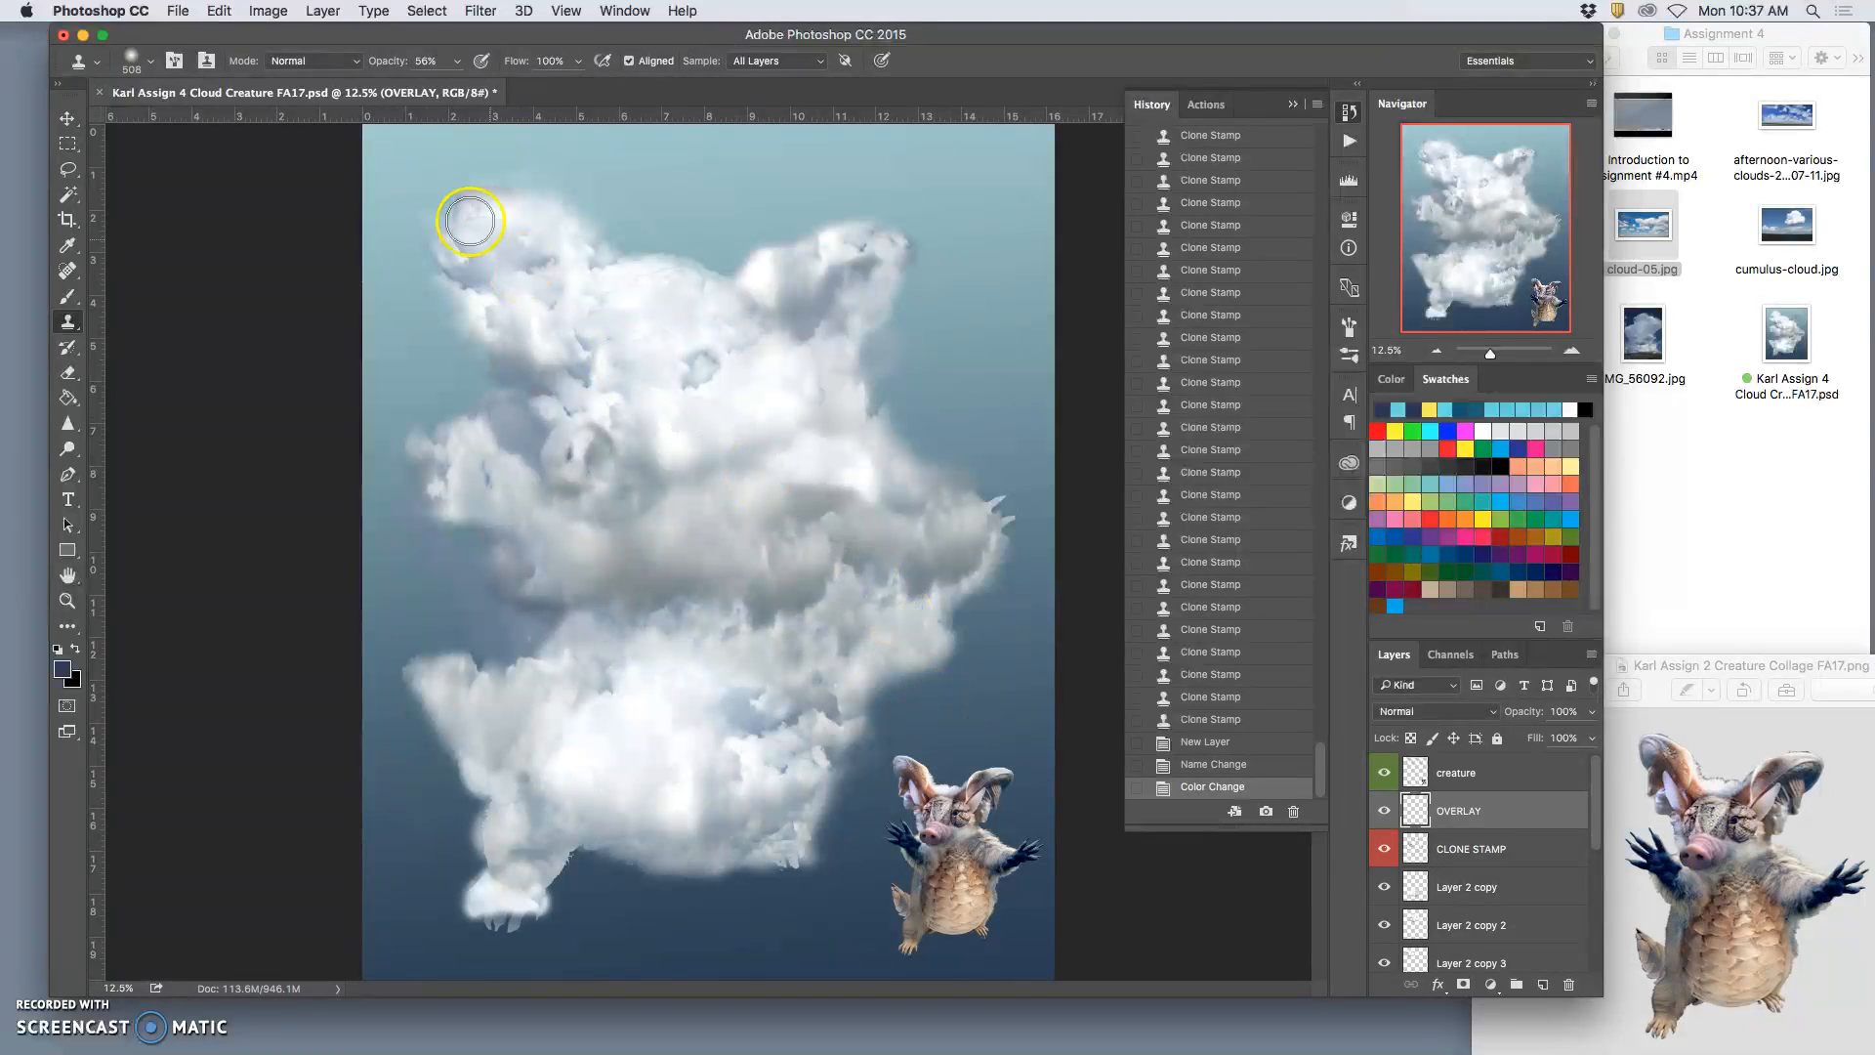
Step: Fill the OVERLAY layer with white in Normal mode at 100% opacity
click(219, 11)
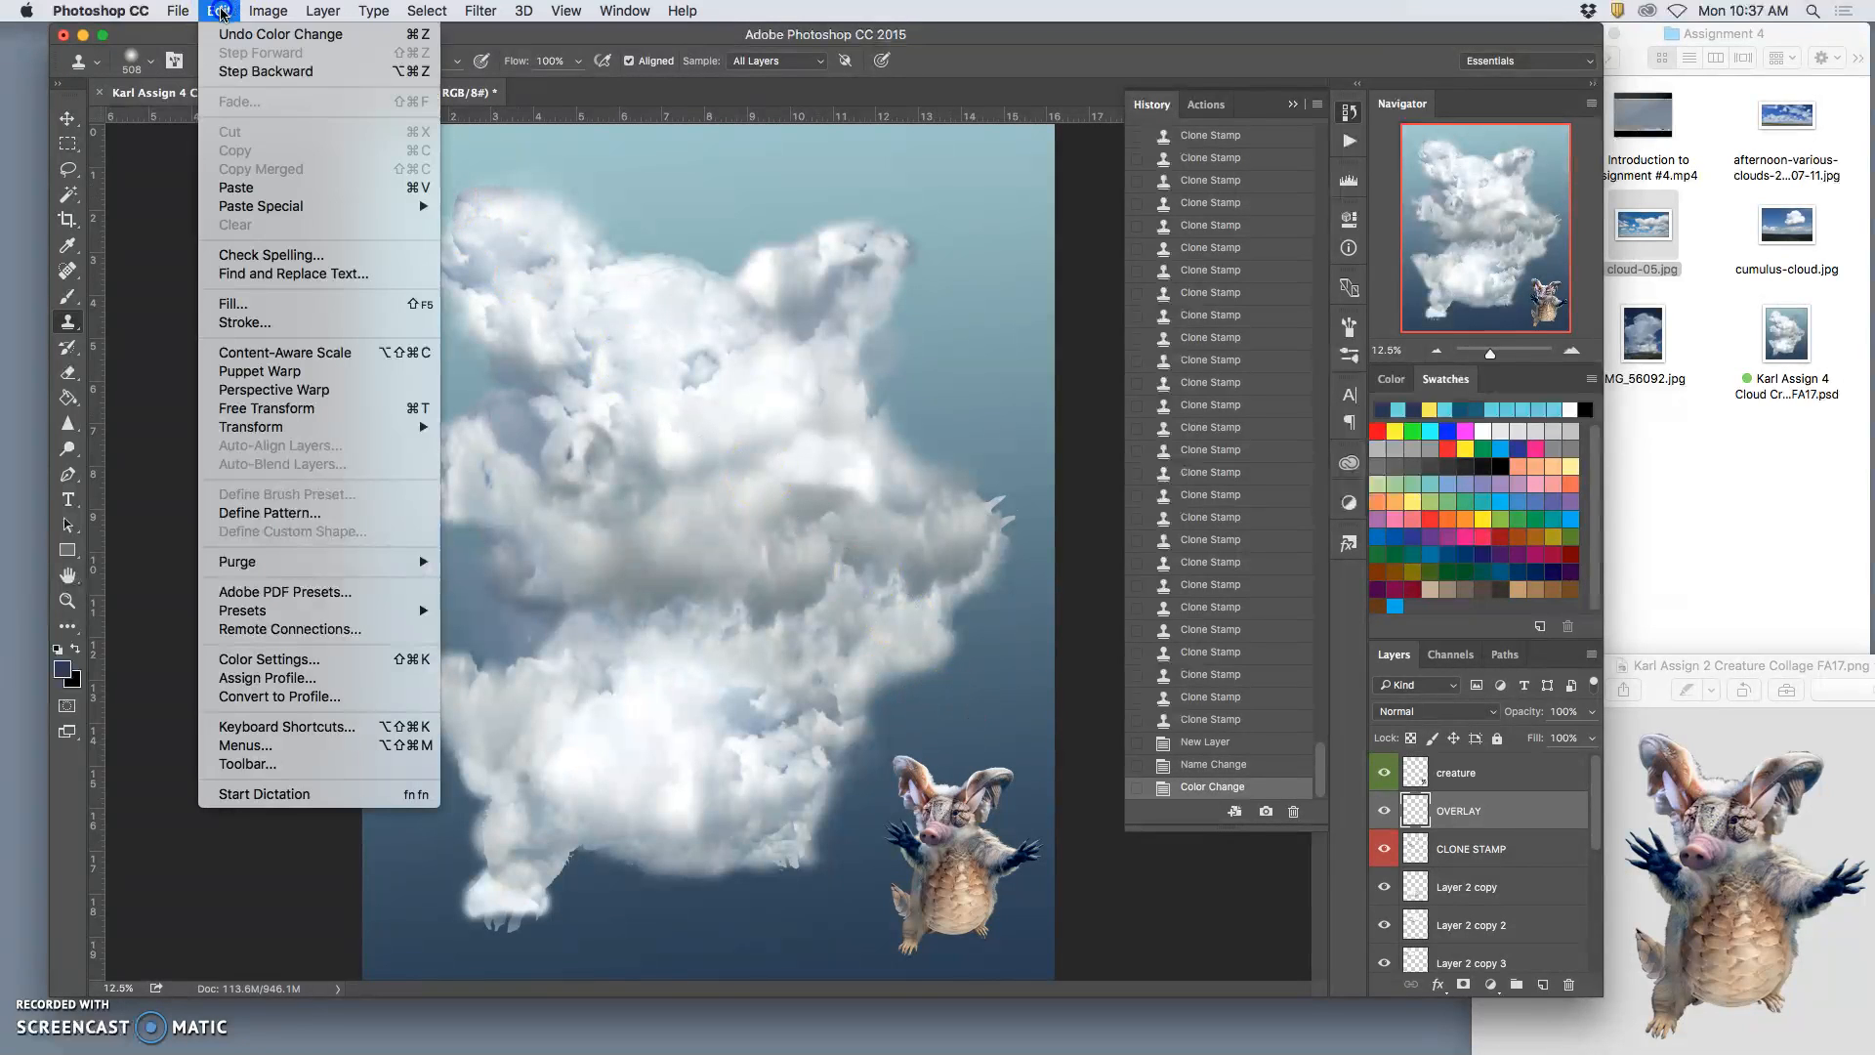
click(240, 303)
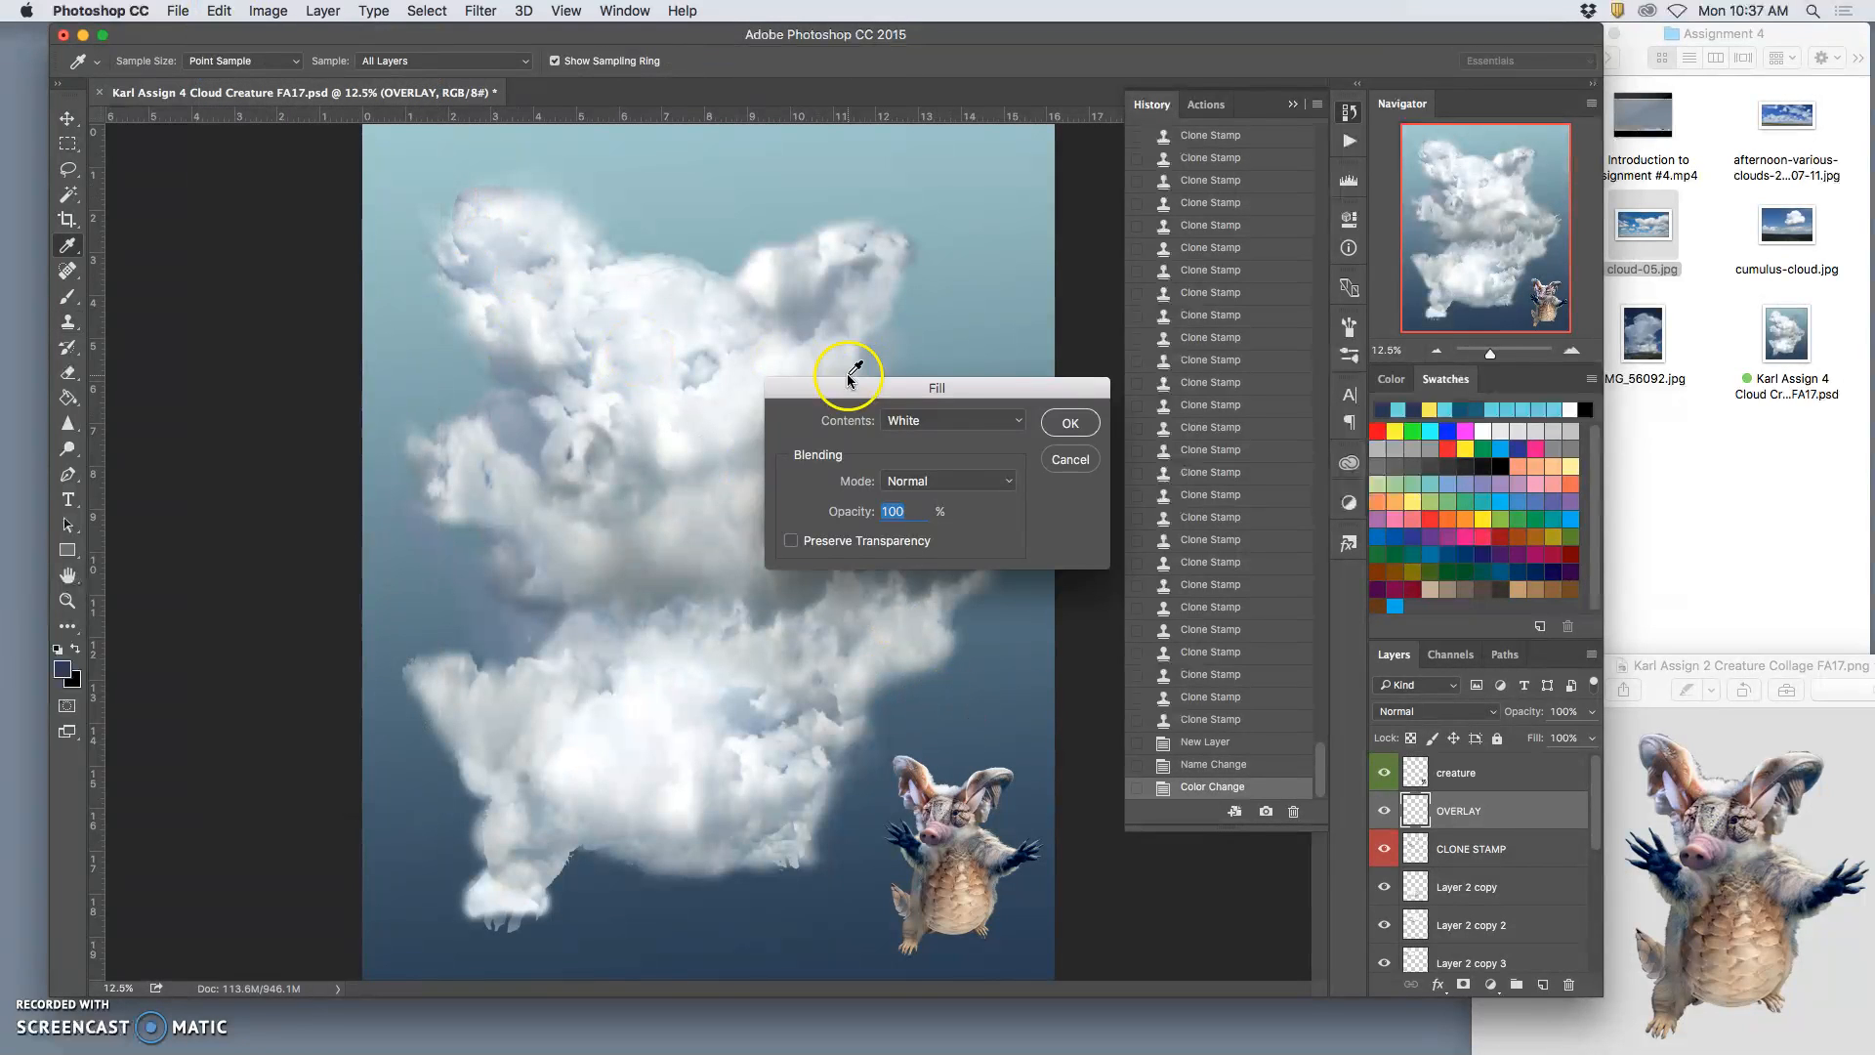
click(1064, 424)
Step: Fill the OVERLAY layer with 50% gray and set its blending mode to Overlay
click(218, 11)
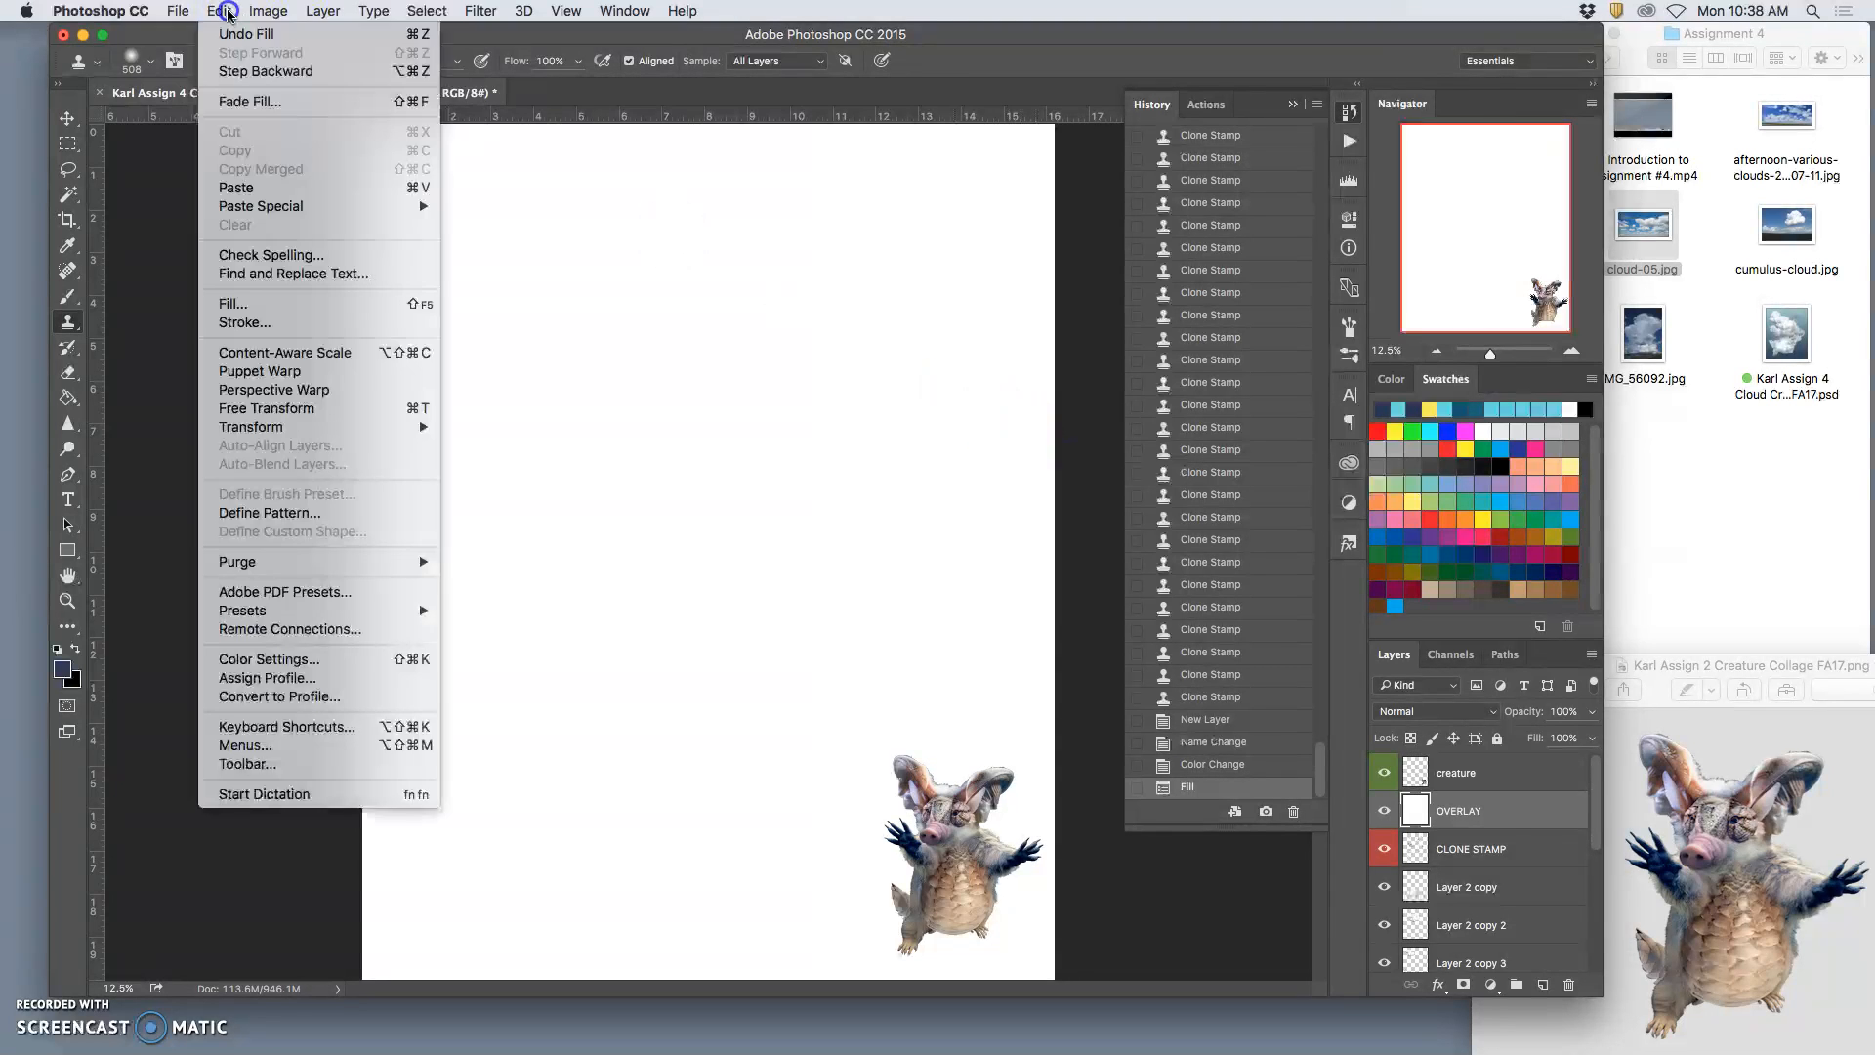
click(239, 304)
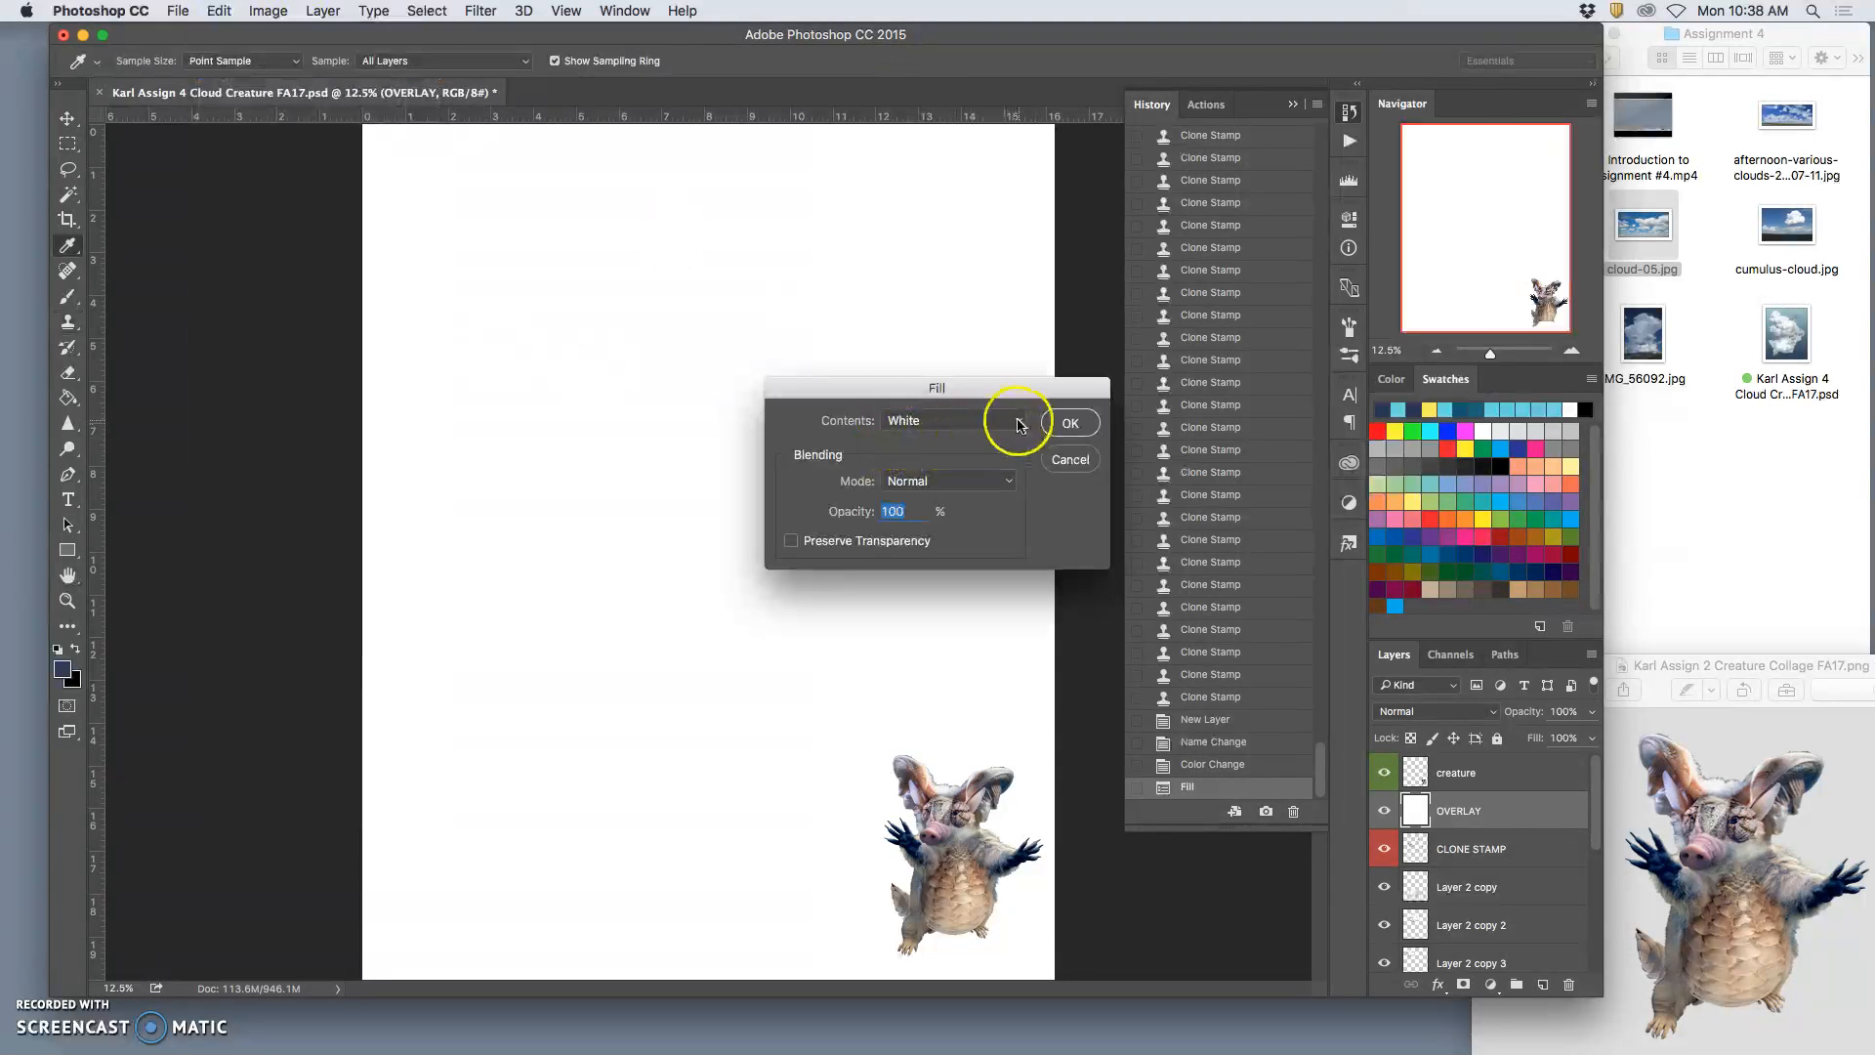
click(1017, 425)
click(952, 399)
click(1072, 423)
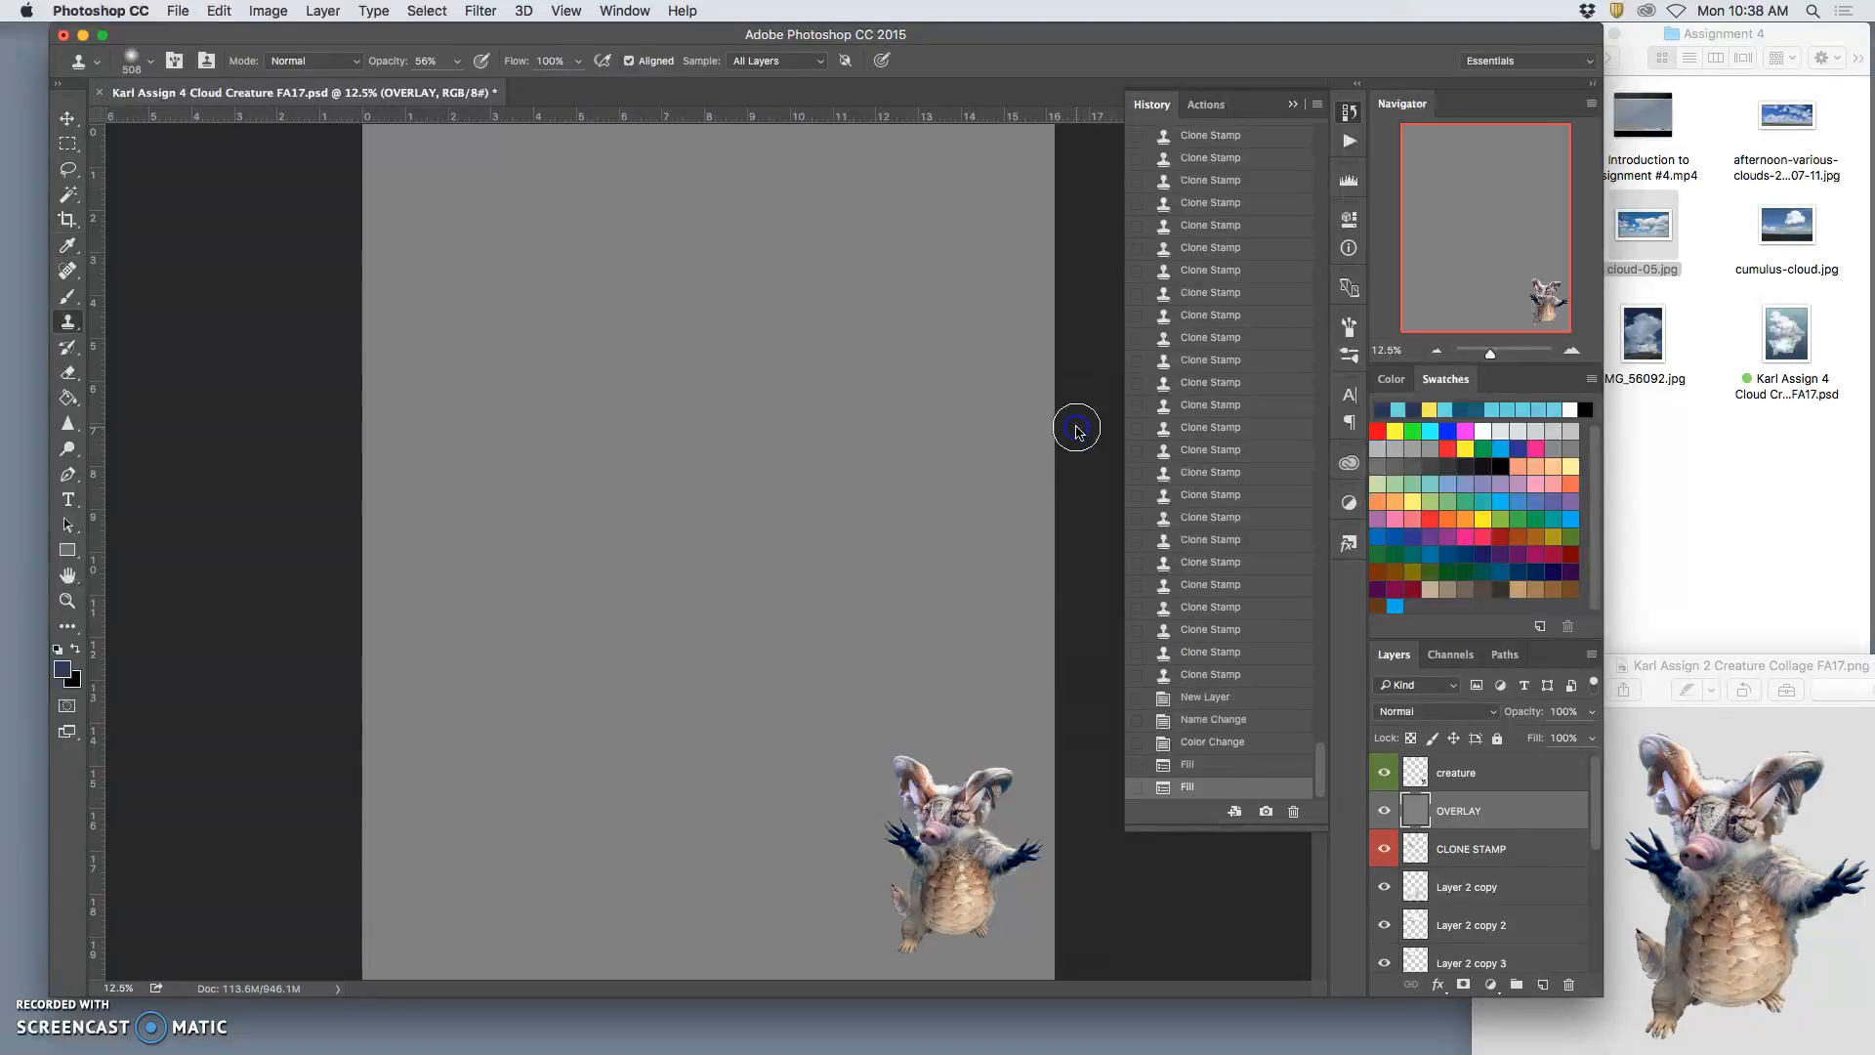
click(1434, 712)
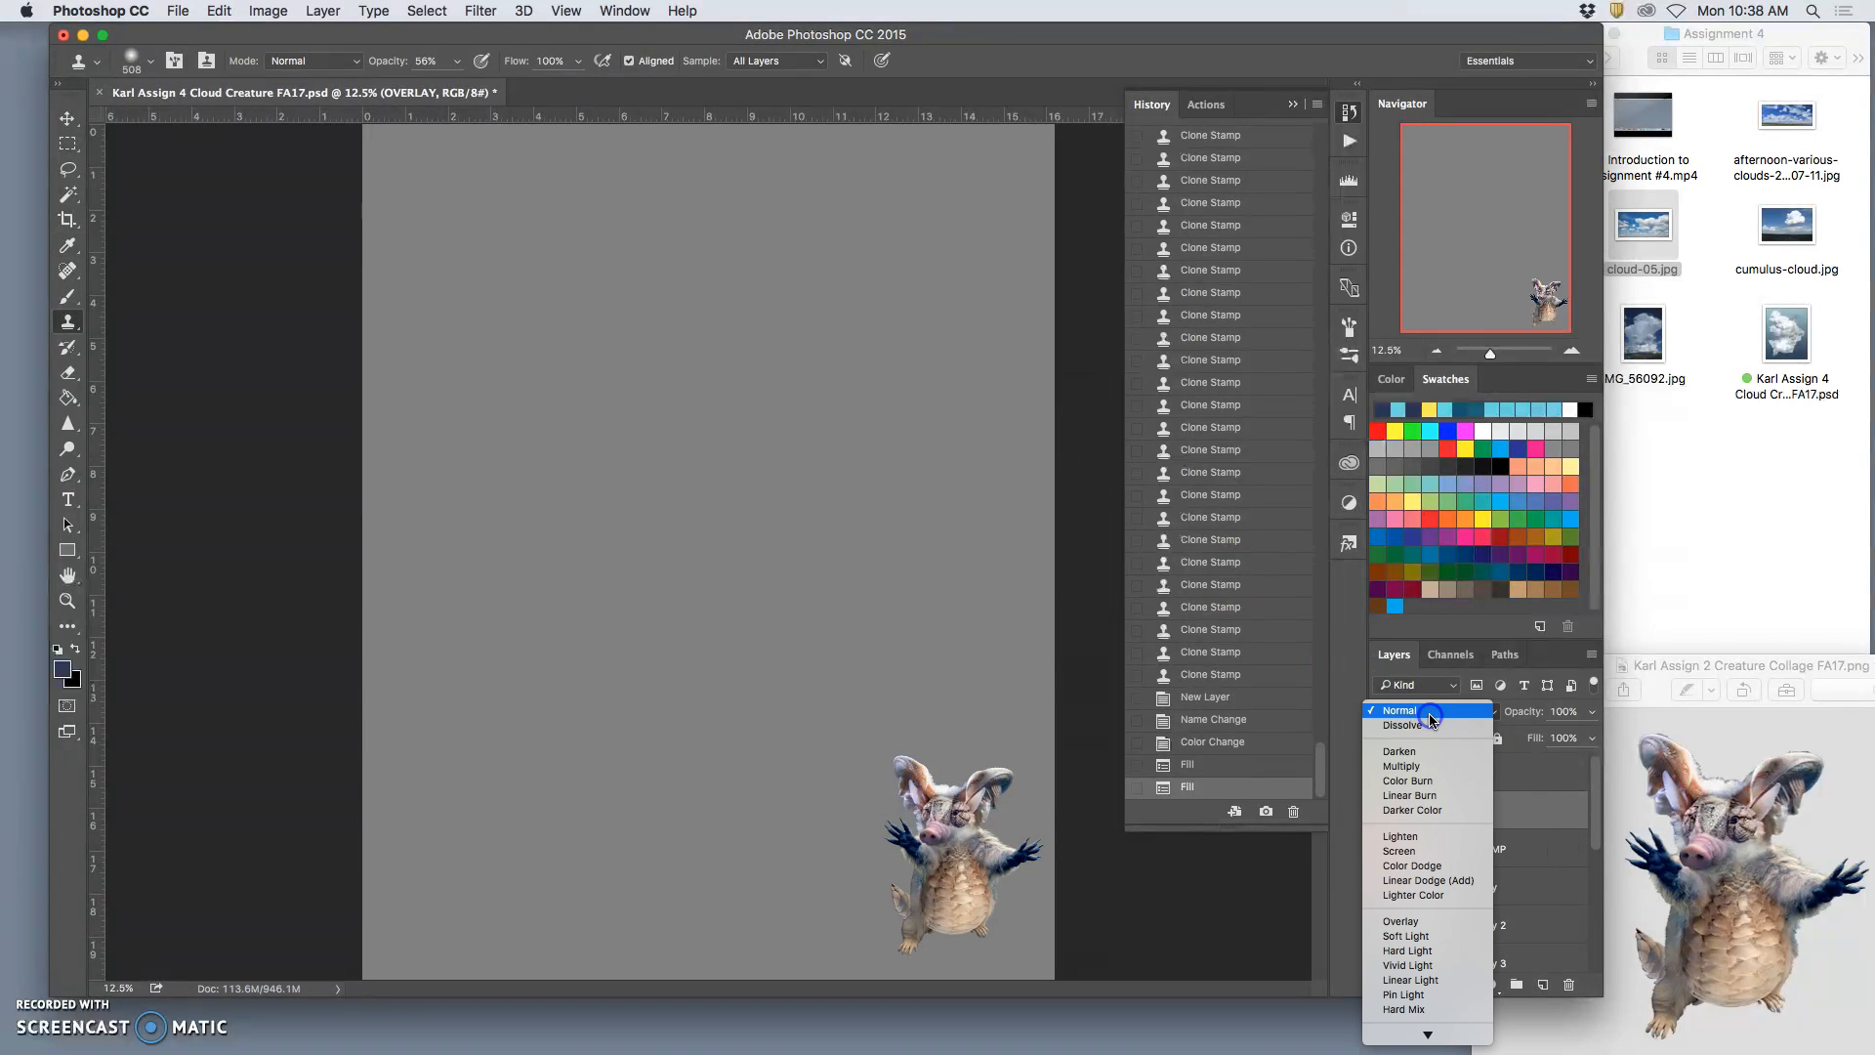
click(1400, 921)
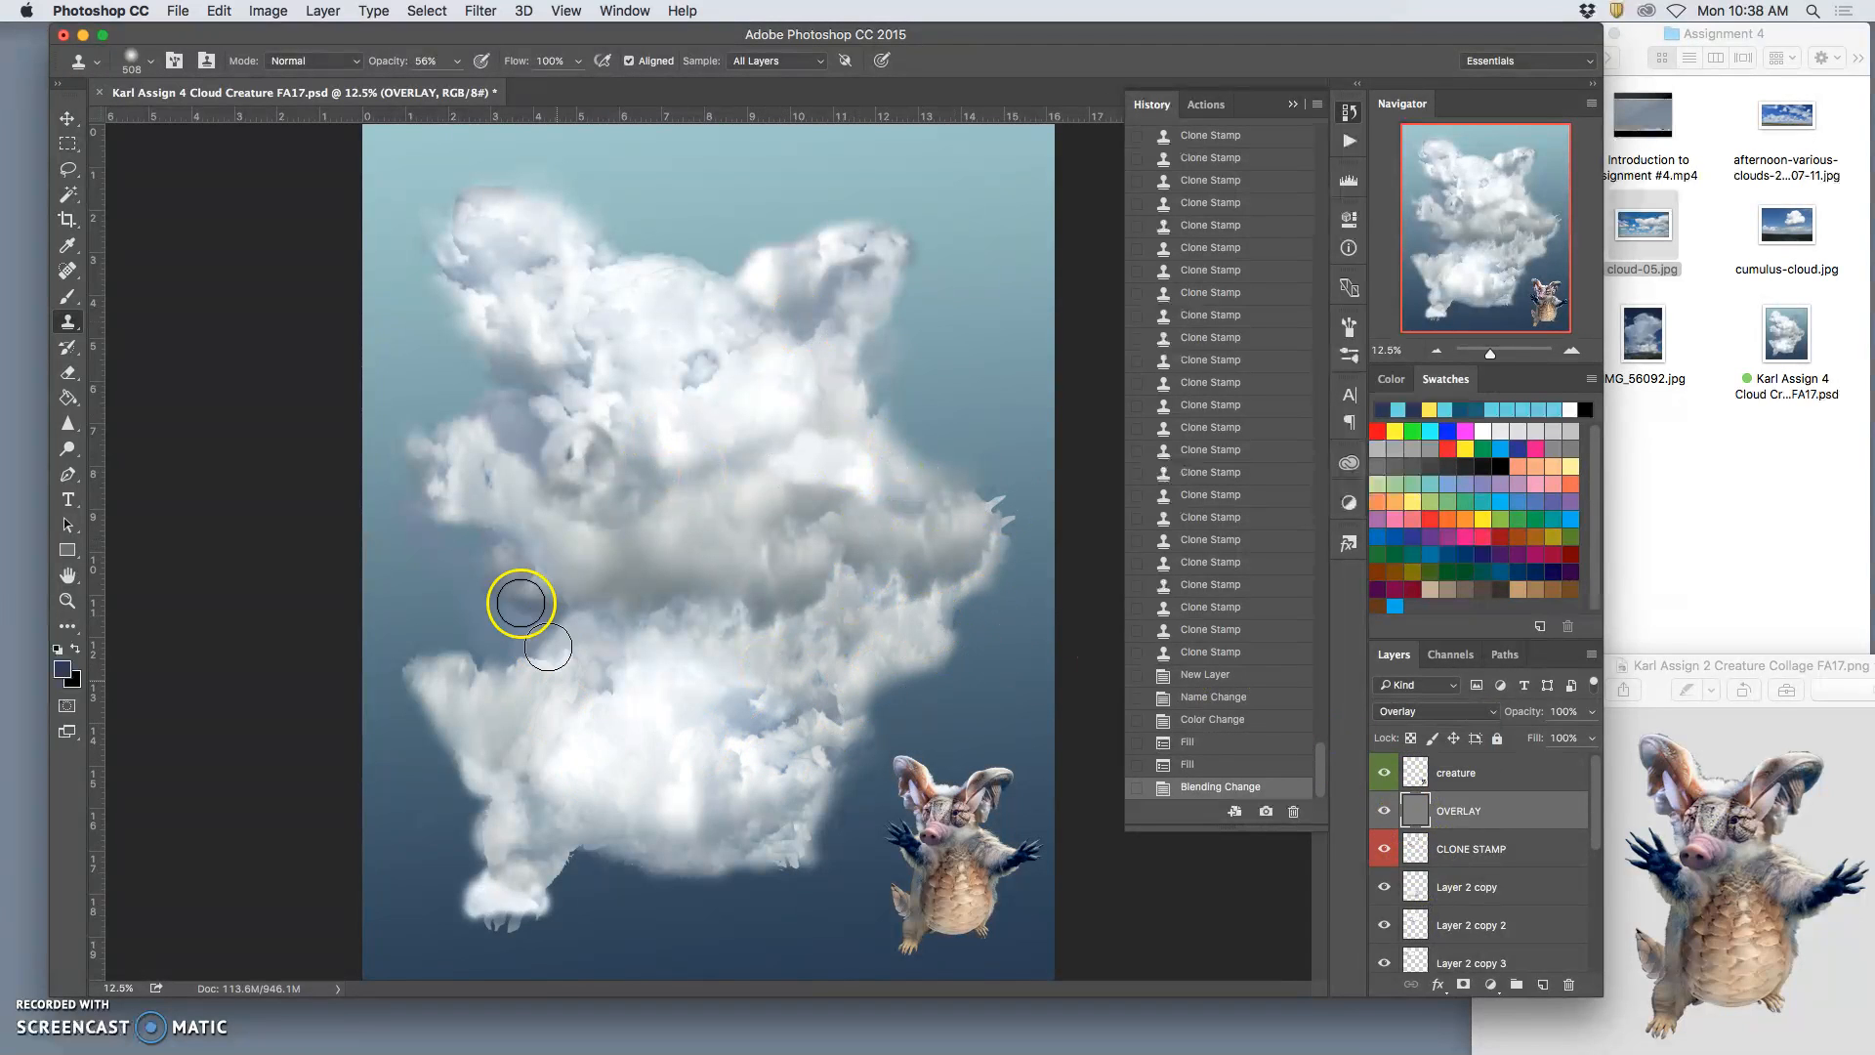
Step: Burn the midtones at 17% exposure around the right arm, the chest below it and the area beside the left arm
click(69, 448)
drag(71, 450, 117, 461)
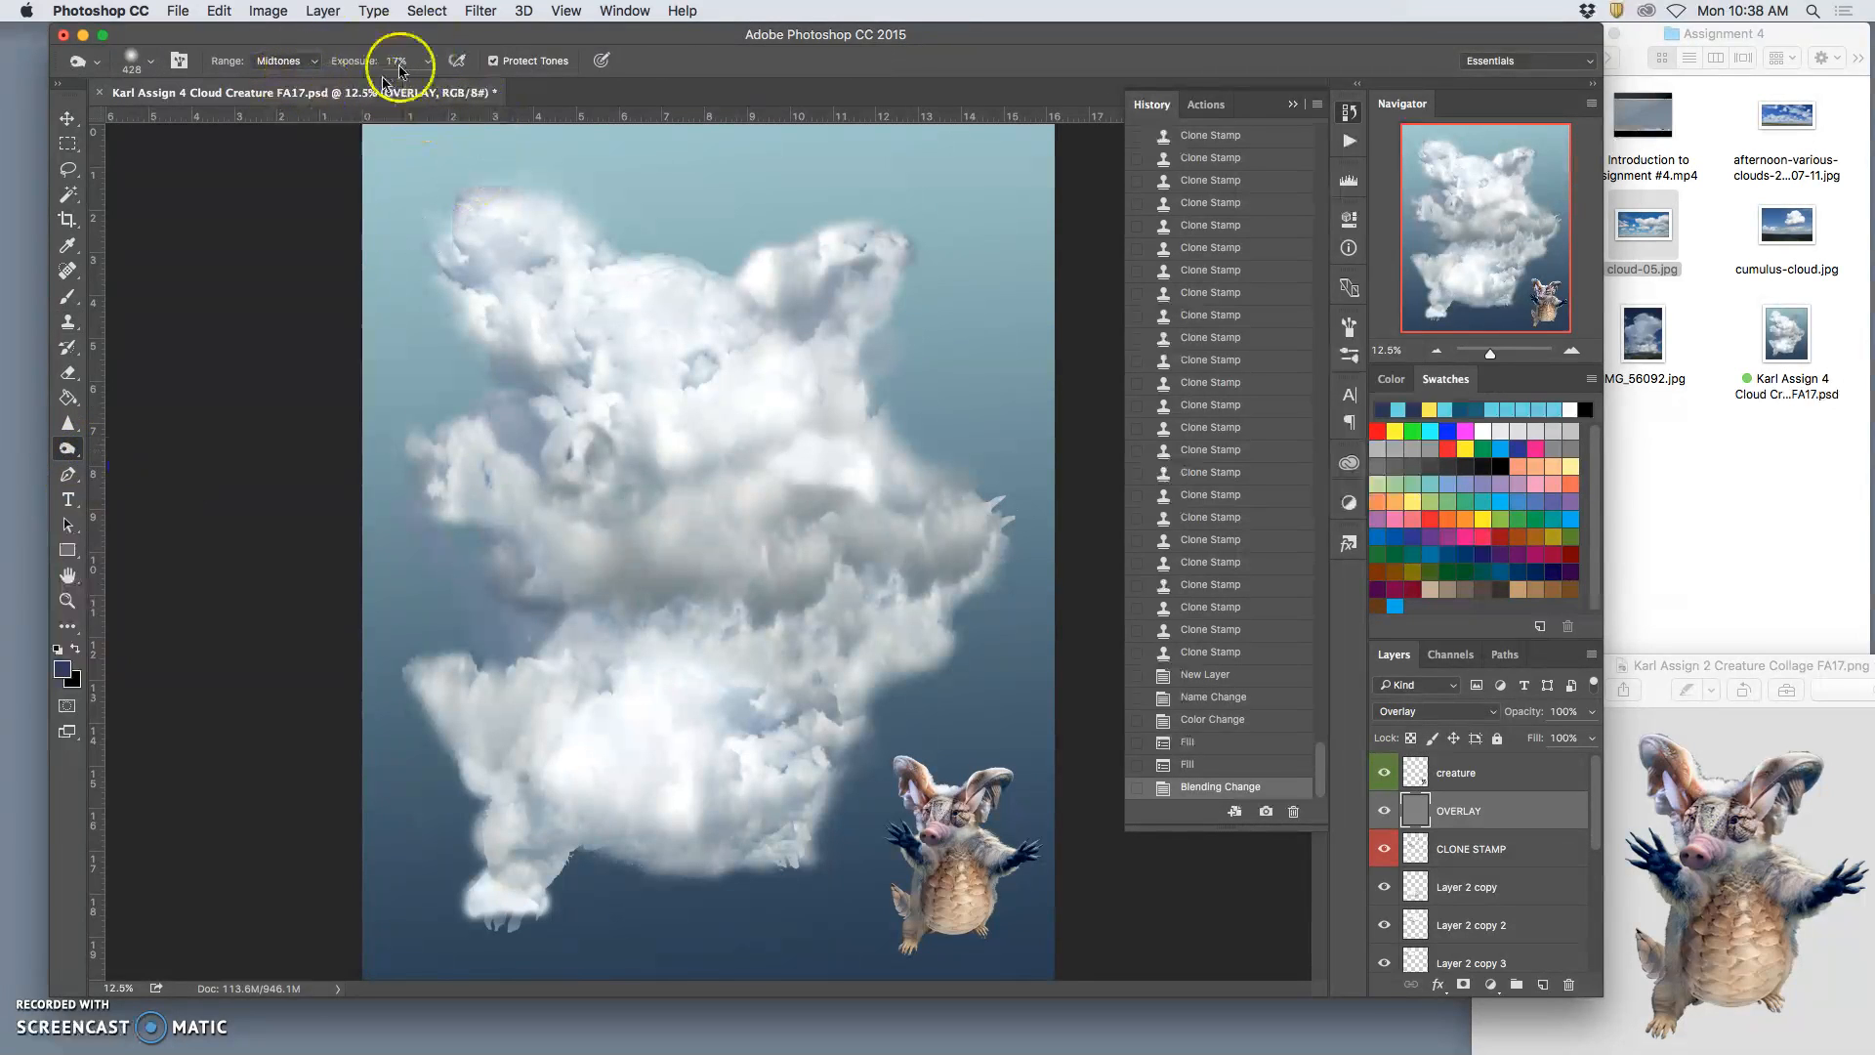
mouse_move(838, 523)
mouse_down()
mouse_move(820, 578)
mouse_move(804, 451)
mouse_up()
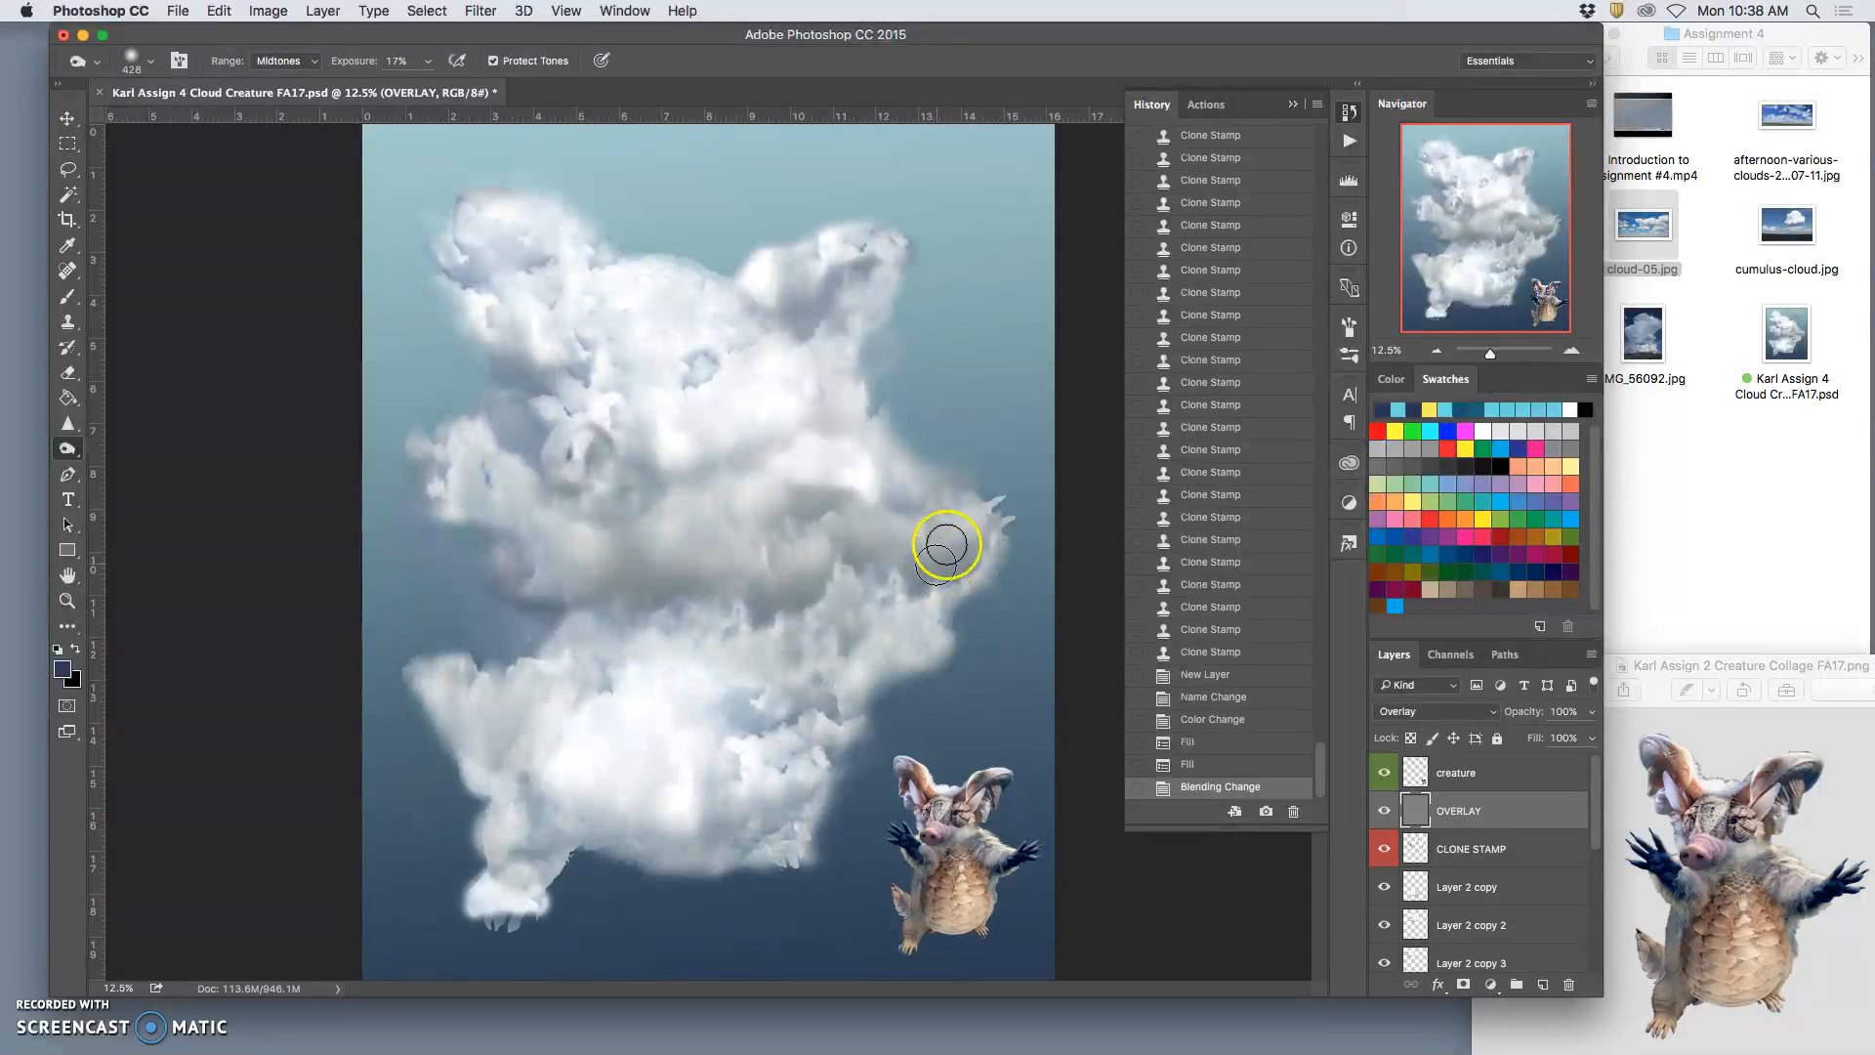
mouse_move(892, 565)
mouse_down()
mouse_move(864, 614)
mouse_move(835, 603)
mouse_move(804, 632)
mouse_move(795, 592)
mouse_move(825, 627)
mouse_move(879, 606)
mouse_move(827, 635)
mouse_move(784, 597)
mouse_move(698, 631)
mouse_move(842, 639)
mouse_up()
click(777, 645)
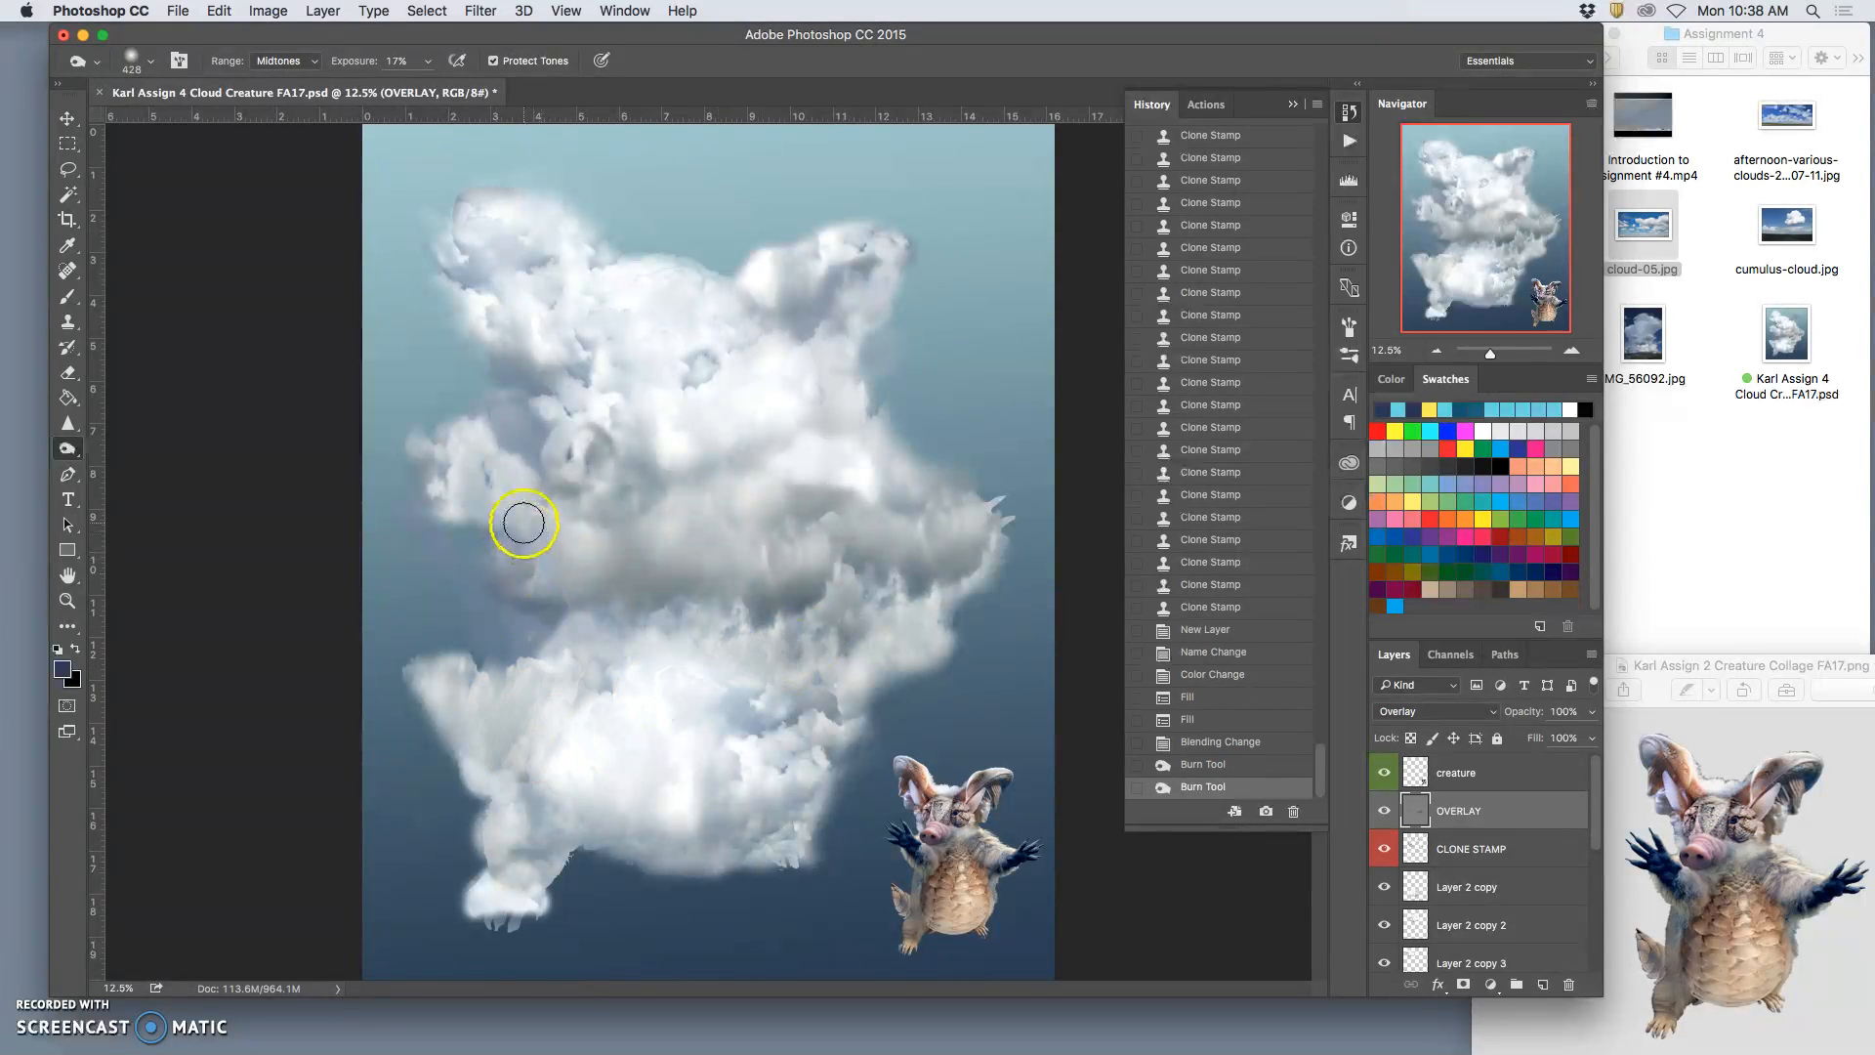
mouse_move(500, 516)
mouse_down()
mouse_move(433, 458)
mouse_move(473, 481)
mouse_move(501, 449)
mouse_move(488, 486)
mouse_move(523, 505)
mouse_move(512, 540)
mouse_move(515, 493)
mouse_move(485, 484)
mouse_move(544, 515)
mouse_up()
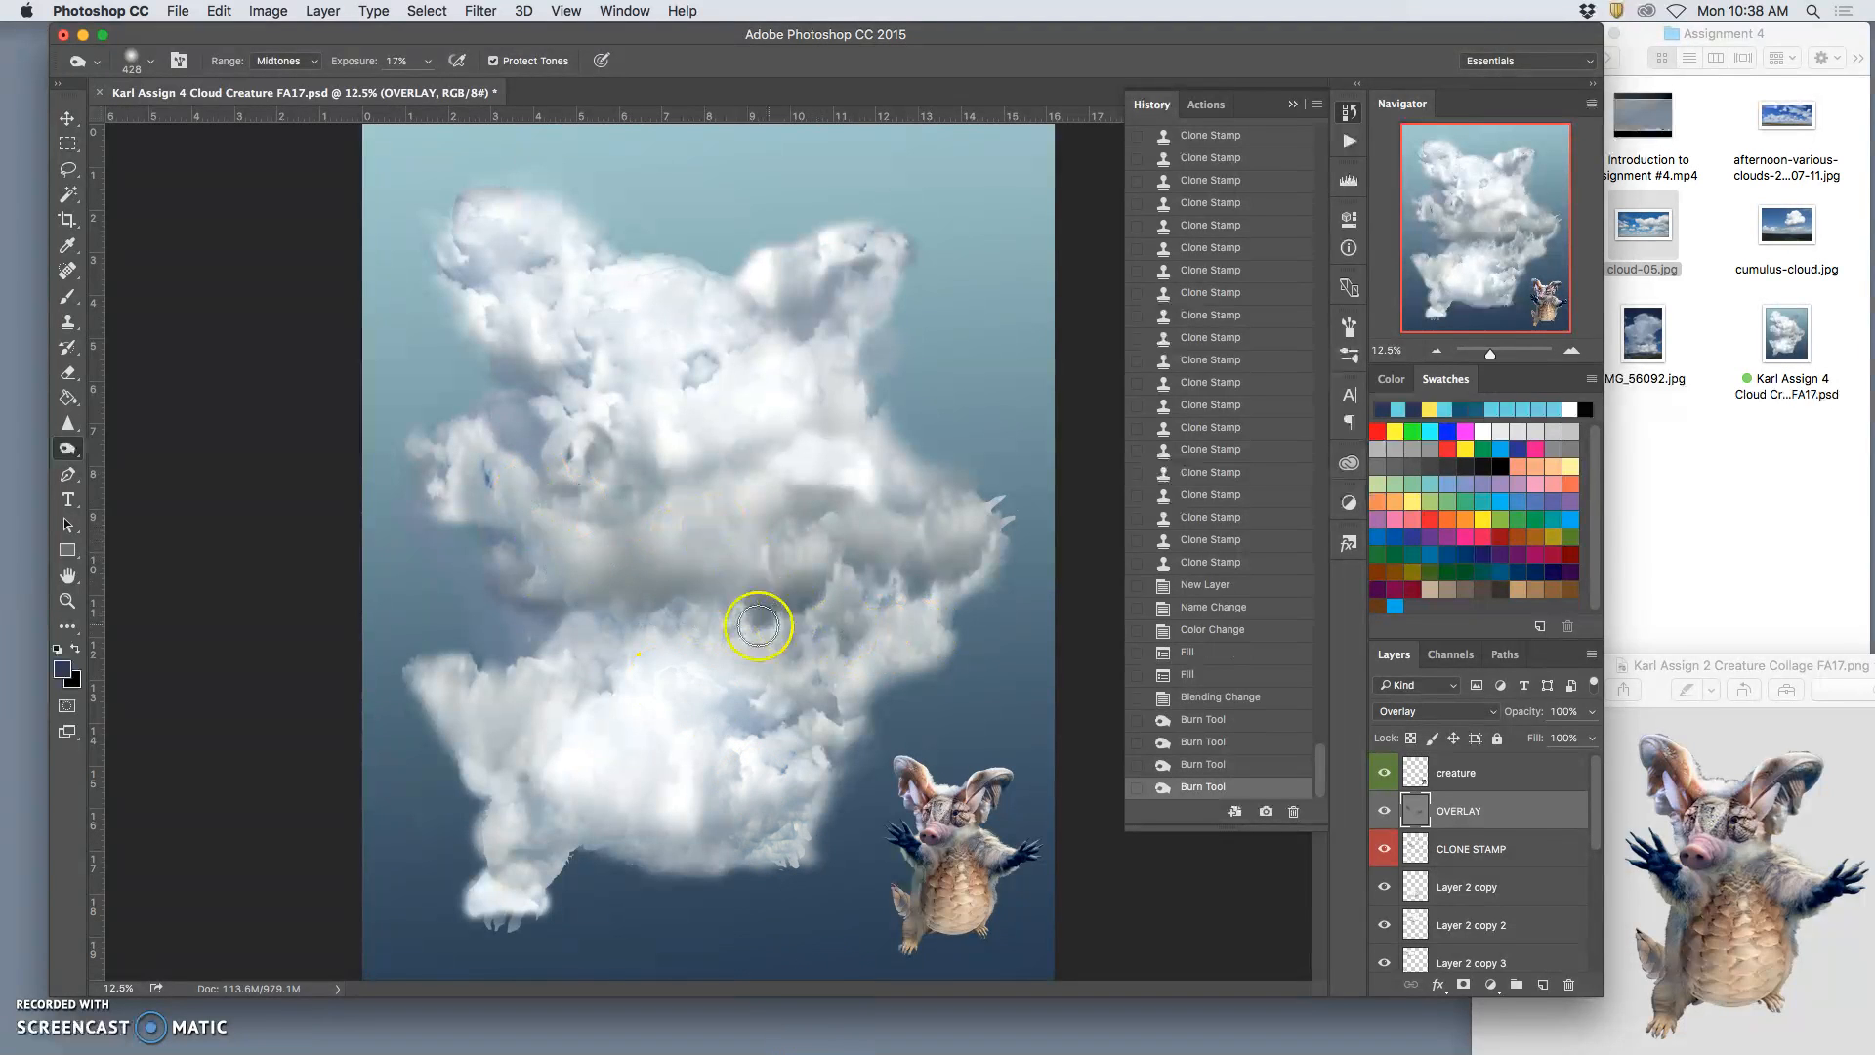
Step: Burn shading into the creature's lower-left foot on the OVERLAY layer
mouse_move(476, 913)
mouse_down()
mouse_move(498, 885)
mouse_move(536, 900)
mouse_up()
click(498, 885)
click(484, 901)
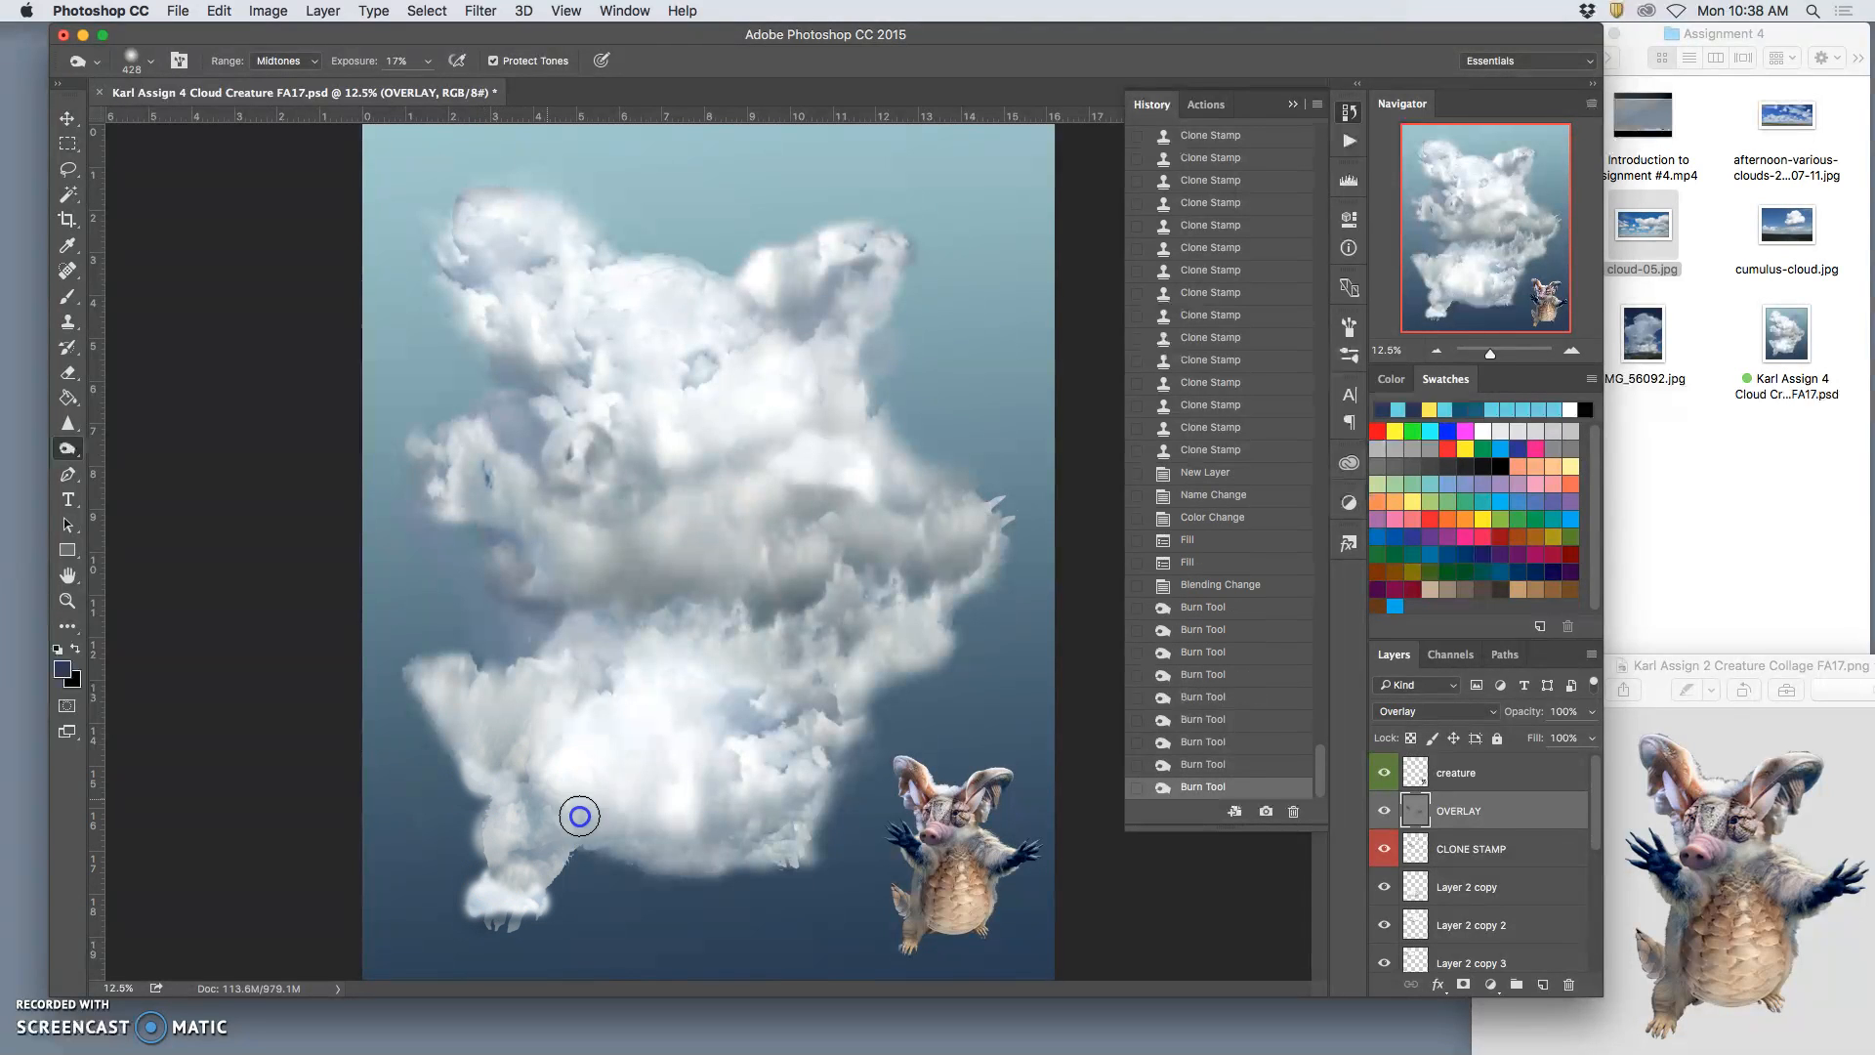
Step: Burn shading along the left side of the lower body and into the middle of the belly
drag(557, 652, 532, 625)
click(523, 670)
click(512, 683)
drag(543, 733, 561, 749)
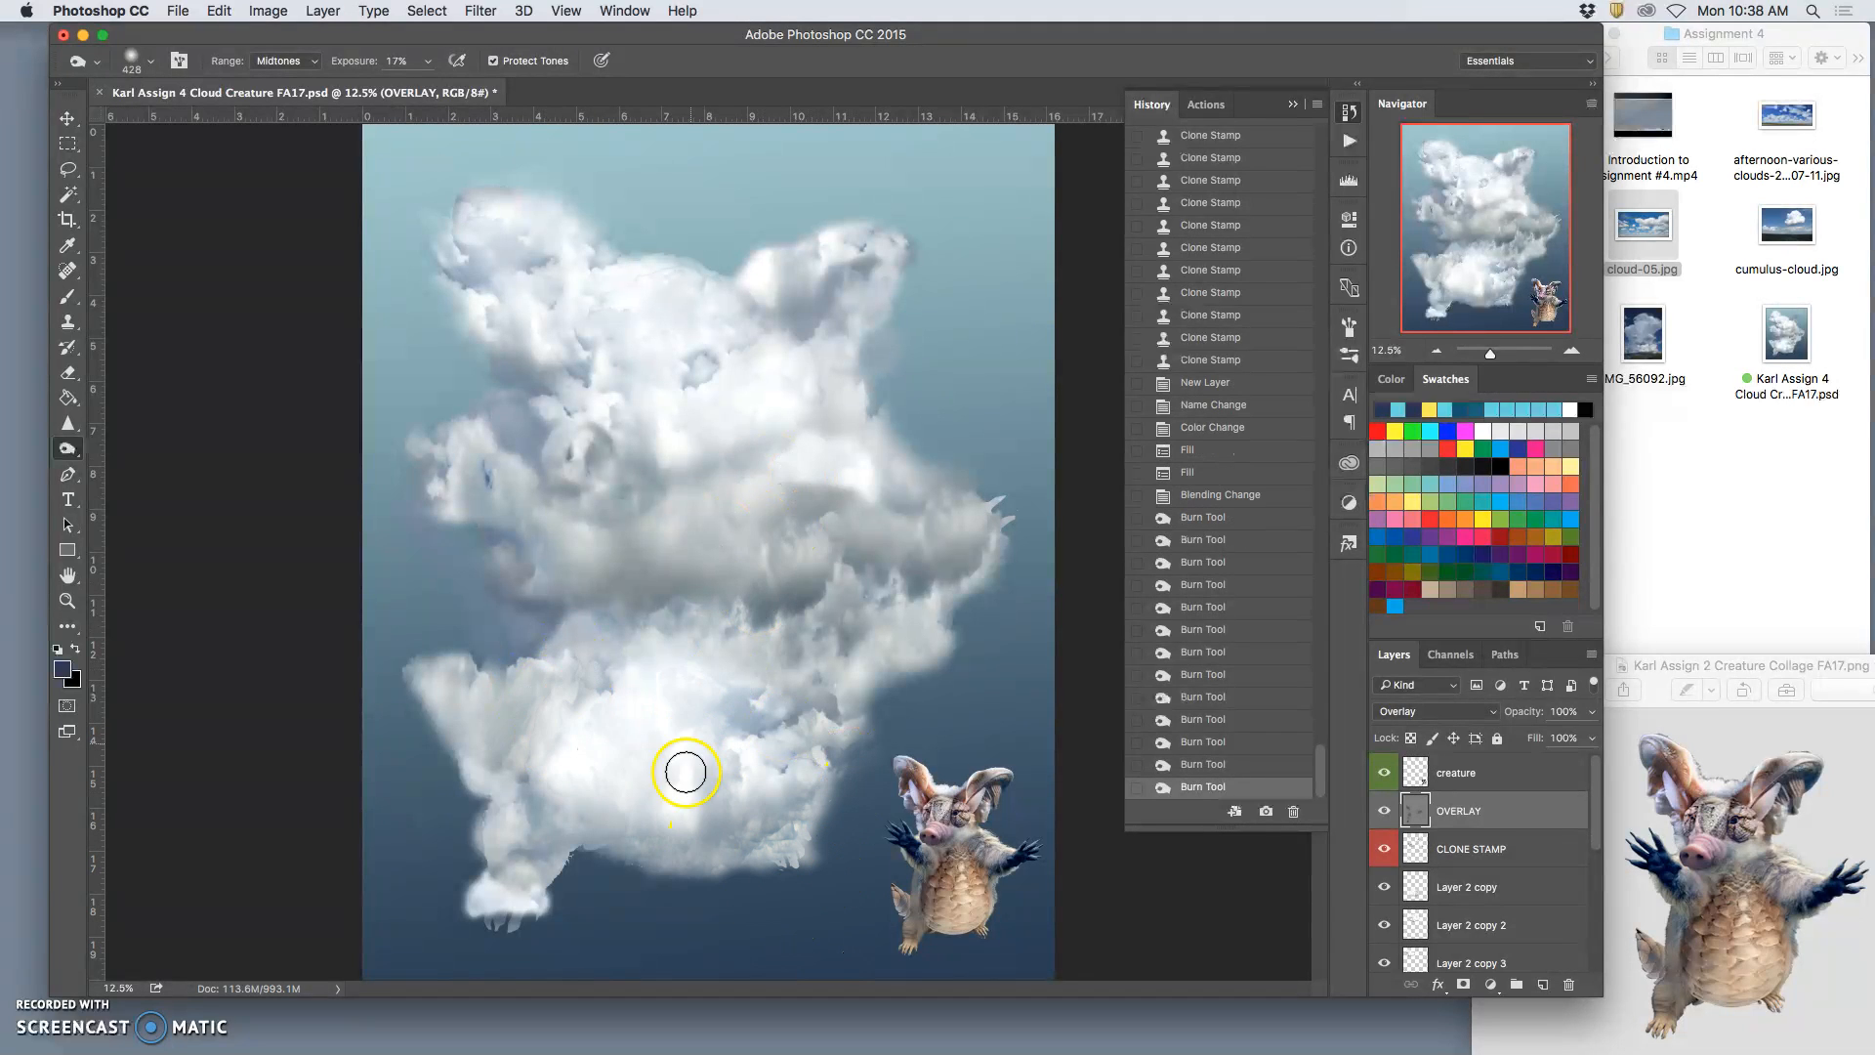
drag(641, 764, 671, 786)
click(612, 734)
Step: Burn a test patch into the sky below the right arm and undo it
mouse_move(1034, 677)
mouse_down()
mouse_move(992, 688)
mouse_move(1039, 682)
mouse_move(1088, 808)
mouse_up()
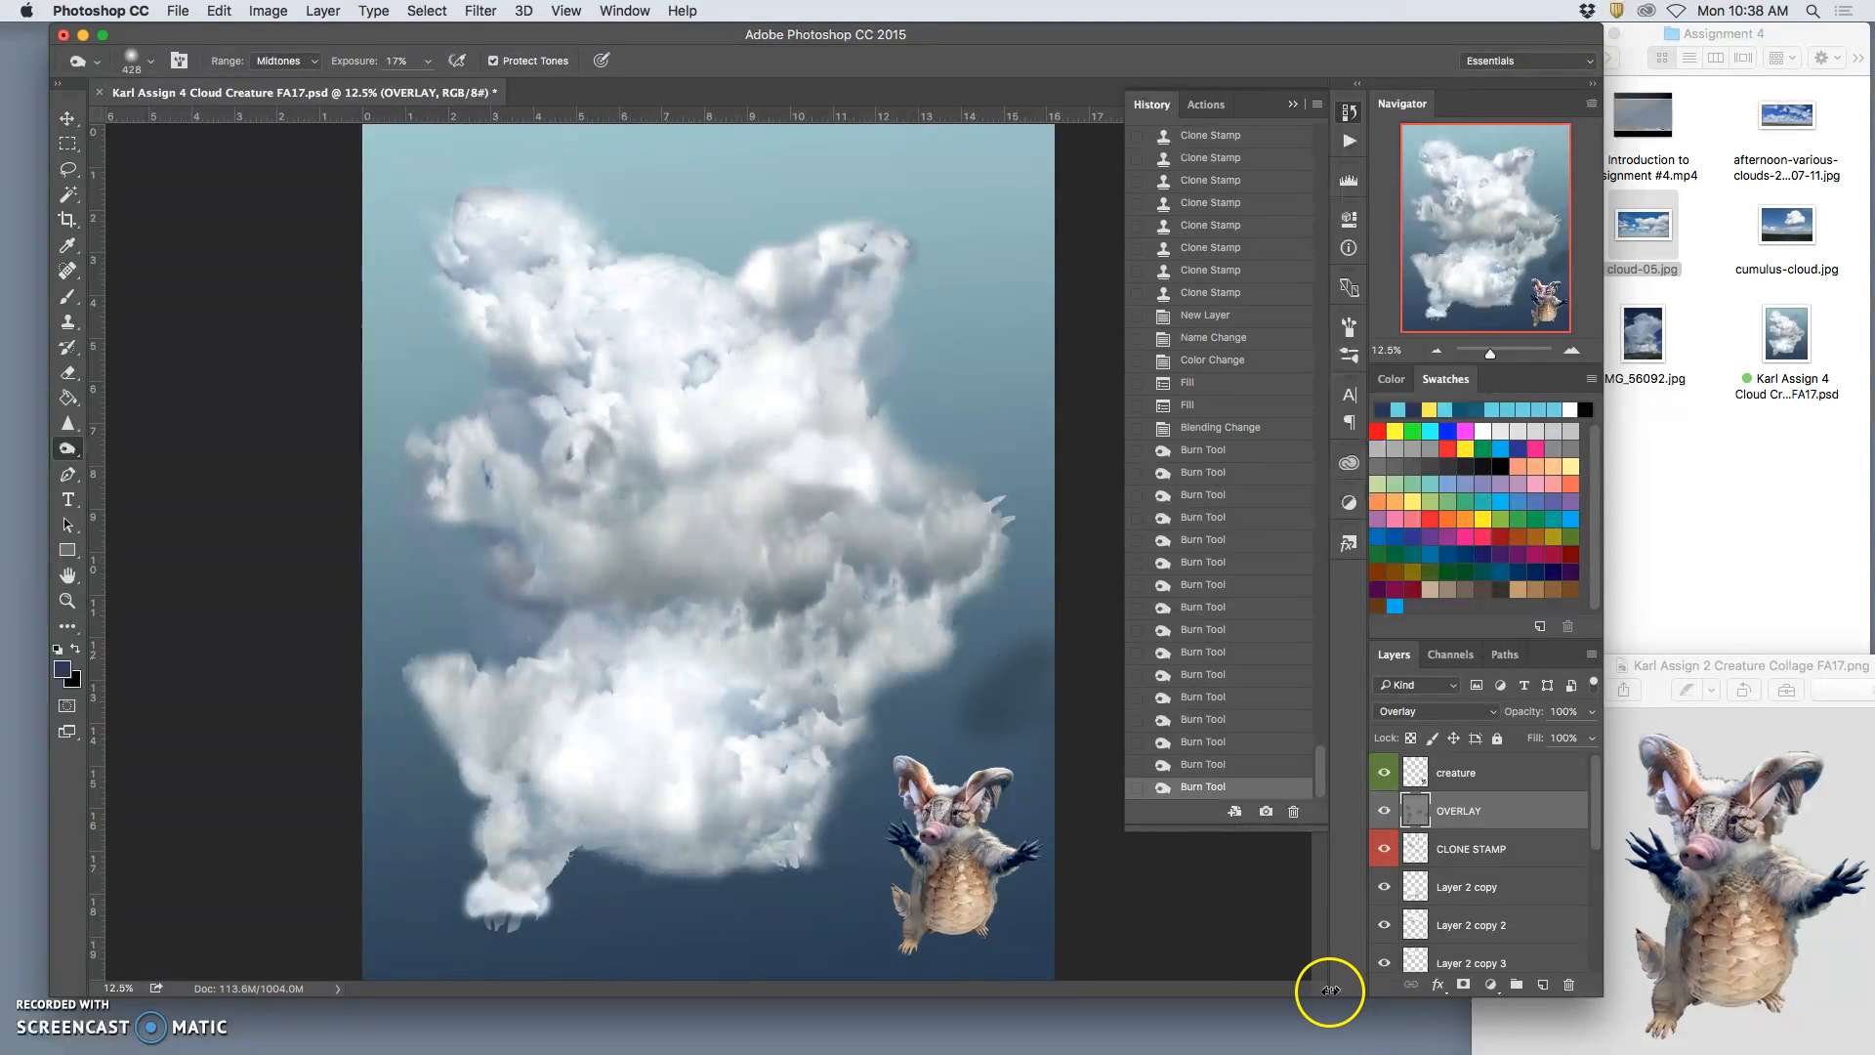
key(super+z)
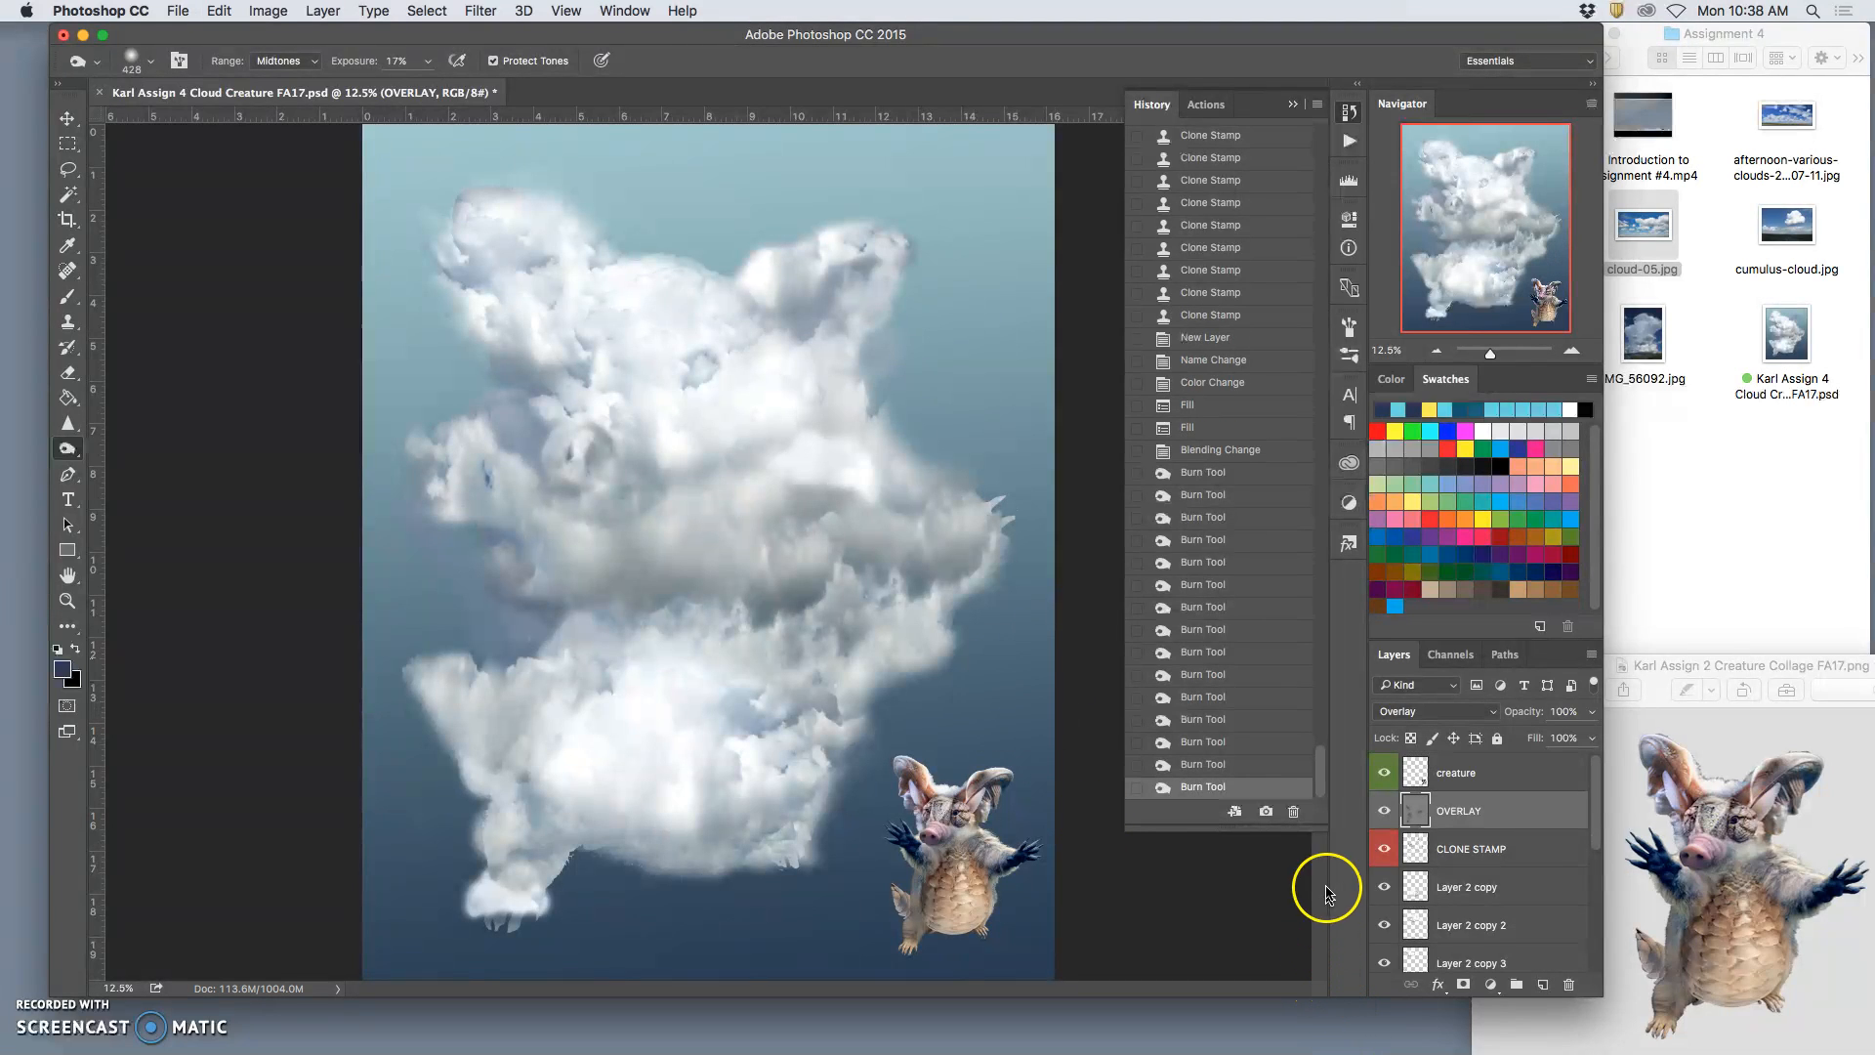
Step: Dodge the midtones at 28% exposure from the base of the right ear across the head to the left arm
click(72, 451)
click(114, 452)
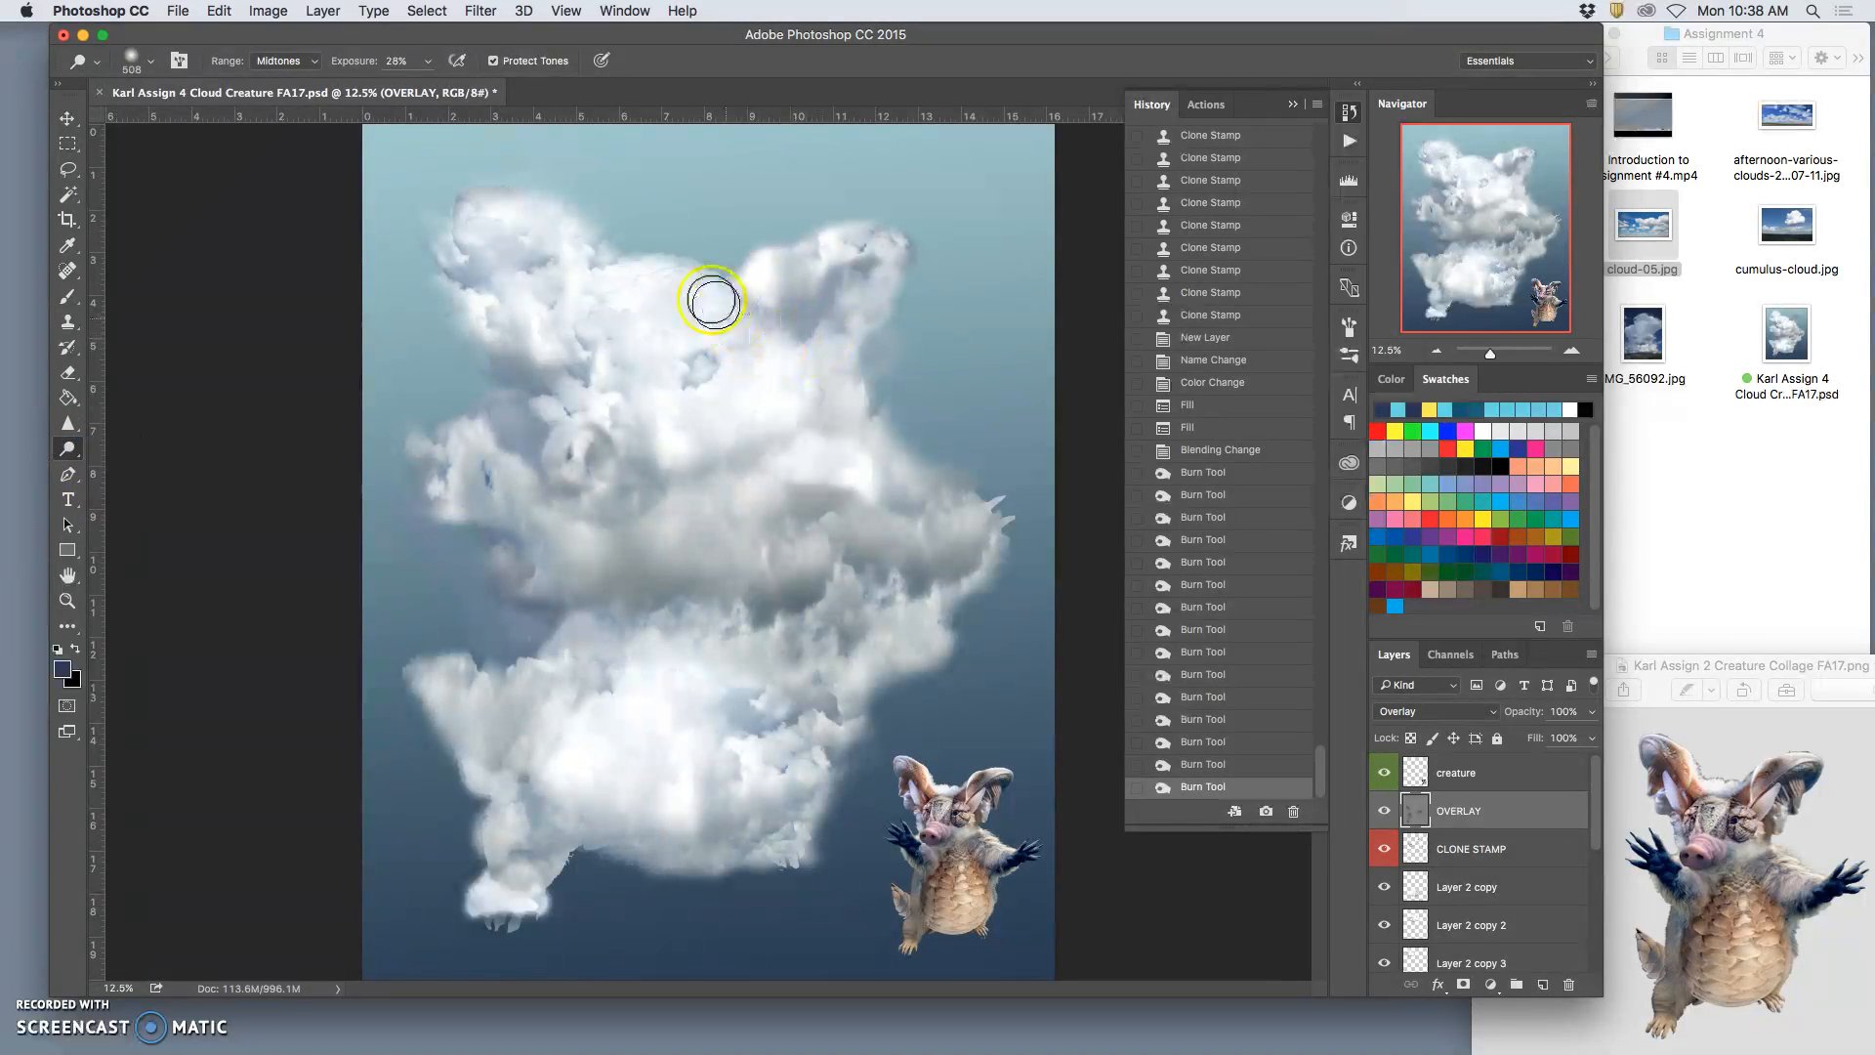
mouse_move(791, 298)
mouse_down()
mouse_move(876, 360)
mouse_move(912, 507)
mouse_move(869, 506)
mouse_move(871, 544)
mouse_move(870, 502)
mouse_move(915, 520)
mouse_move(770, 771)
mouse_move(817, 574)
mouse_move(635, 523)
mouse_move(493, 437)
mouse_move(518, 445)
mouse_up()
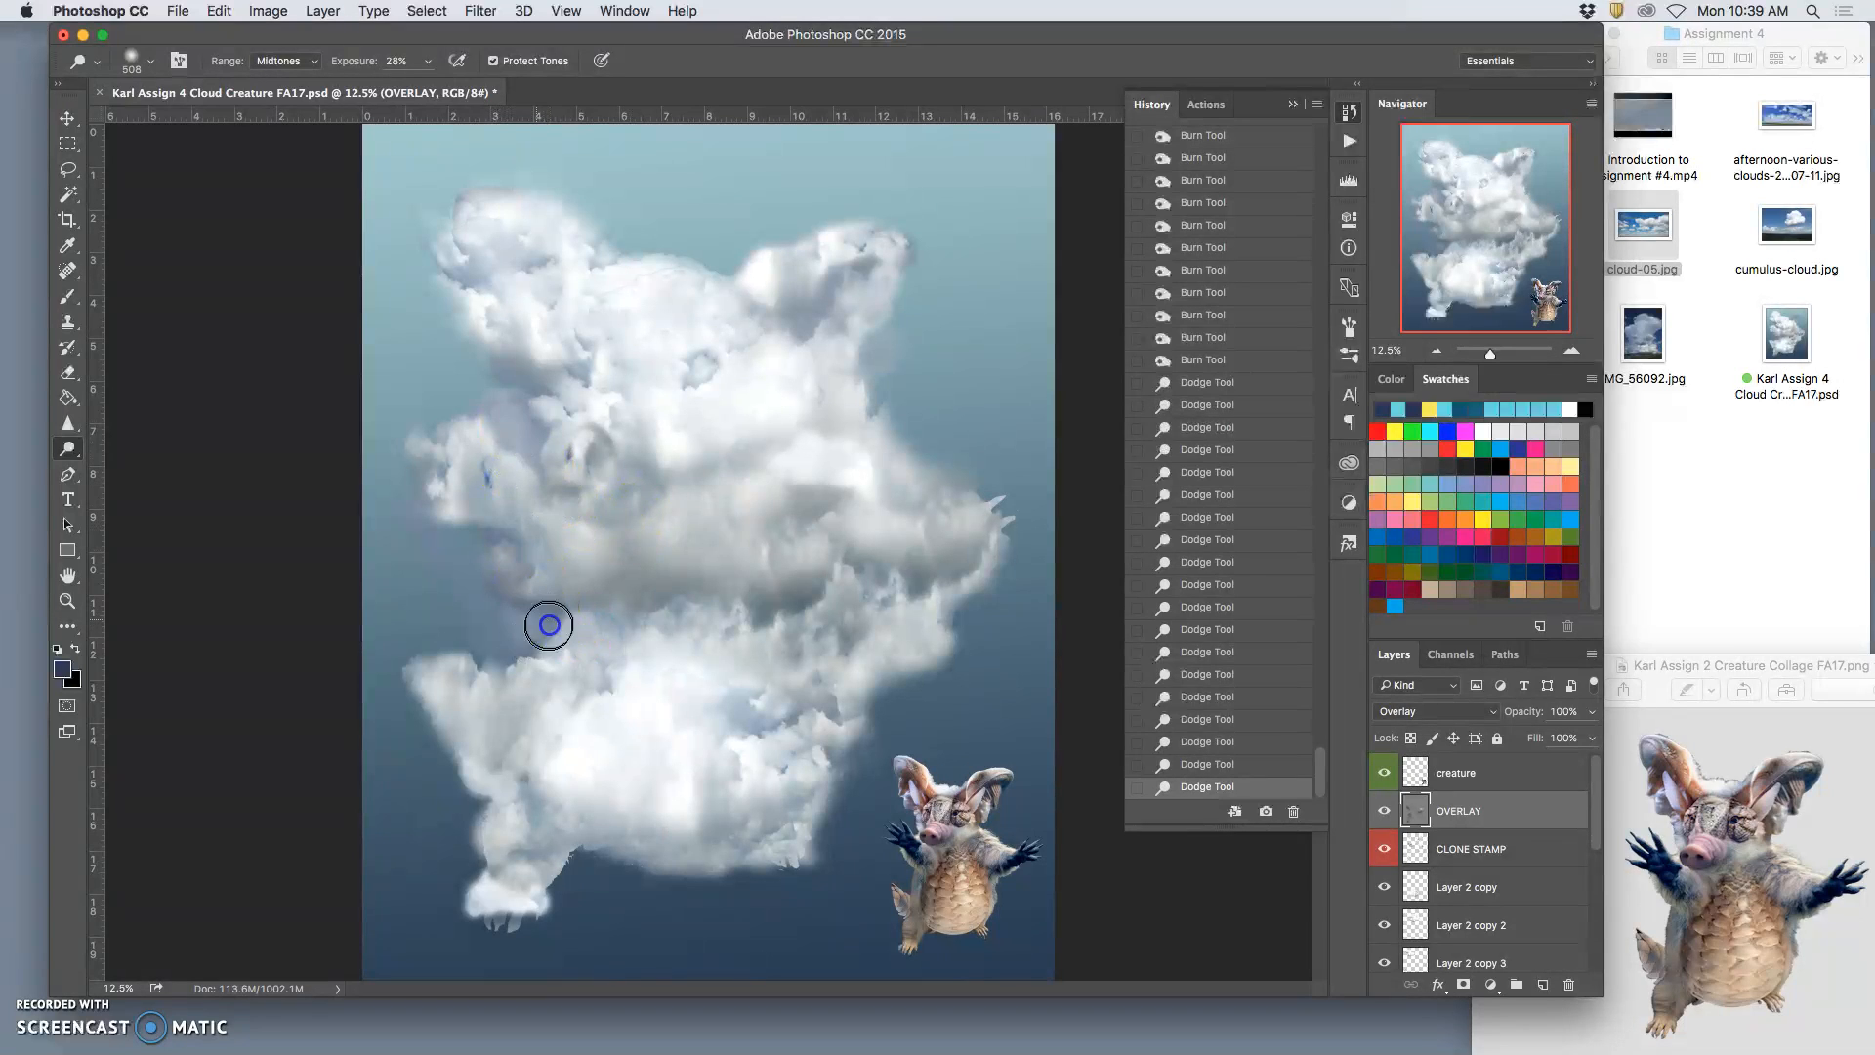
Step: Dodge highlights into the top of the belly and across the chest beneath the snout
drag(478, 677, 635, 703)
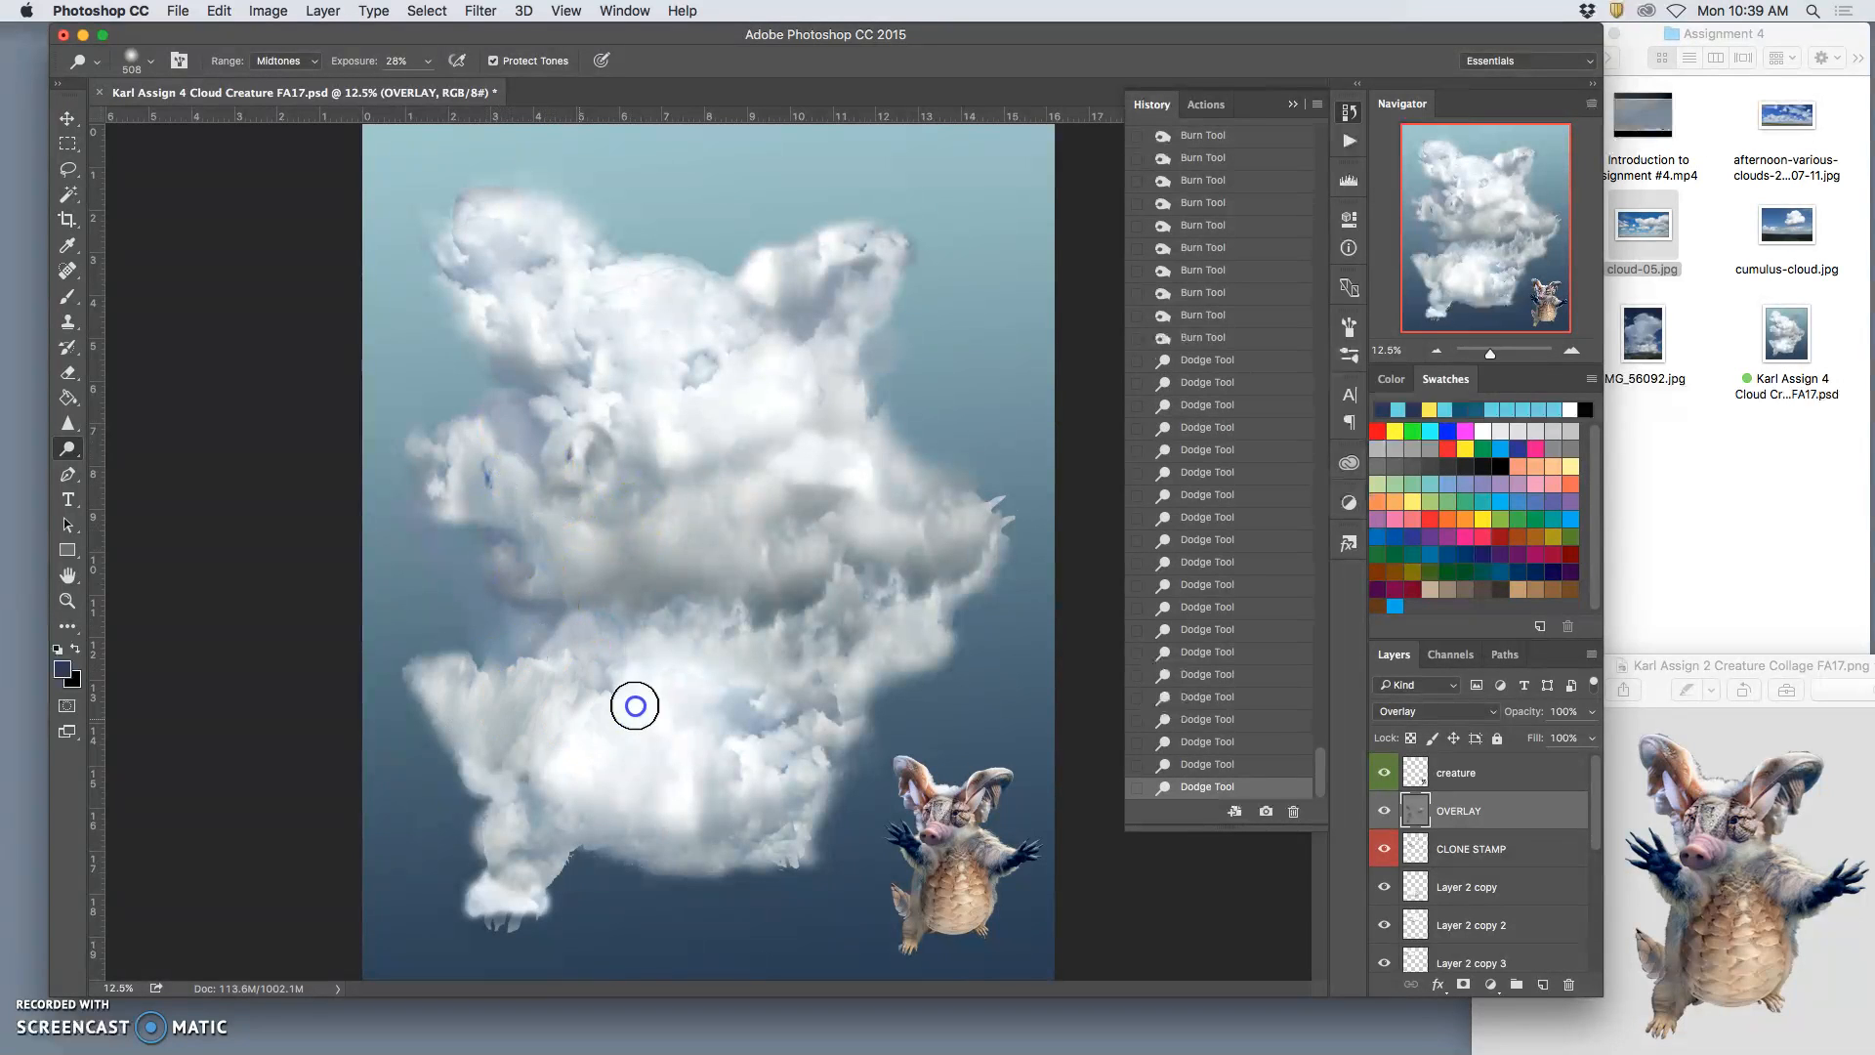
click(786, 720)
click(786, 720)
drag(801, 615, 781, 607)
mouse_move(758, 576)
mouse_down()
mouse_move(739, 555)
mouse_move(665, 612)
mouse_move(671, 596)
mouse_up()
mouse_move(670, 577)
mouse_down()
mouse_move(635, 599)
mouse_move(680, 628)
mouse_move(766, 628)
mouse_move(707, 660)
mouse_move(837, 607)
mouse_up()
click(758, 636)
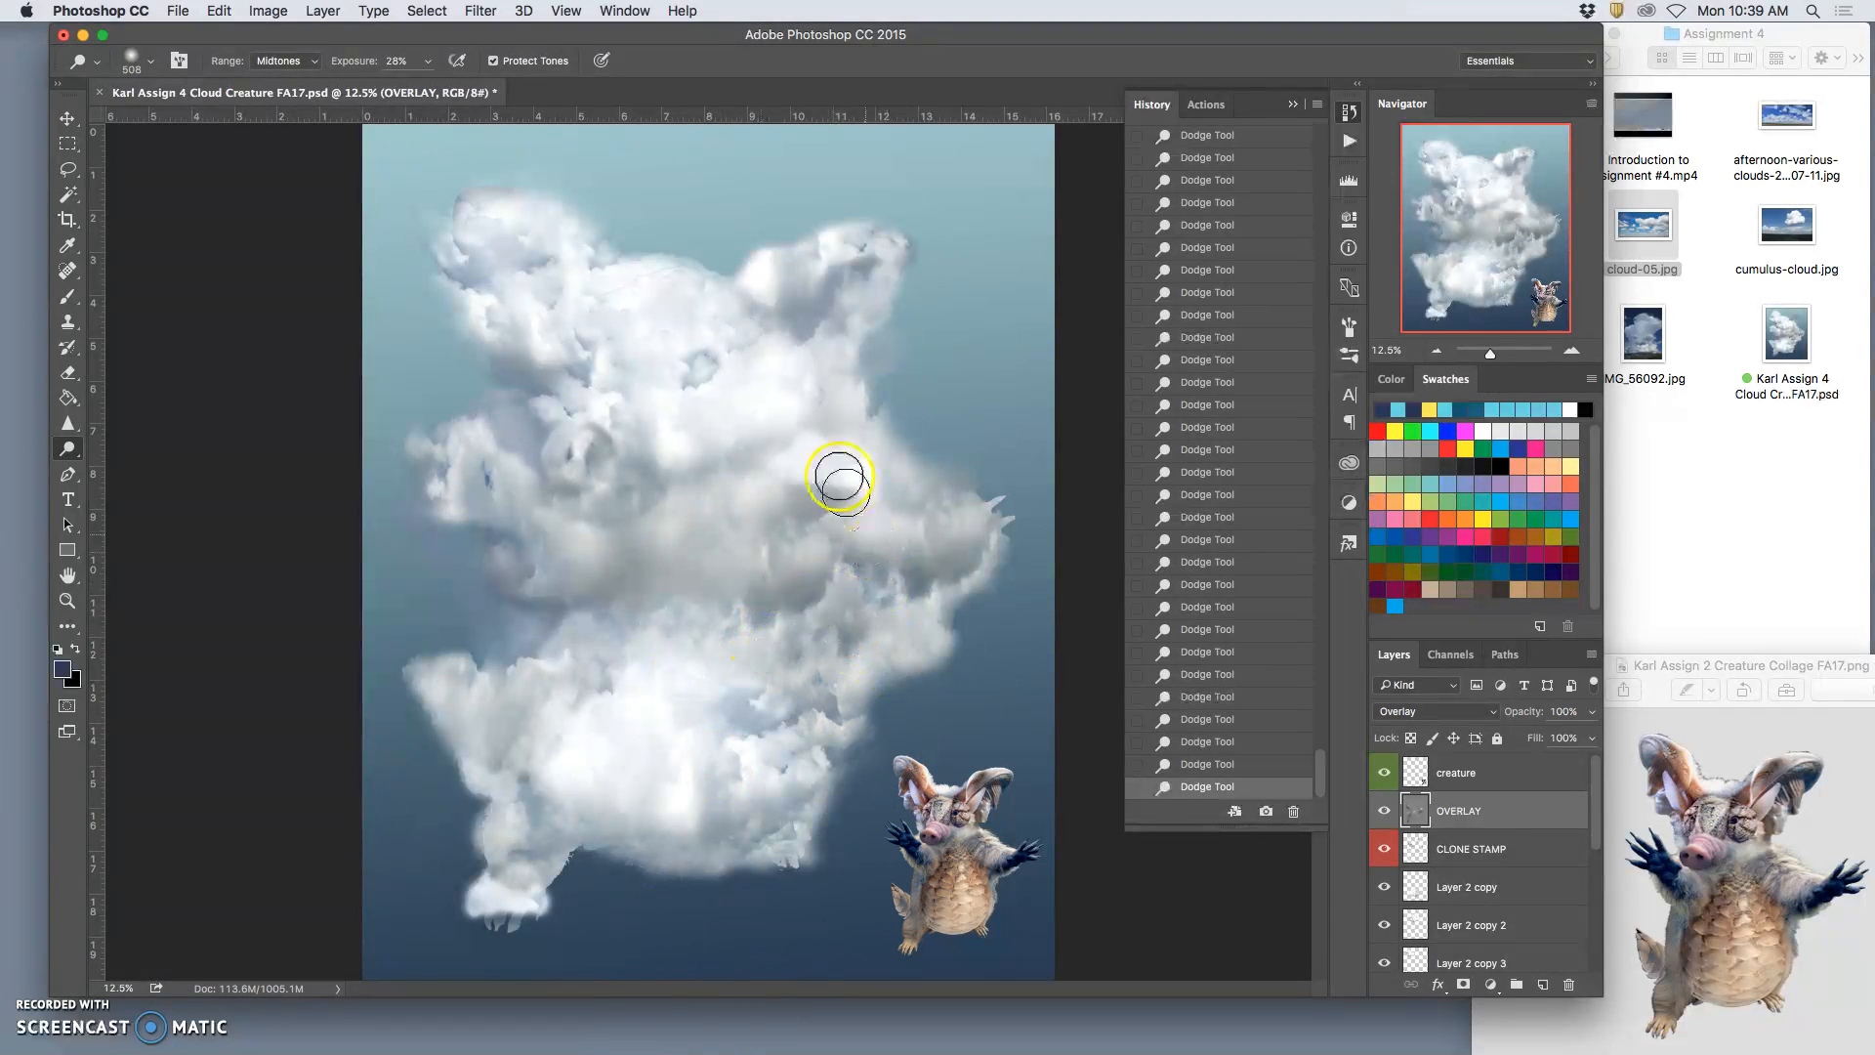
Step: Dodge highlights into the upper-right ear, the area beside the snout, the lower-left foot and the left hand
mouse_move(831, 303)
mouse_down()
mouse_move(871, 231)
mouse_move(911, 271)
mouse_move(875, 235)
mouse_up()
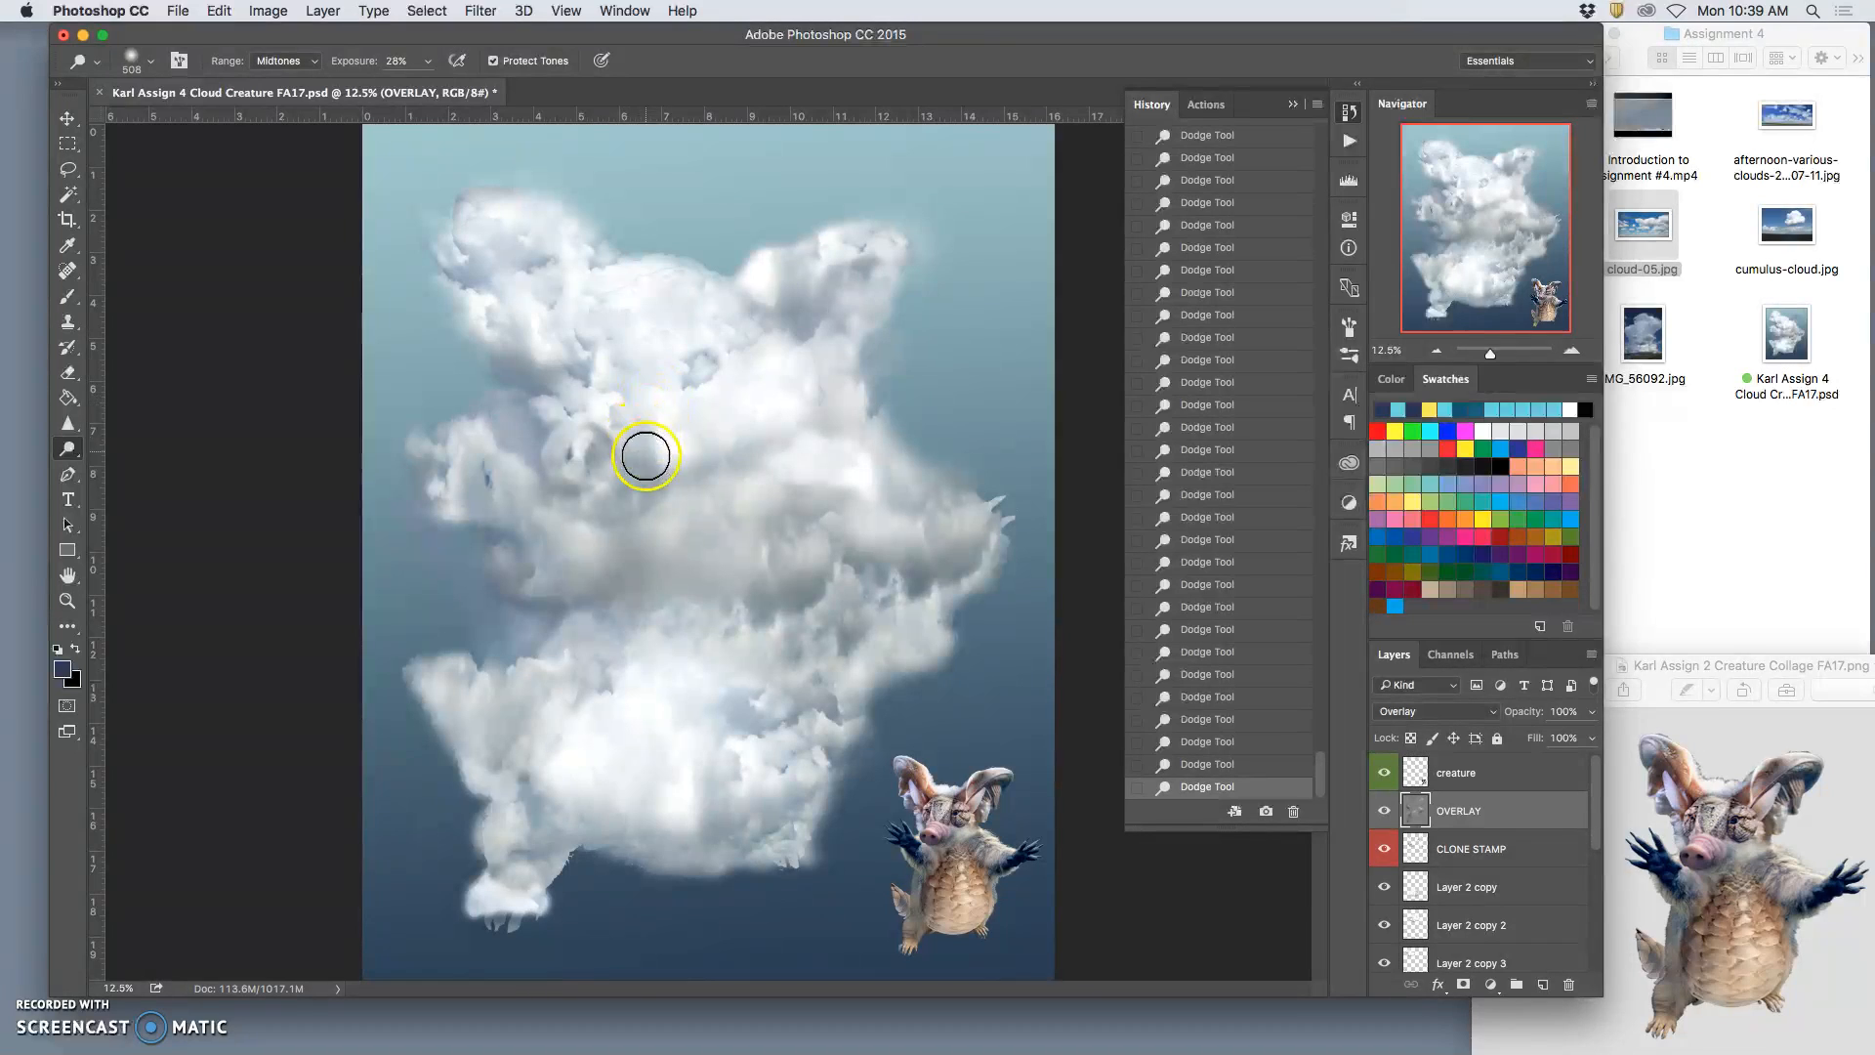
drag(644, 429, 623, 471)
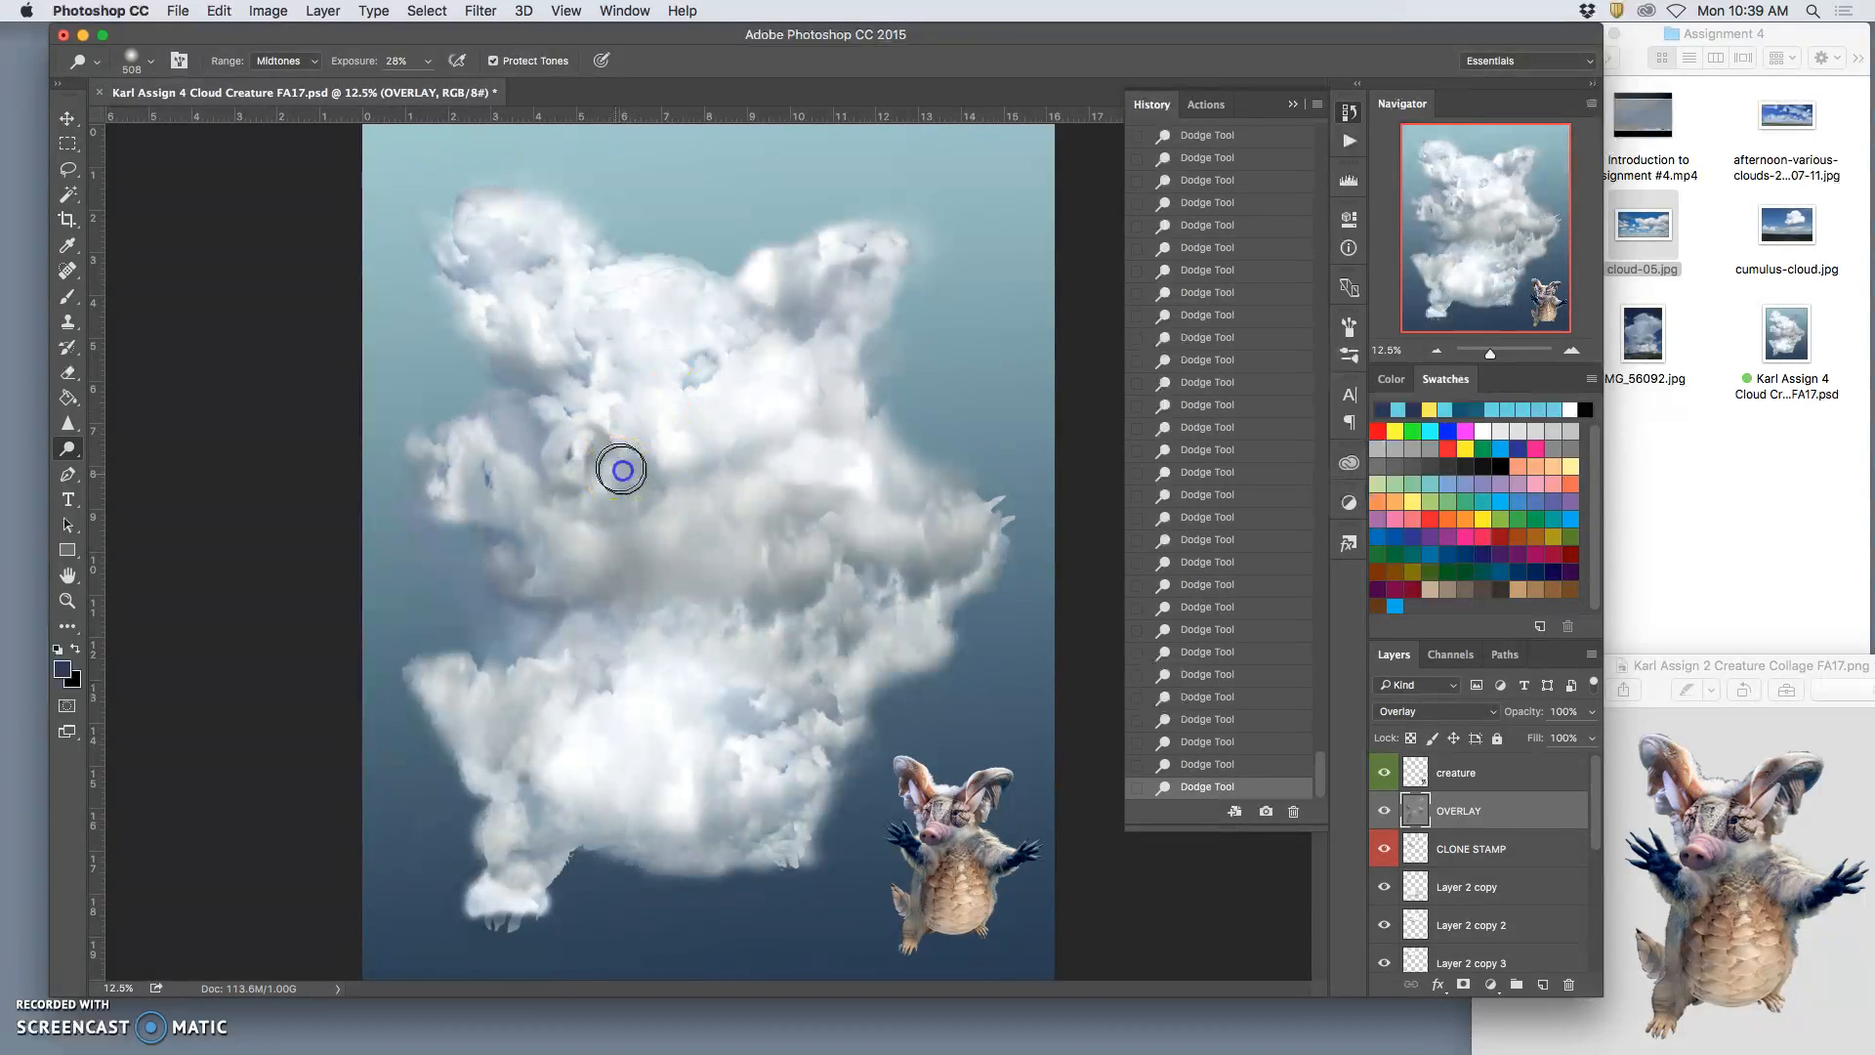
drag(510, 869, 564, 845)
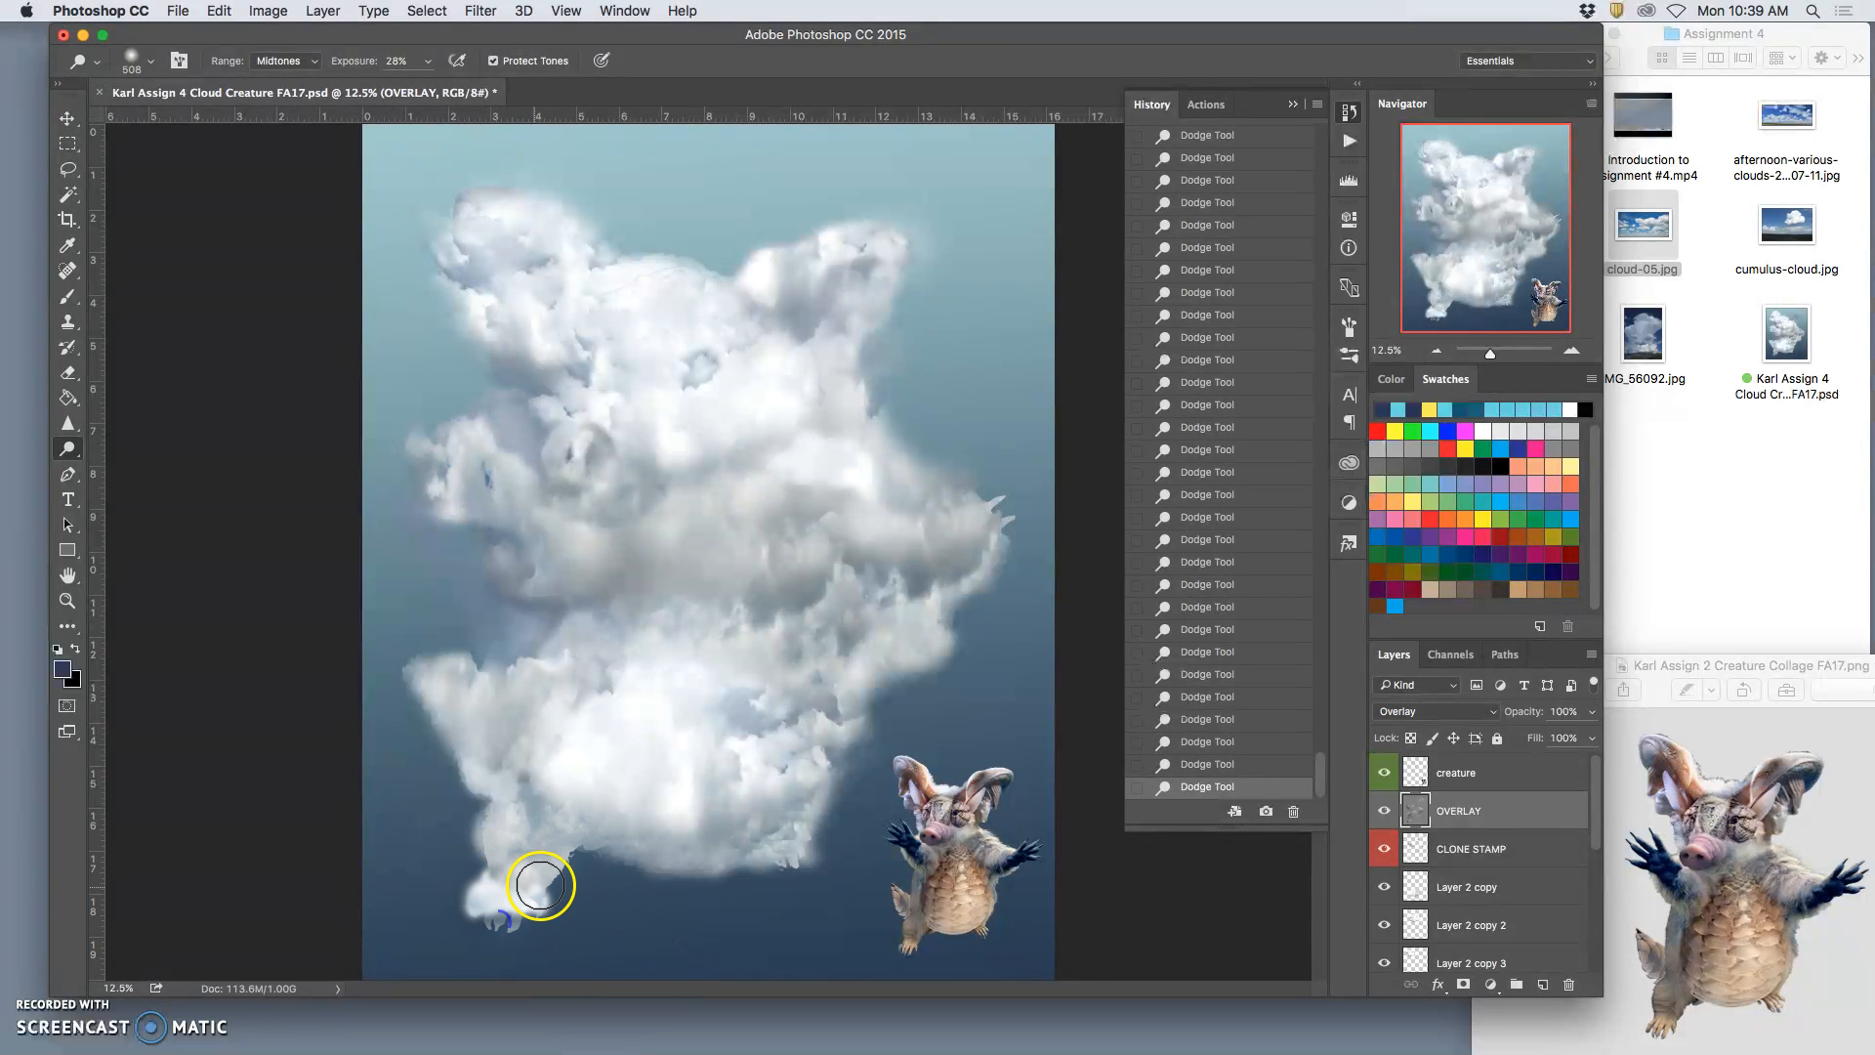
click(481, 475)
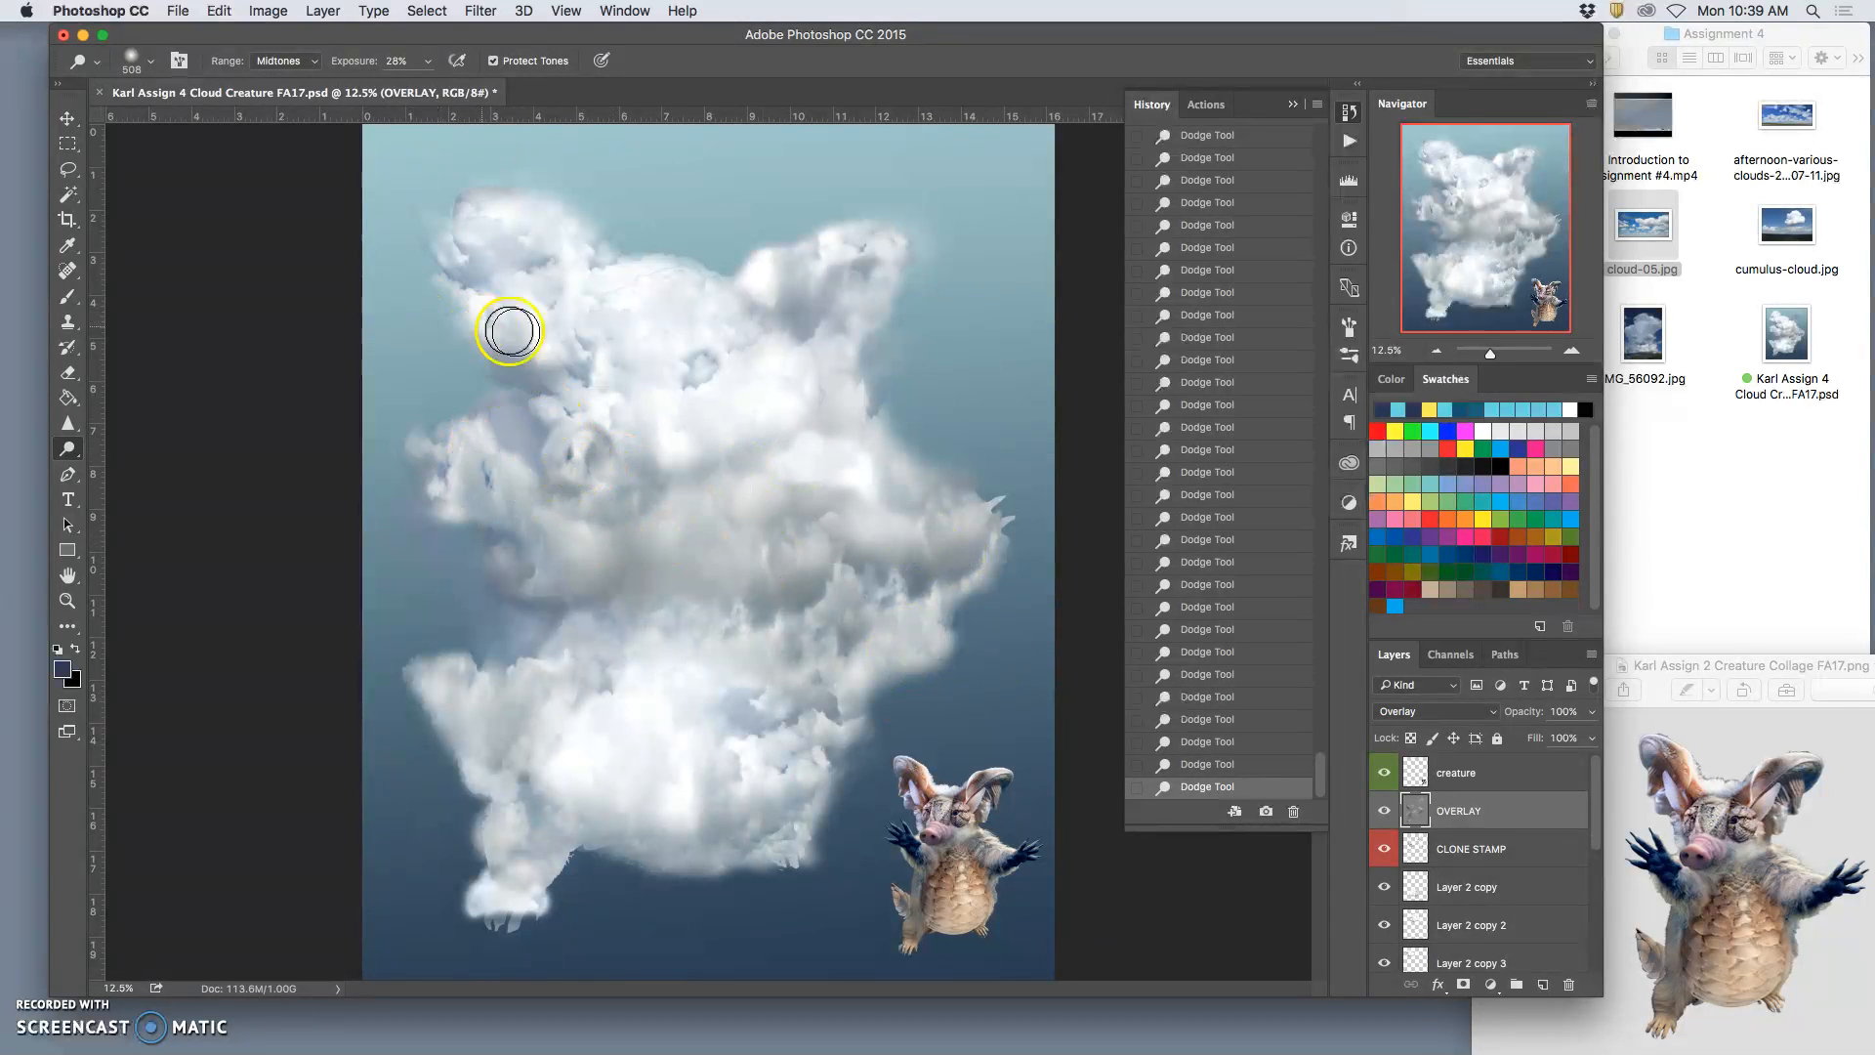
Step: Clone cloud texture over the blue spot in the left hand on the CLONE STAMP layer
click(1468, 844)
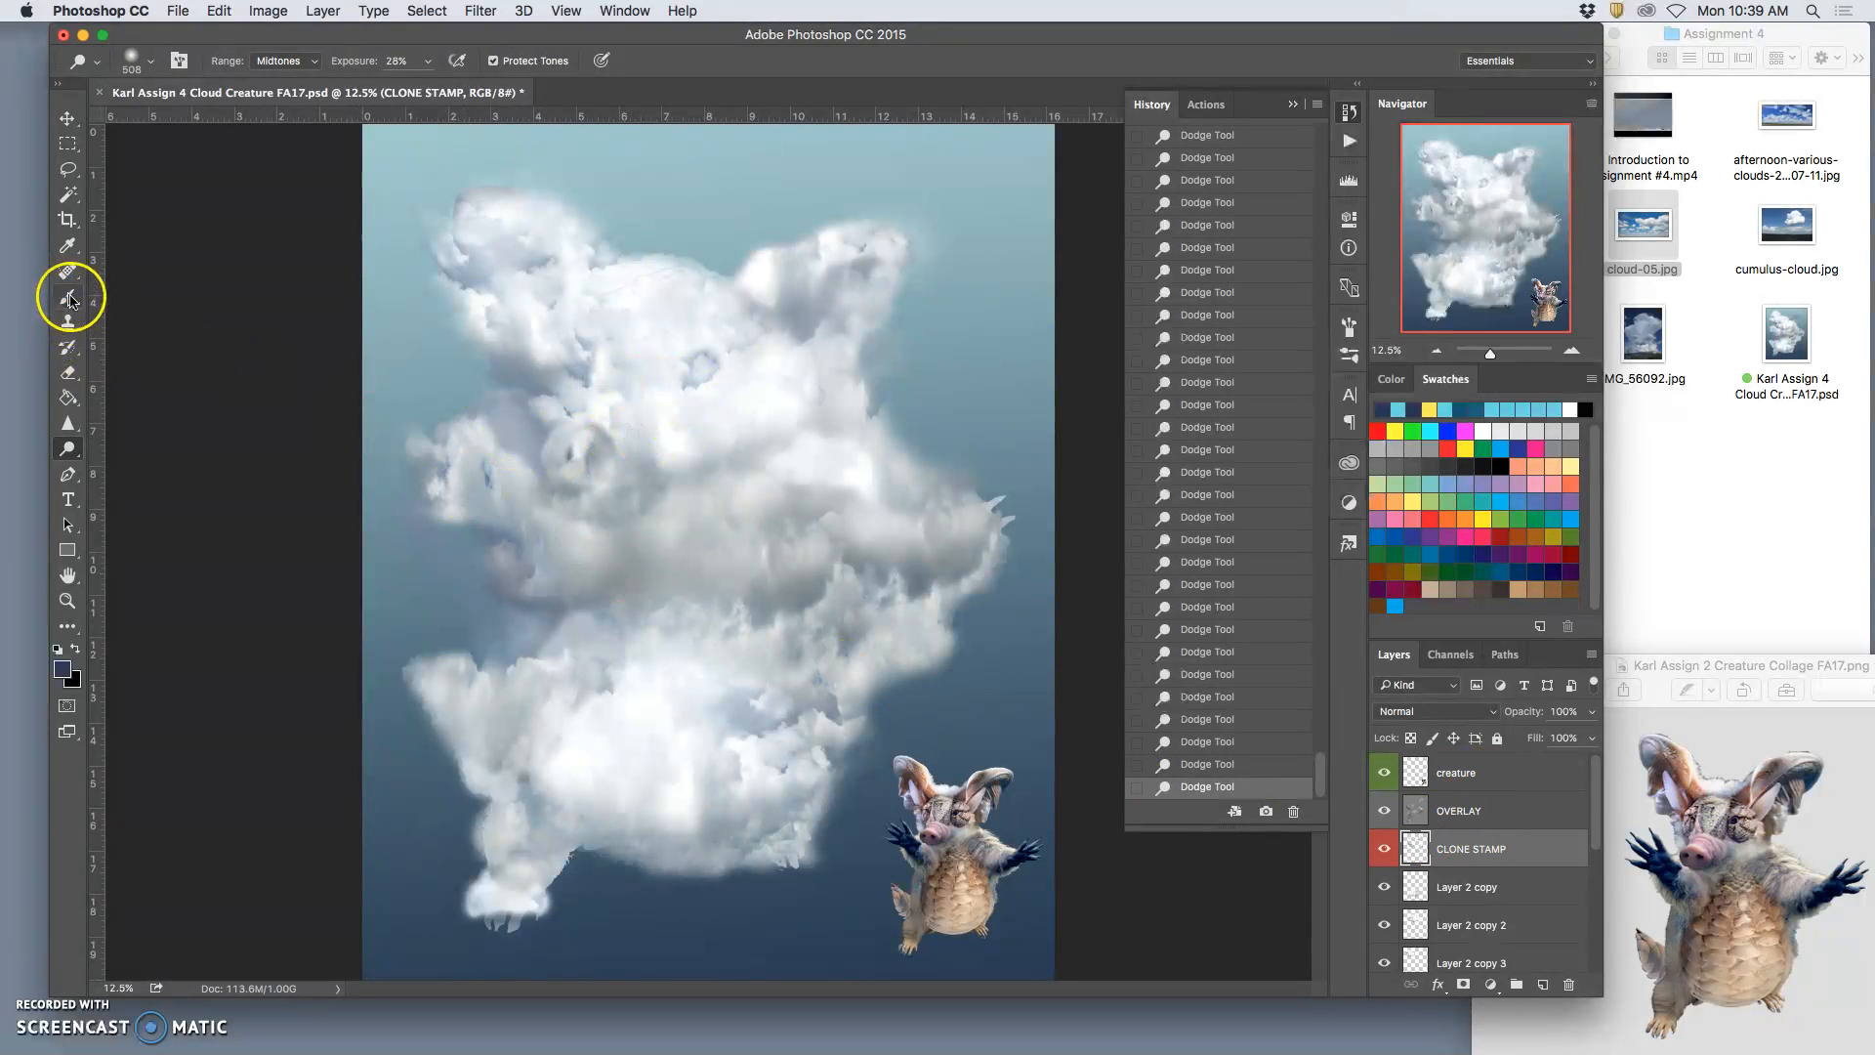
click(69, 326)
mouse_move(516, 459)
mouse_down()
mouse_move(479, 482)
mouse_move(499, 458)
mouse_move(501, 500)
mouse_move(482, 472)
mouse_move(686, 496)
mouse_move(620, 556)
mouse_move(494, 486)
mouse_up()
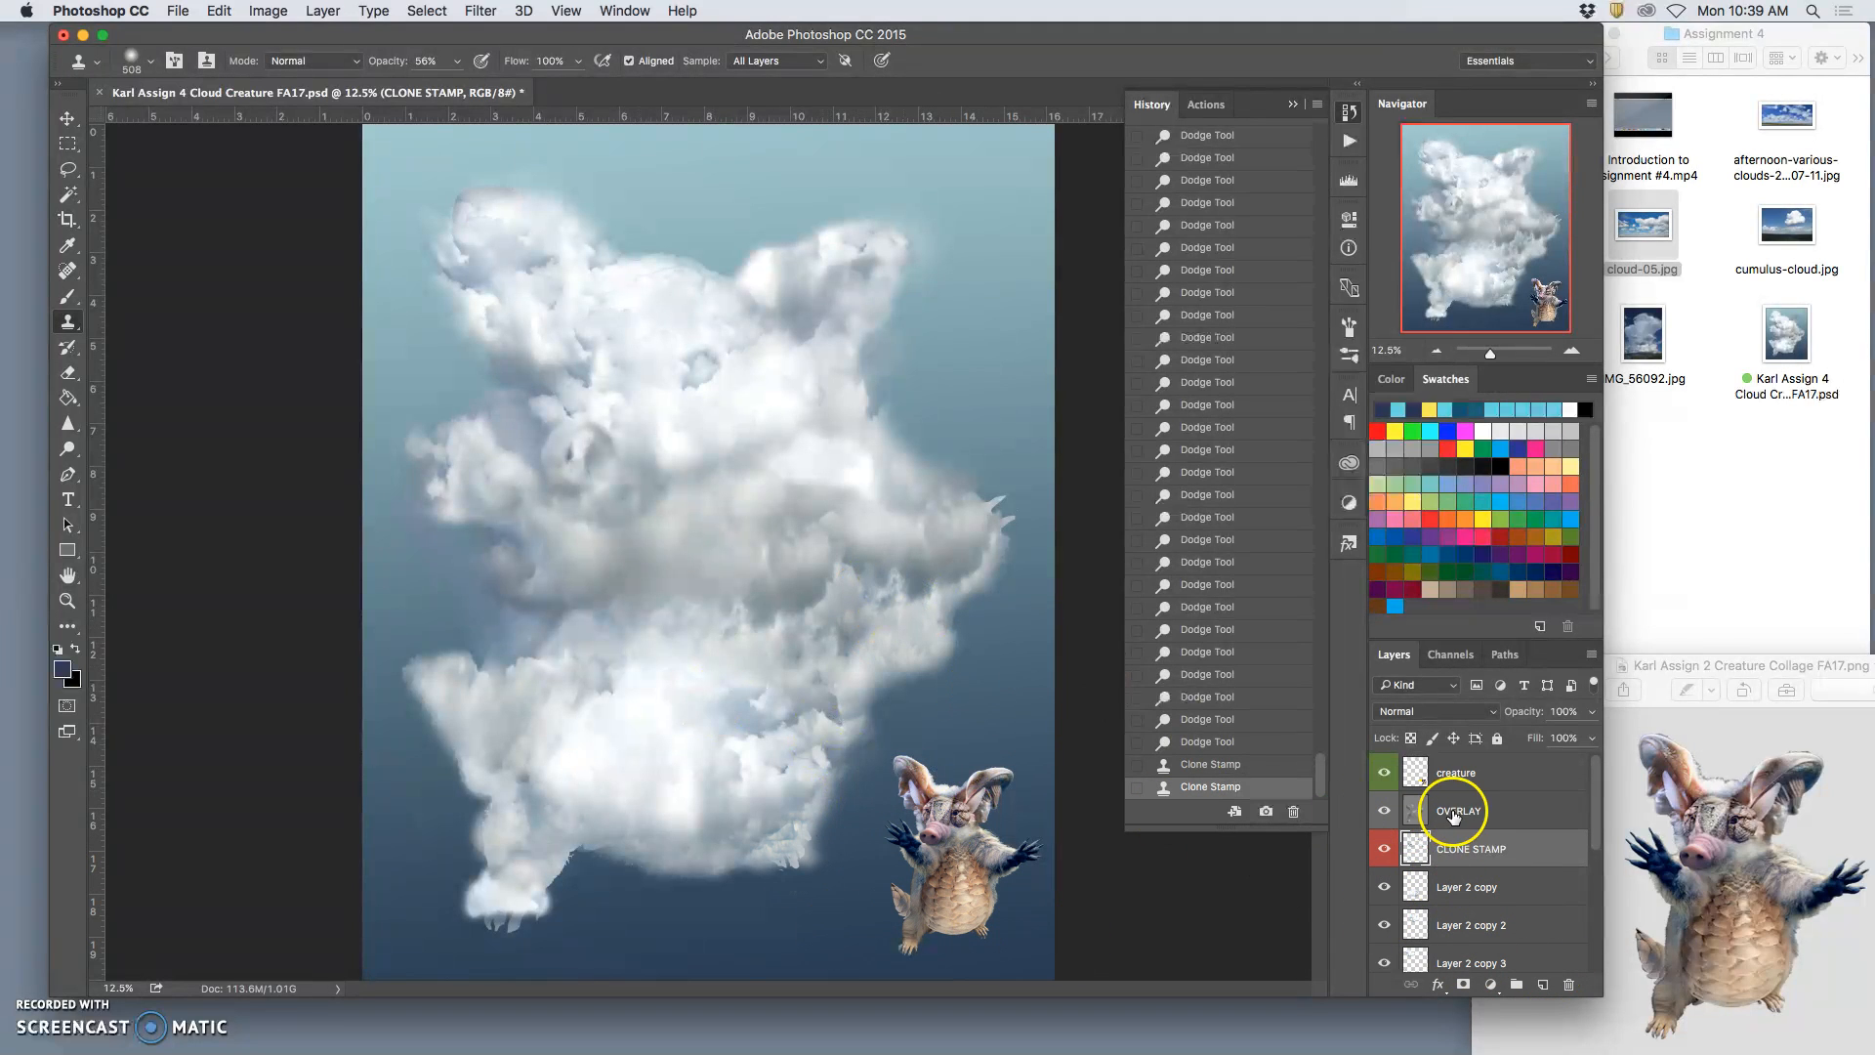
Step: Select the OVERLAY layer and set up the Smudge tool with a soft 508 px brush
click(1454, 815)
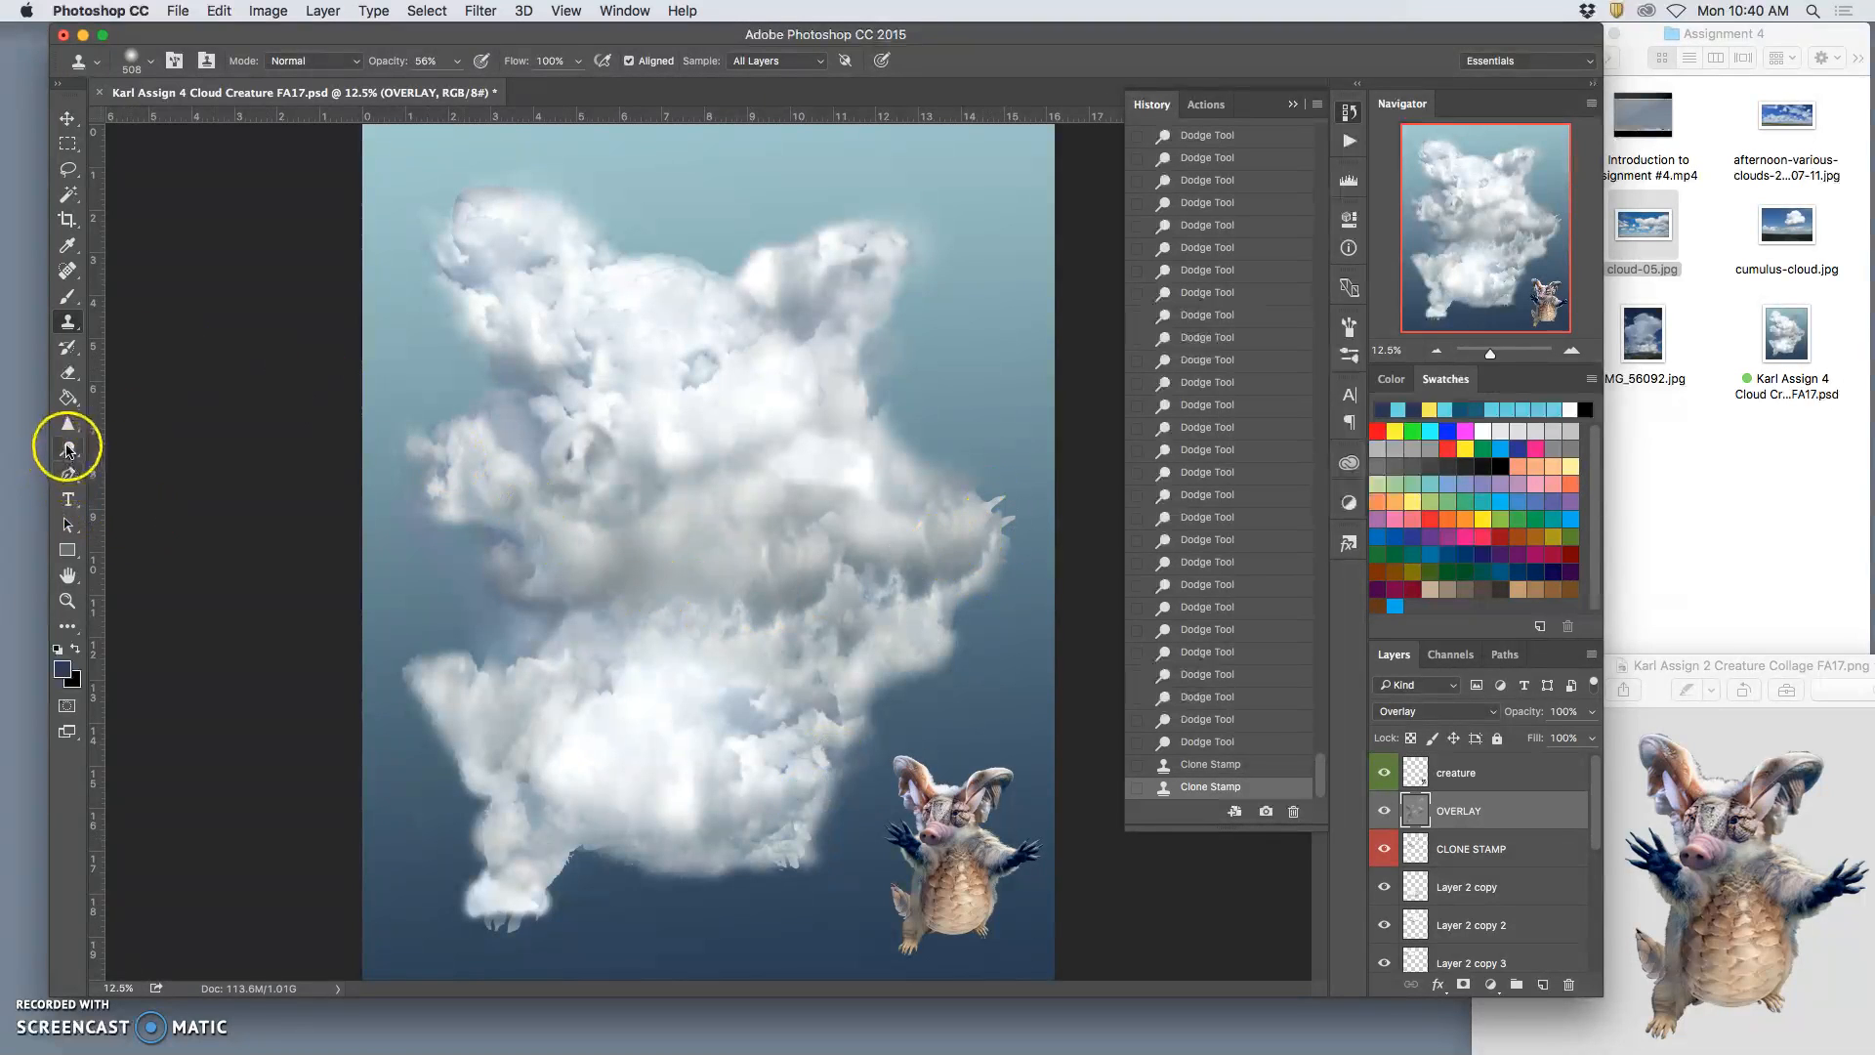
click(71, 450)
click(70, 427)
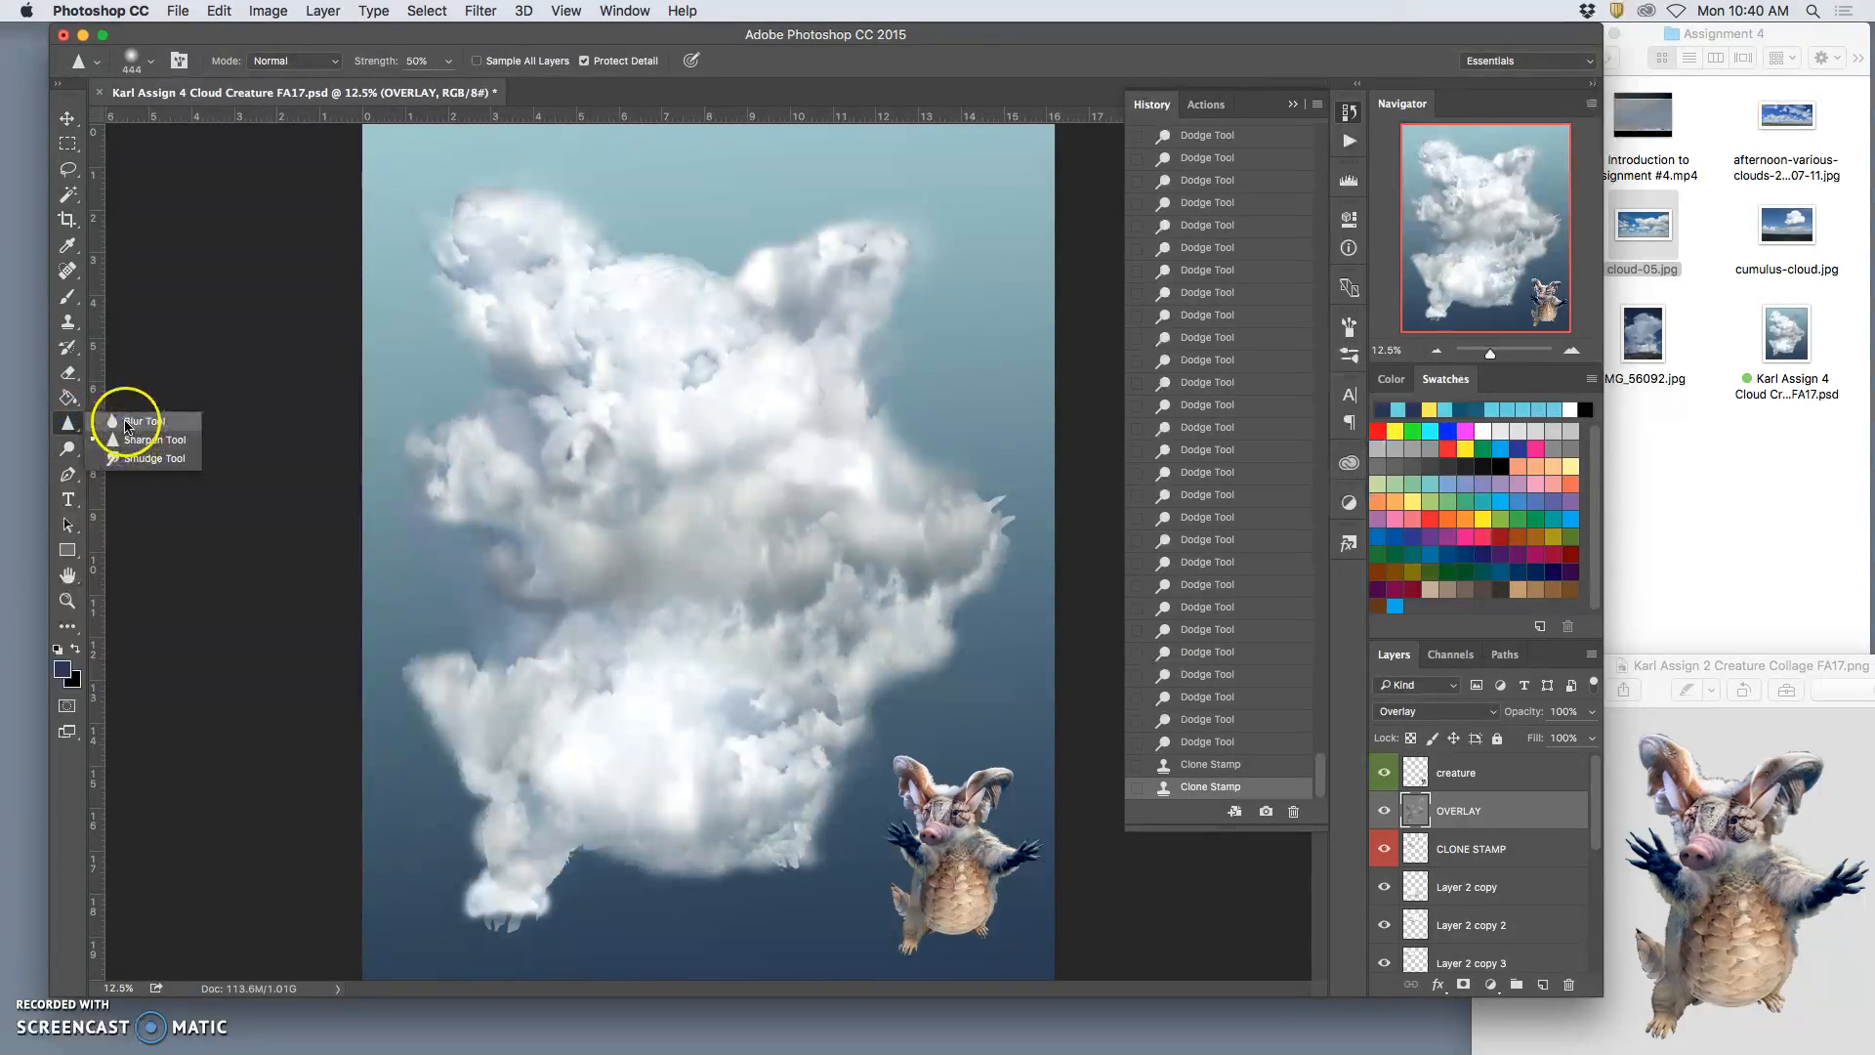
click(138, 459)
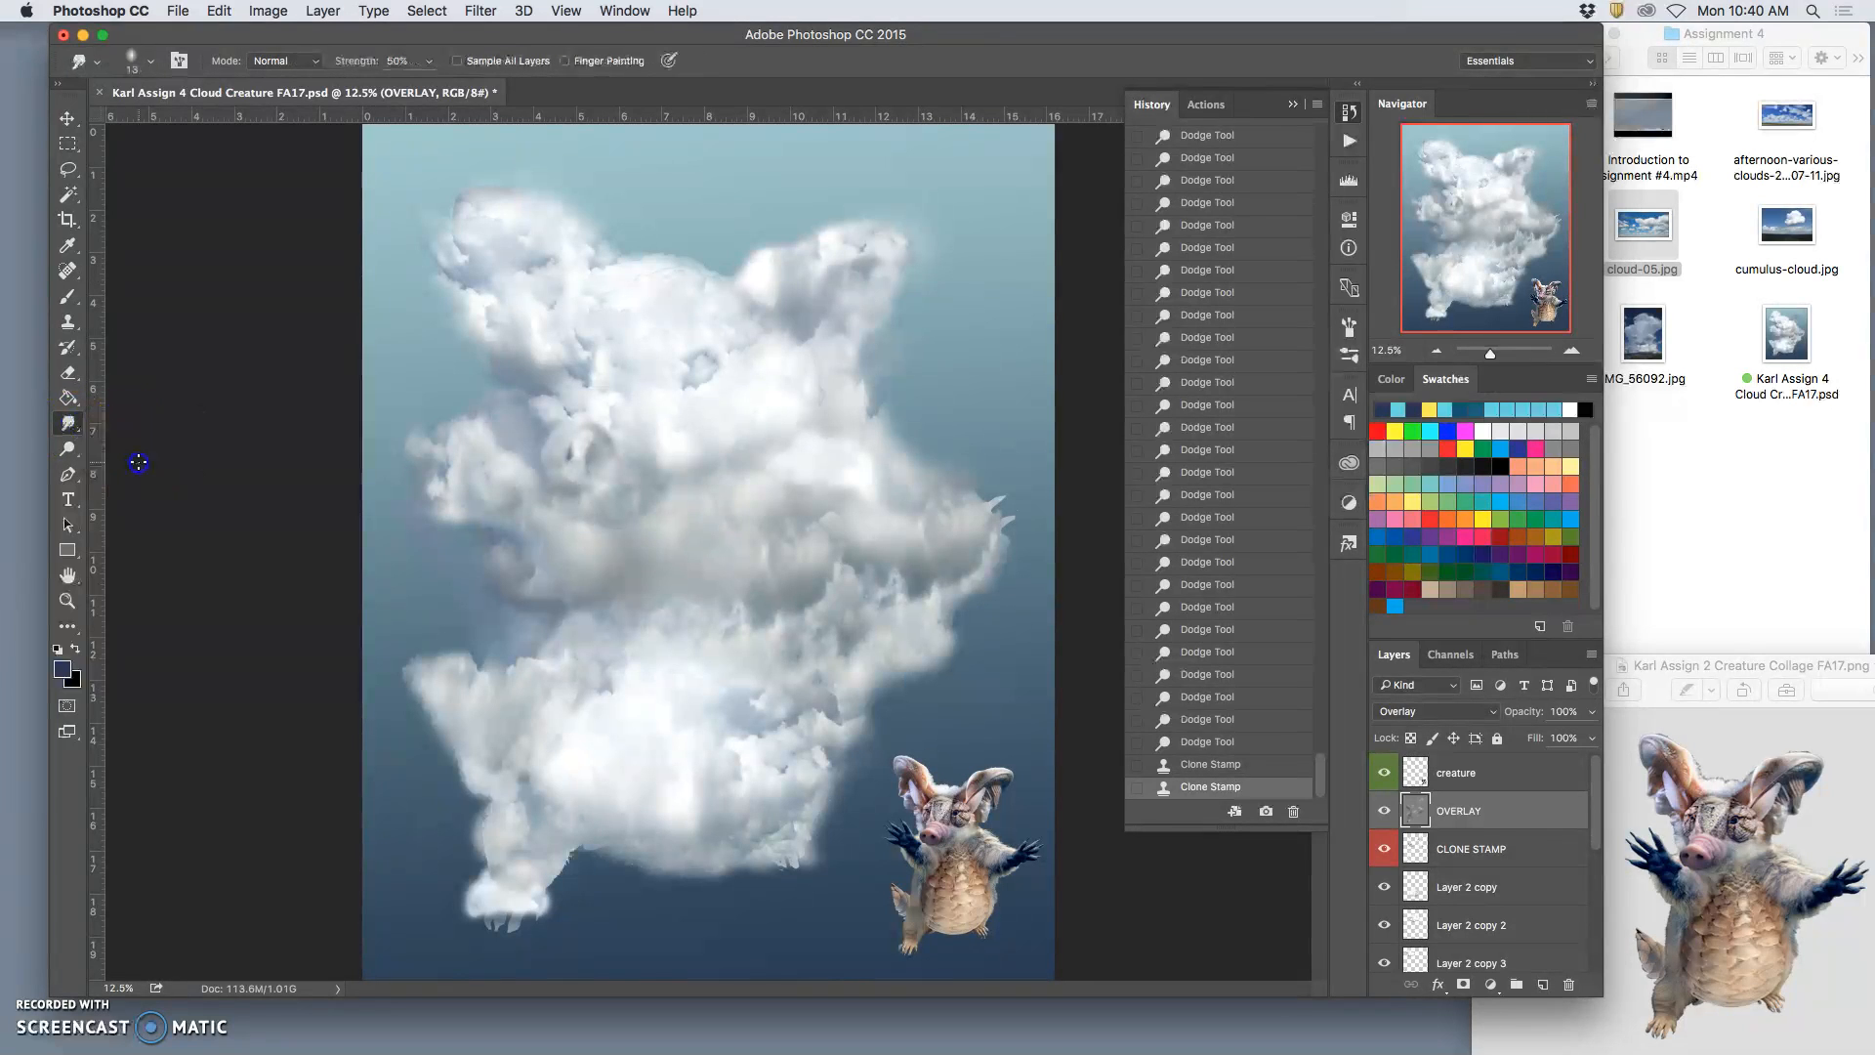
click(150, 61)
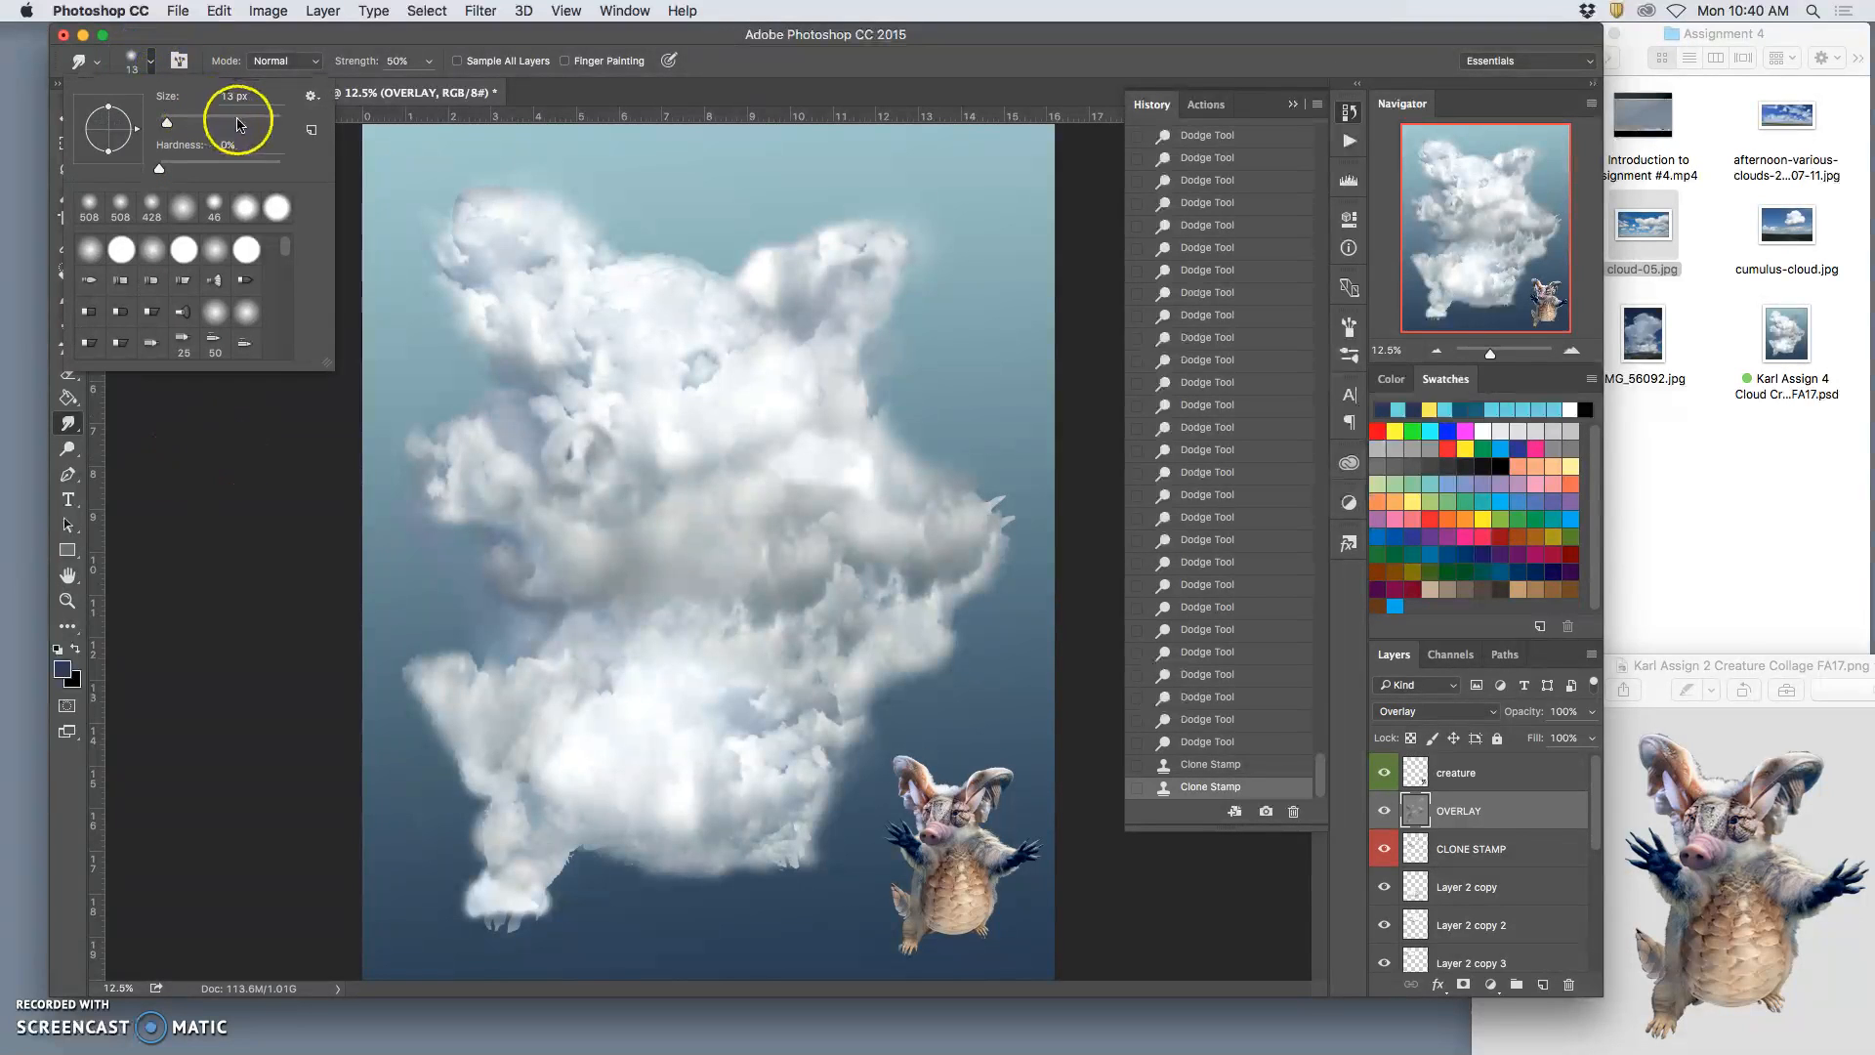
click(267, 121)
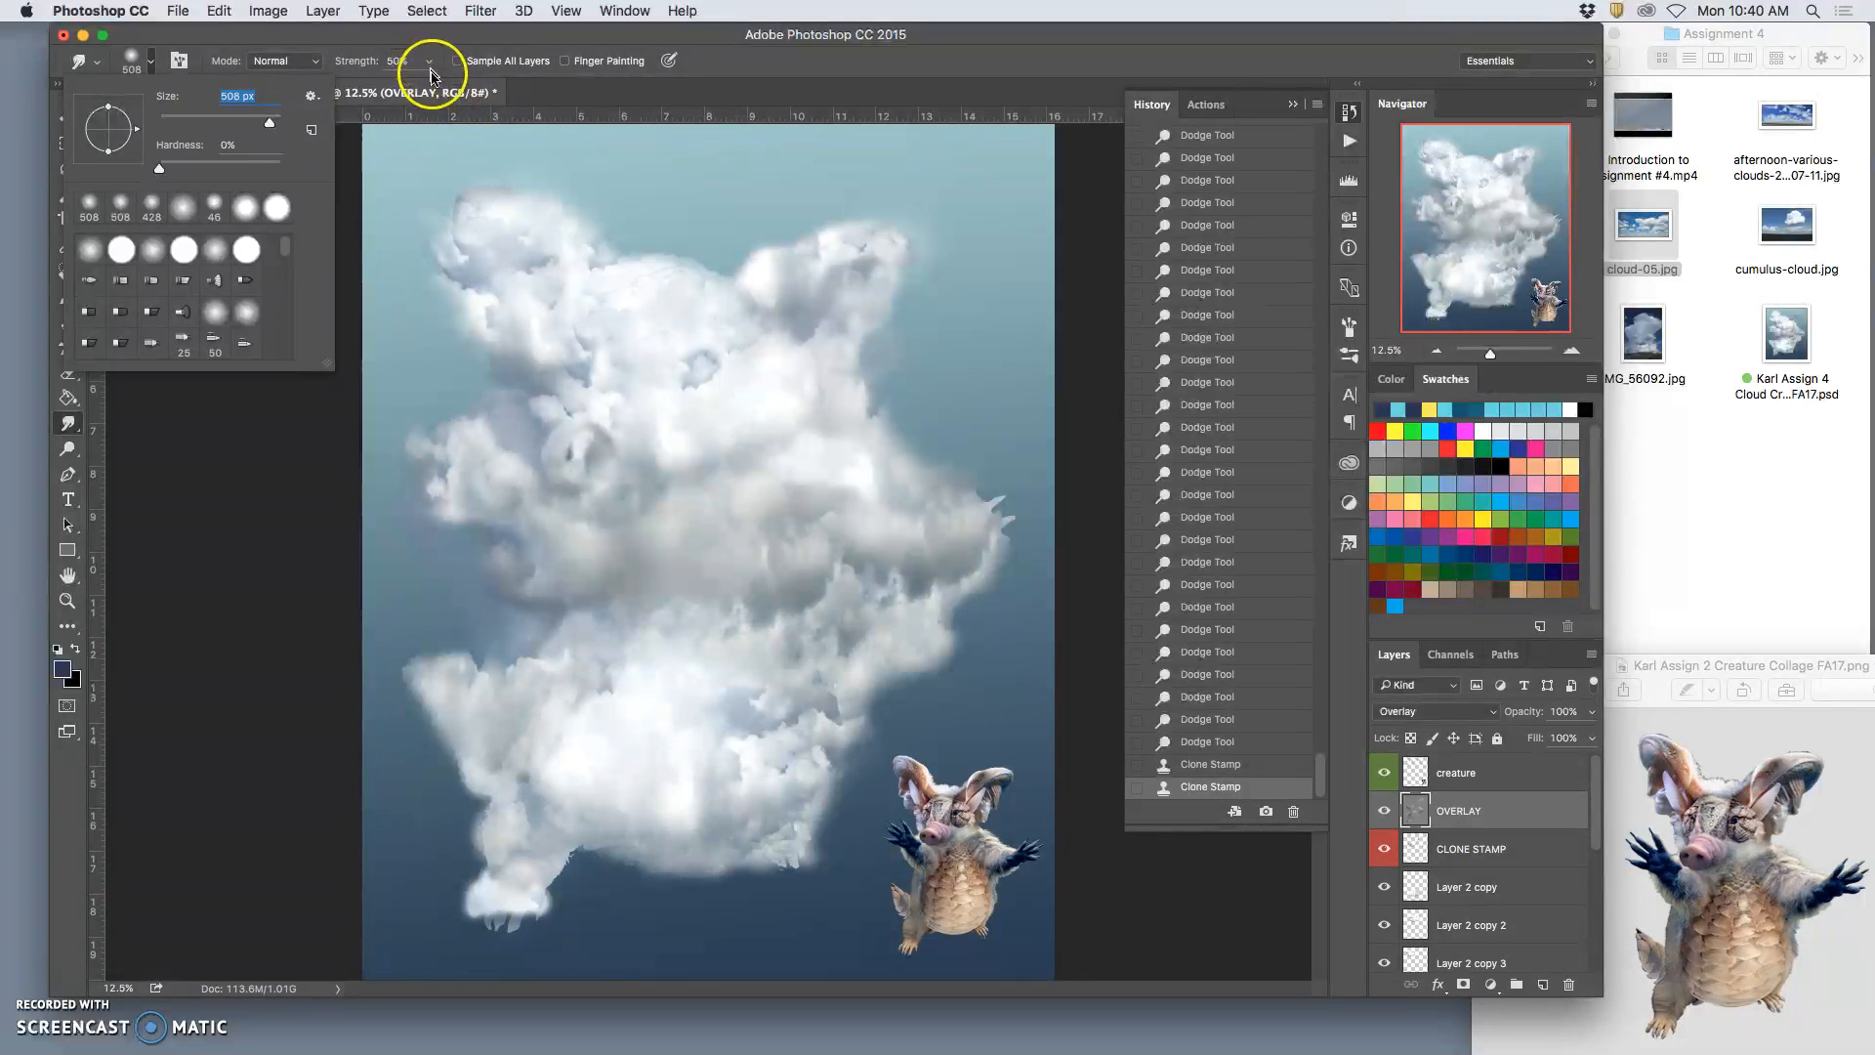
Step: Check by toggling Layer 2 copy 2 and Layer 2 copy which layer holds the creature's lower-left foot
mouse_move(963, 508)
mouse_down()
mouse_move(668, 563)
mouse_move(538, 675)
mouse_move(500, 781)
mouse_move(547, 899)
mouse_up()
key(super+plus)
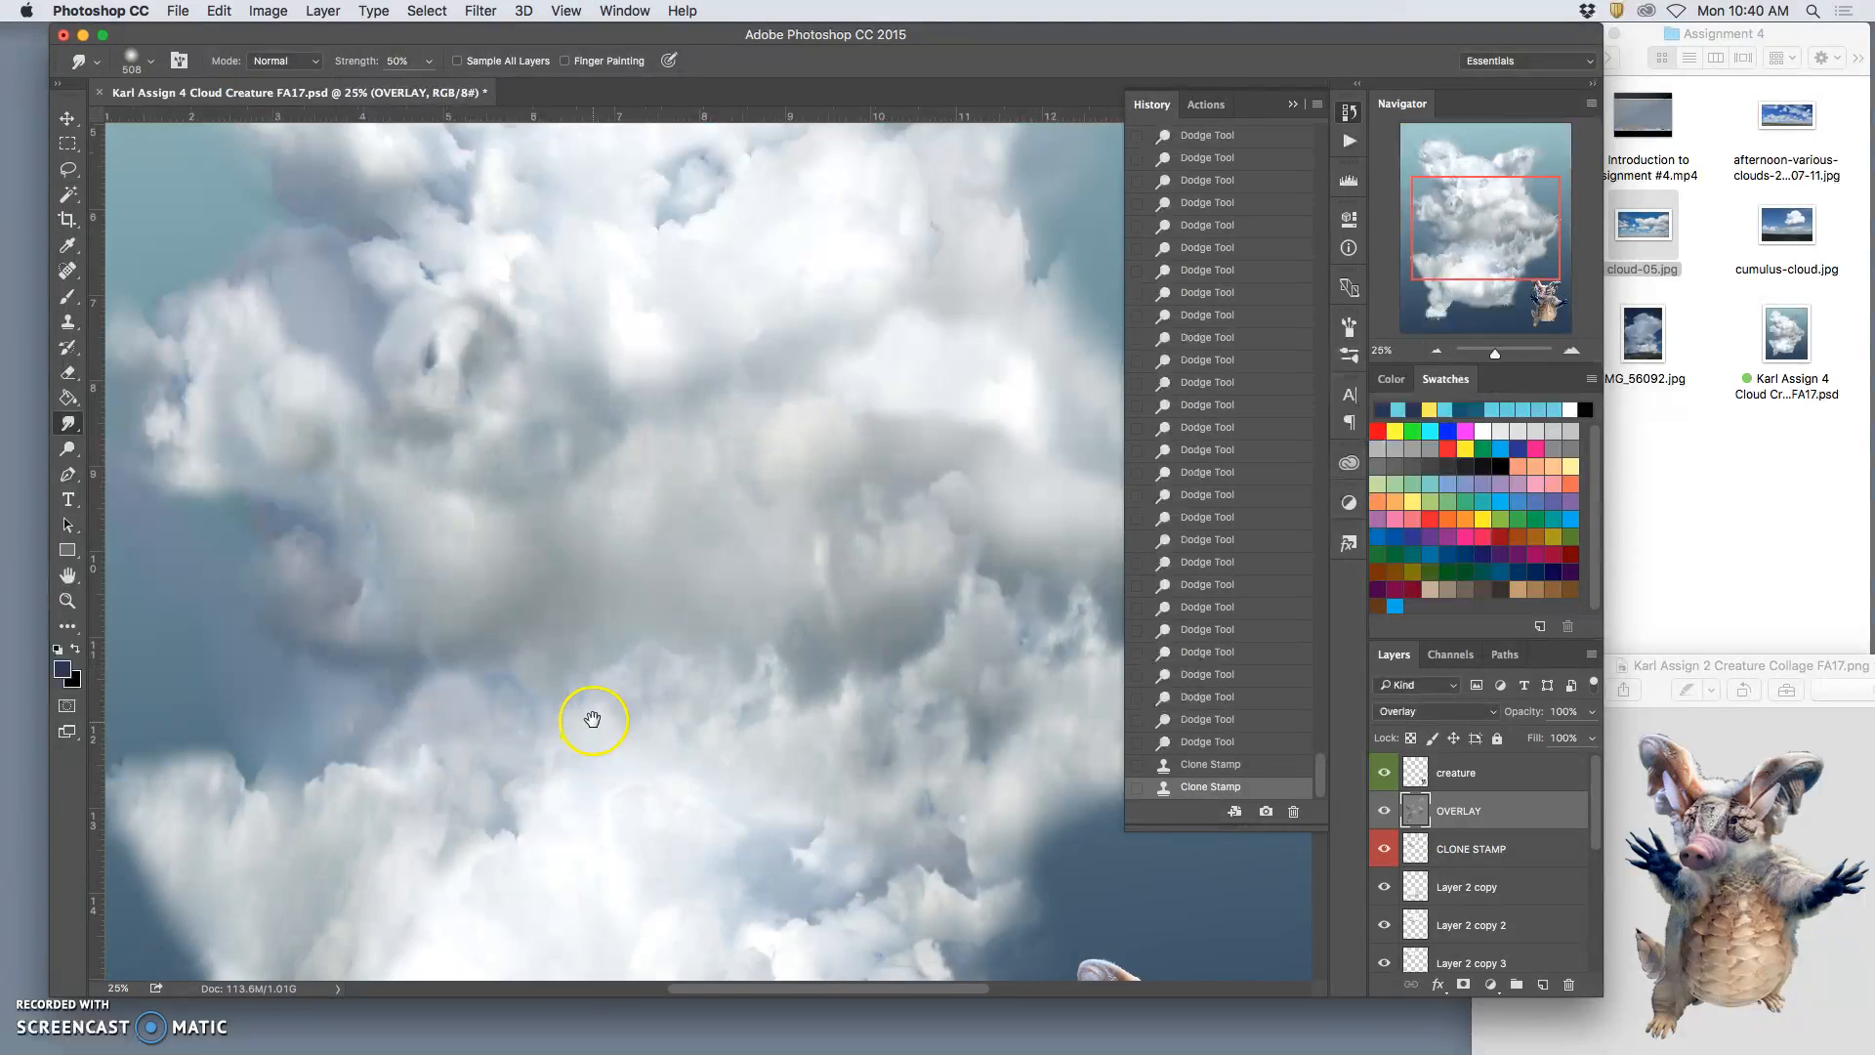
drag(592, 716, 951, 105)
mouse_move(702, 524)
mouse_down()
mouse_move(853, 281)
mouse_move(708, 356)
mouse_up()
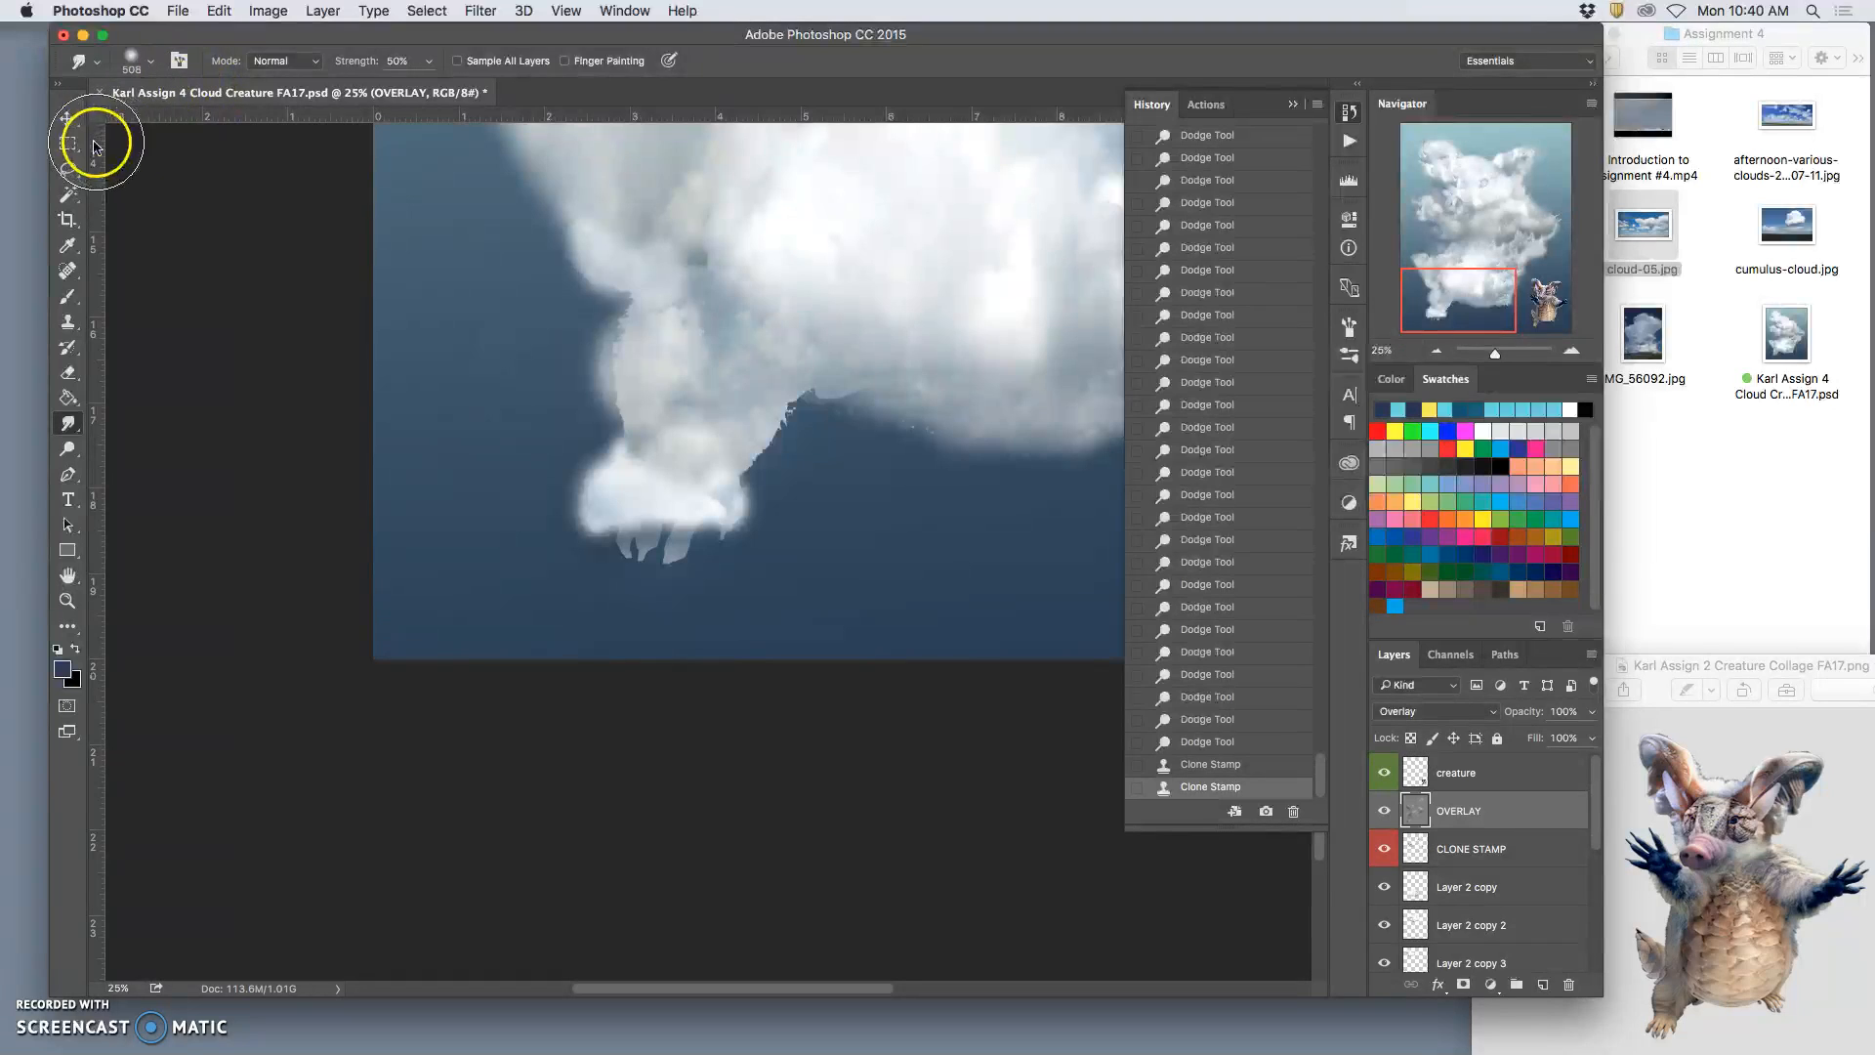
click(67, 117)
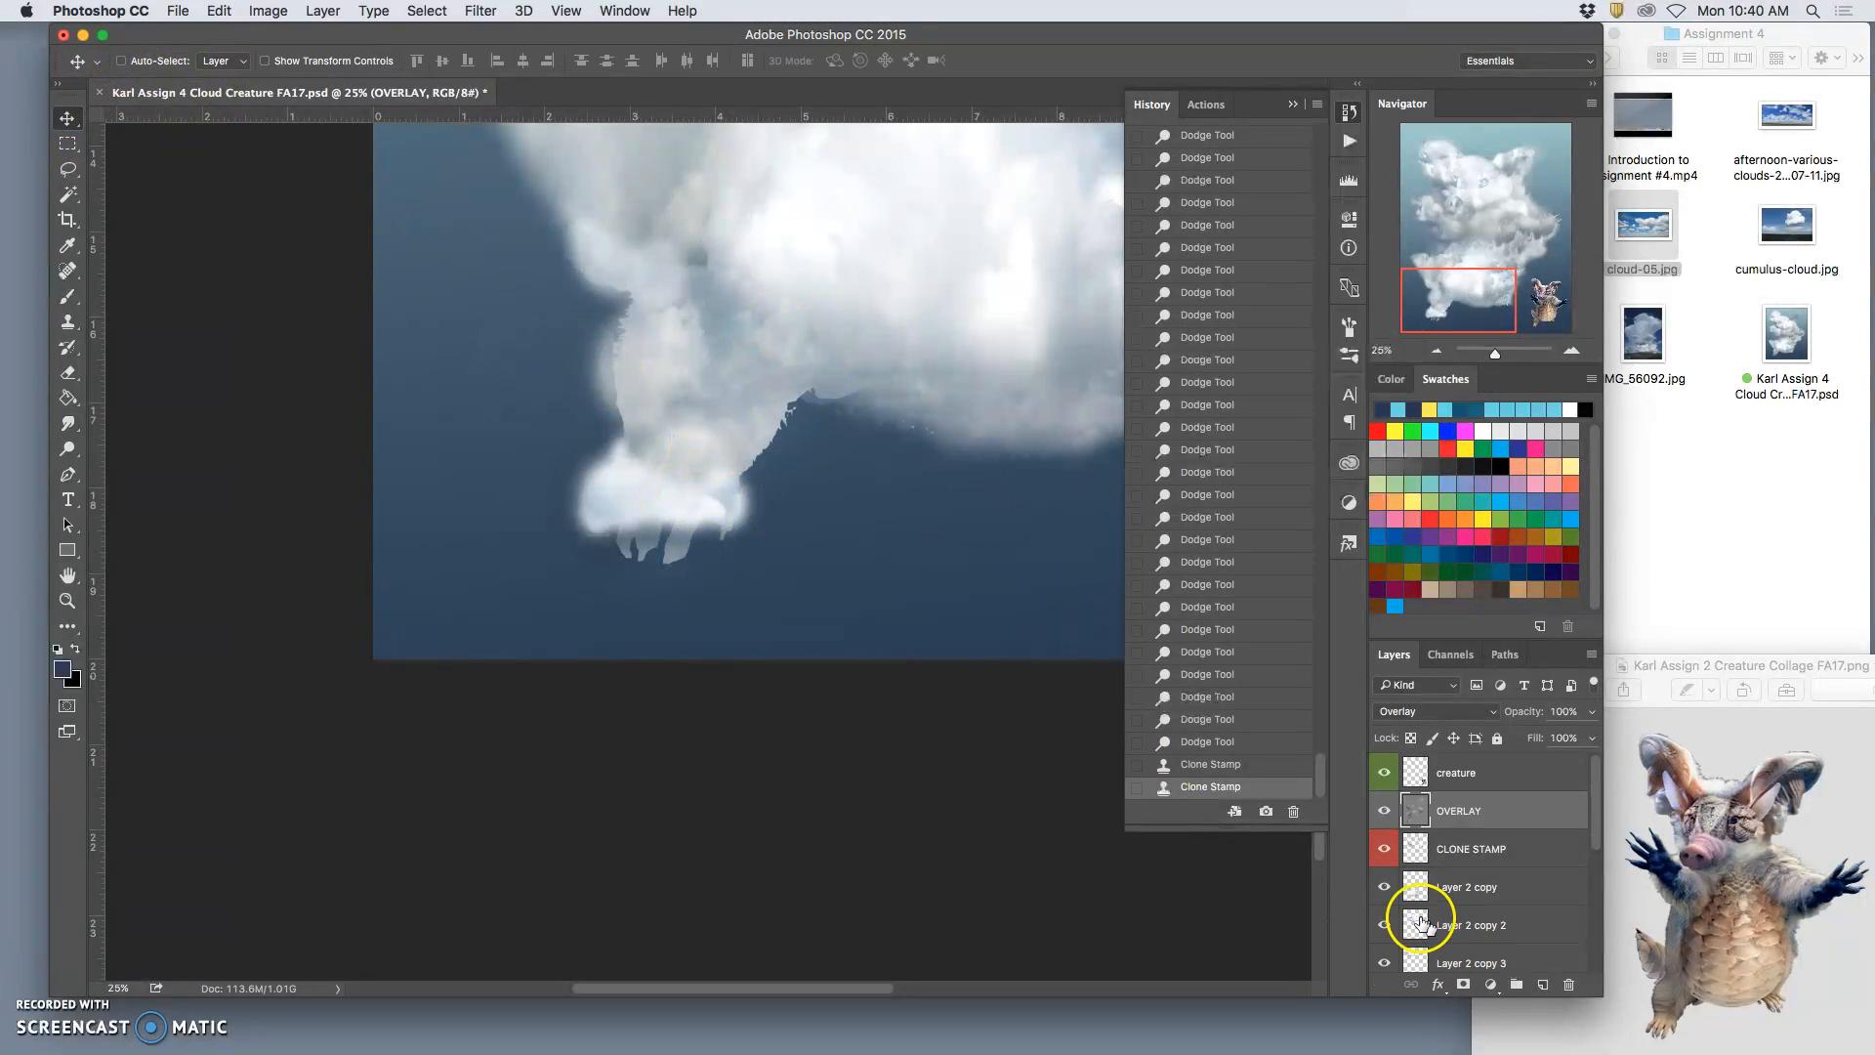
click(1384, 924)
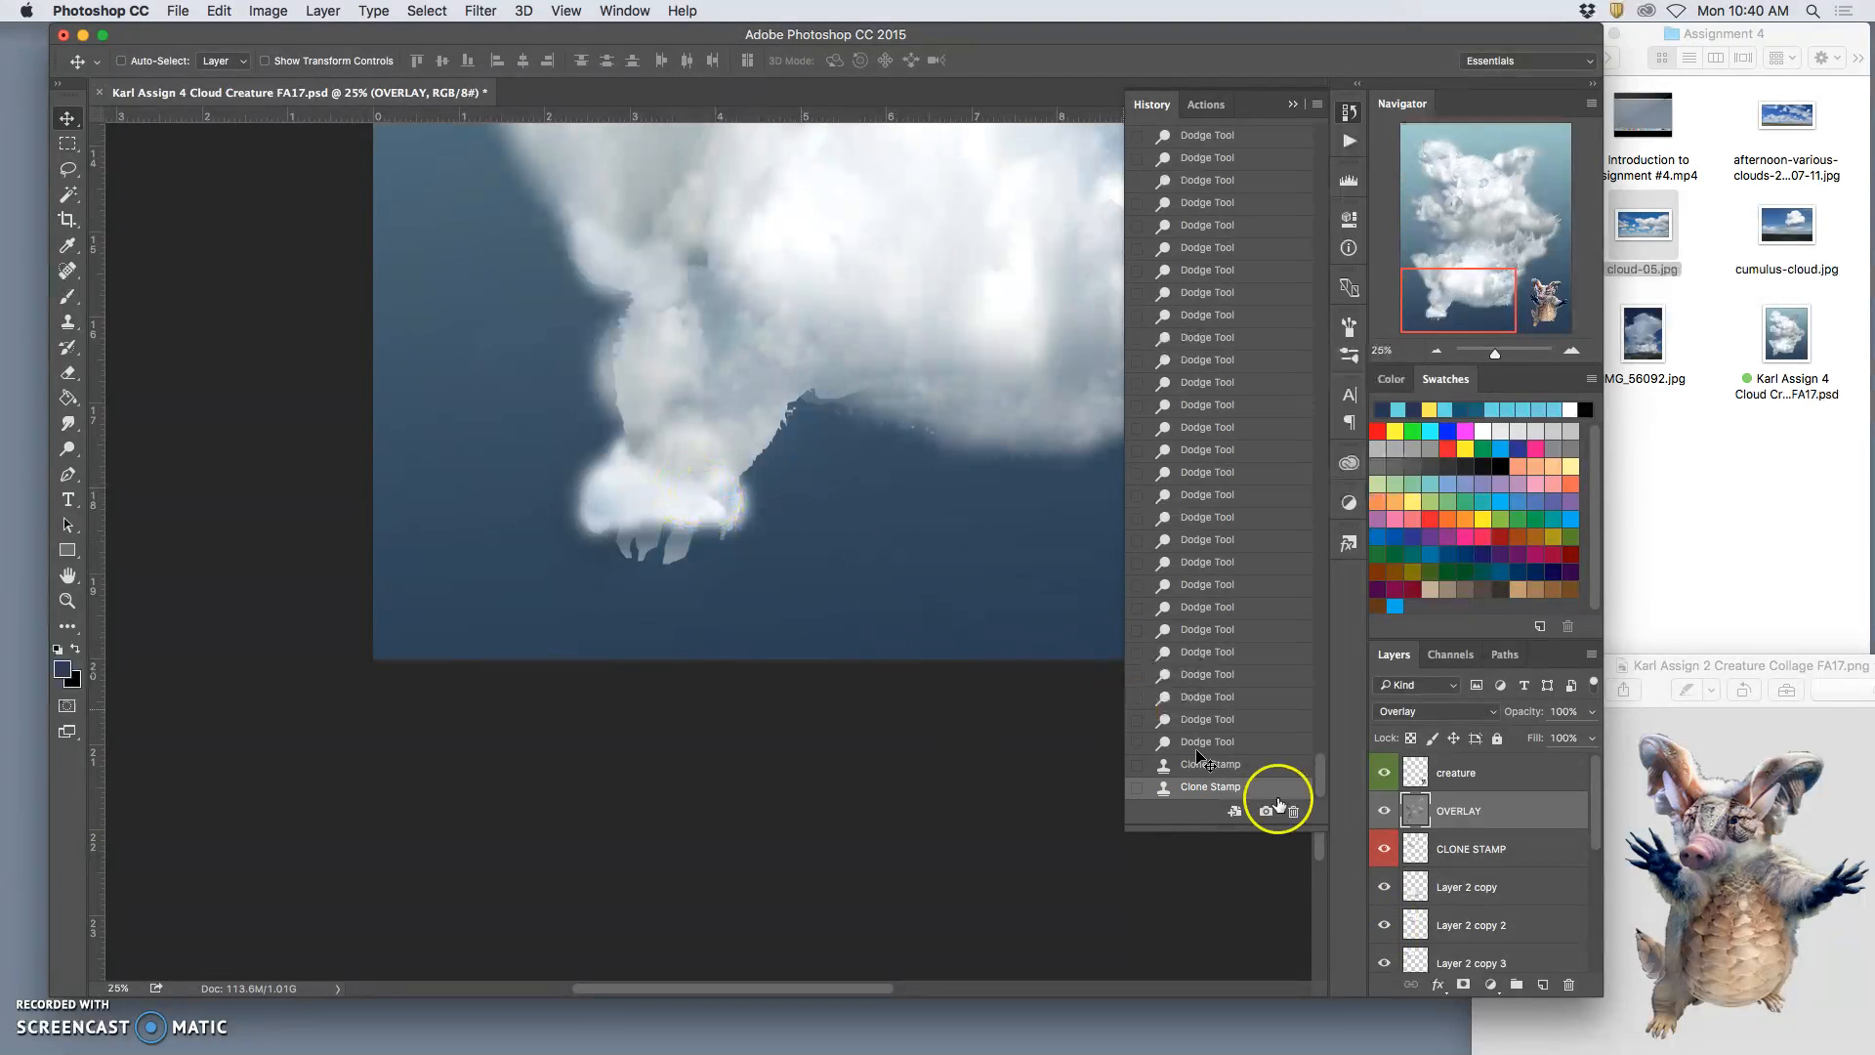
click(1384, 886)
click(1385, 886)
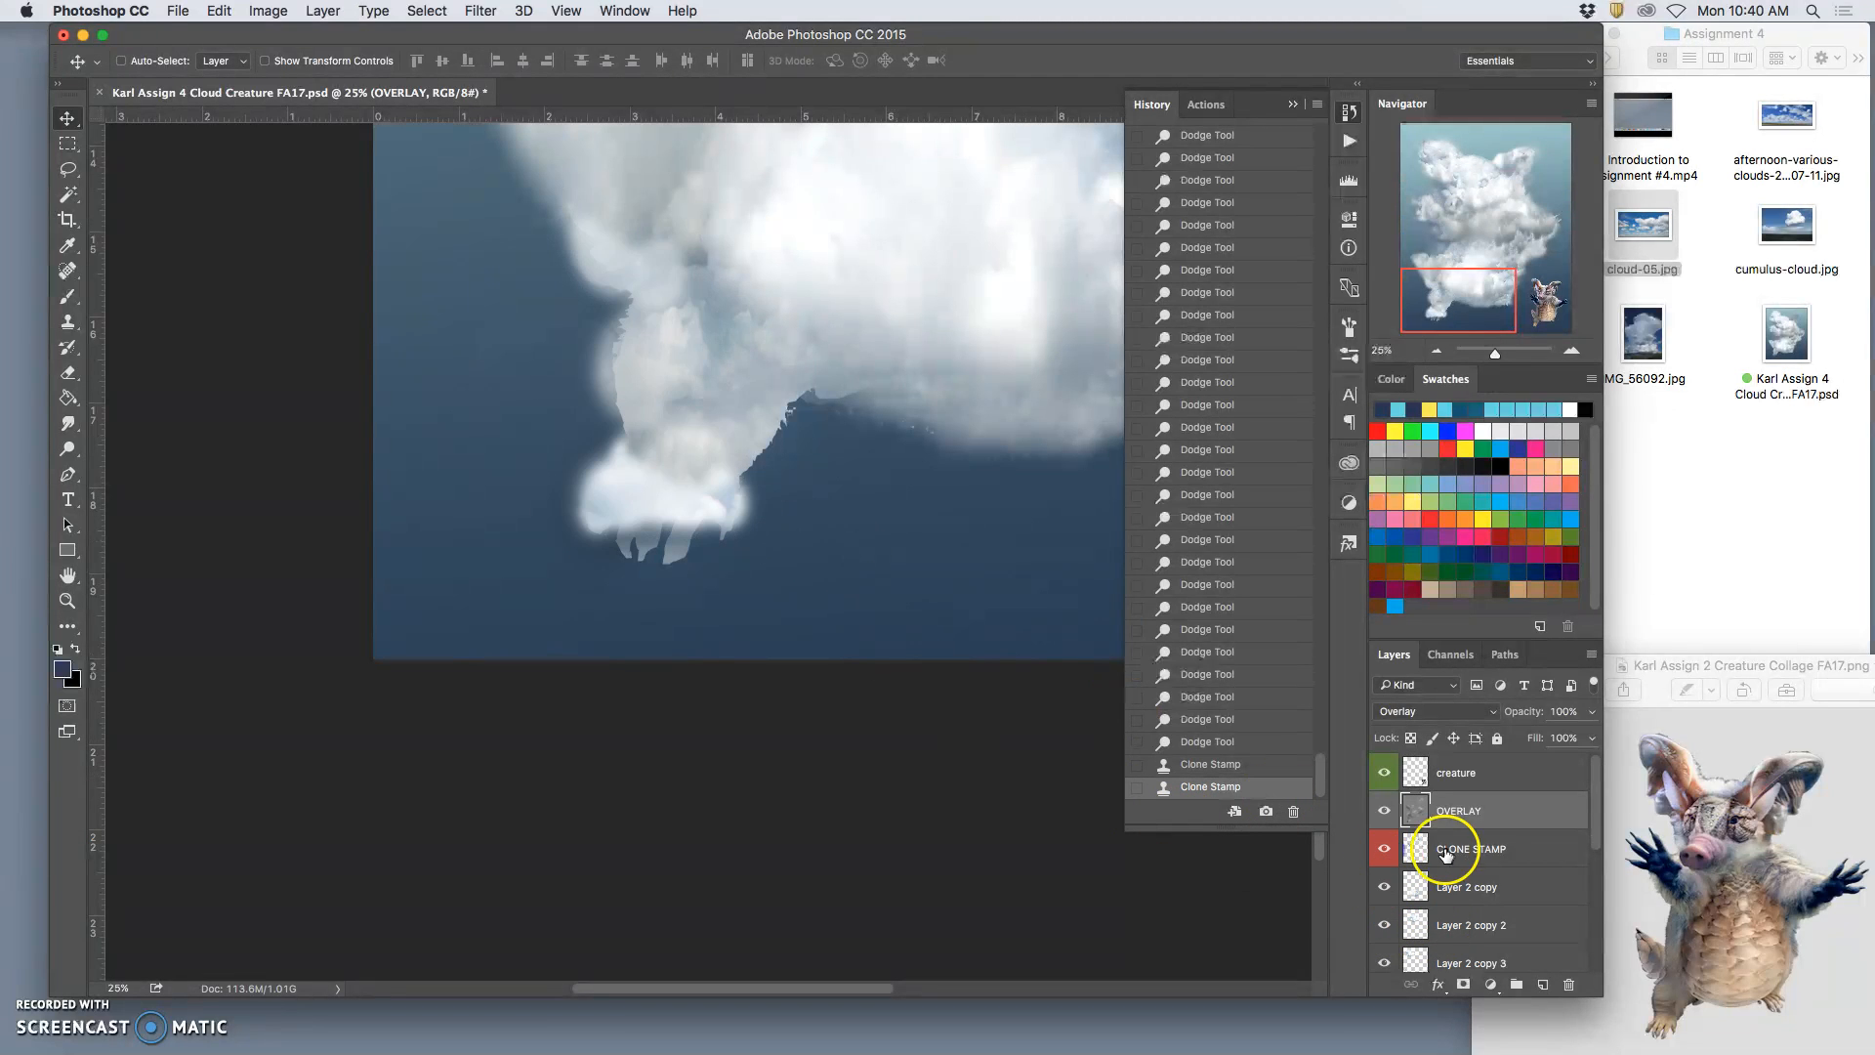
Step: Smudge the toes of the lower-left foot outward at 50% strength on the CLONE STAMP layer
click(1458, 848)
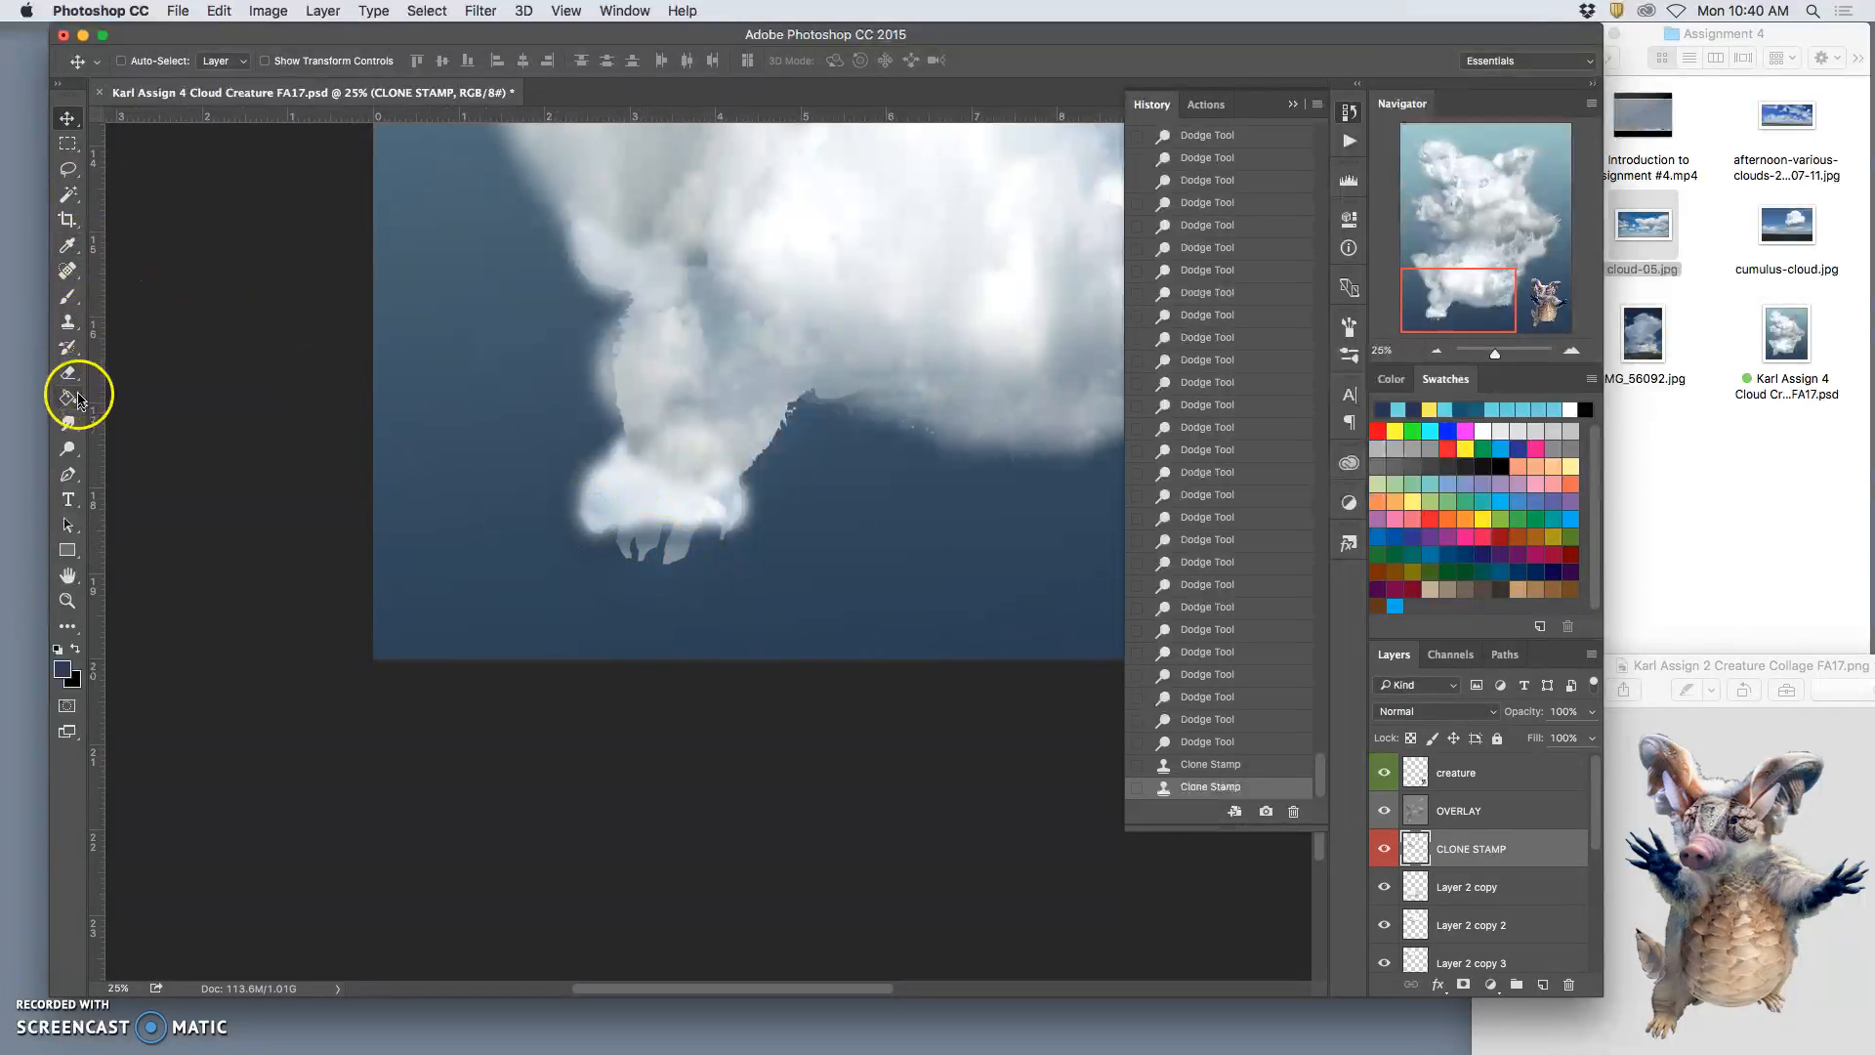
click(68, 423)
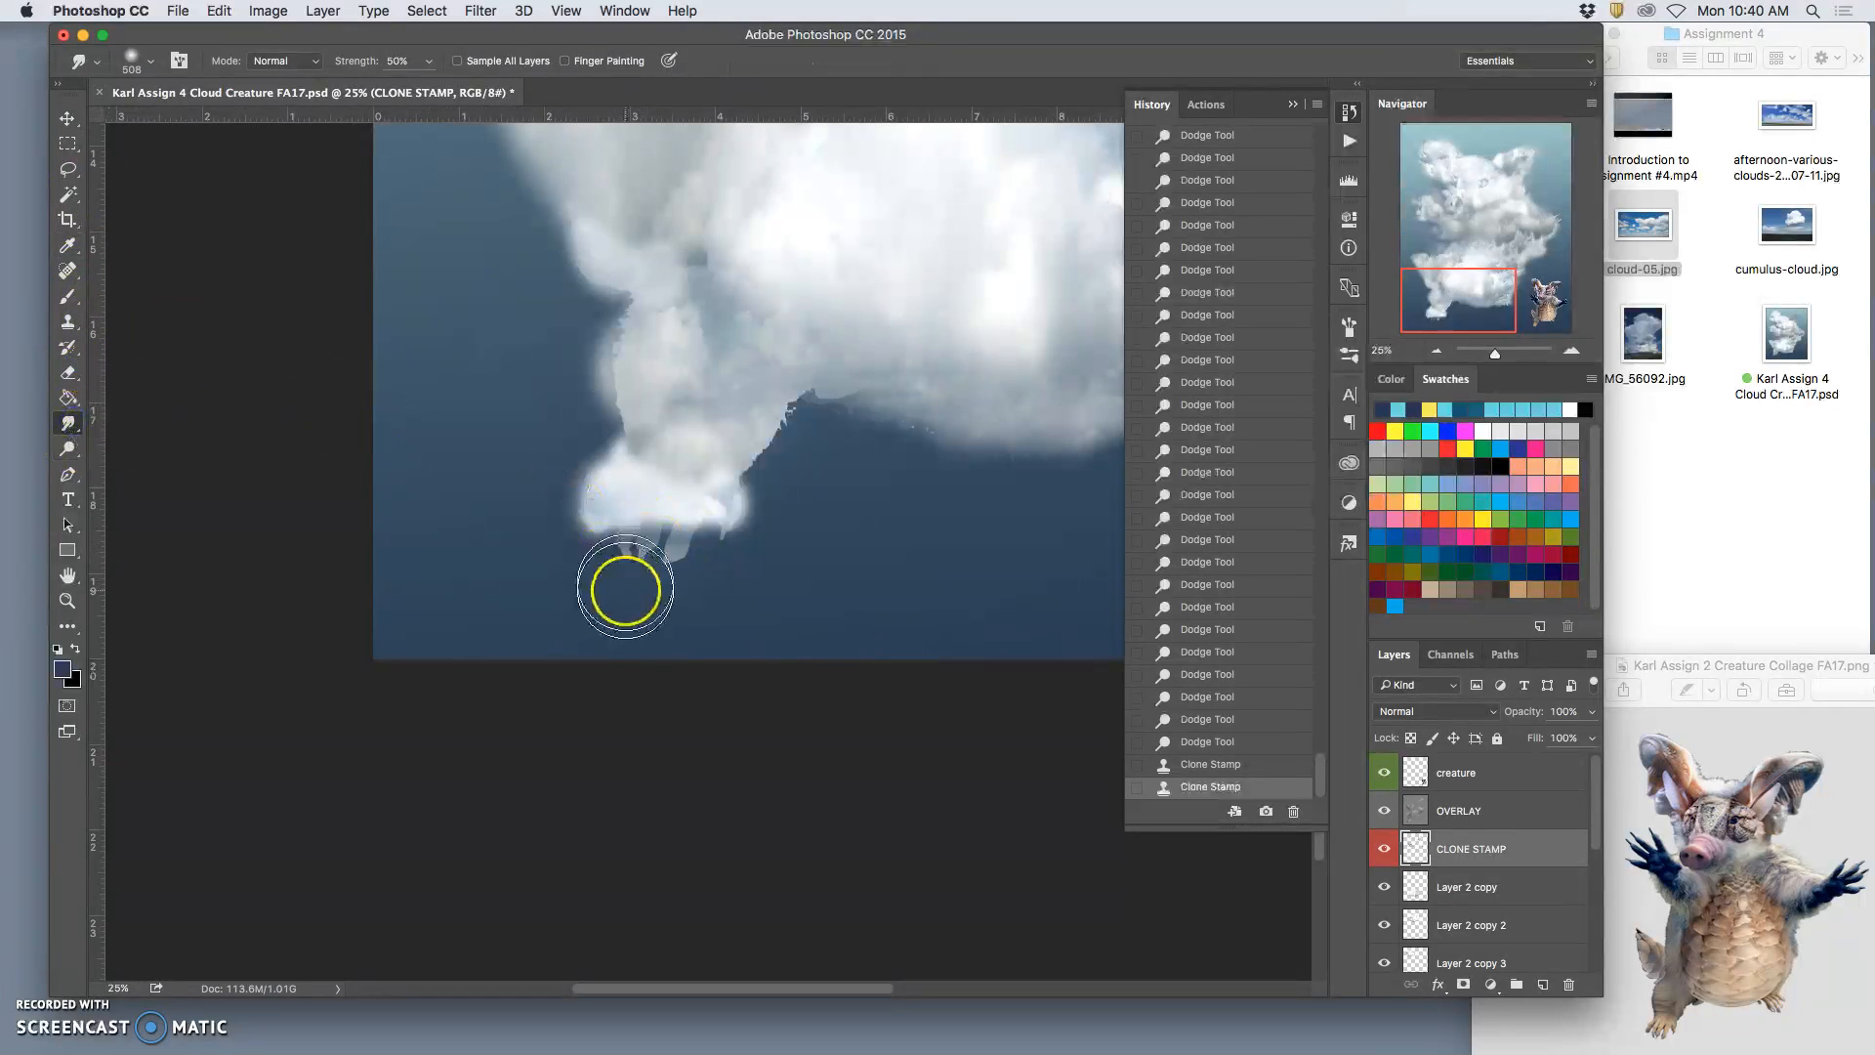
mouse_move(636, 526)
mouse_down()
mouse_move(615, 493)
mouse_move(586, 555)
mouse_move(625, 512)
mouse_move(612, 558)
mouse_up()
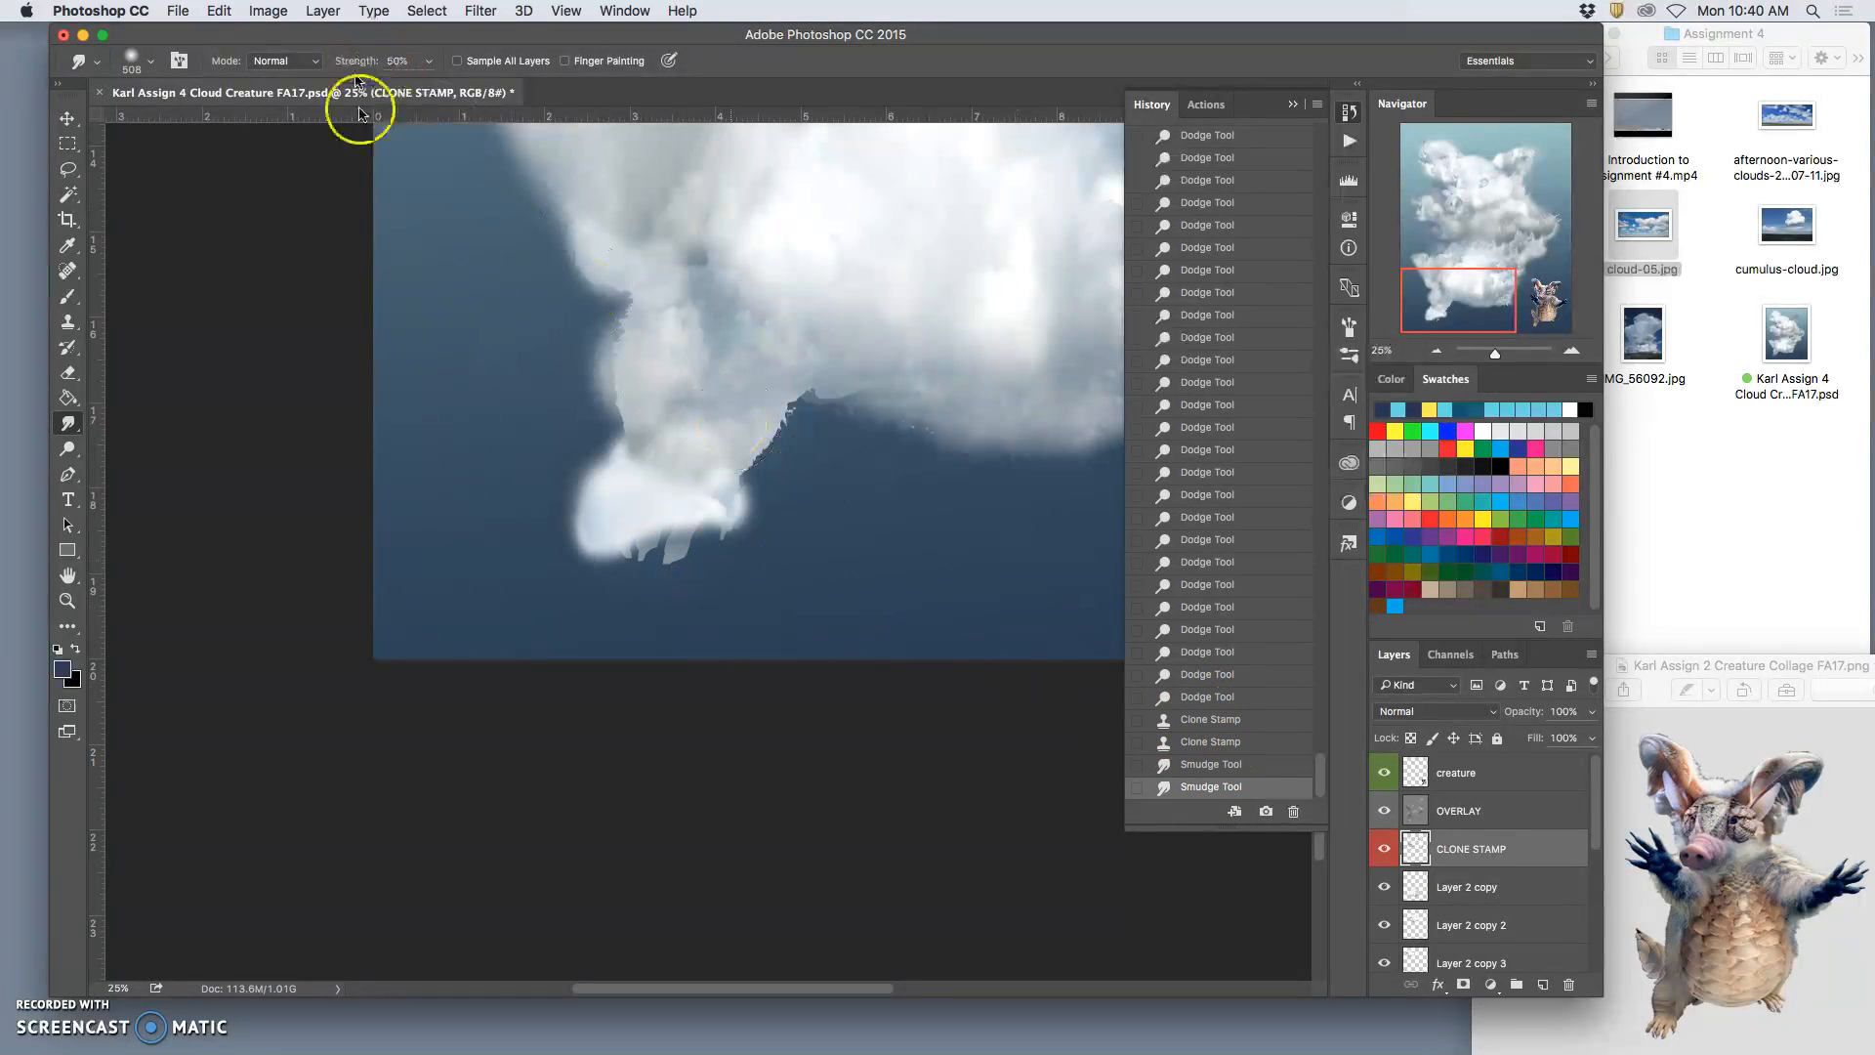
Step: Set the Smudge brush to 162 px and push soft cloud over the claws along the foot's lower edge
click(151, 61)
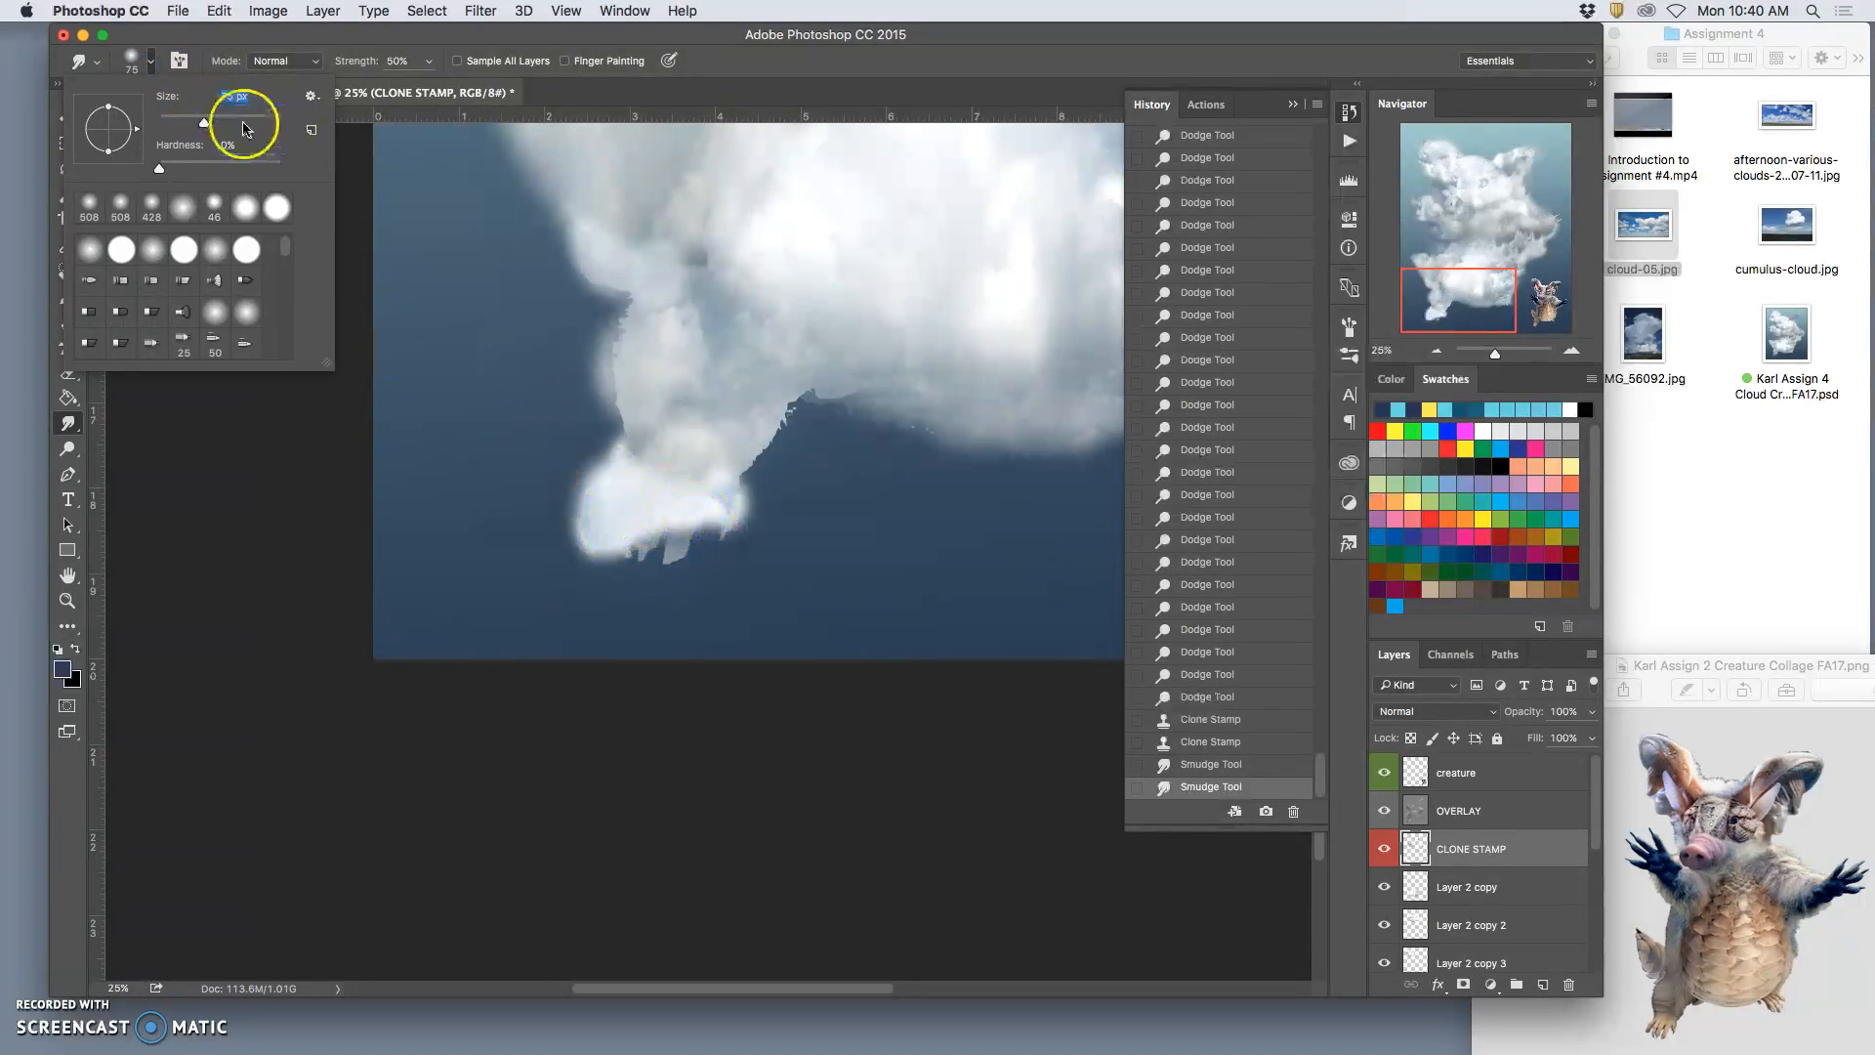
drag(698, 511, 684, 522)
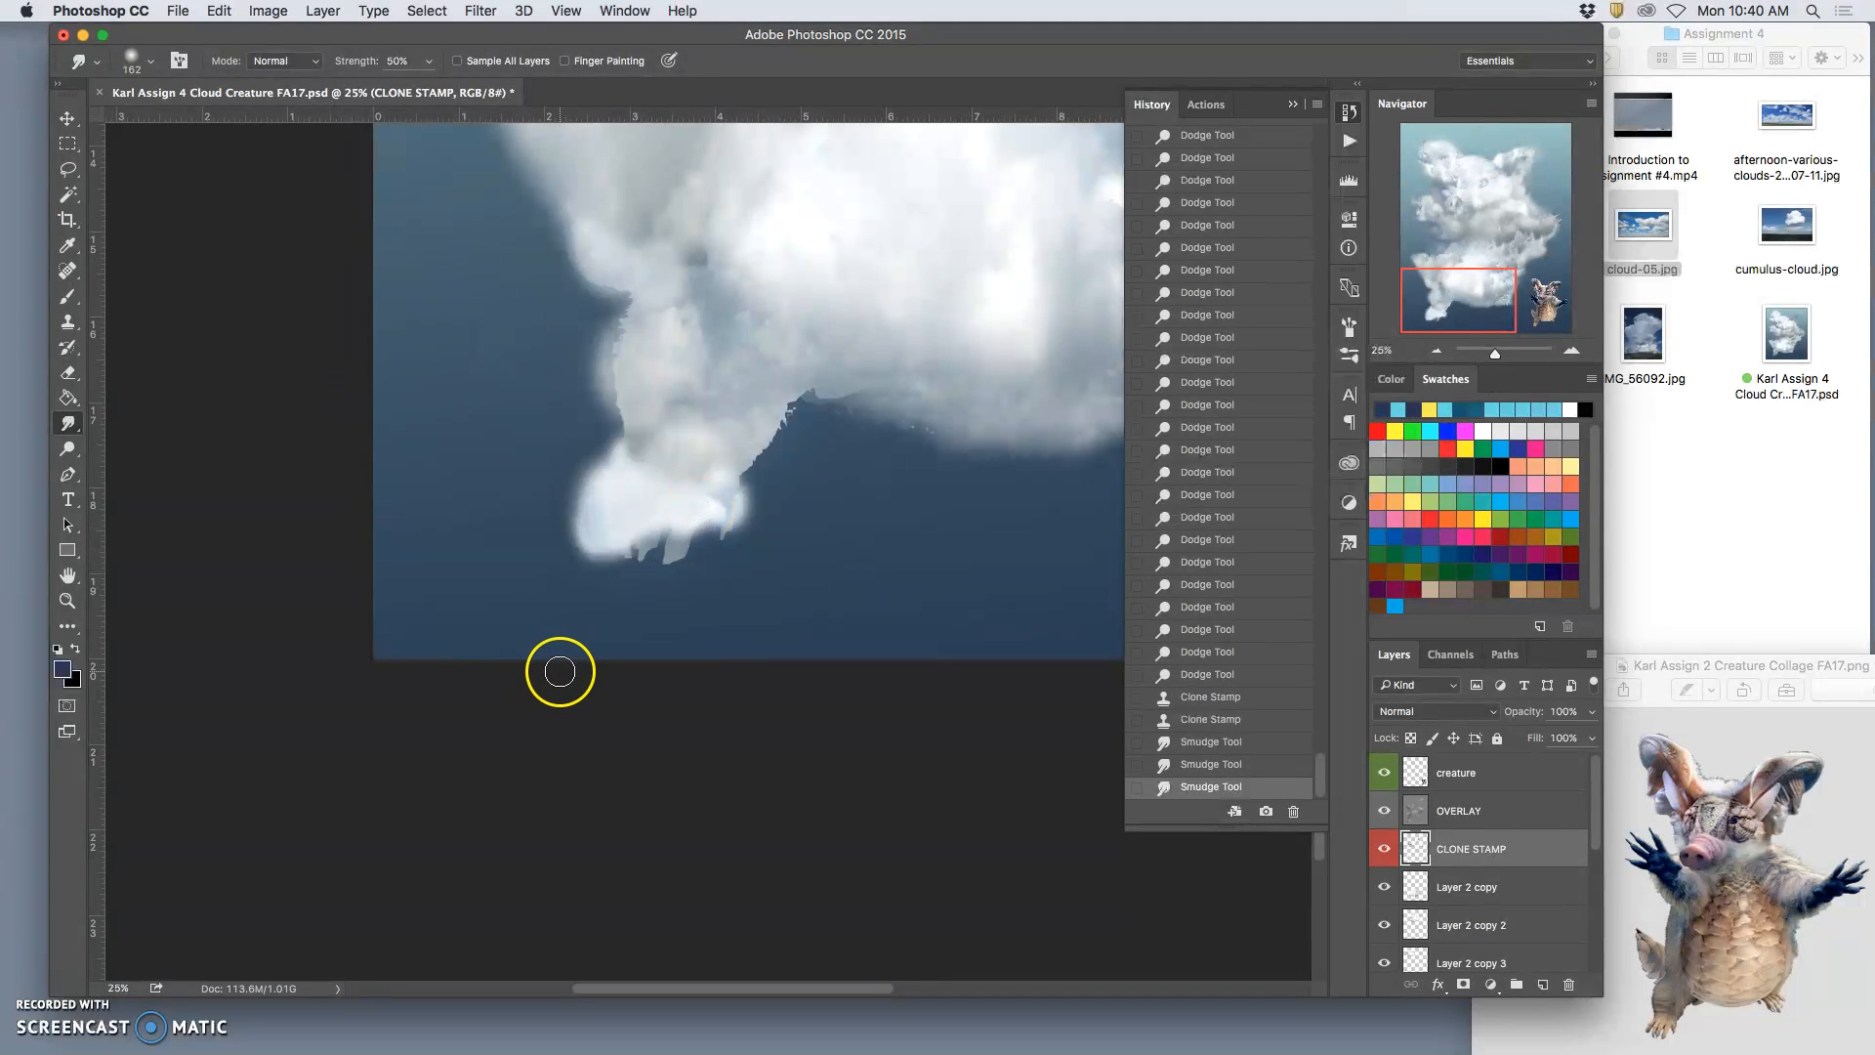
drag(664, 569, 612, 637)
mouse_move(724, 539)
mouse_down()
mouse_move(720, 502)
mouse_move(718, 528)
mouse_up()
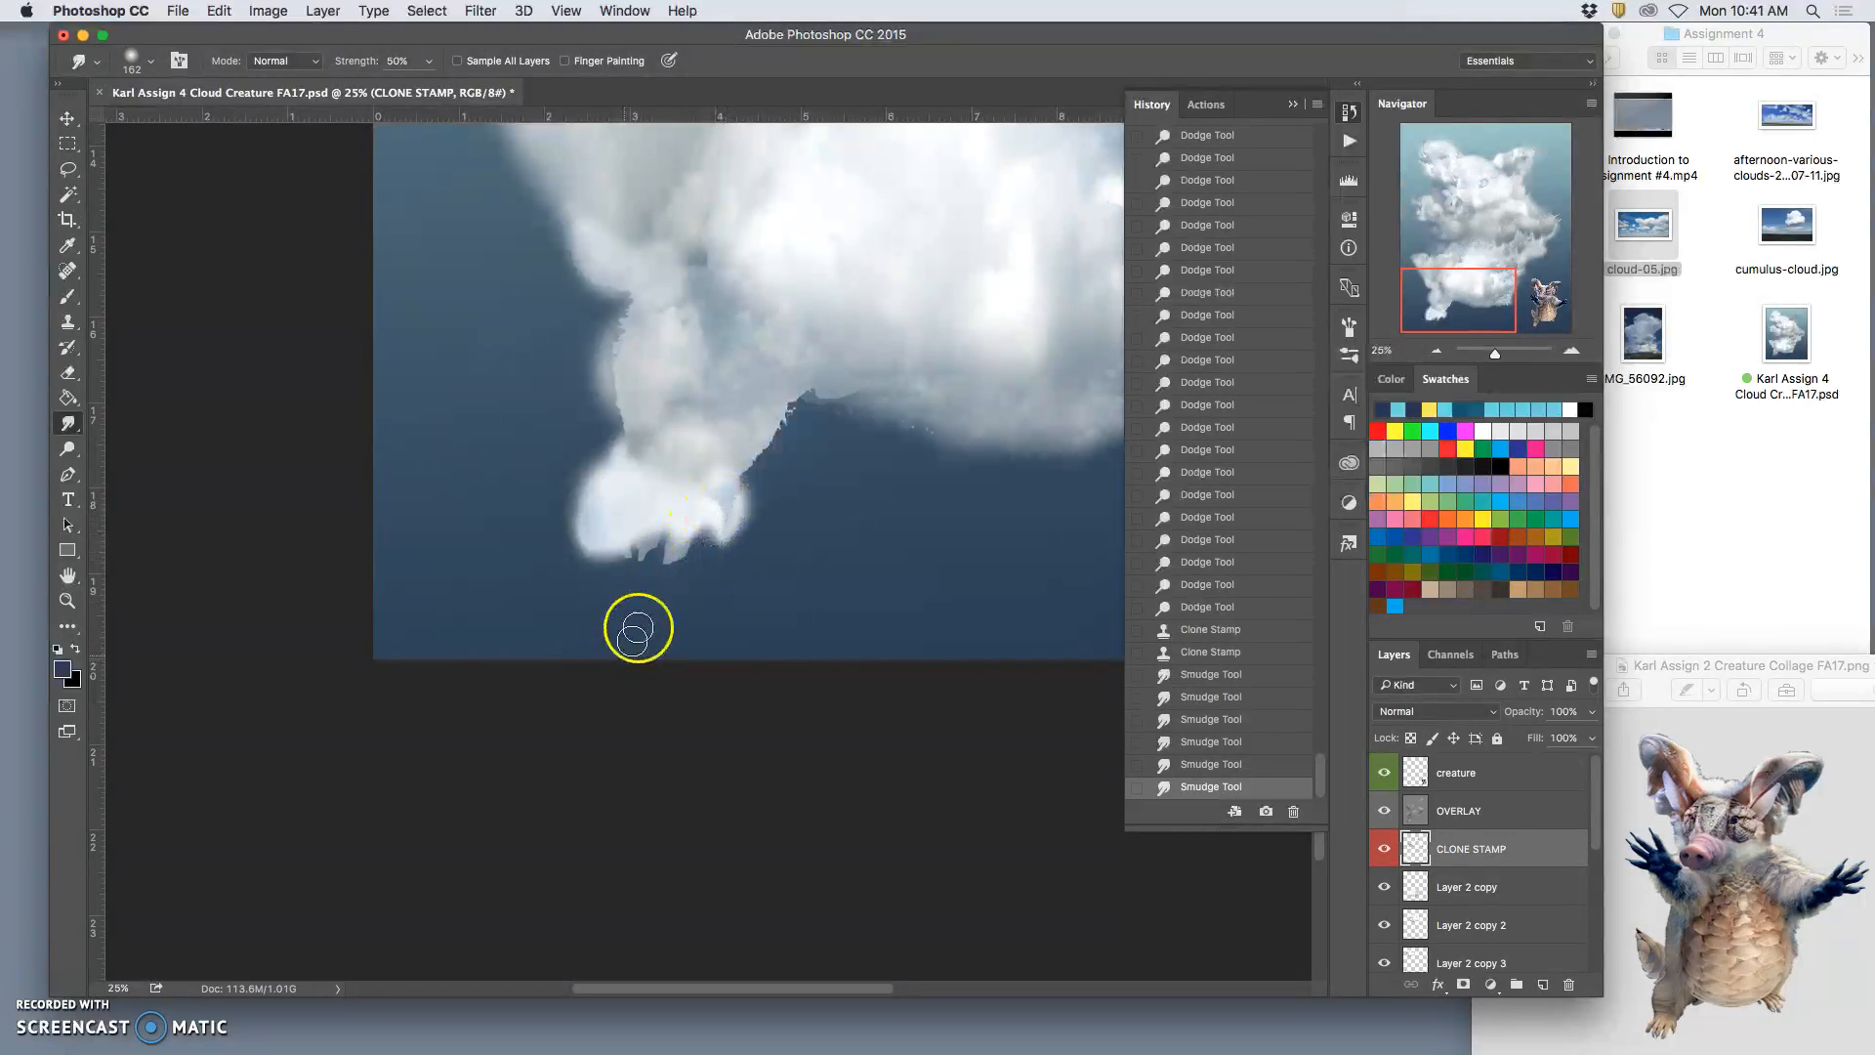
drag(620, 593, 679, 501)
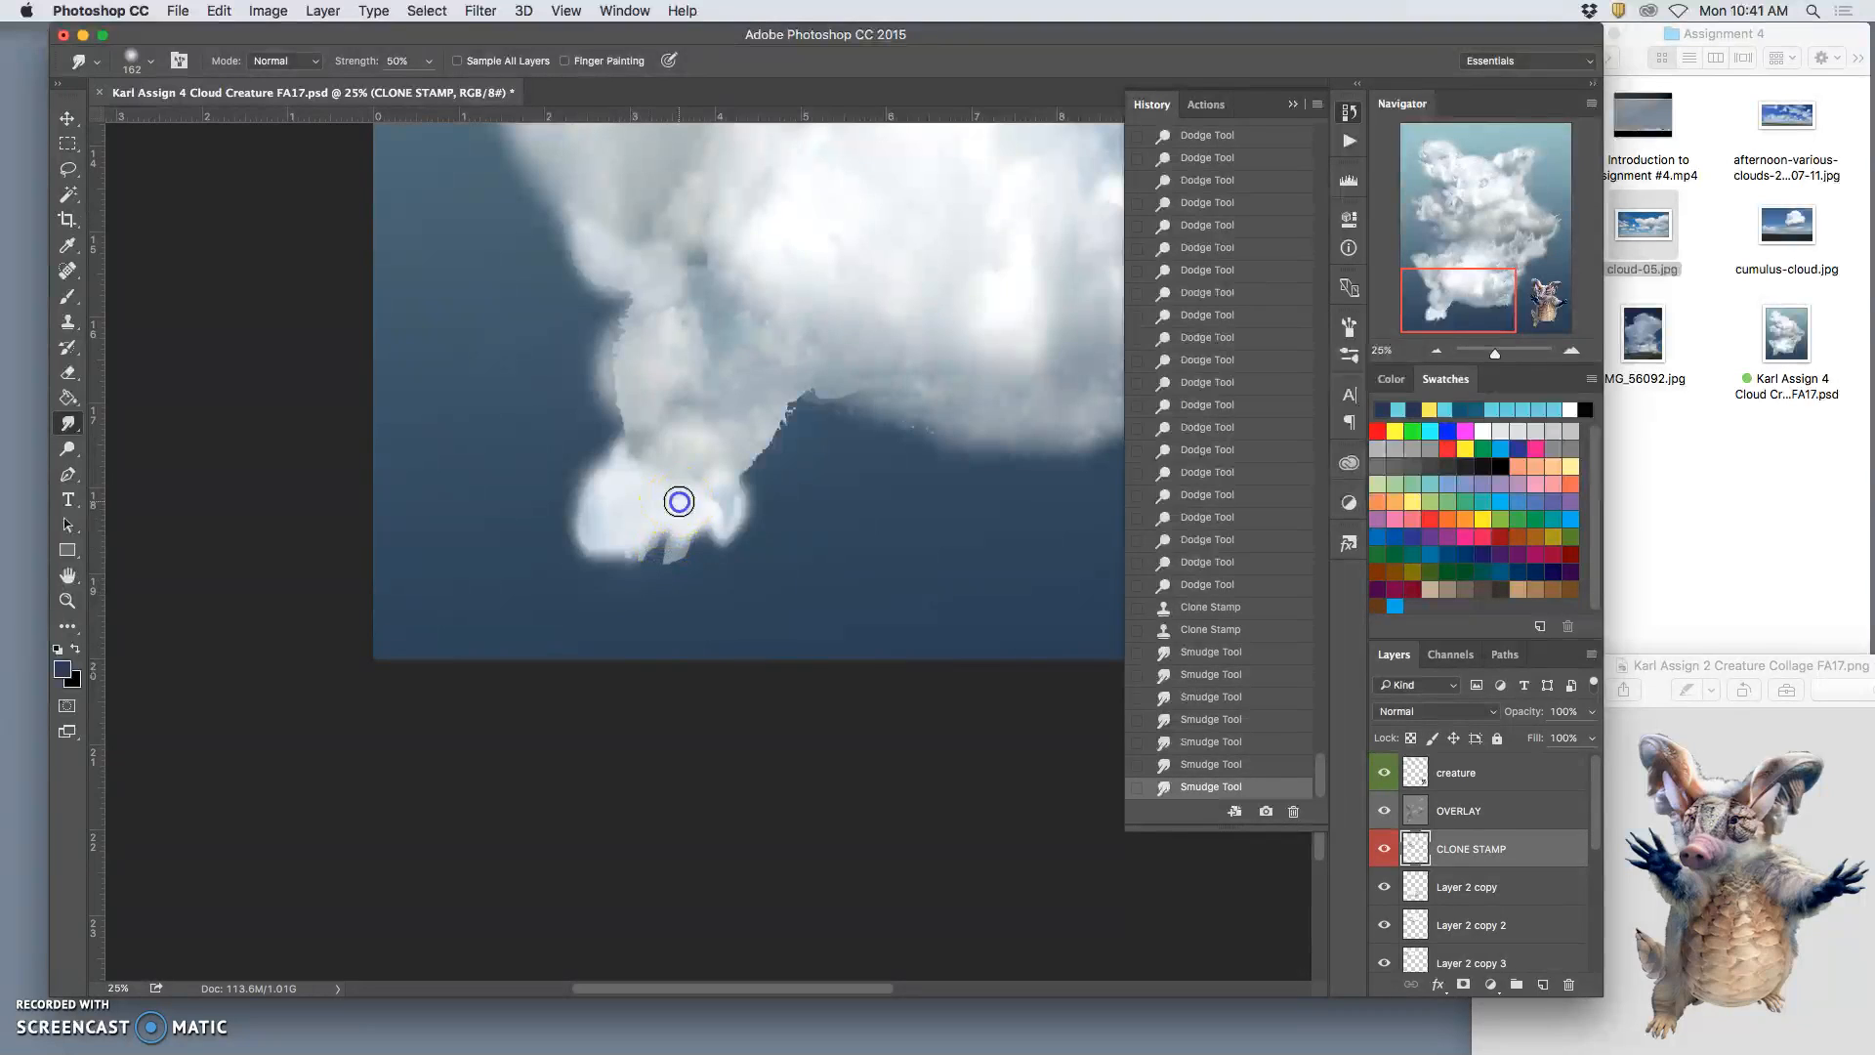
drag(635, 579, 666, 518)
mouse_move(635, 580)
mouse_down()
mouse_move(628, 555)
mouse_move(607, 691)
mouse_up()
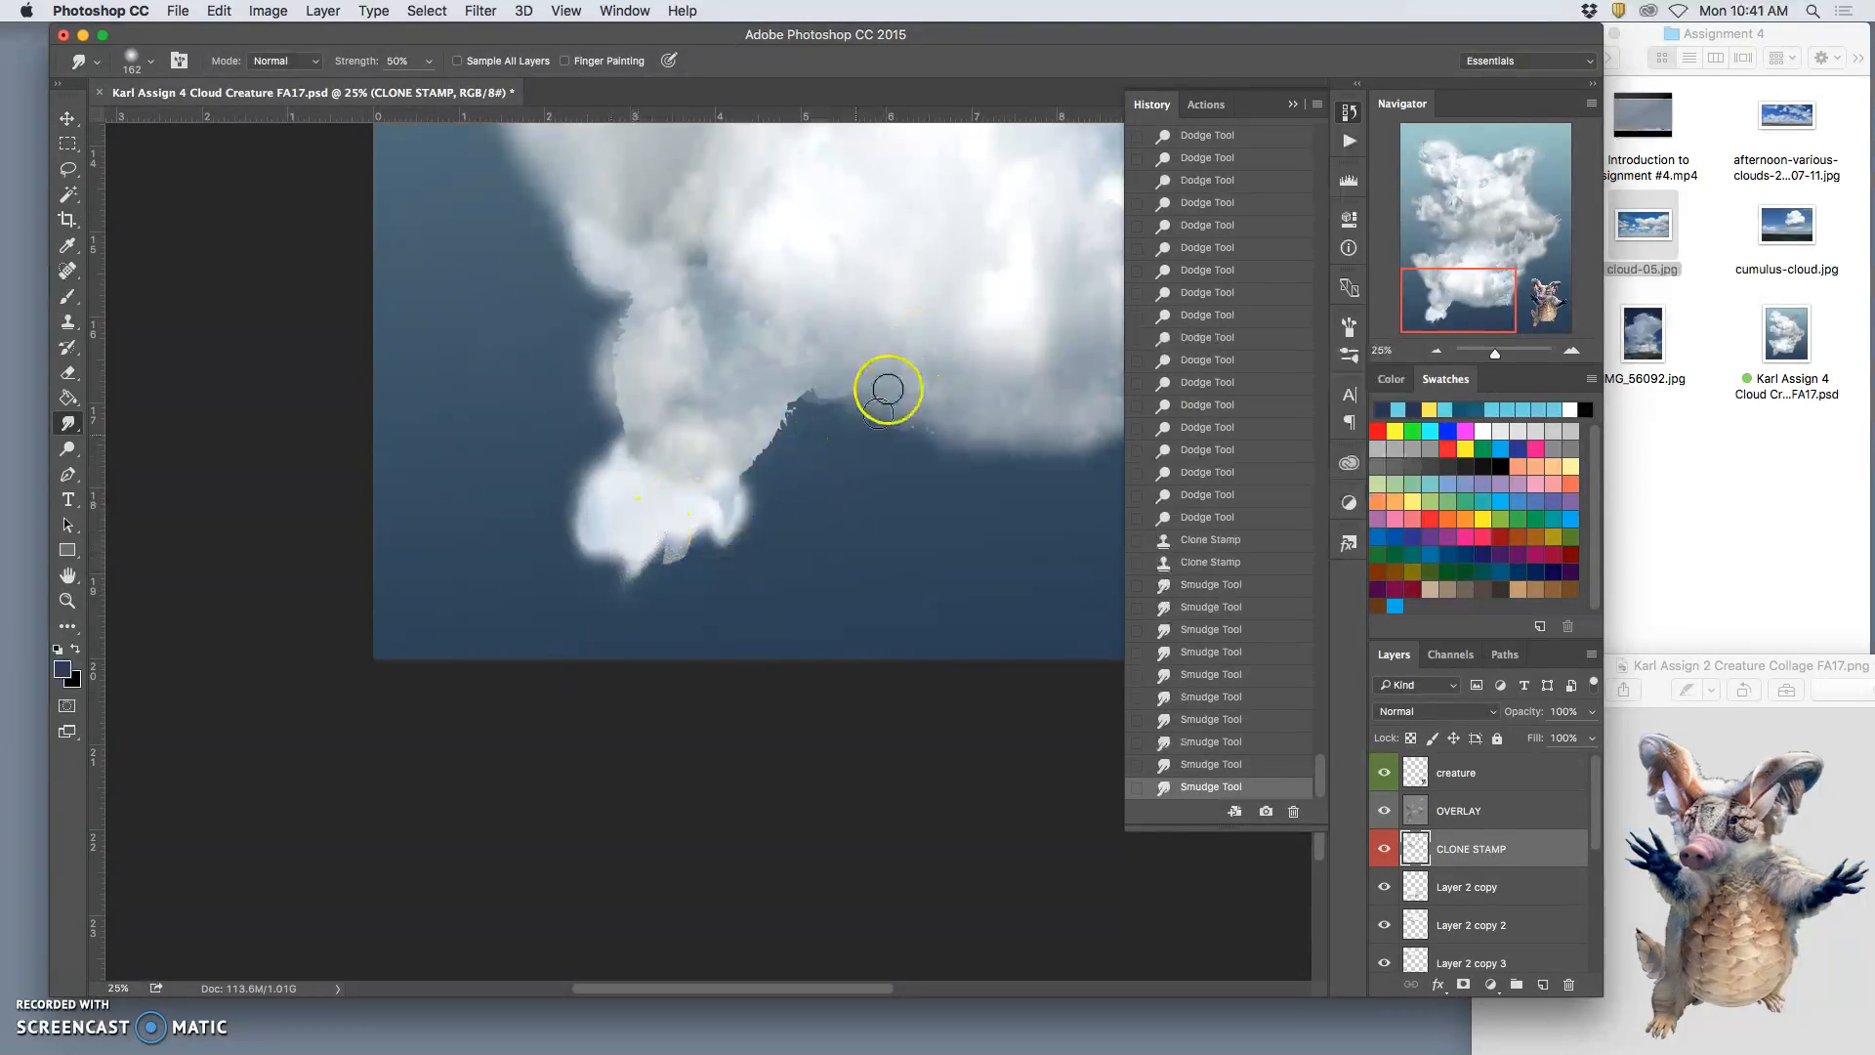
Step: Smudge the ankle's inner edge and the outer side of the lower-left foot into wispy cloud
mouse_move(793, 402)
mouse_down()
mouse_move(791, 459)
mouse_move(718, 474)
mouse_move(780, 421)
mouse_move(717, 461)
mouse_move(771, 462)
mouse_move(724, 457)
mouse_move(786, 435)
mouse_move(706, 450)
mouse_up()
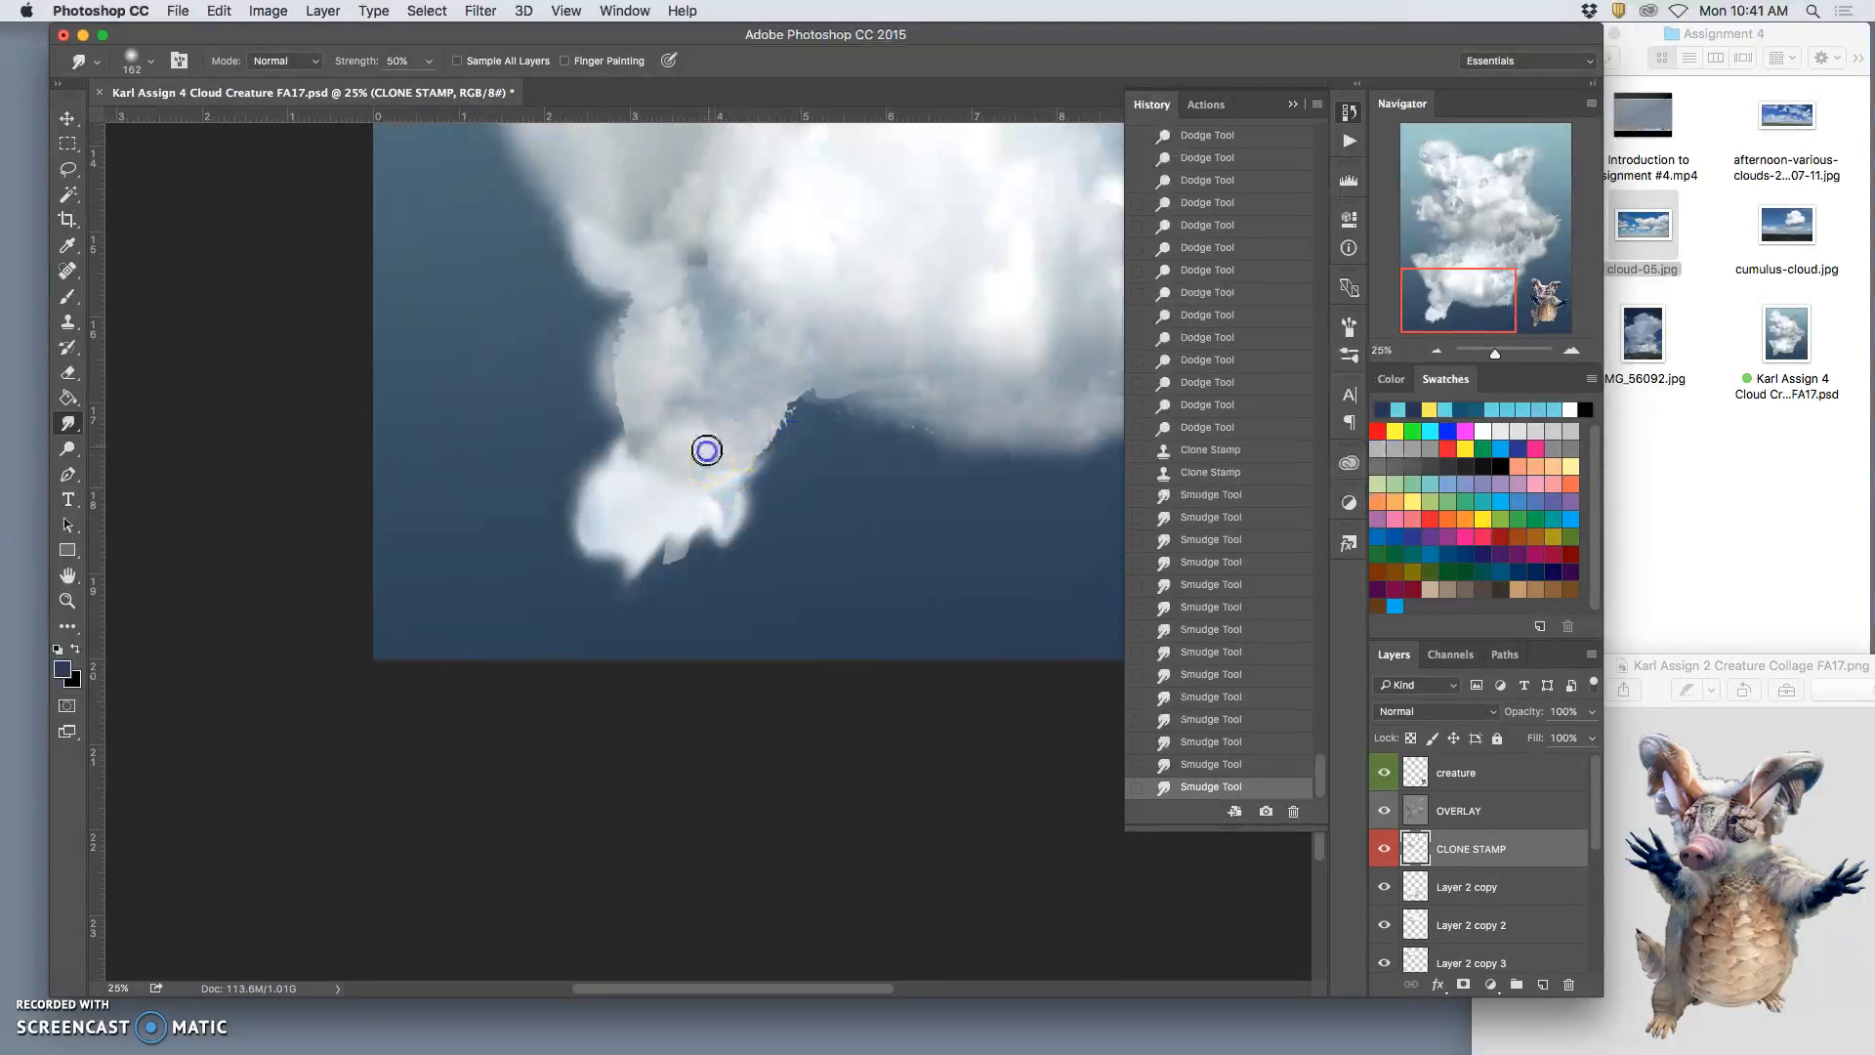
mouse_move(803, 415)
mouse_down()
mouse_move(712, 435)
mouse_move(733, 453)
mouse_move(721, 475)
mouse_move(644, 442)
mouse_up()
drag(539, 595, 611, 470)
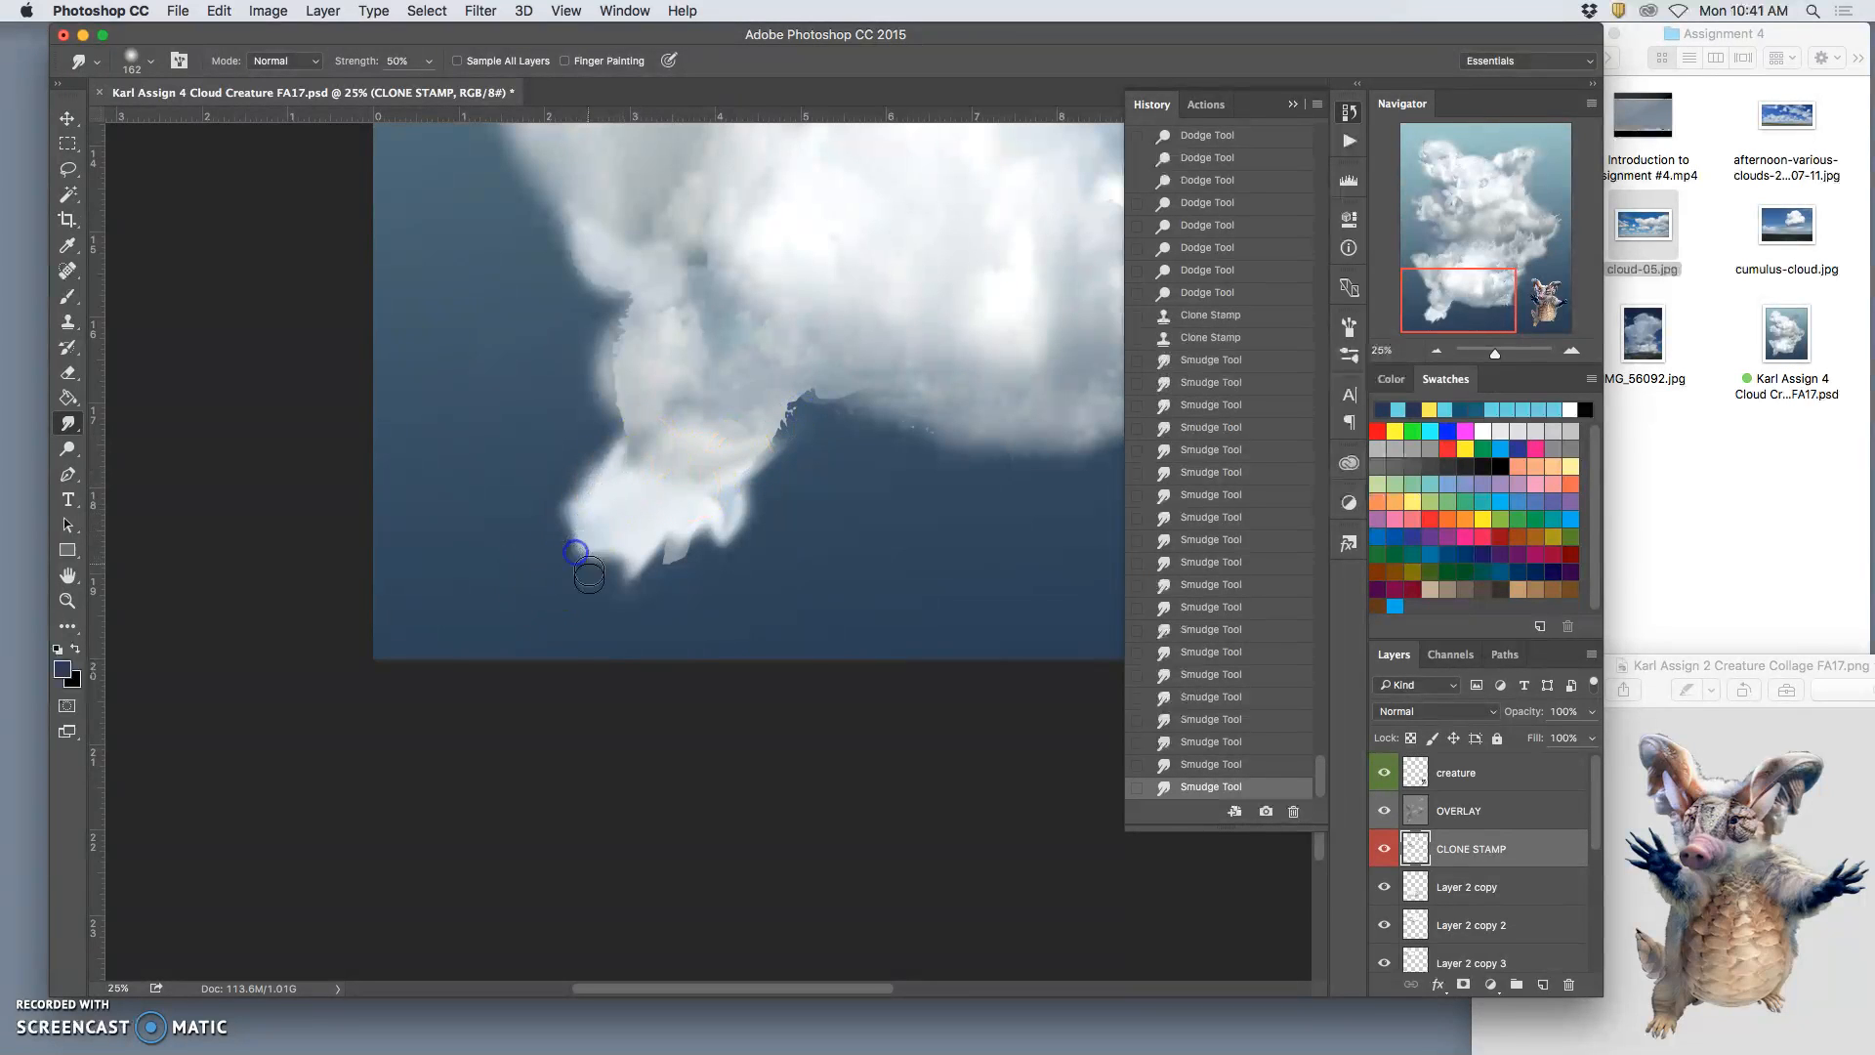
Step: Toggle the visibility of the cloud layers to find the one that holds the belly's lower-right corner
key(super+minus)
mouse_move(666, 375)
mouse_down()
mouse_move(743, 469)
mouse_move(1029, 467)
mouse_up()
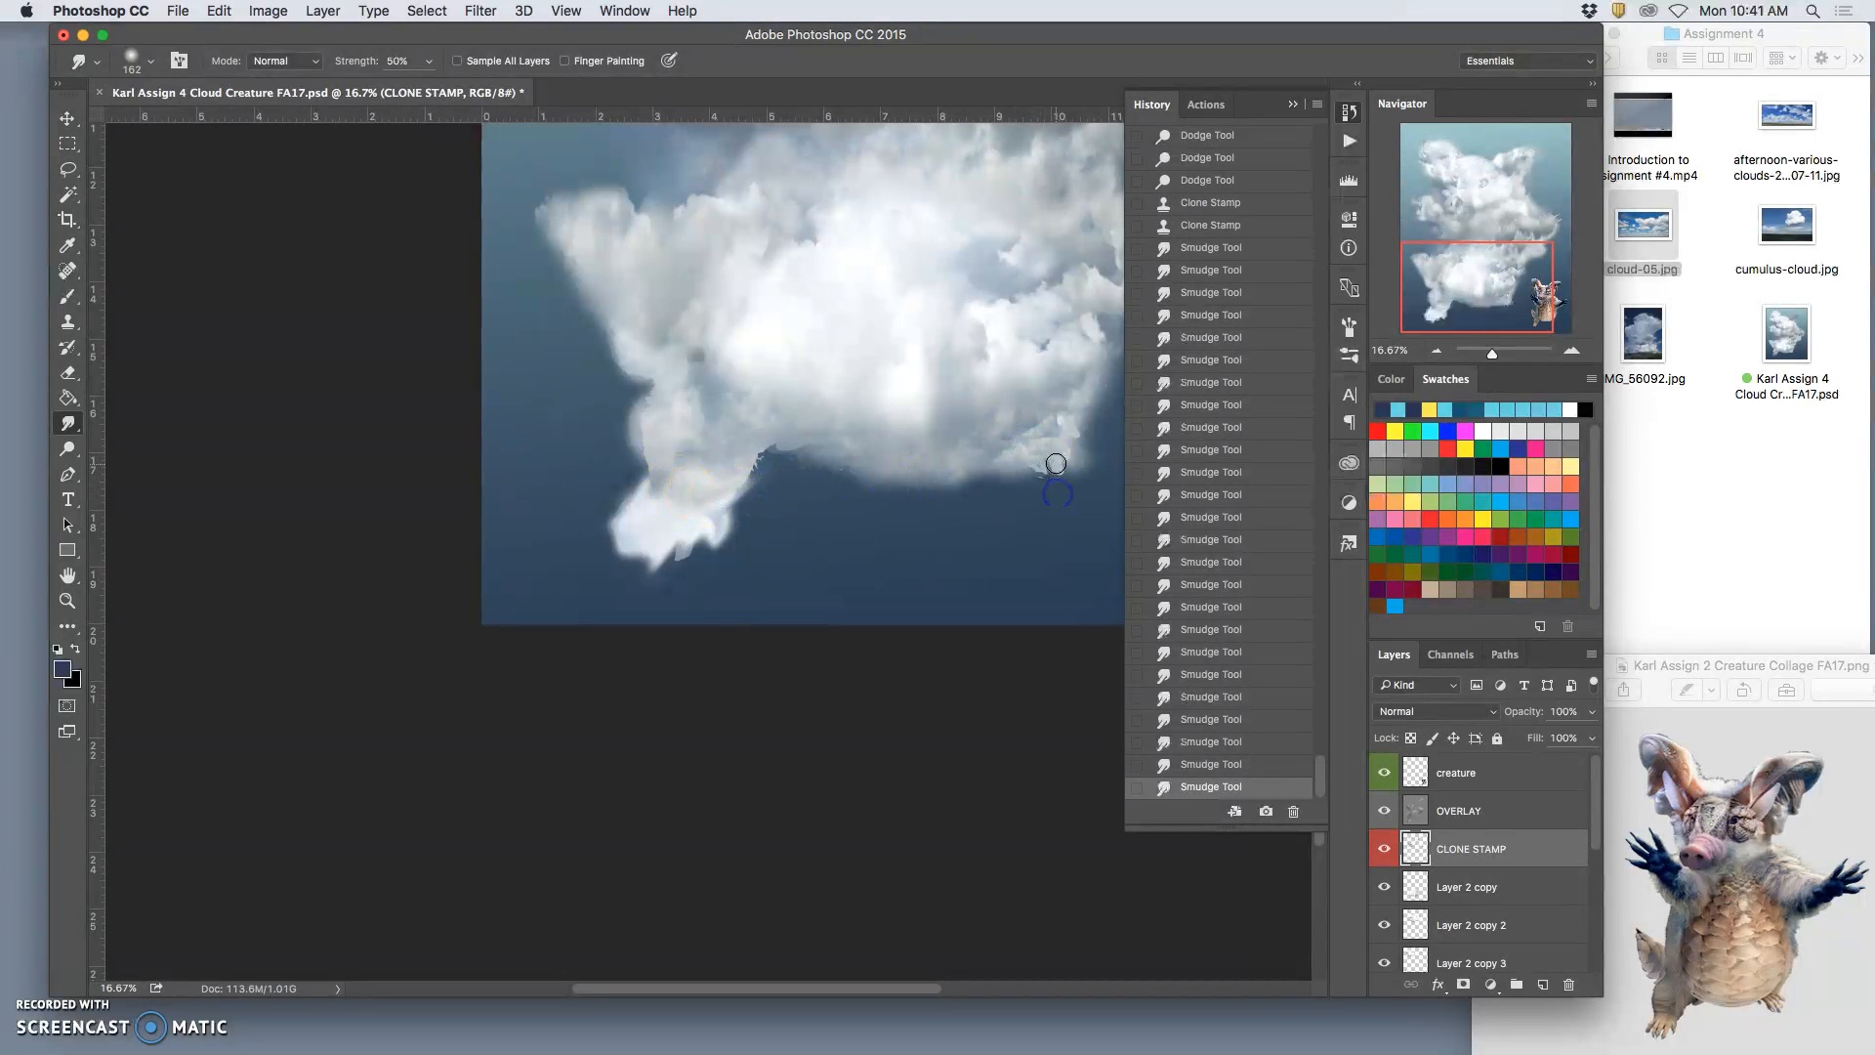
click(1387, 926)
click(1384, 928)
click(1387, 962)
drag(1596, 854, 1588, 893)
click(1384, 925)
click(1386, 966)
click(1386, 965)
Step: Smudge the claw fragments at the belly's lower-right corner on the cloud-05 copy 2 layer
click(1451, 964)
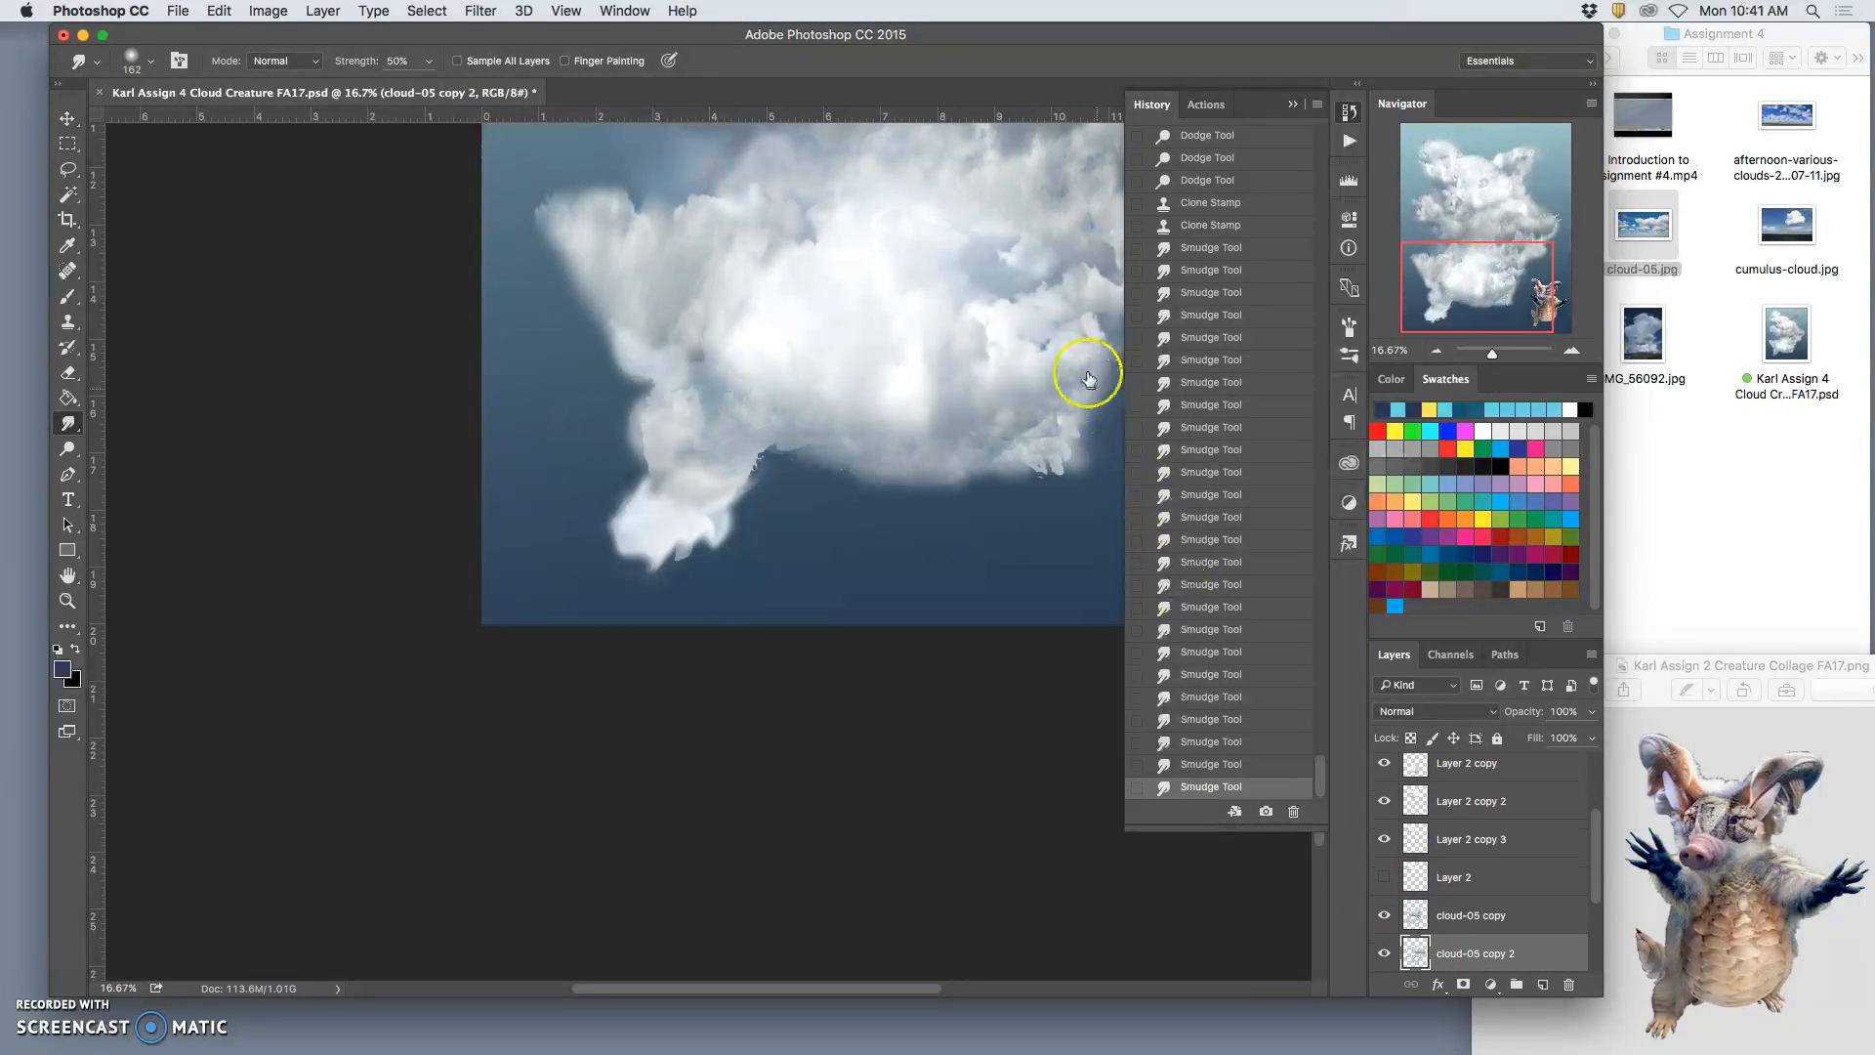
mouse_move(1063, 462)
mouse_down()
mouse_move(1038, 440)
mouse_move(1042, 466)
mouse_up()
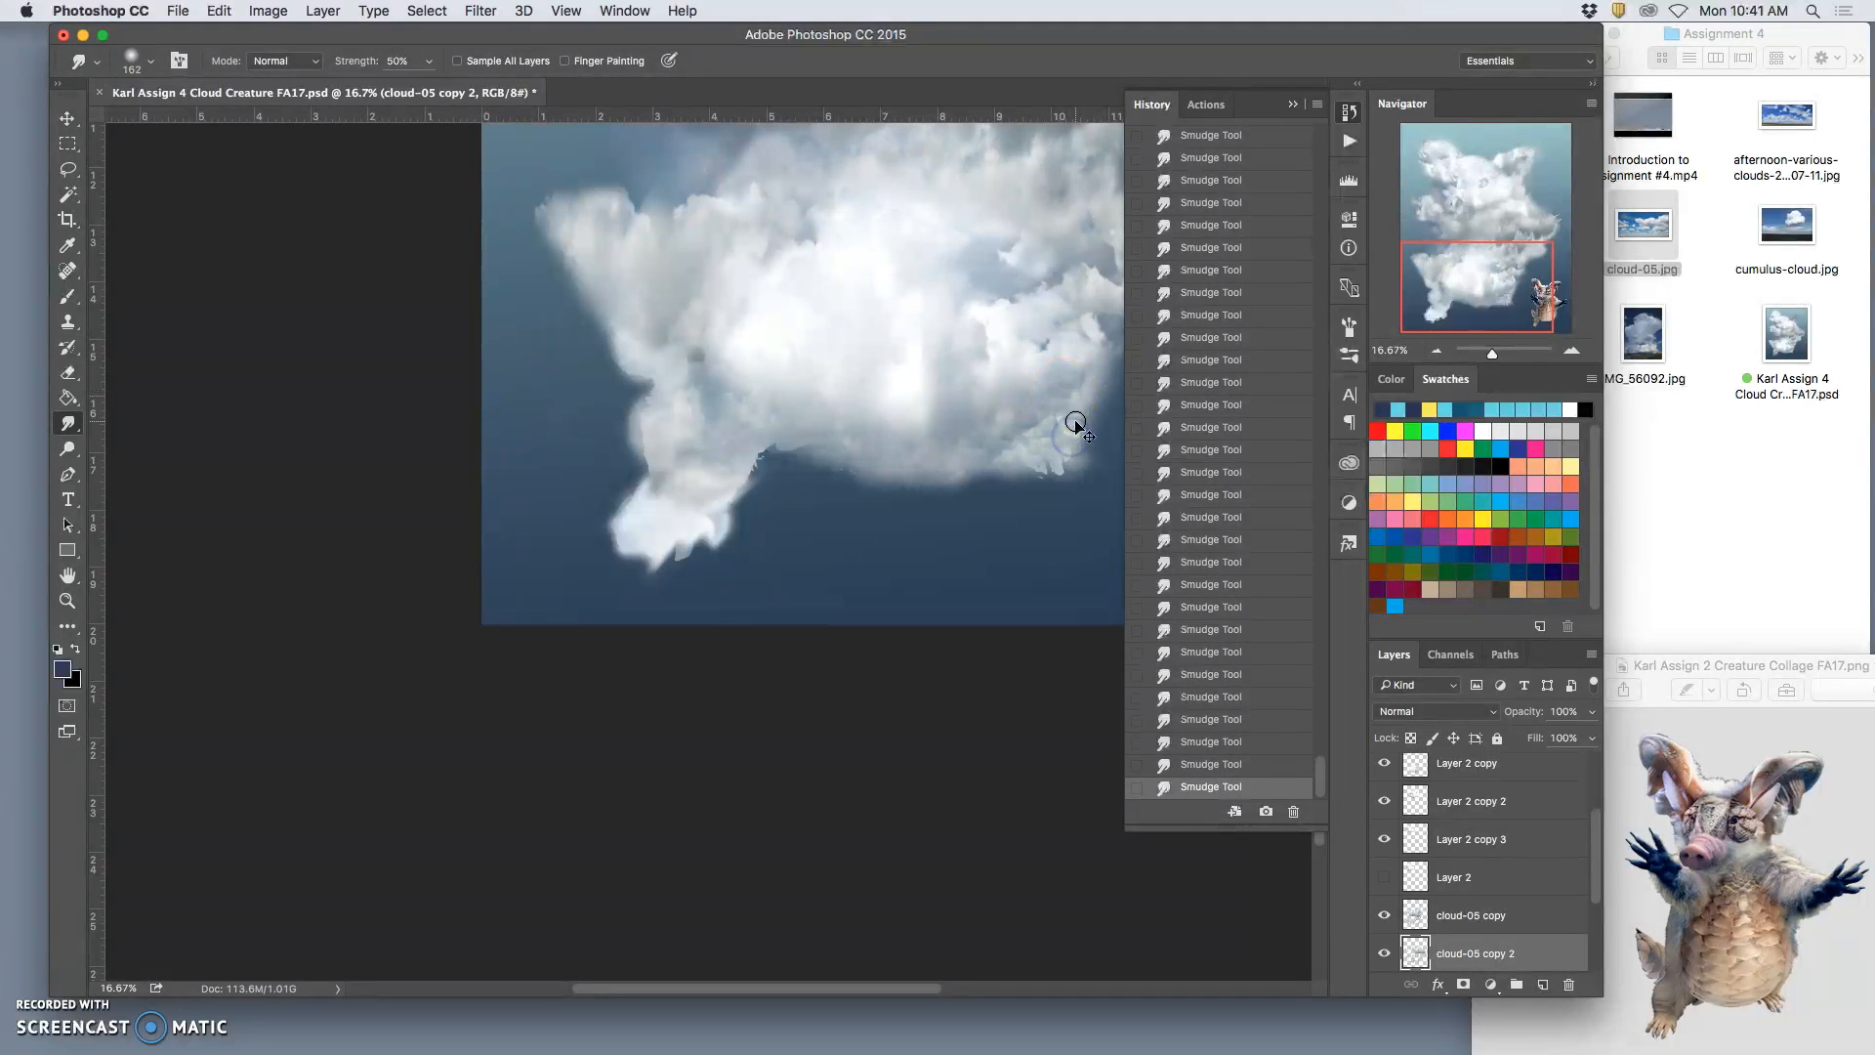
key(super+plus)
mouse_move(1040, 427)
mouse_down()
mouse_move(863, 280)
mouse_move(716, 319)
mouse_up()
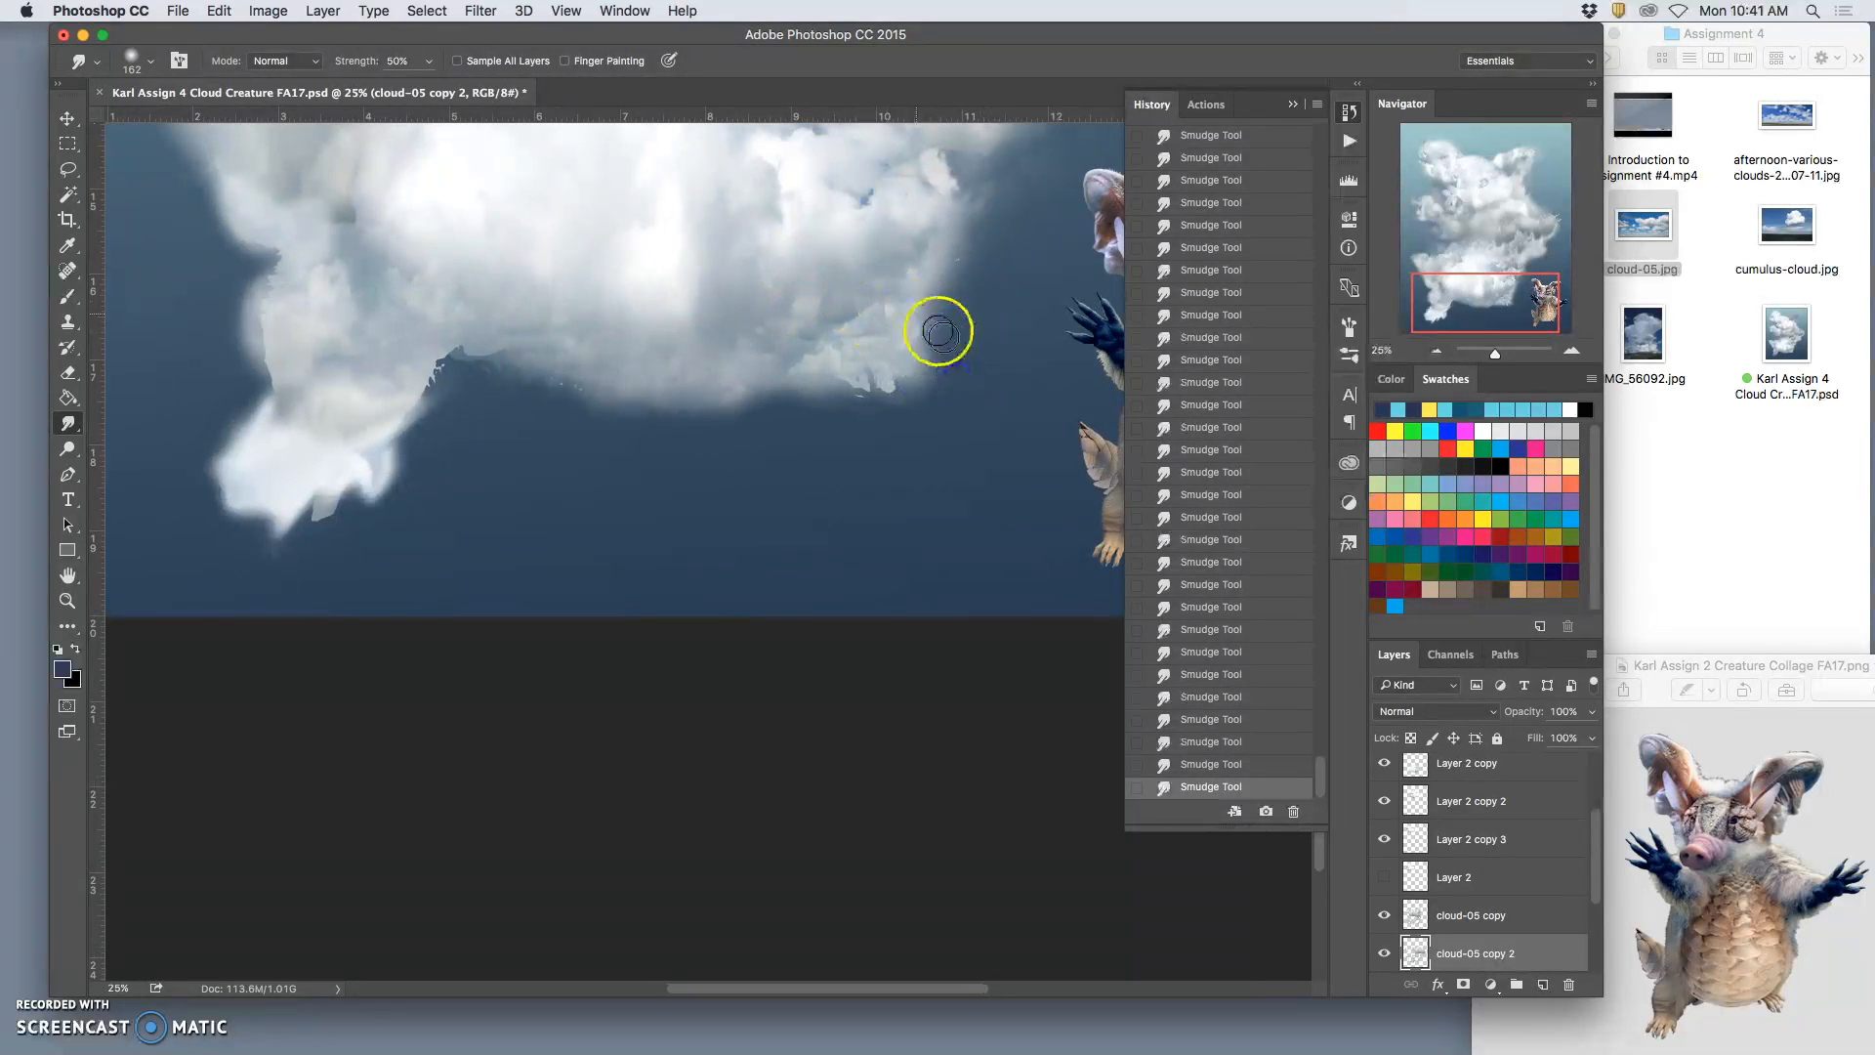
mouse_move(958, 336)
mouse_down()
mouse_move(912, 327)
mouse_move(896, 351)
mouse_move(916, 373)
mouse_move(855, 357)
mouse_move(881, 408)
mouse_move(830, 332)
mouse_move(875, 380)
mouse_move(887, 347)
mouse_move(823, 312)
mouse_move(789, 347)
mouse_move(834, 378)
mouse_move(764, 327)
mouse_move(833, 387)
mouse_move(803, 346)
mouse_move(861, 377)
mouse_move(837, 340)
mouse_move(819, 345)
mouse_move(873, 393)
mouse_move(854, 344)
mouse_up()
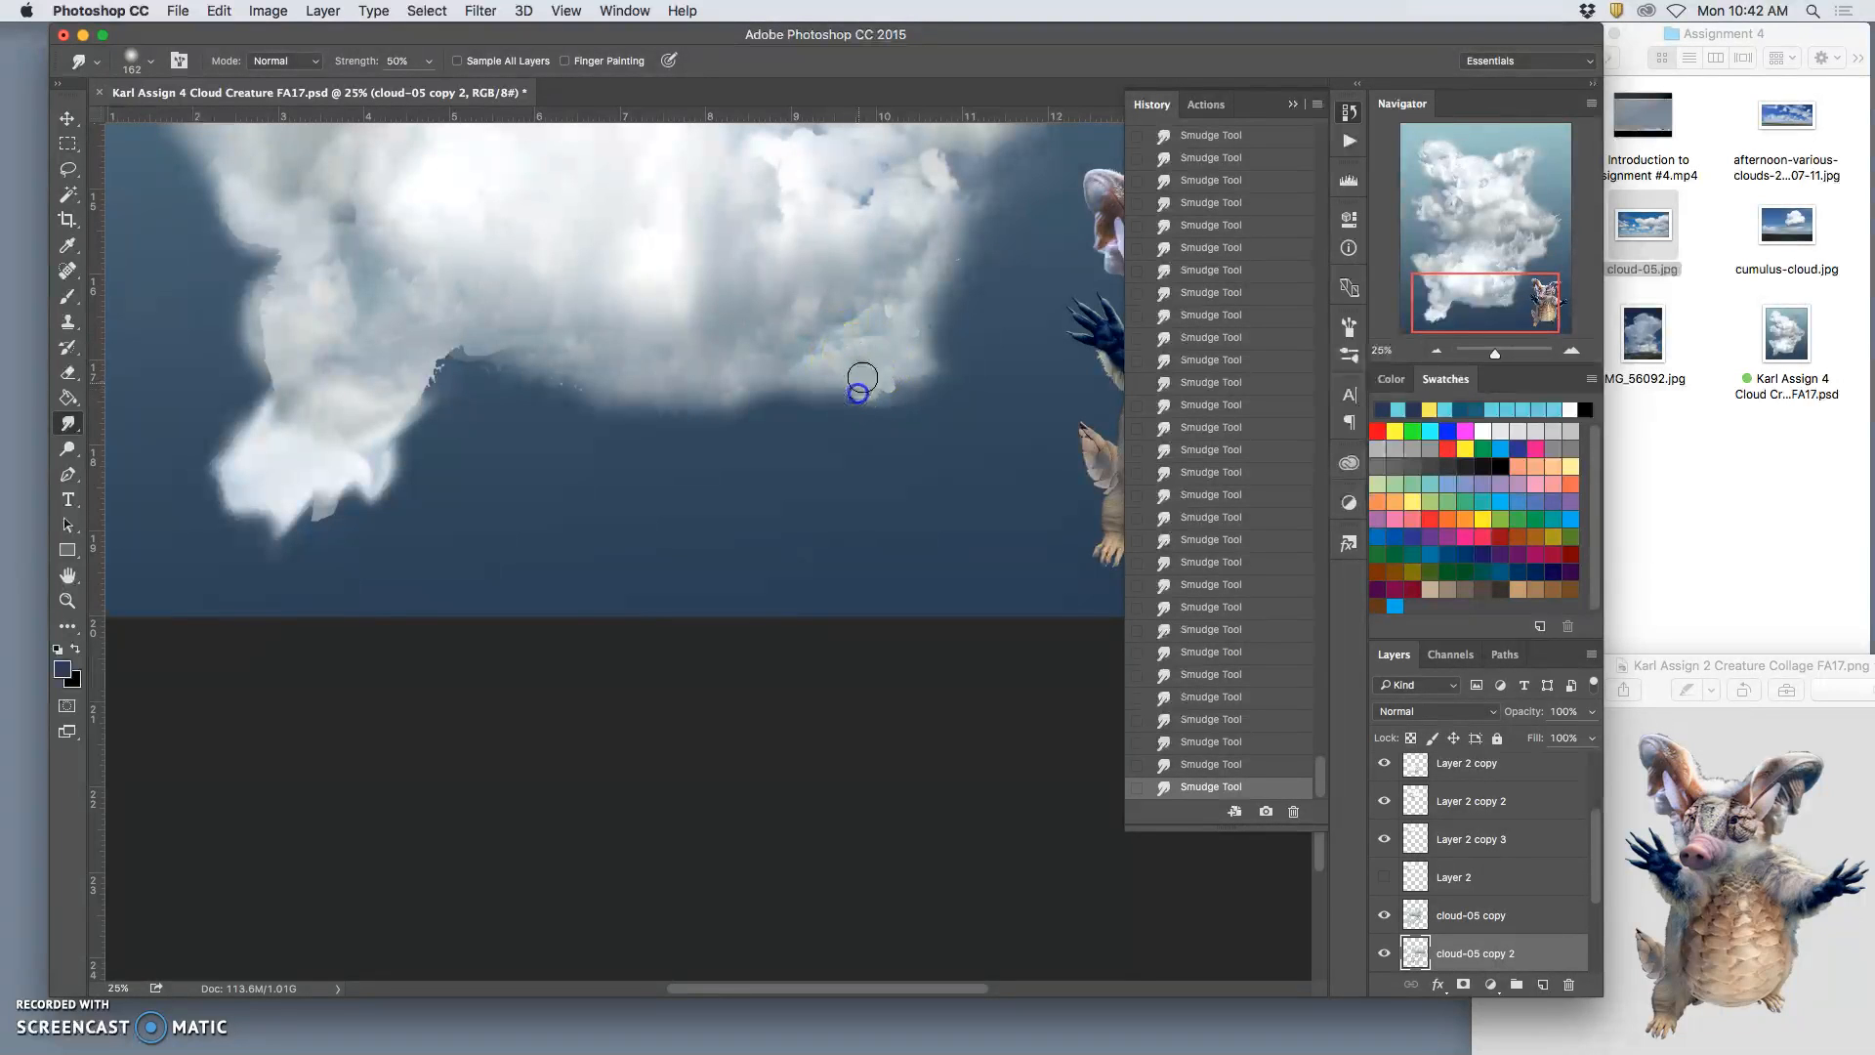
Step: Smudge the remaining hard fragments along the underside of the belly's lower-right corner
click(962, 507)
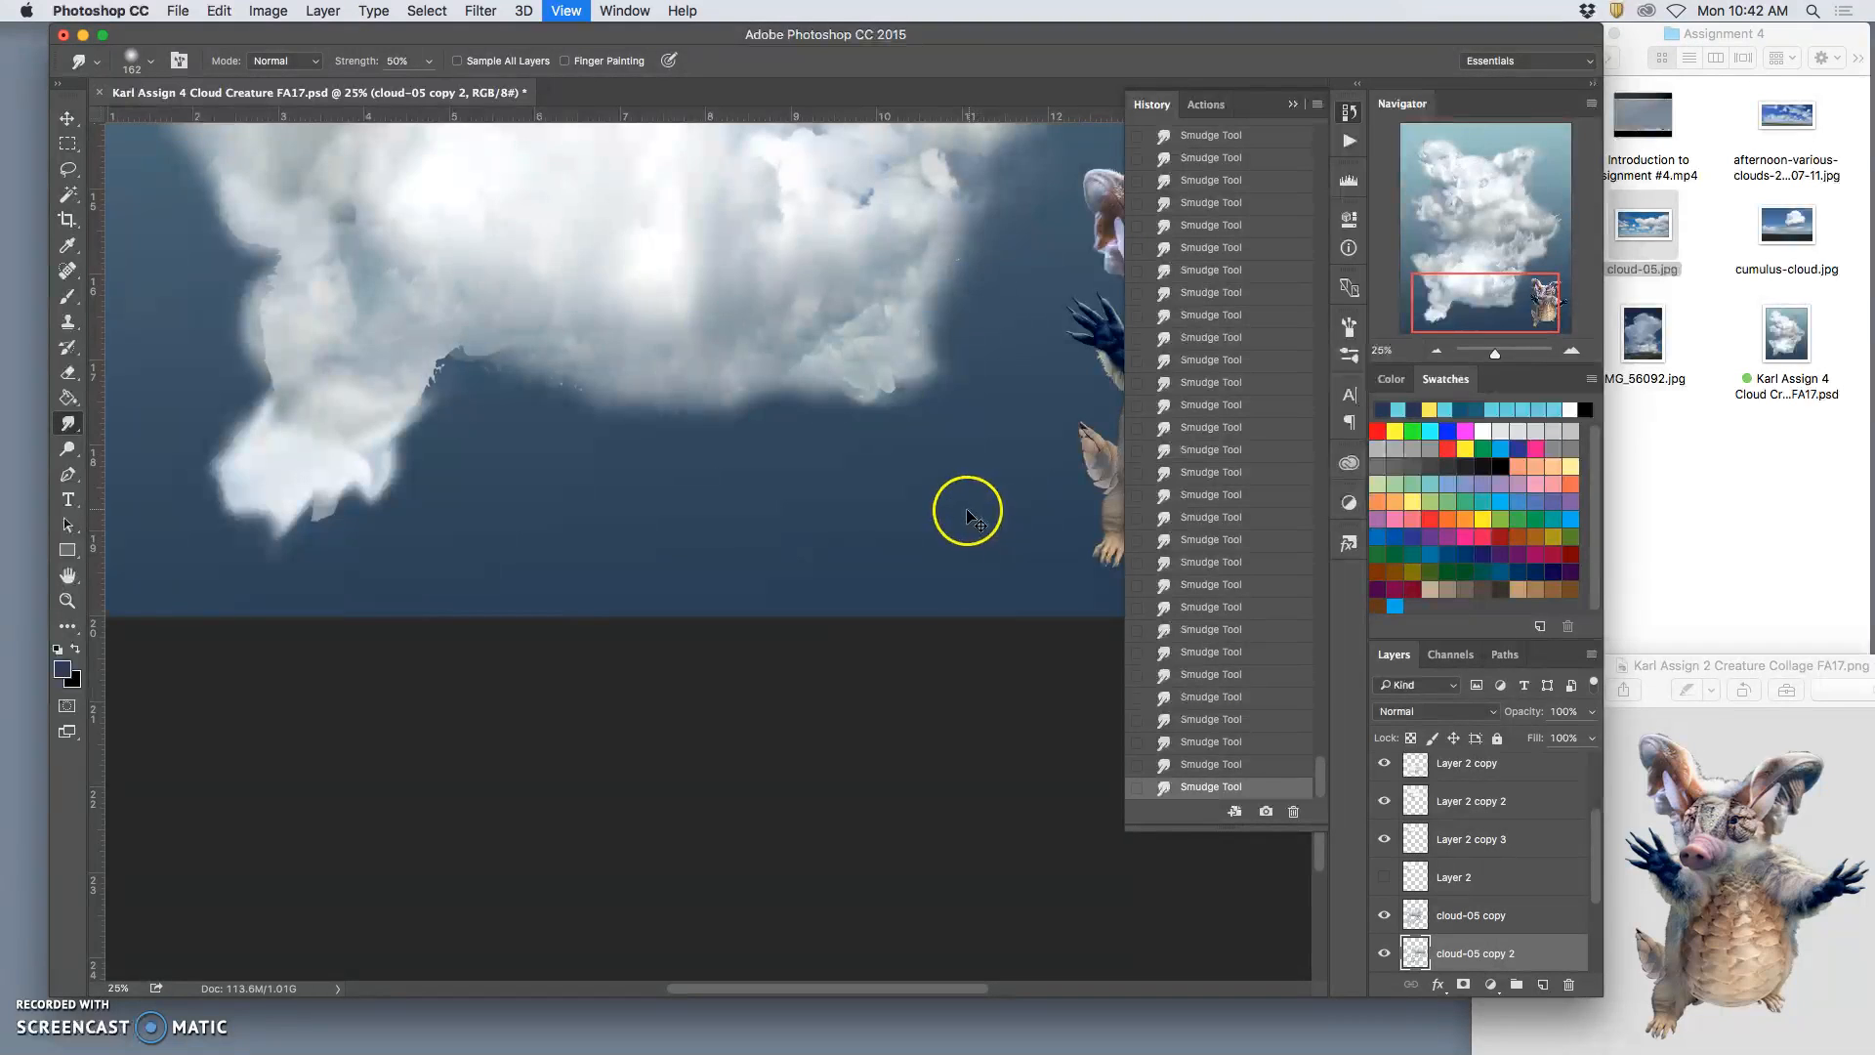
key(super+minus)
key(super+plus)
key(super+plus)
key(super+plus)
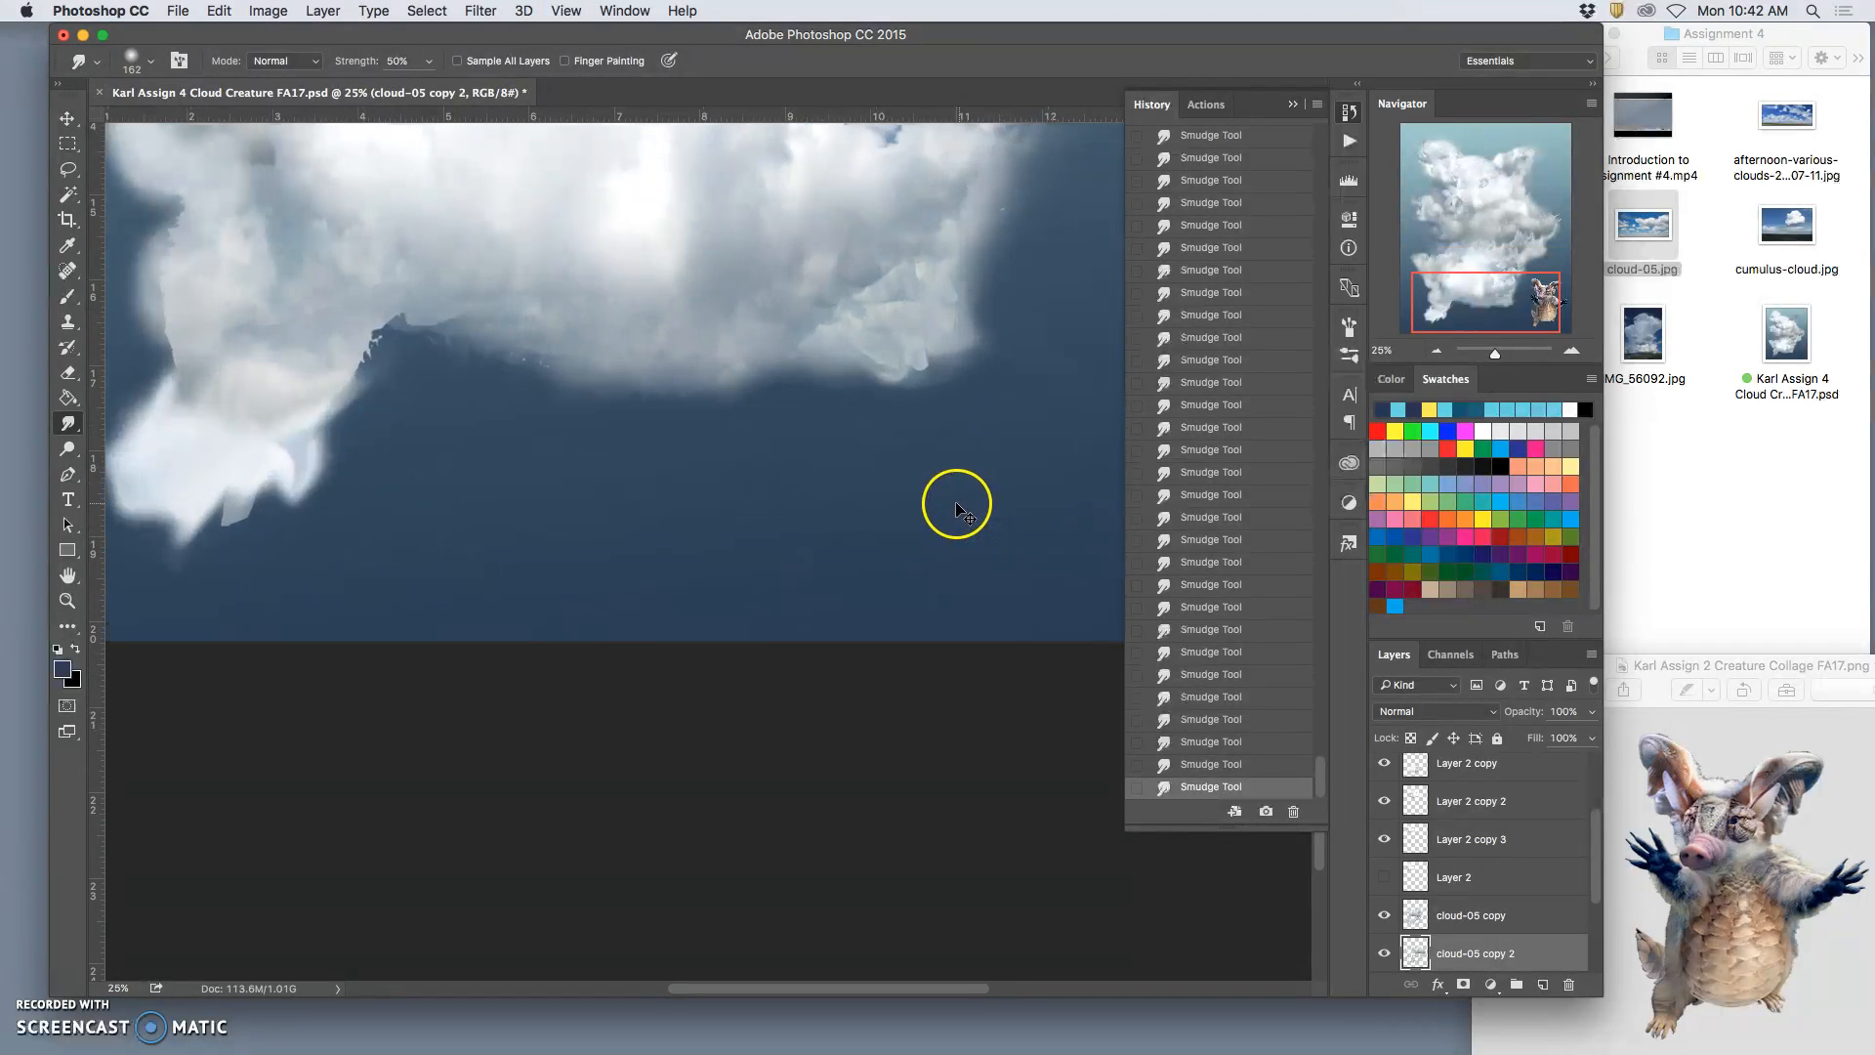
drag(691, 247, 389, 537)
drag(690, 405, 724, 478)
mouse_move(740, 388)
mouse_down()
mouse_move(747, 423)
mouse_move(778, 416)
mouse_up()
mouse_move(596, 444)
mouse_down()
mouse_move(658, 508)
mouse_move(640, 552)
mouse_move(676, 535)
mouse_move(707, 562)
mouse_move(681, 518)
mouse_move(651, 523)
mouse_move(726, 568)
mouse_up()
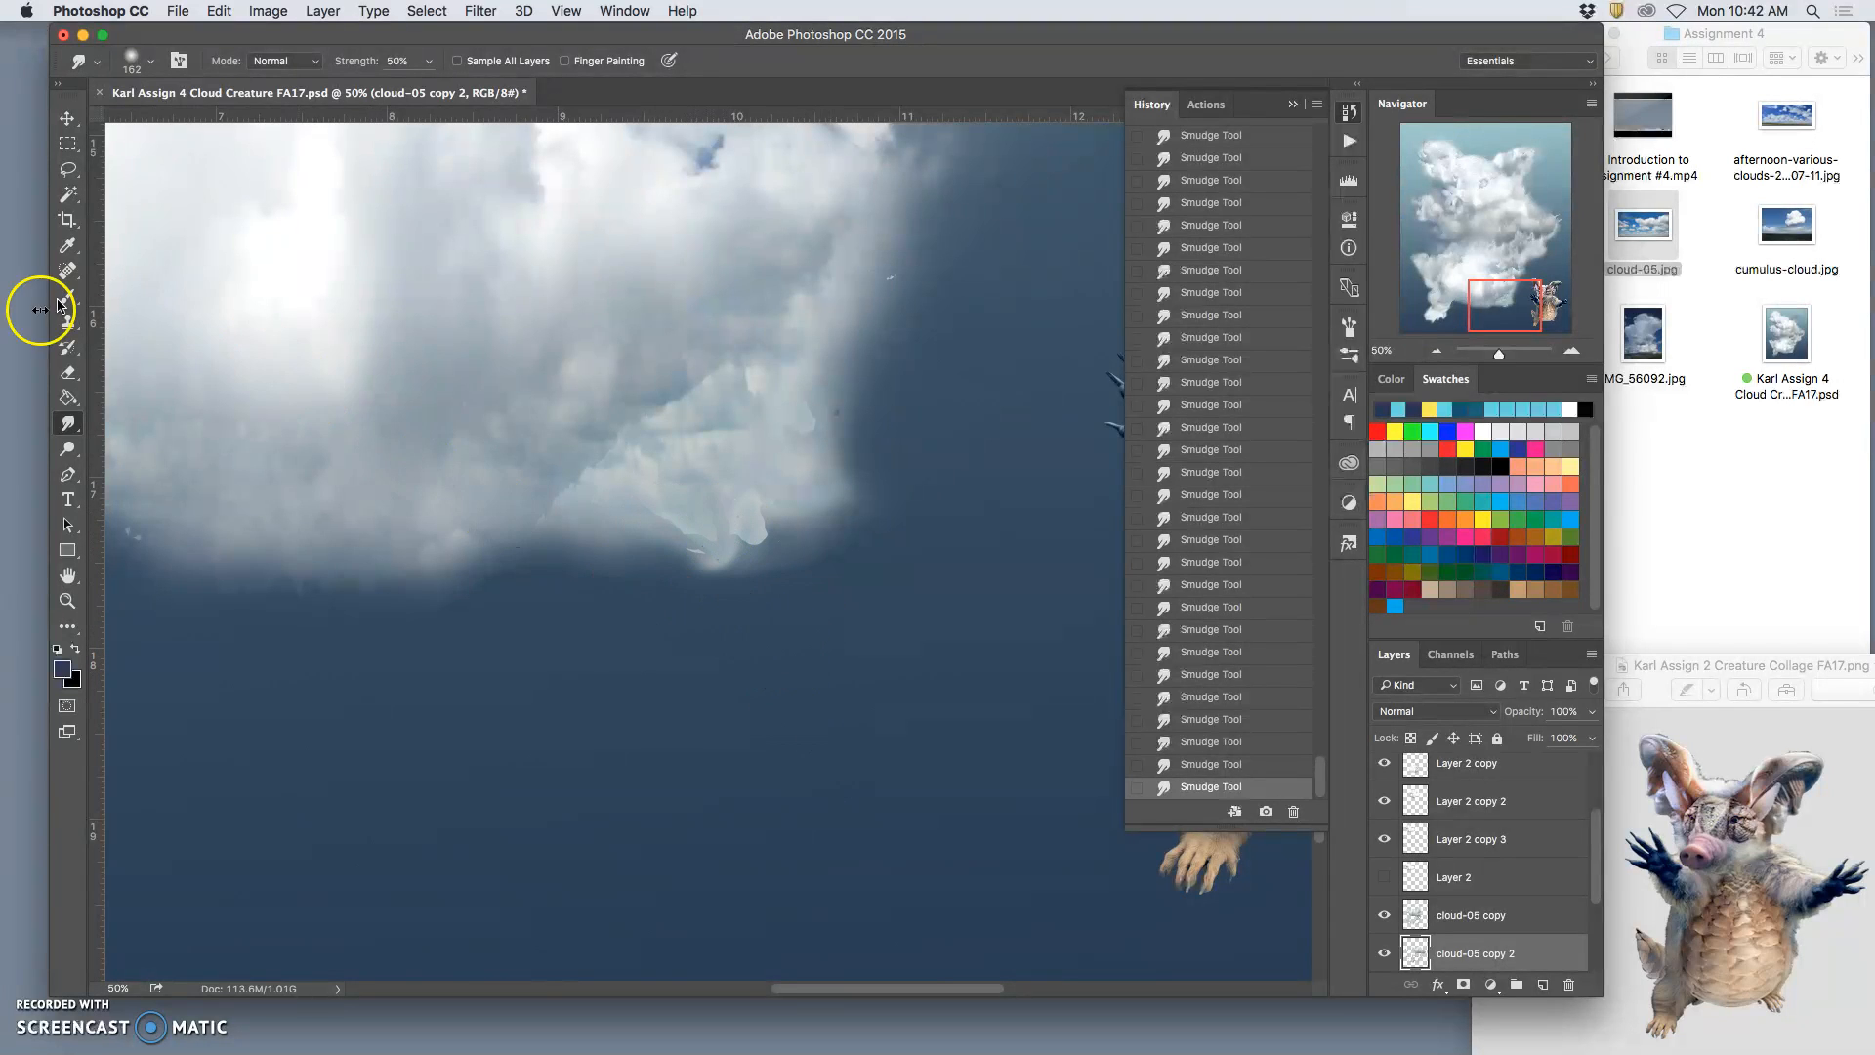
Step: Erase the cloud bulge beneath the belly's lower-right corner on cloud-05 copy 2 at 62% opacity, ending with a 236 px brush
click(69, 374)
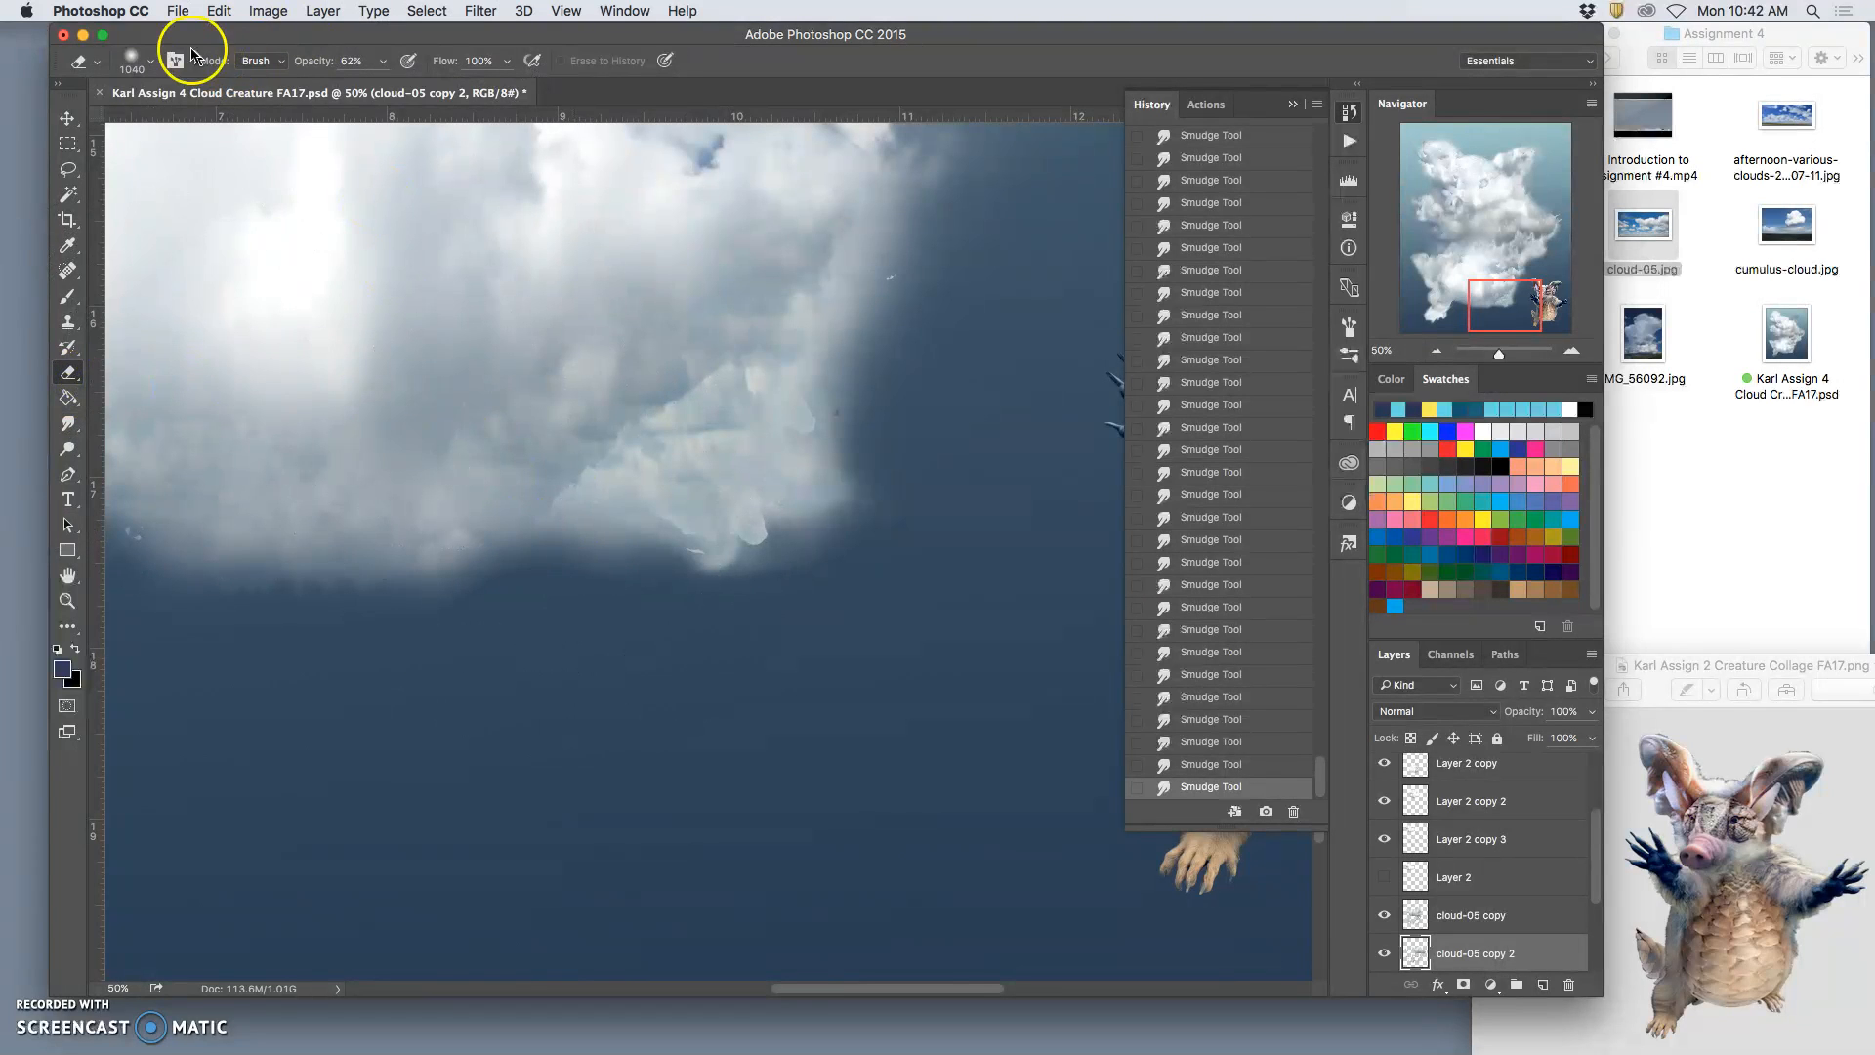
click(151, 60)
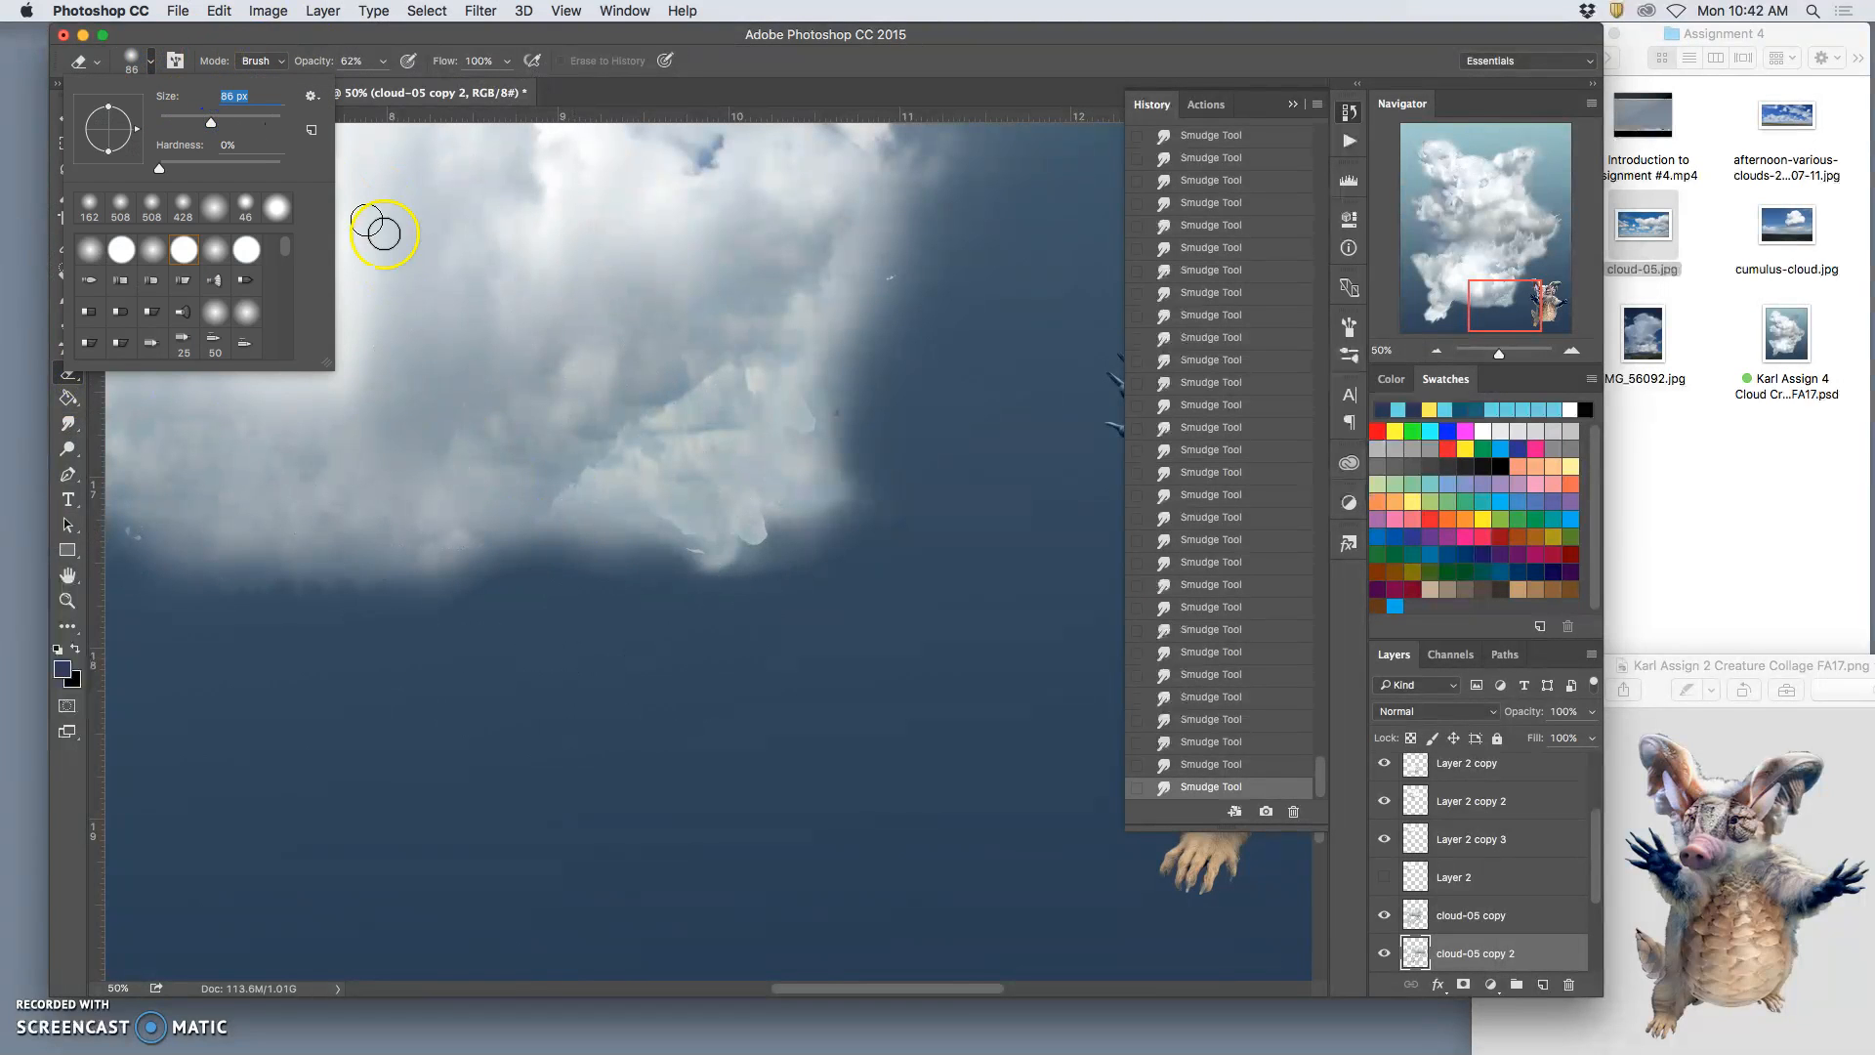
click(677, 580)
click(710, 605)
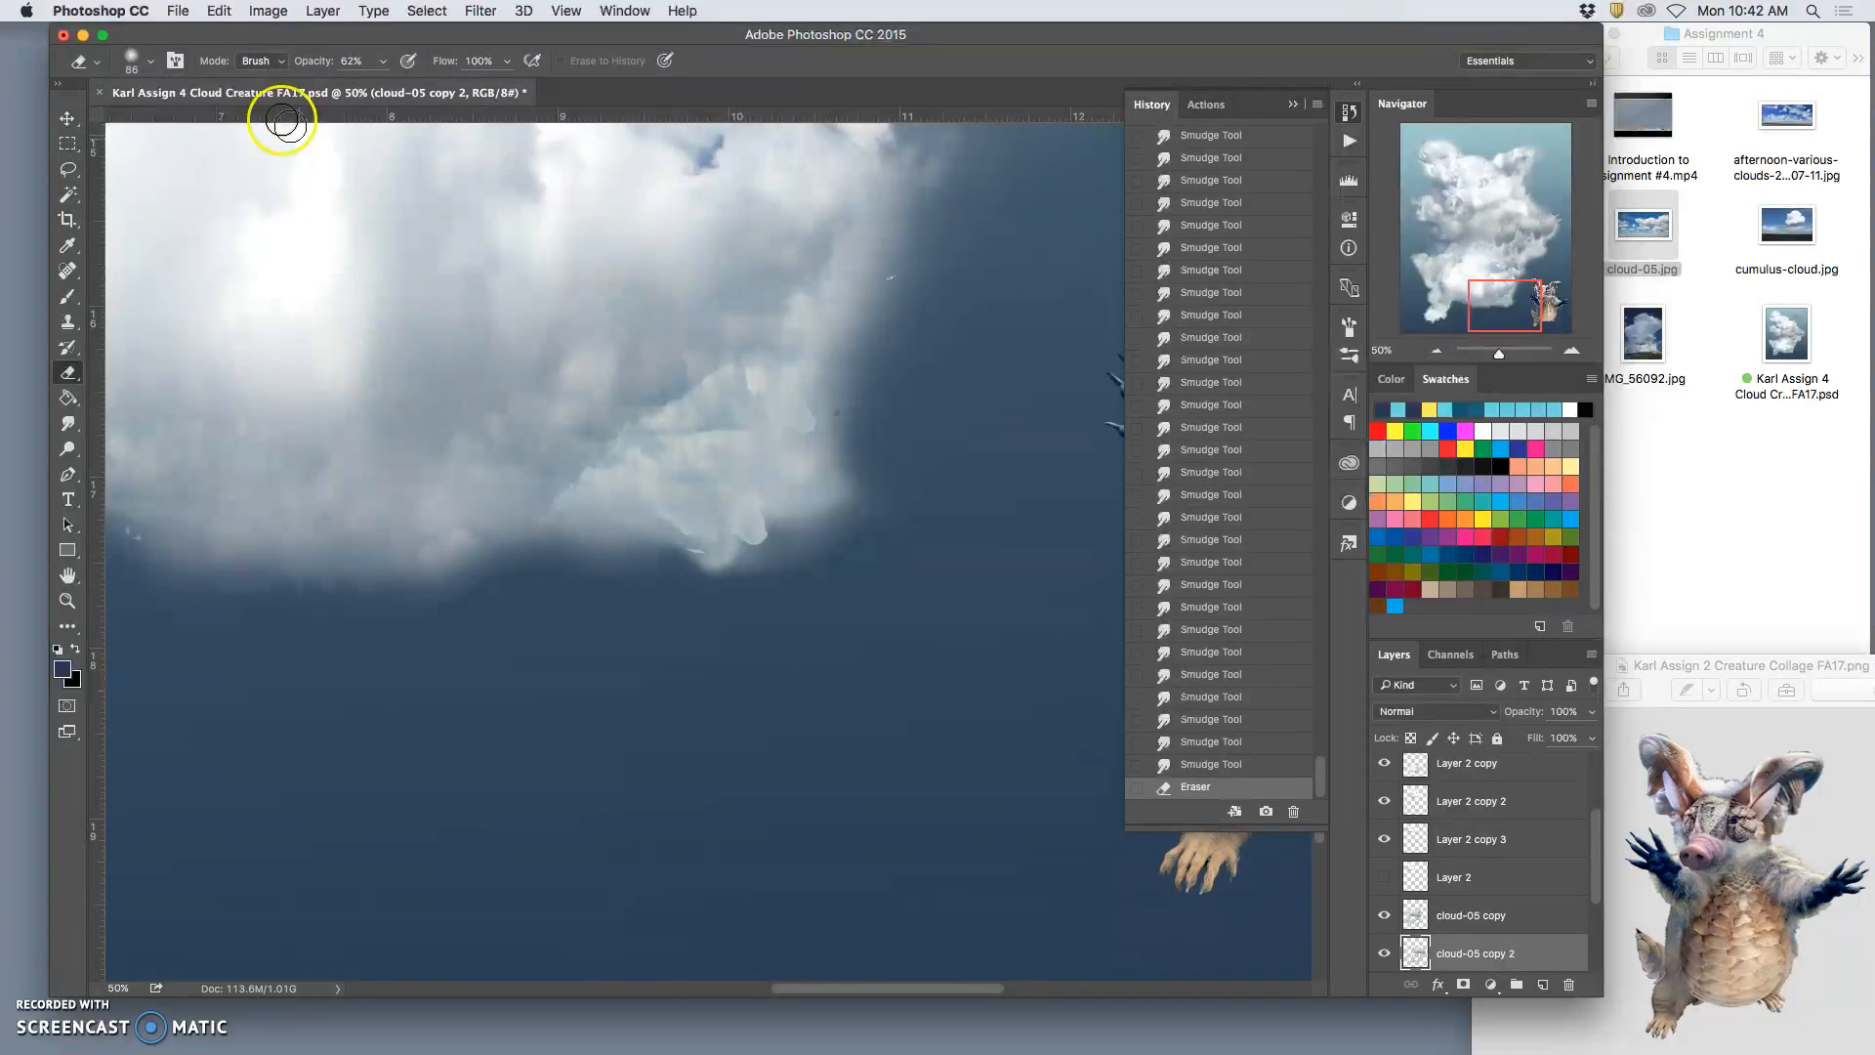
click(151, 60)
click(713, 547)
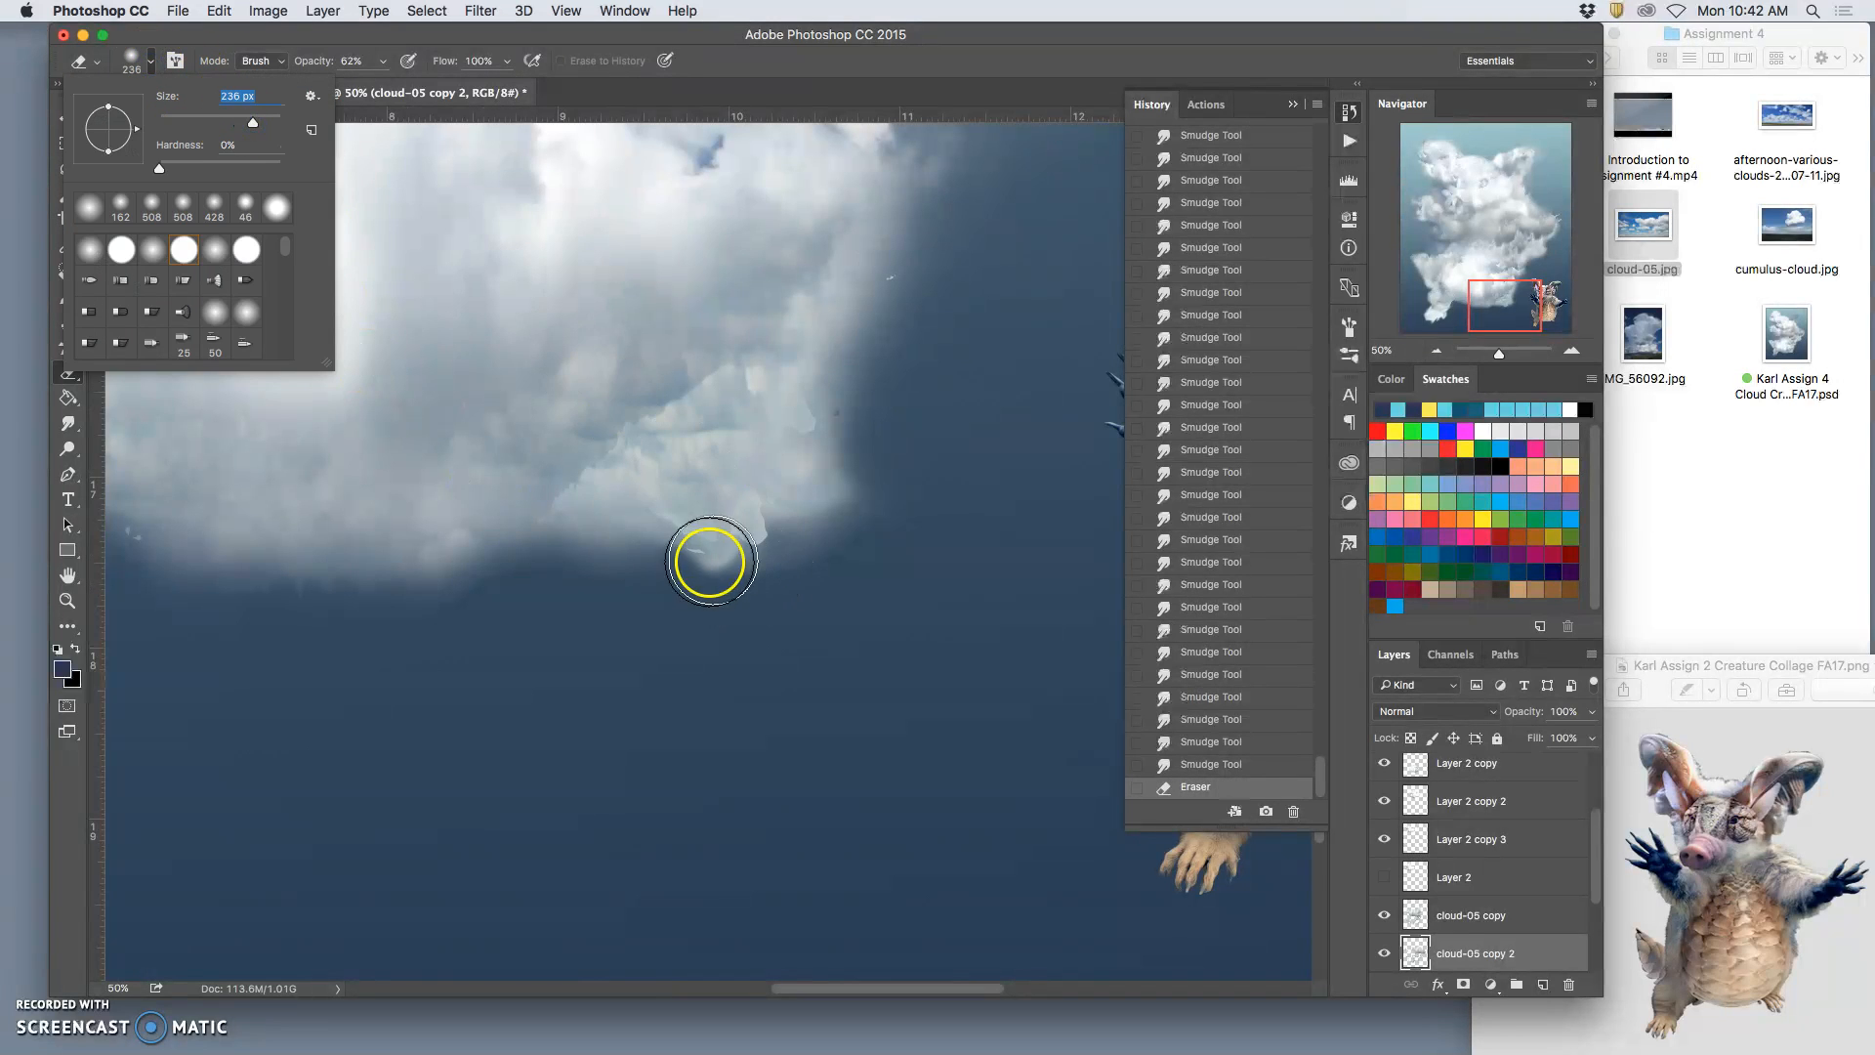
click(698, 586)
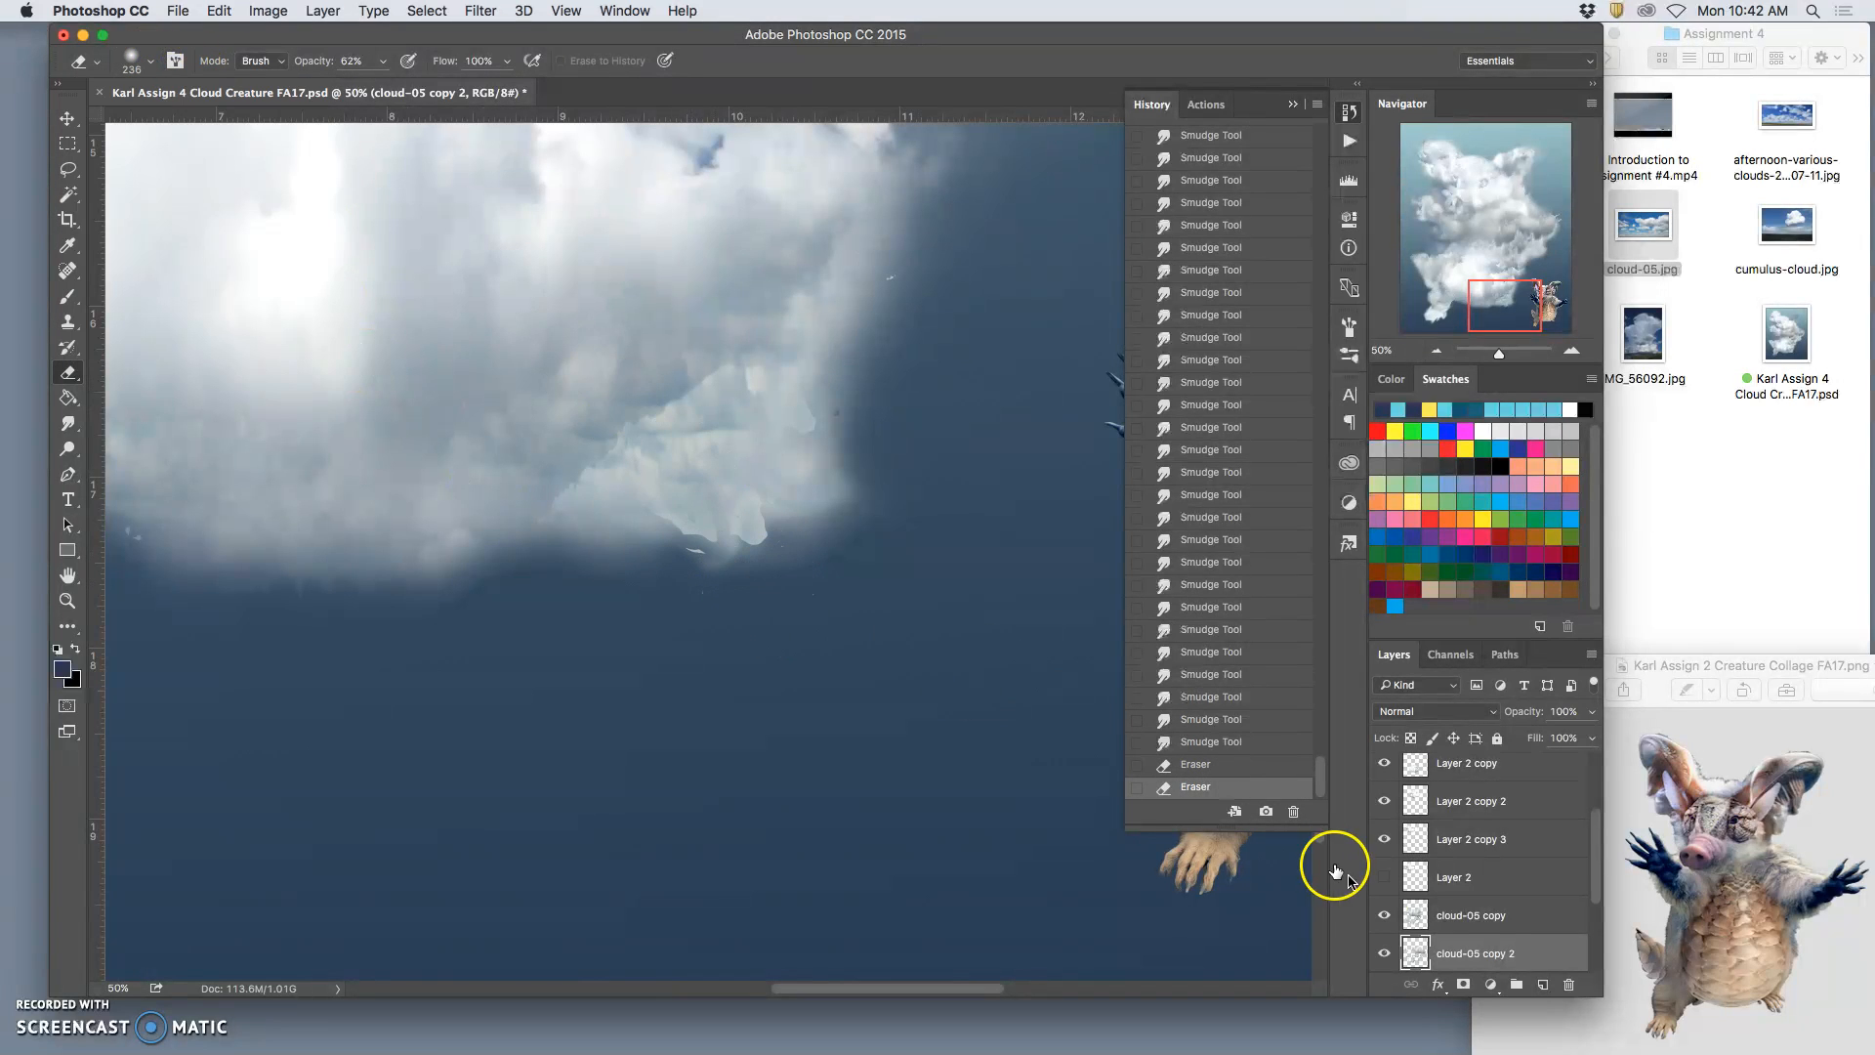
Step: Erase the stray claw fragments and hard edges around the belly's lower-right corner on Layer 1
drag(1595, 868, 1595, 901)
scroll(1528, 888, down, 2)
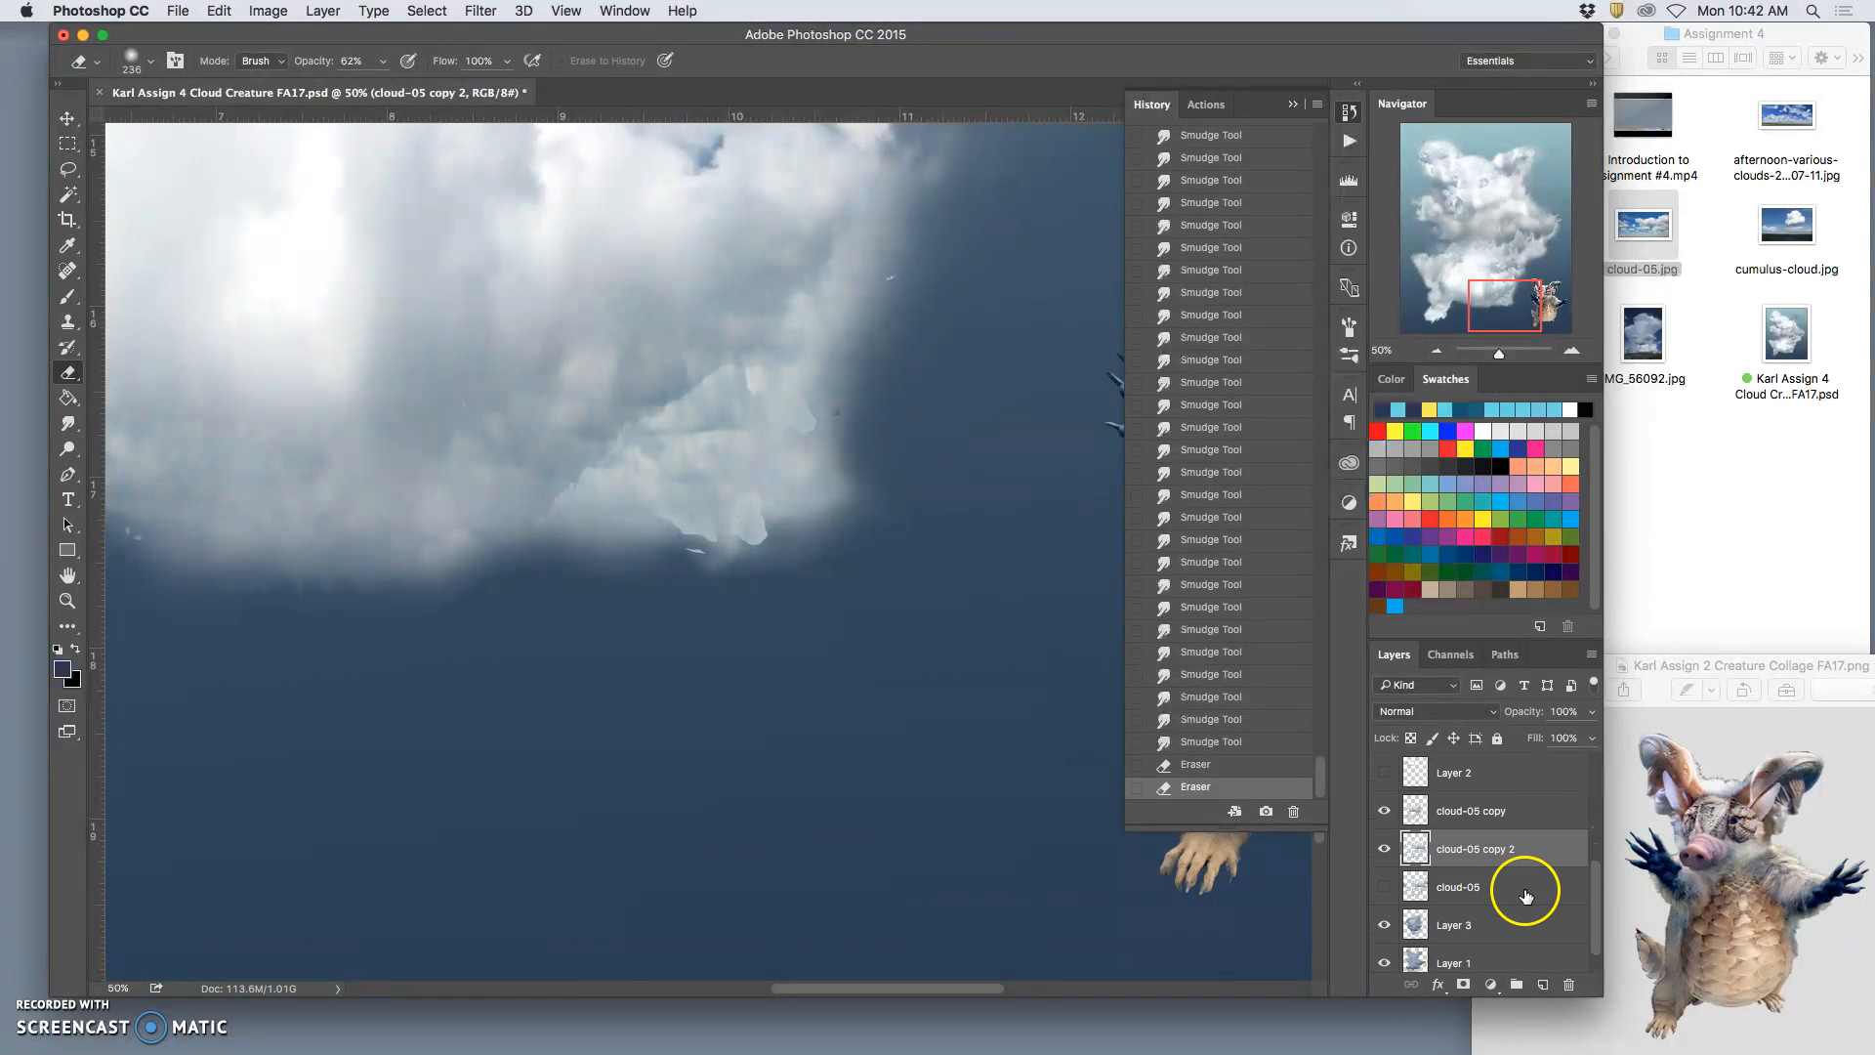
click(1516, 956)
mouse_move(694, 569)
mouse_down()
mouse_move(648, 530)
mouse_move(678, 533)
mouse_move(694, 566)
mouse_move(742, 558)
mouse_move(722, 527)
mouse_move(738, 557)
mouse_move(783, 558)
mouse_move(783, 519)
mouse_move(798, 533)
mouse_move(709, 616)
mouse_move(646, 544)
mouse_move(662, 521)
mouse_move(609, 590)
mouse_move(579, 566)
mouse_move(533, 592)
mouse_move(552, 557)
mouse_move(465, 599)
mouse_move(782, 581)
mouse_move(819, 548)
mouse_move(720, 544)
mouse_up()
drag(871, 282, 908, 270)
drag(857, 381, 839, 442)
mouse_move(695, 377)
mouse_down()
mouse_move(790, 399)
mouse_move(686, 383)
mouse_move(586, 471)
mouse_up()
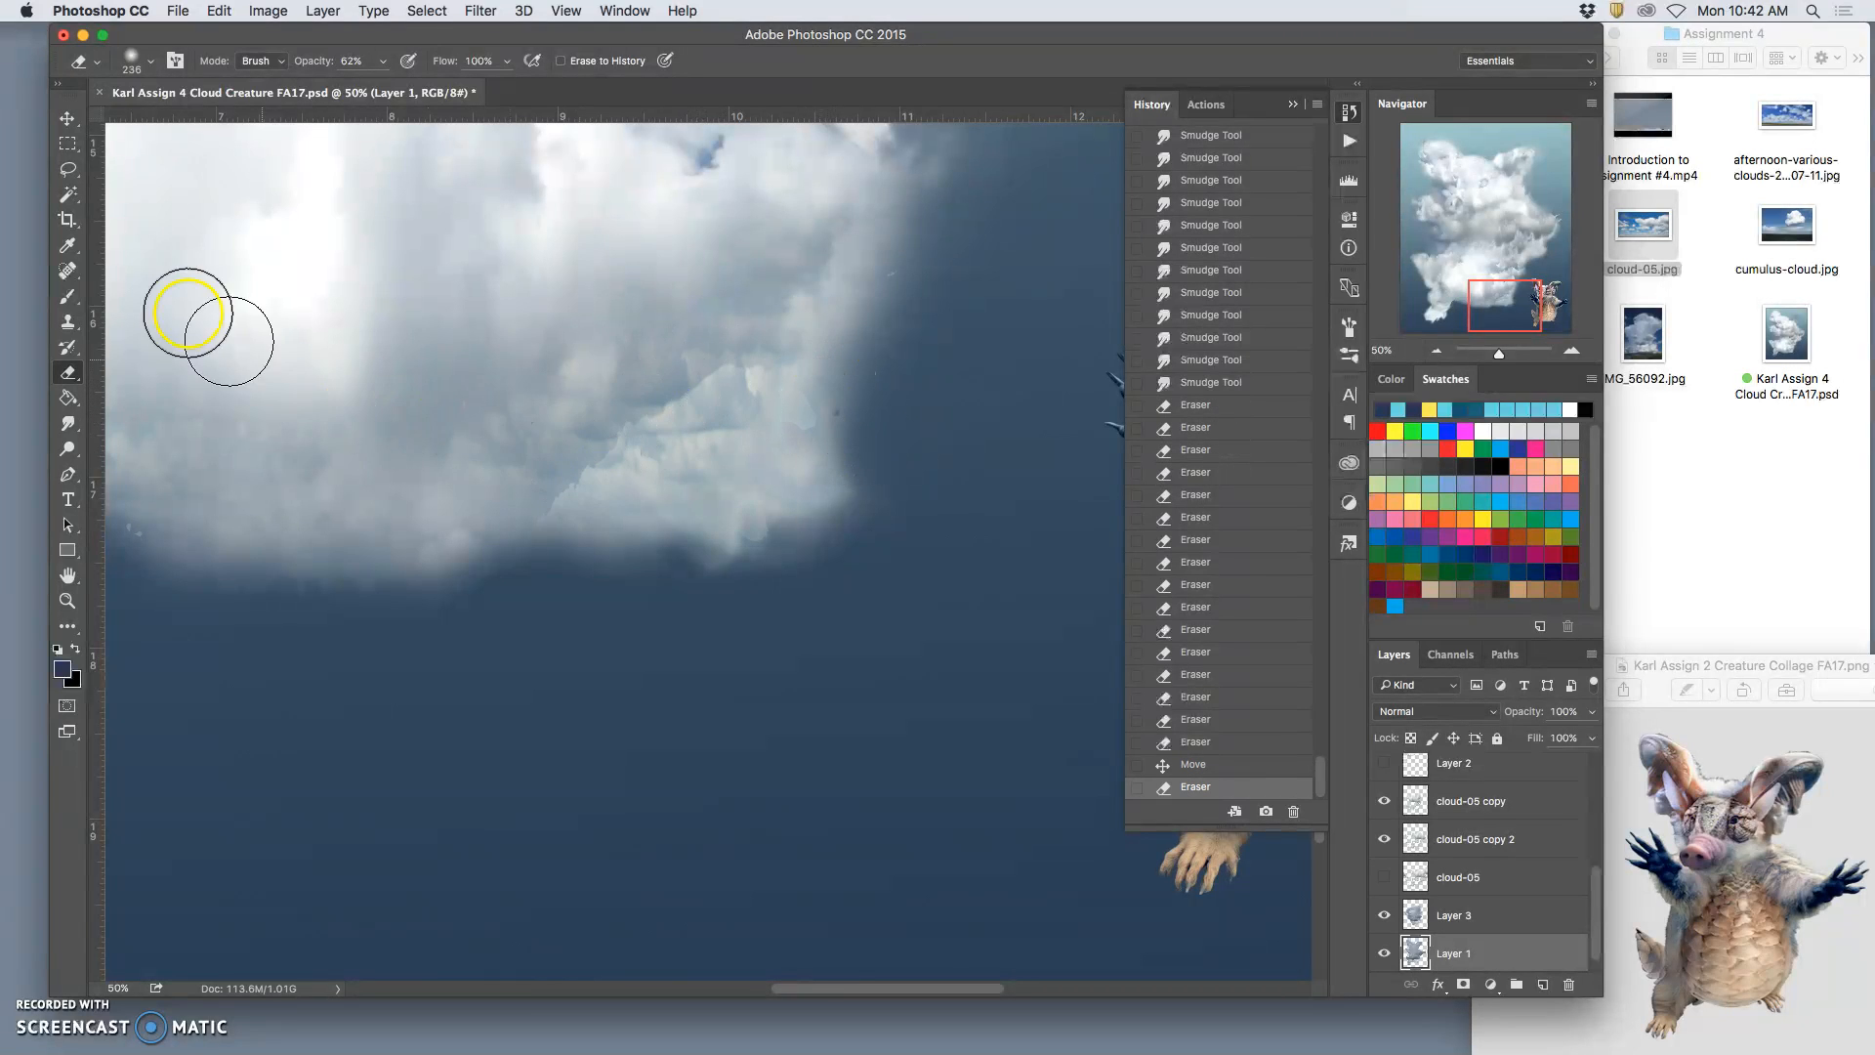
Step: Hide the OVERLAY layer
click(66, 120)
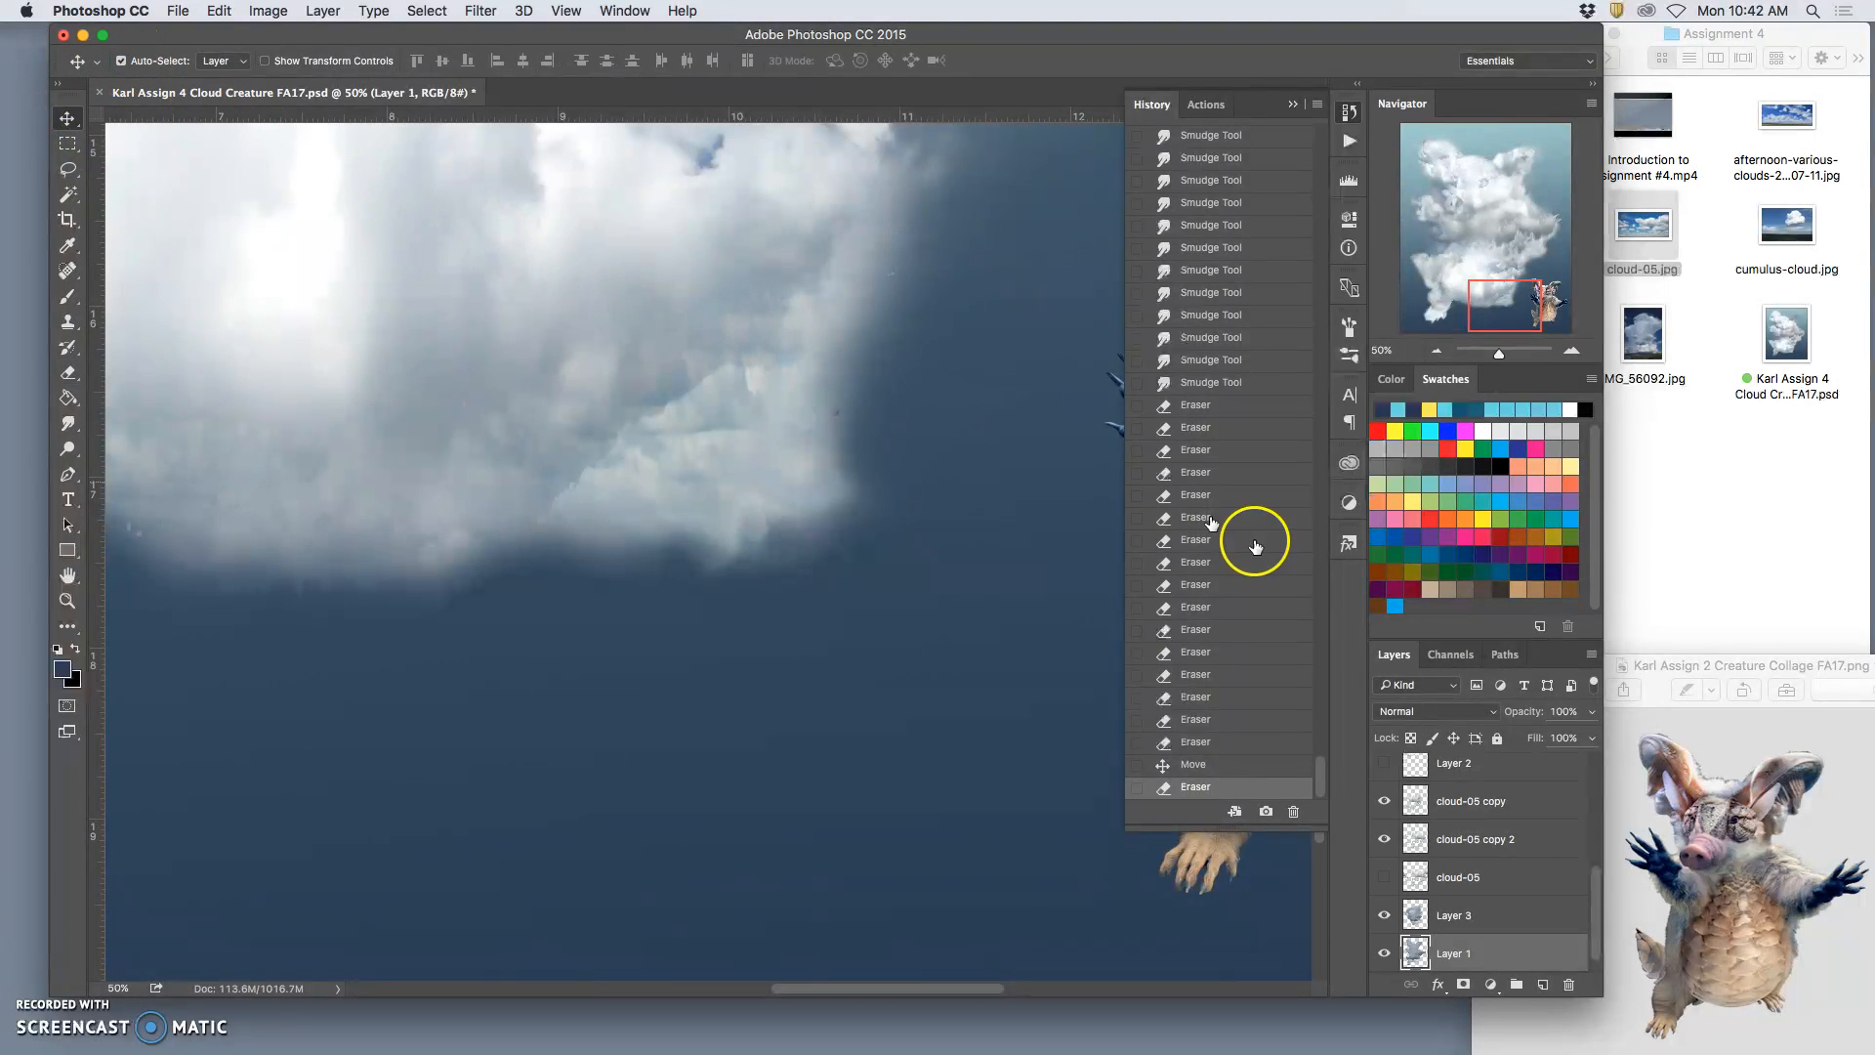
scroll(1574, 884, up, 10)
click(1384, 811)
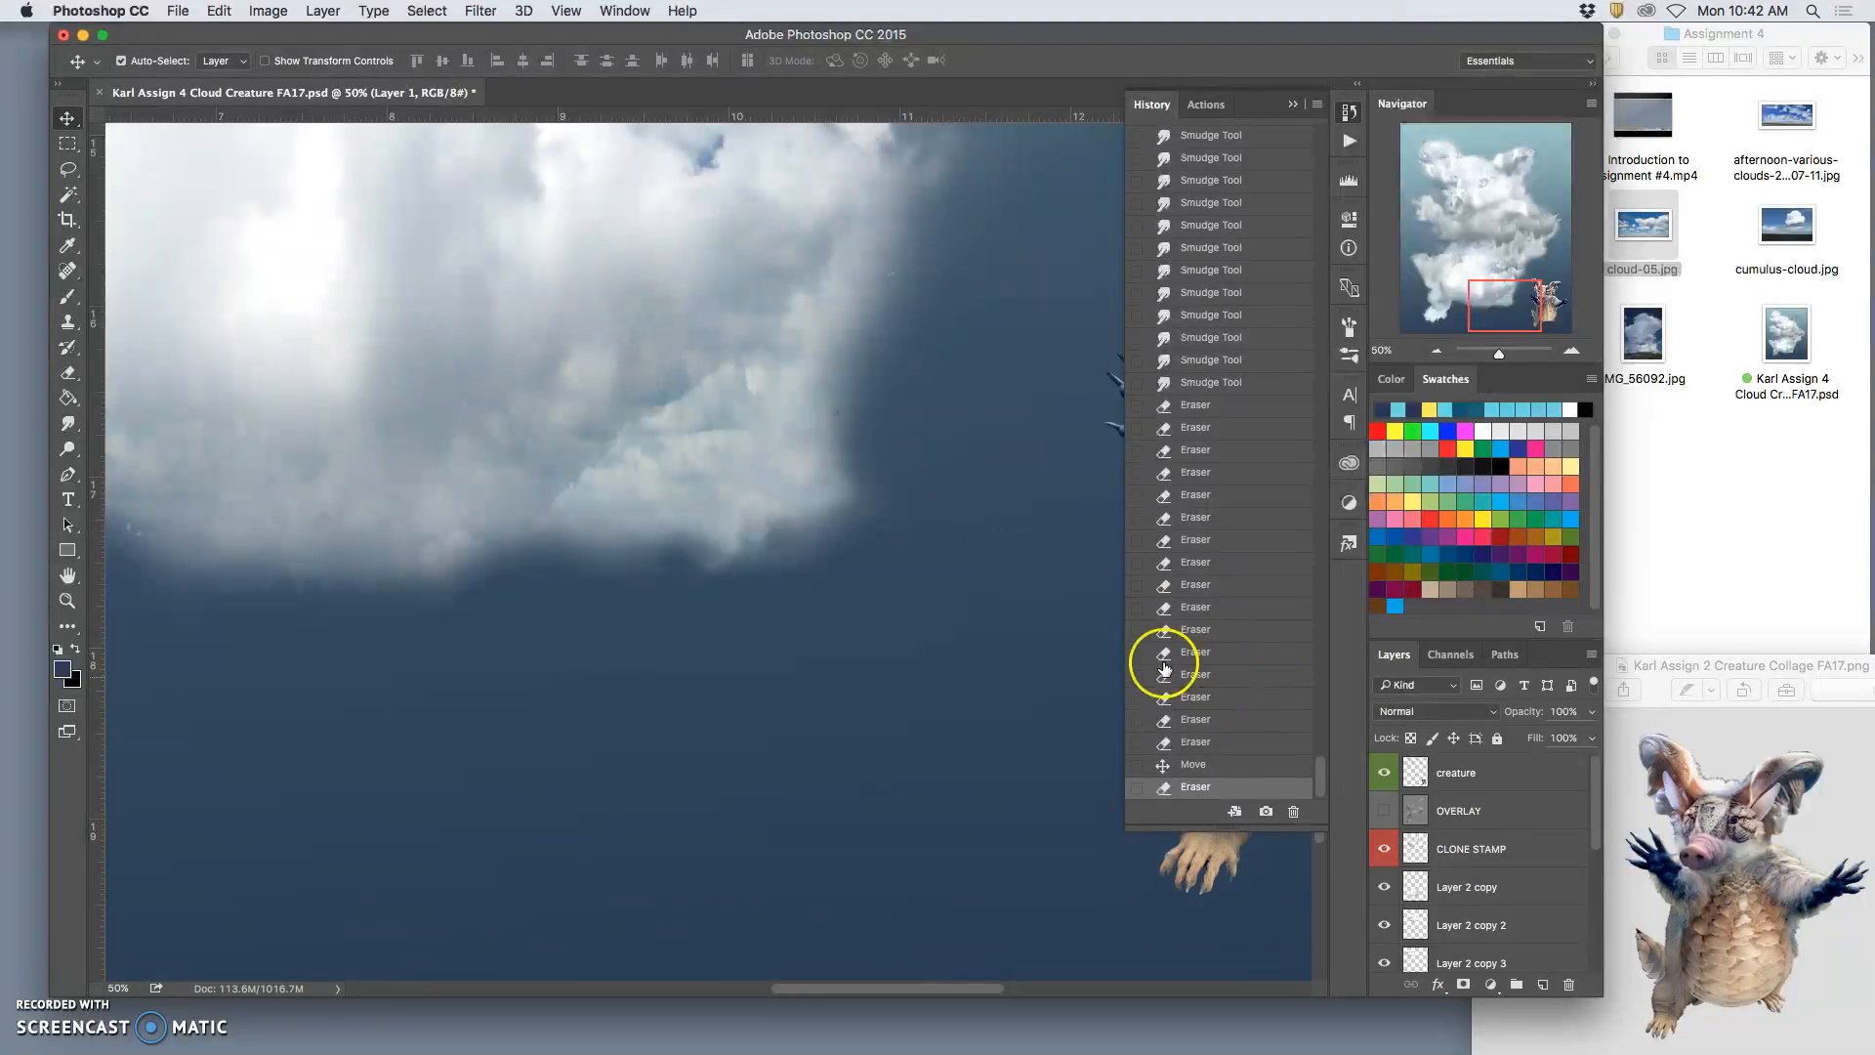
Step: Erase the hard-edged cloud fragments inside the belly's lower-right corner, starting on the cloud-05 copy layer at 62% opacity
click(734, 408)
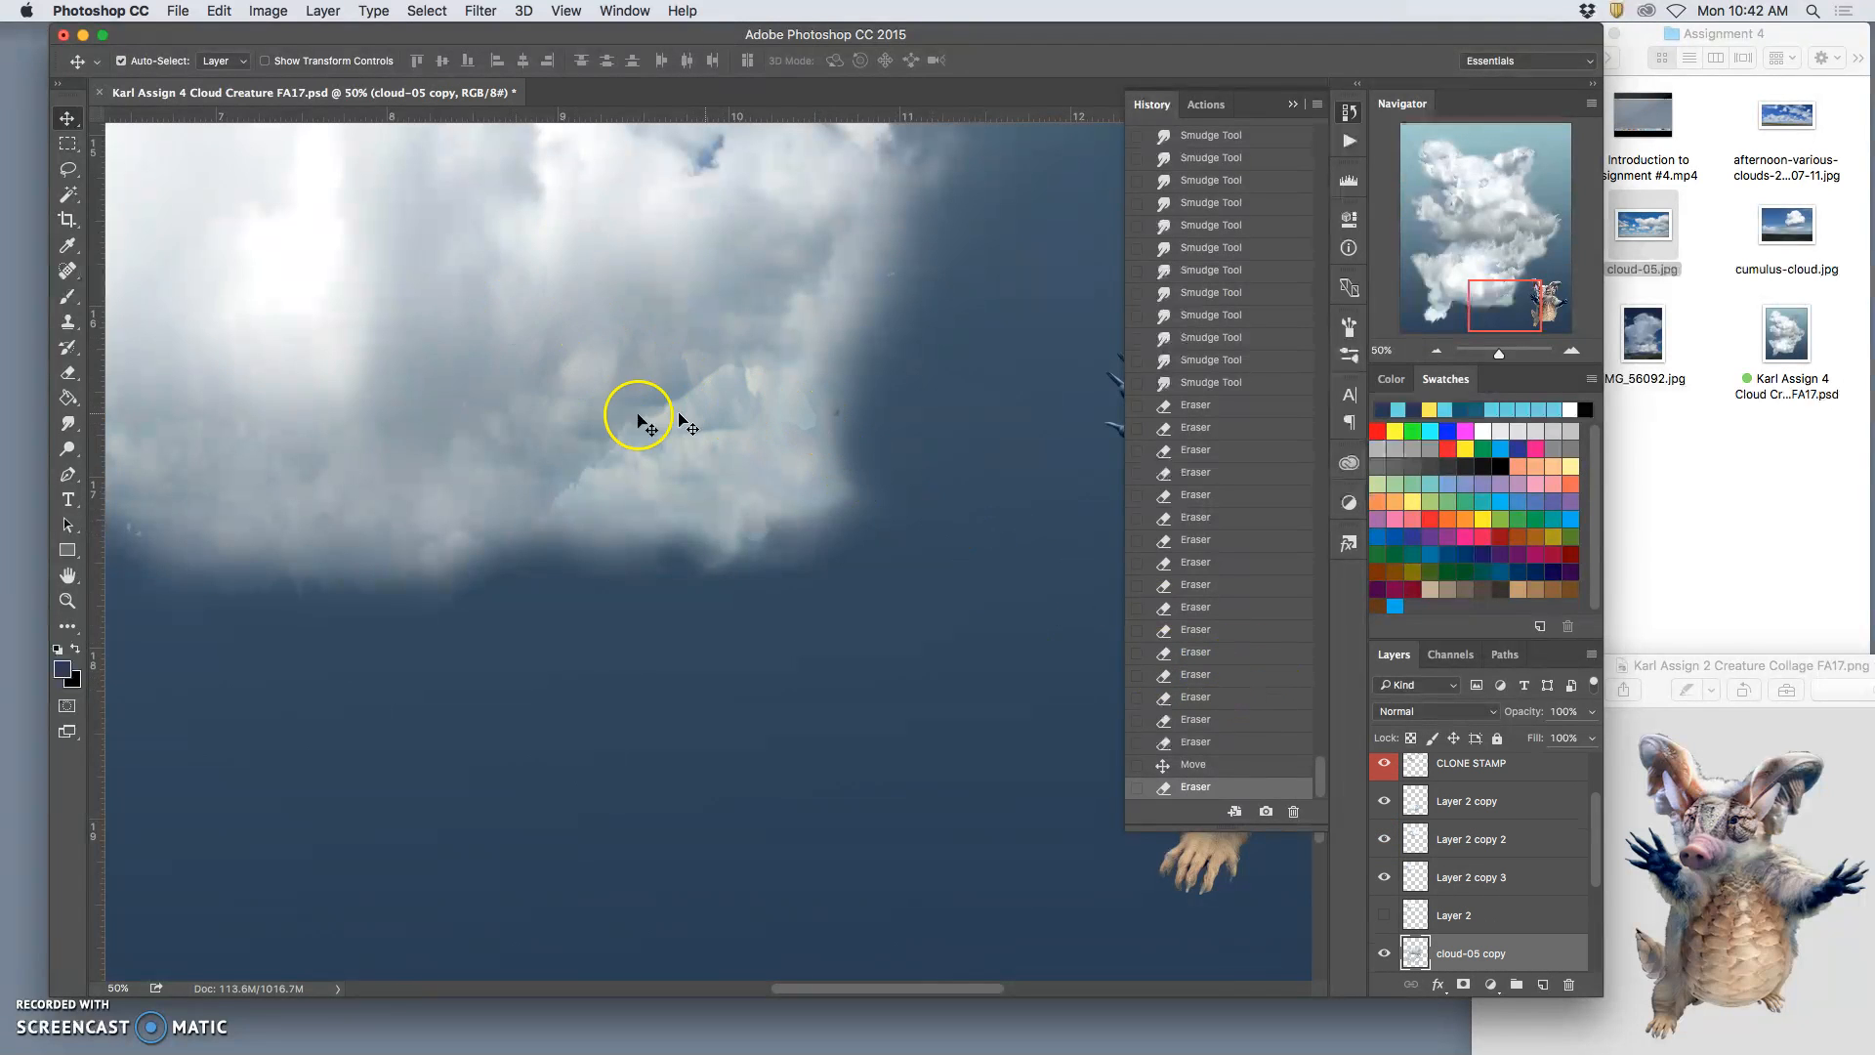
click(67, 372)
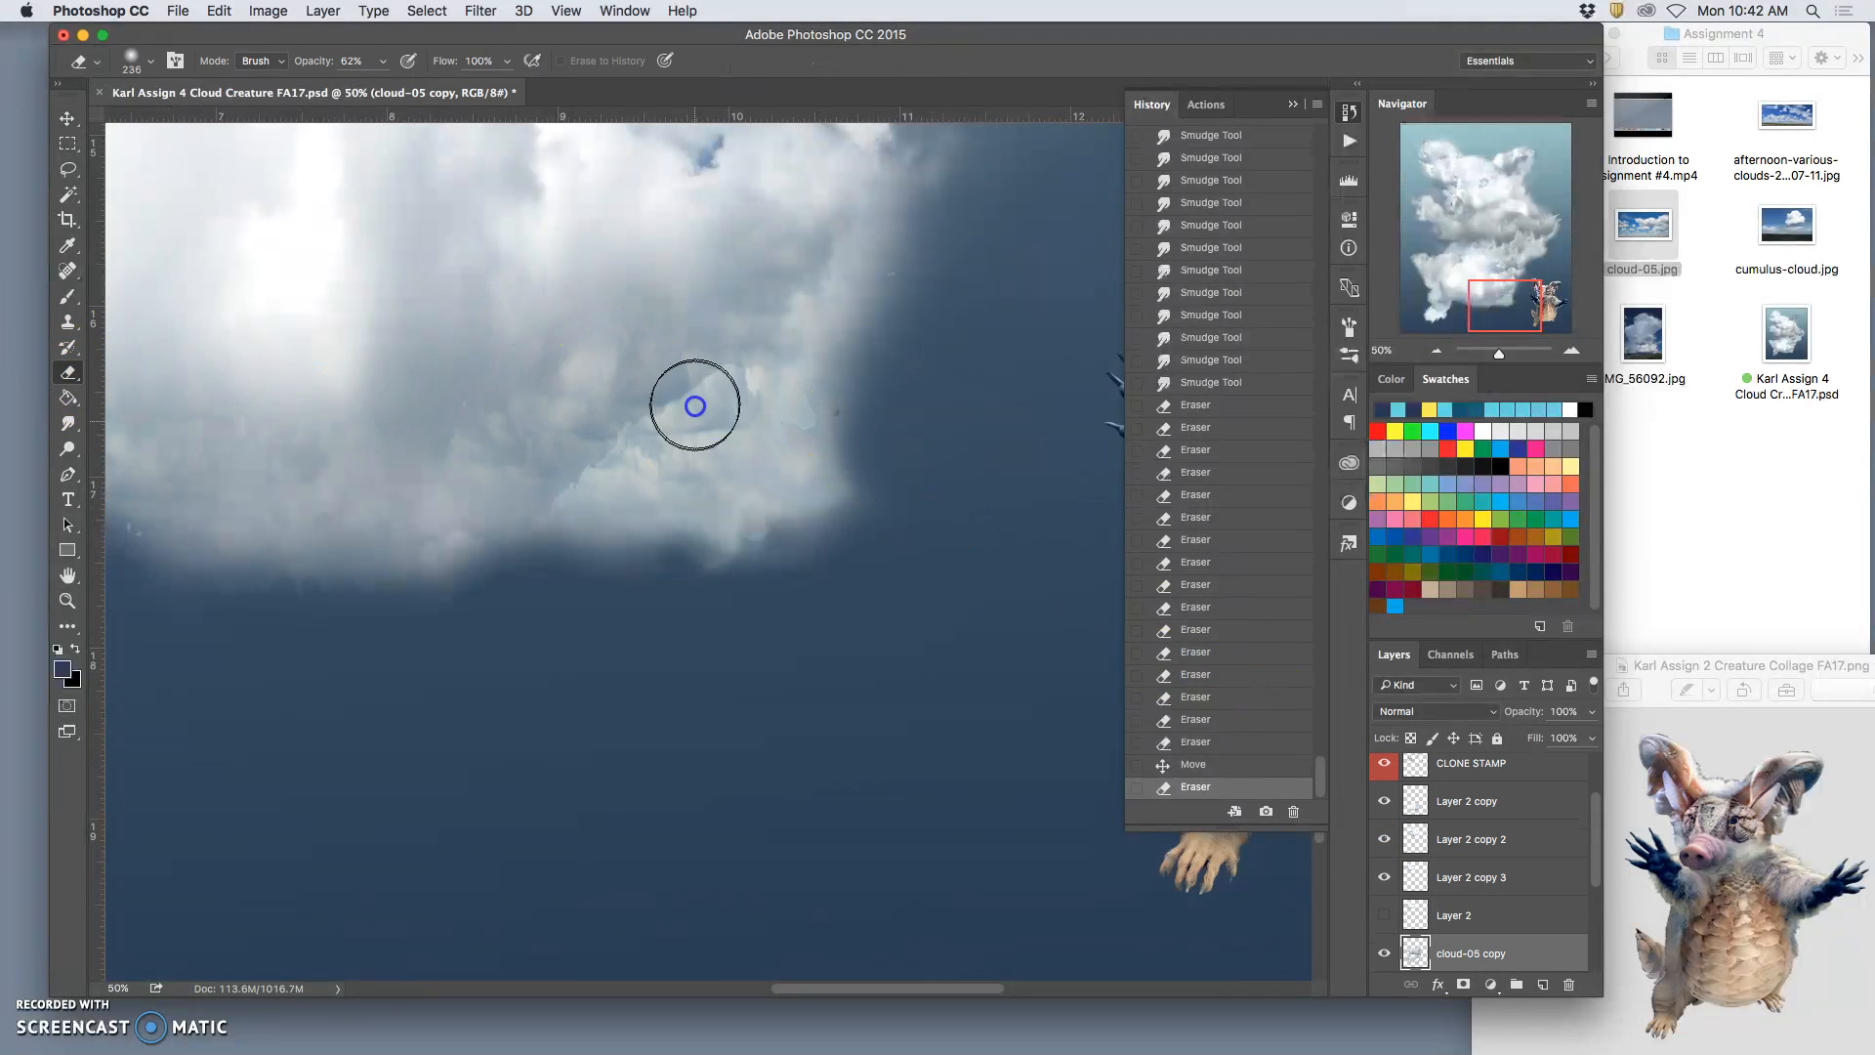
mouse_move(586, 480)
mouse_down()
mouse_move(686, 435)
mouse_move(634, 398)
mouse_move(629, 428)
mouse_move(665, 429)
mouse_move(718, 381)
mouse_move(785, 382)
mouse_move(692, 399)
mouse_move(644, 457)
mouse_move(596, 461)
mouse_move(572, 505)
mouse_move(677, 436)
mouse_move(699, 387)
mouse_move(771, 421)
mouse_move(762, 486)
mouse_up()
super+click(634, 408)
mouse_move(803, 410)
mouse_down()
mouse_move(750, 531)
mouse_move(776, 559)
mouse_move(863, 538)
mouse_move(803, 572)
mouse_up()
Step: Erase the leftover bulge along the underside of the belly's lower-right corner on cloud-05 copy 2 and Layer 1
super+click(772, 538)
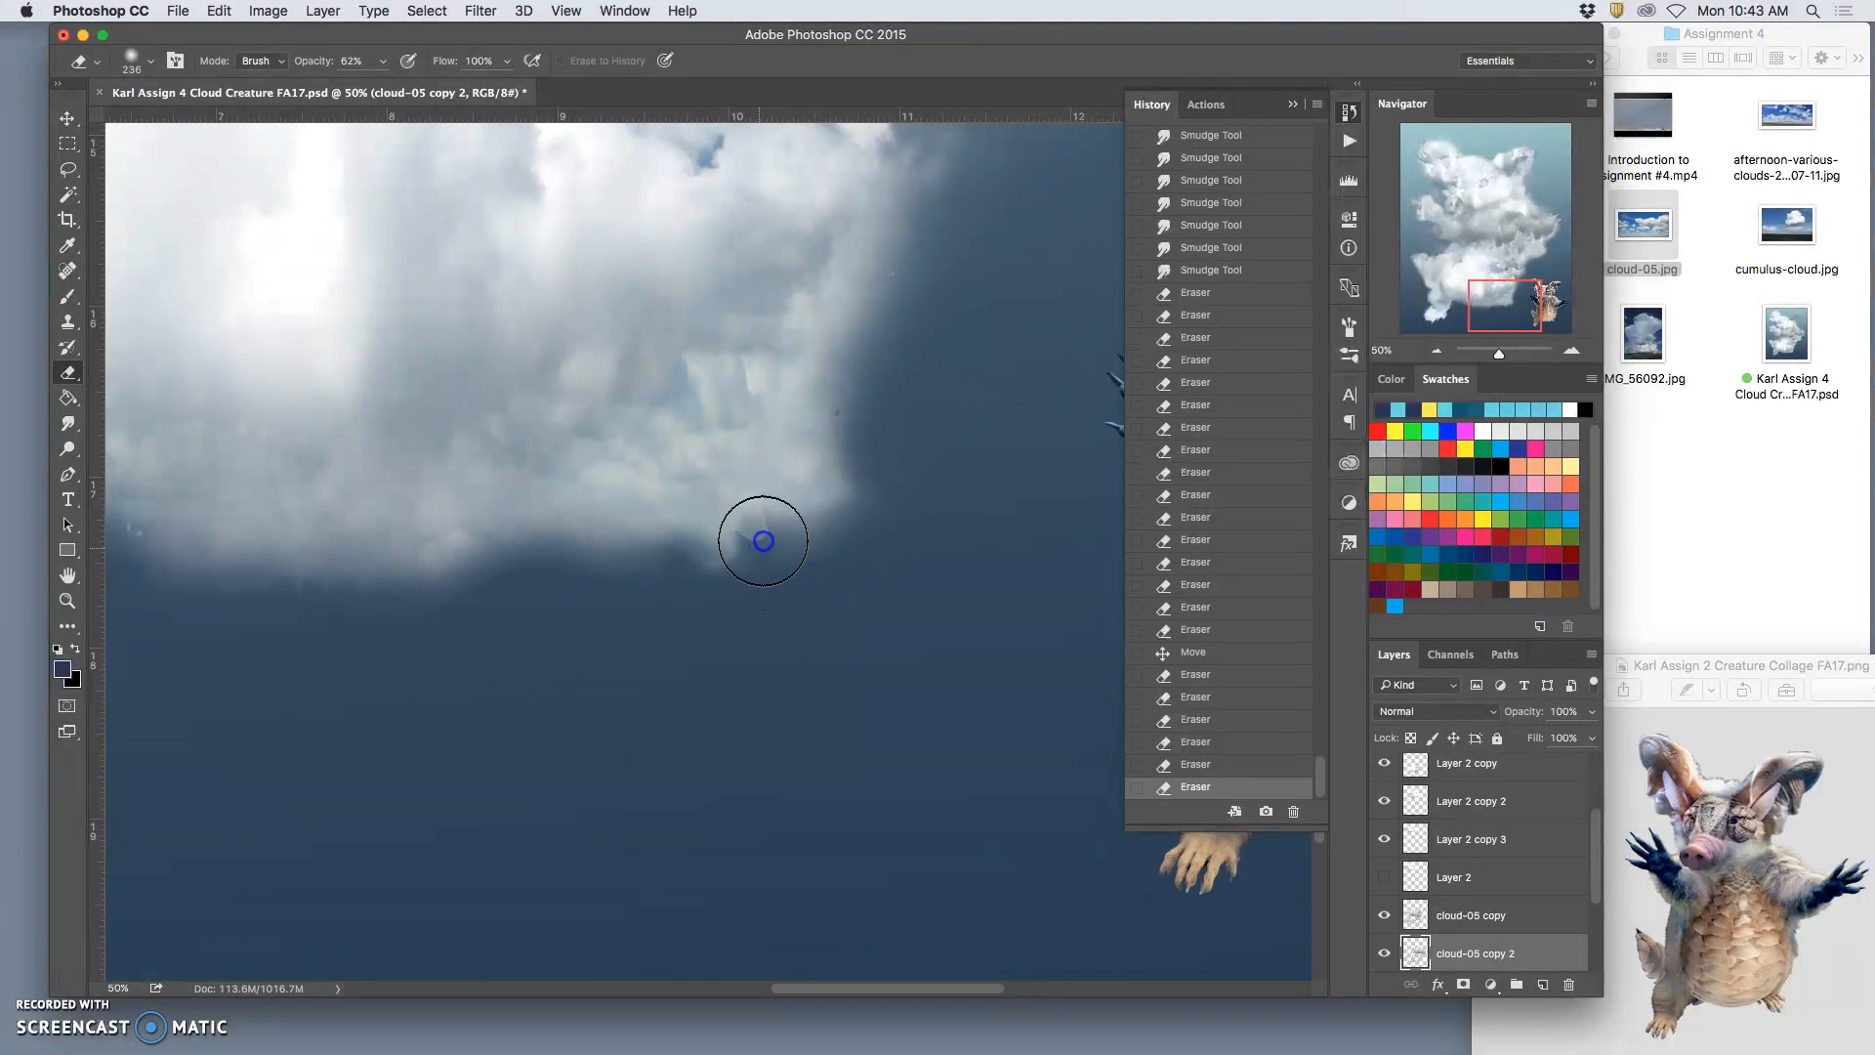
super+click(761, 537)
click(762, 541)
click(763, 544)
super+click(761, 534)
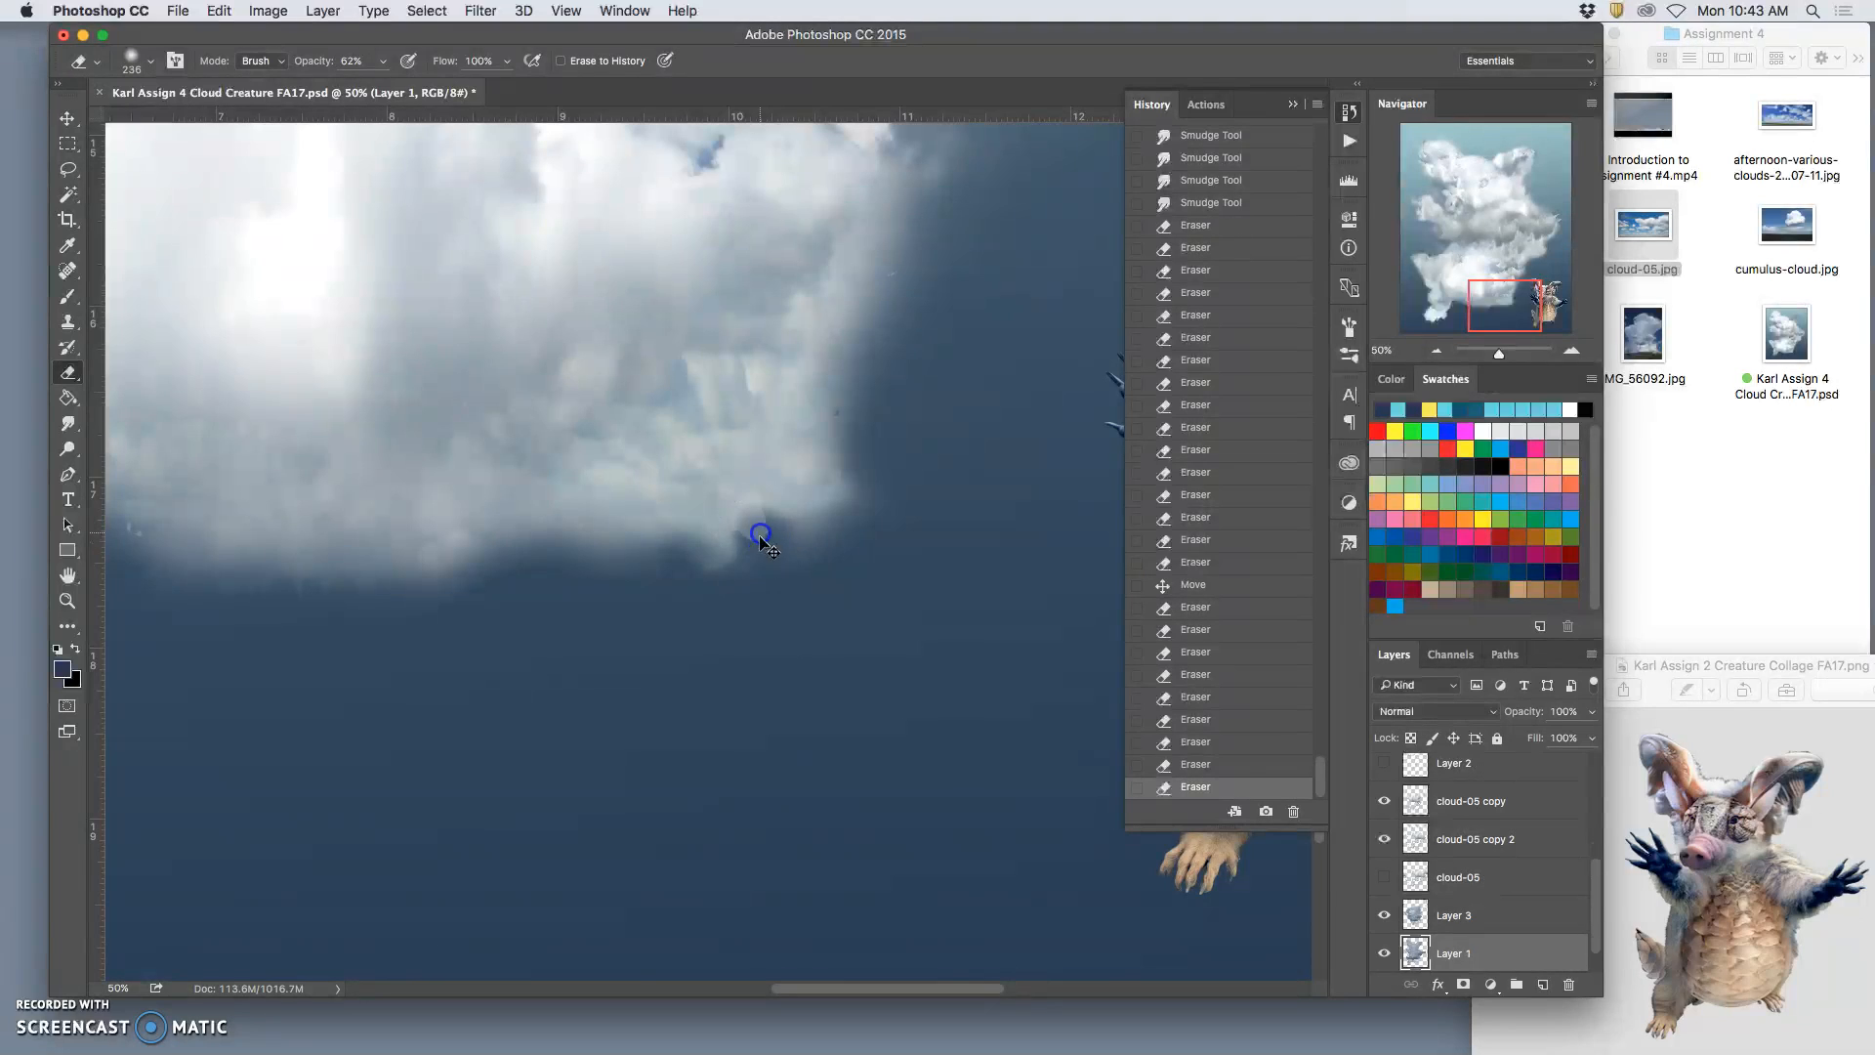
mouse_move(768, 527)
mouse_down()
mouse_move(849, 544)
mouse_move(863, 466)
mouse_move(842, 523)
mouse_move(802, 549)
mouse_move(680, 562)
mouse_move(745, 512)
mouse_move(713, 515)
mouse_move(787, 518)
mouse_up()
key(super+minus)
key(super+minus)
key(super+minus)
key(super+minus)
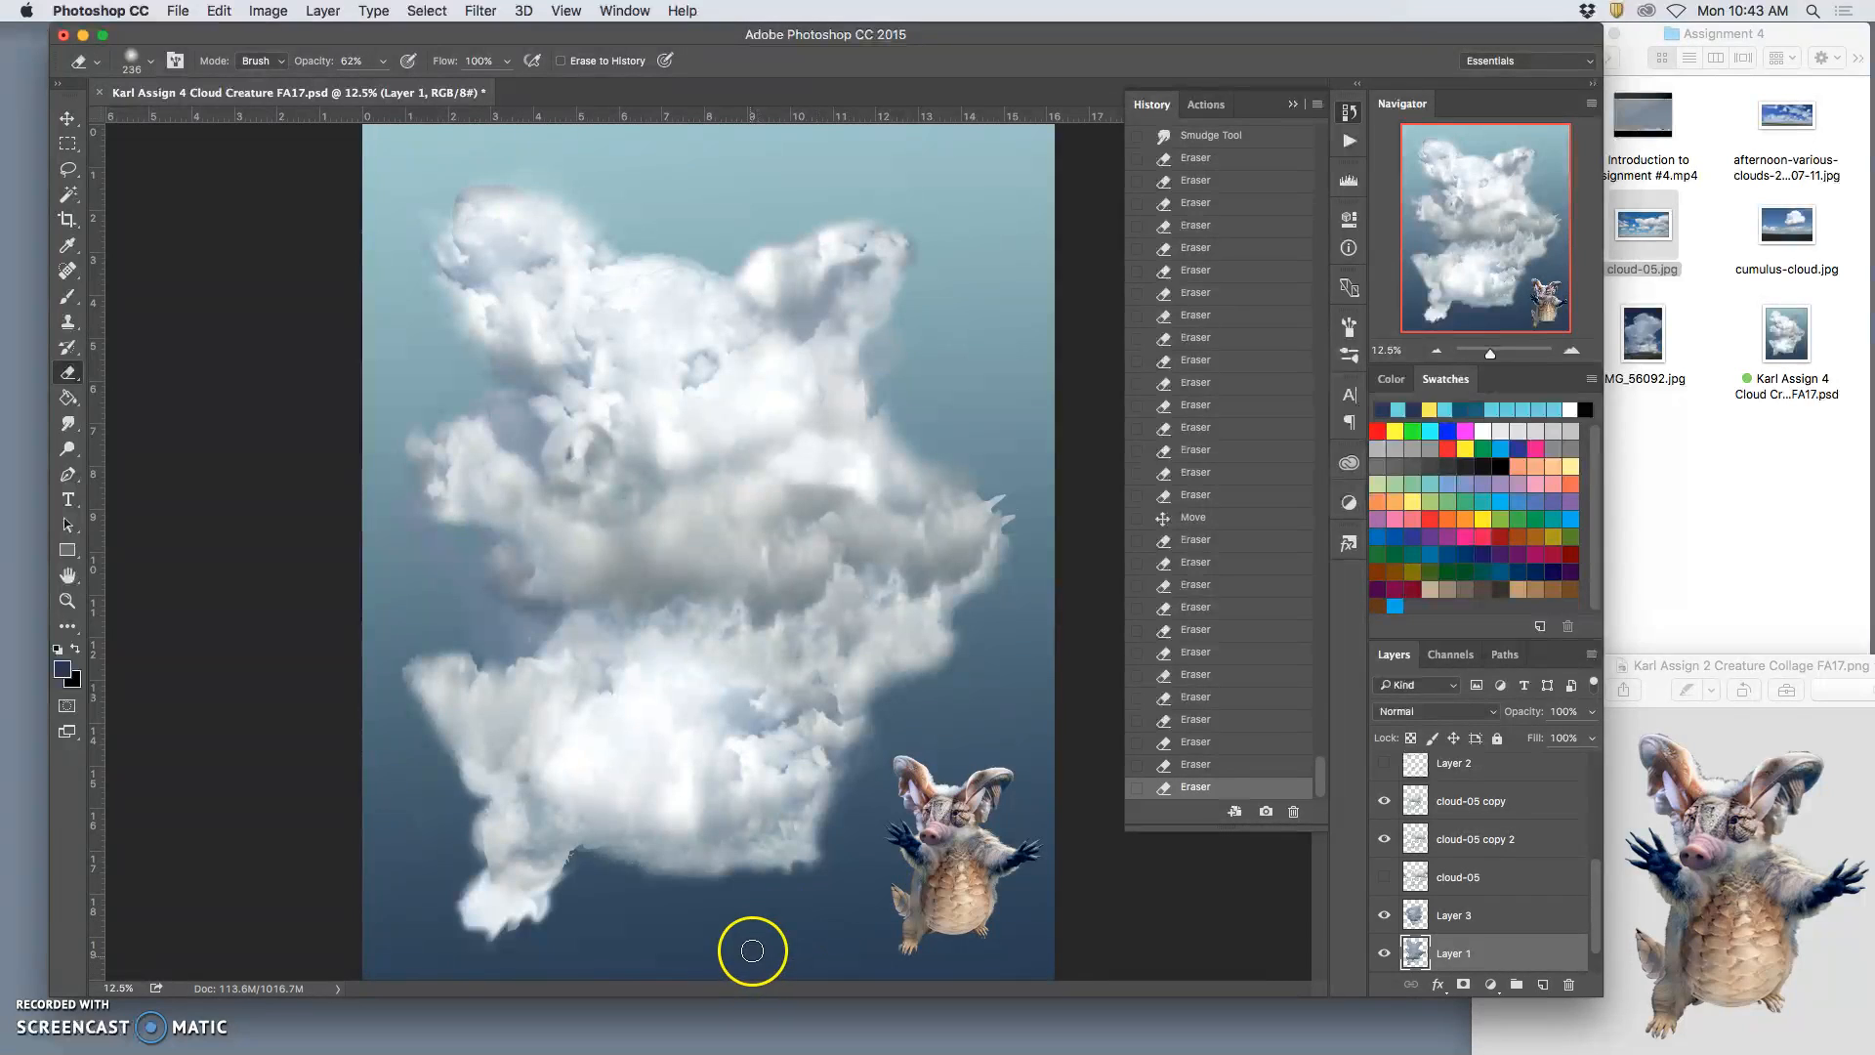
Step: Select the CLONE STAMP layer and set its opacity to 100%
drag(1596, 894, 1610, 757)
click(1485, 842)
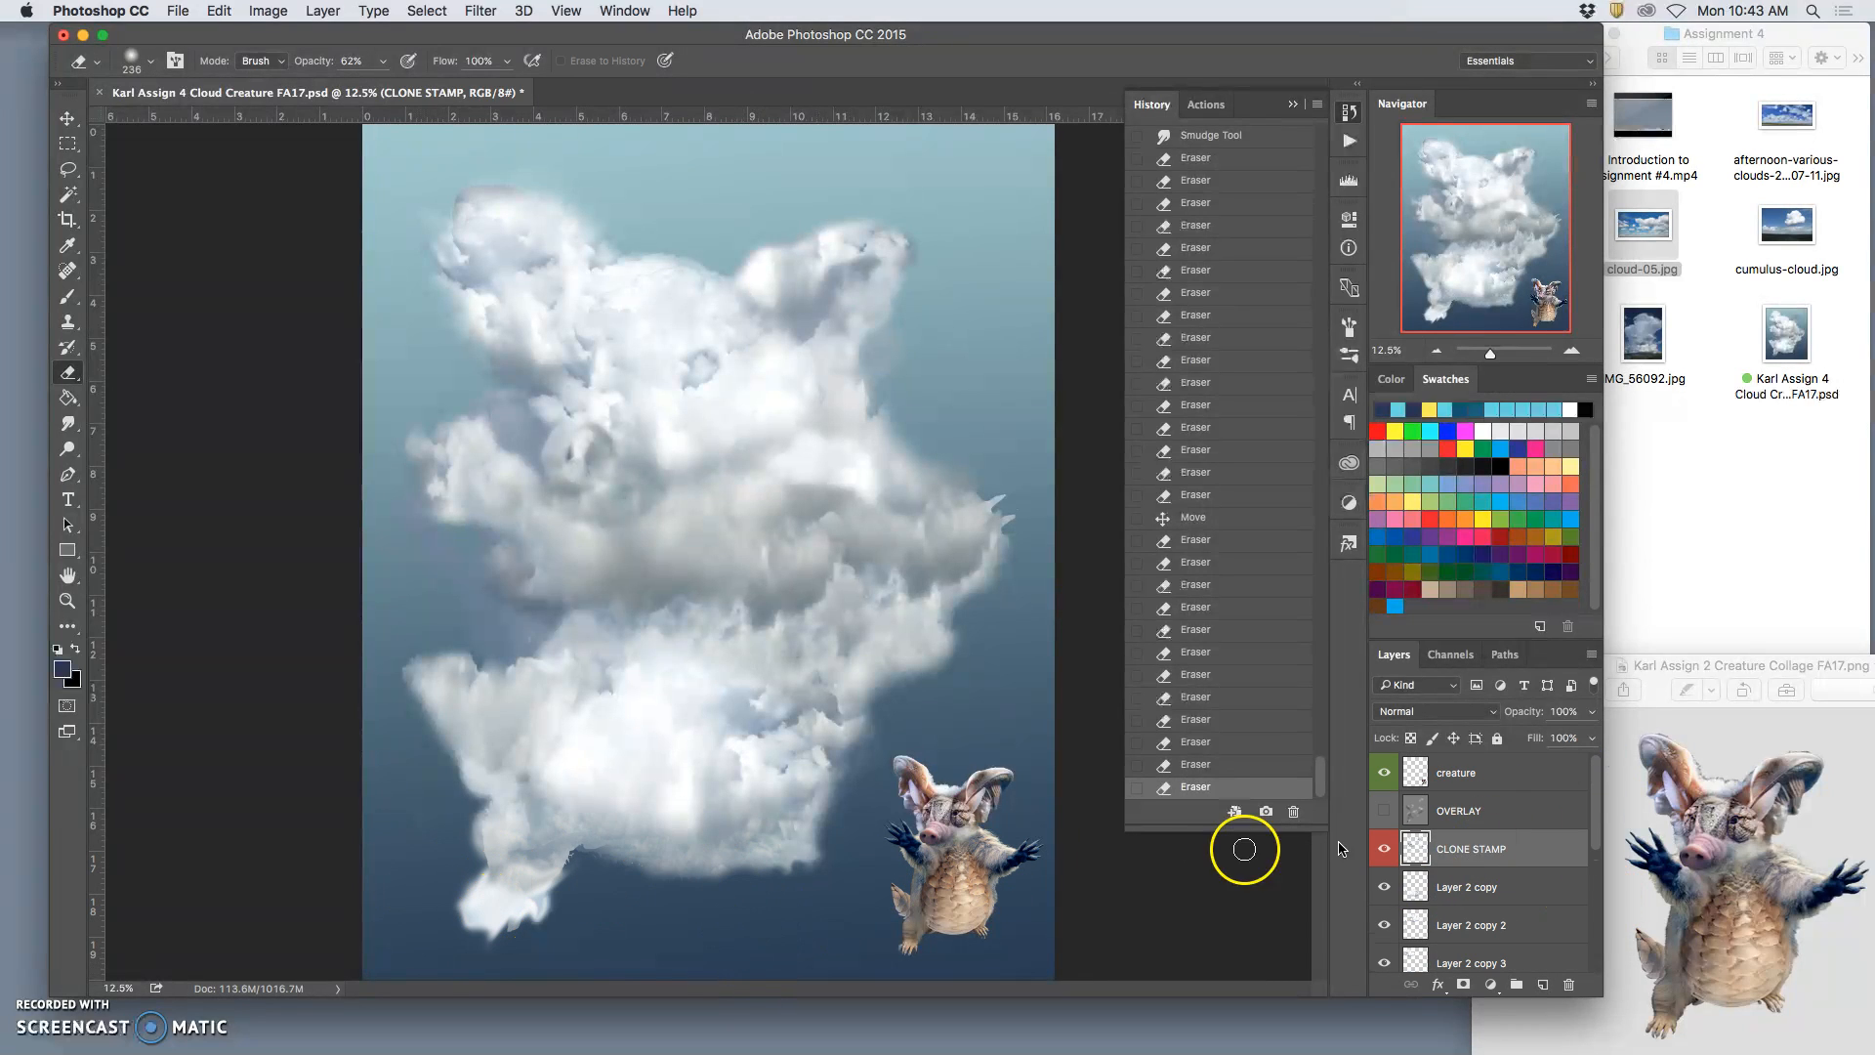
click(1592, 711)
mouse_move(1550, 737)
mouse_down()
mouse_move(1520, 738)
mouse_move(1577, 740)
mouse_up()
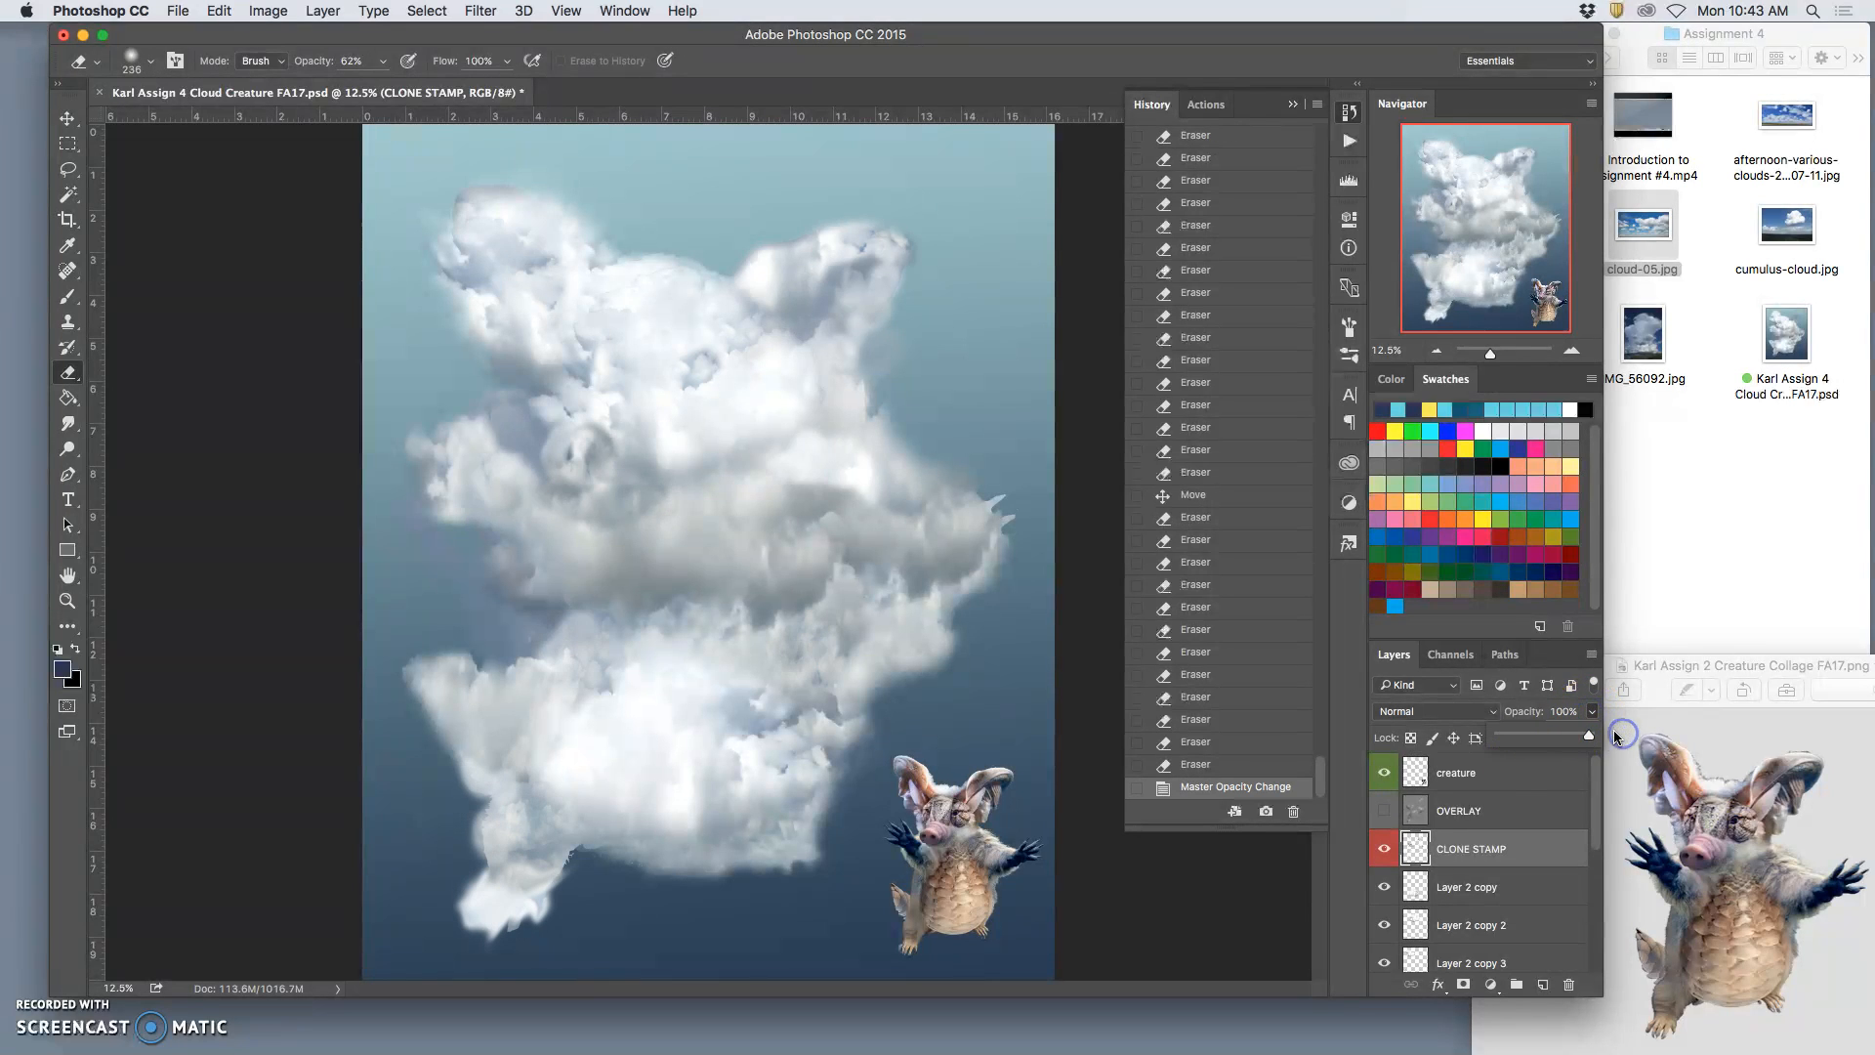
click(1563, 742)
click(1214, 779)
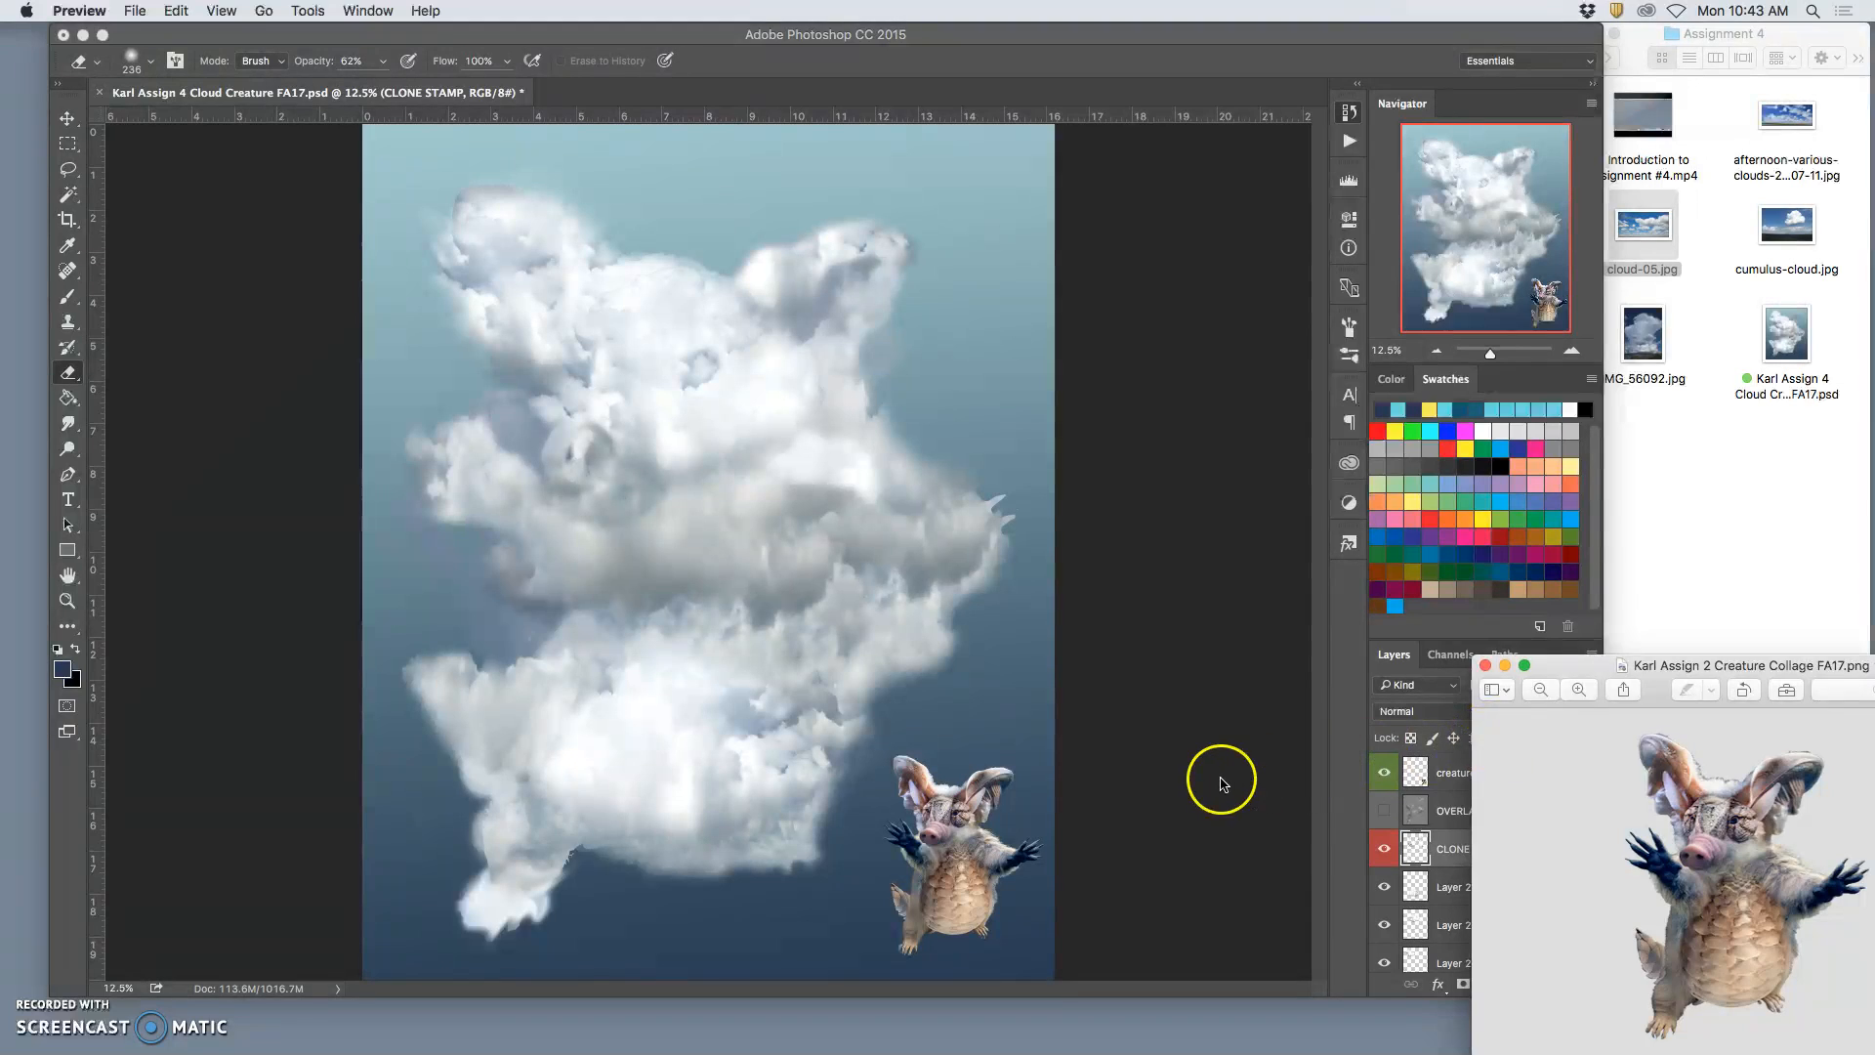
click(1592, 721)
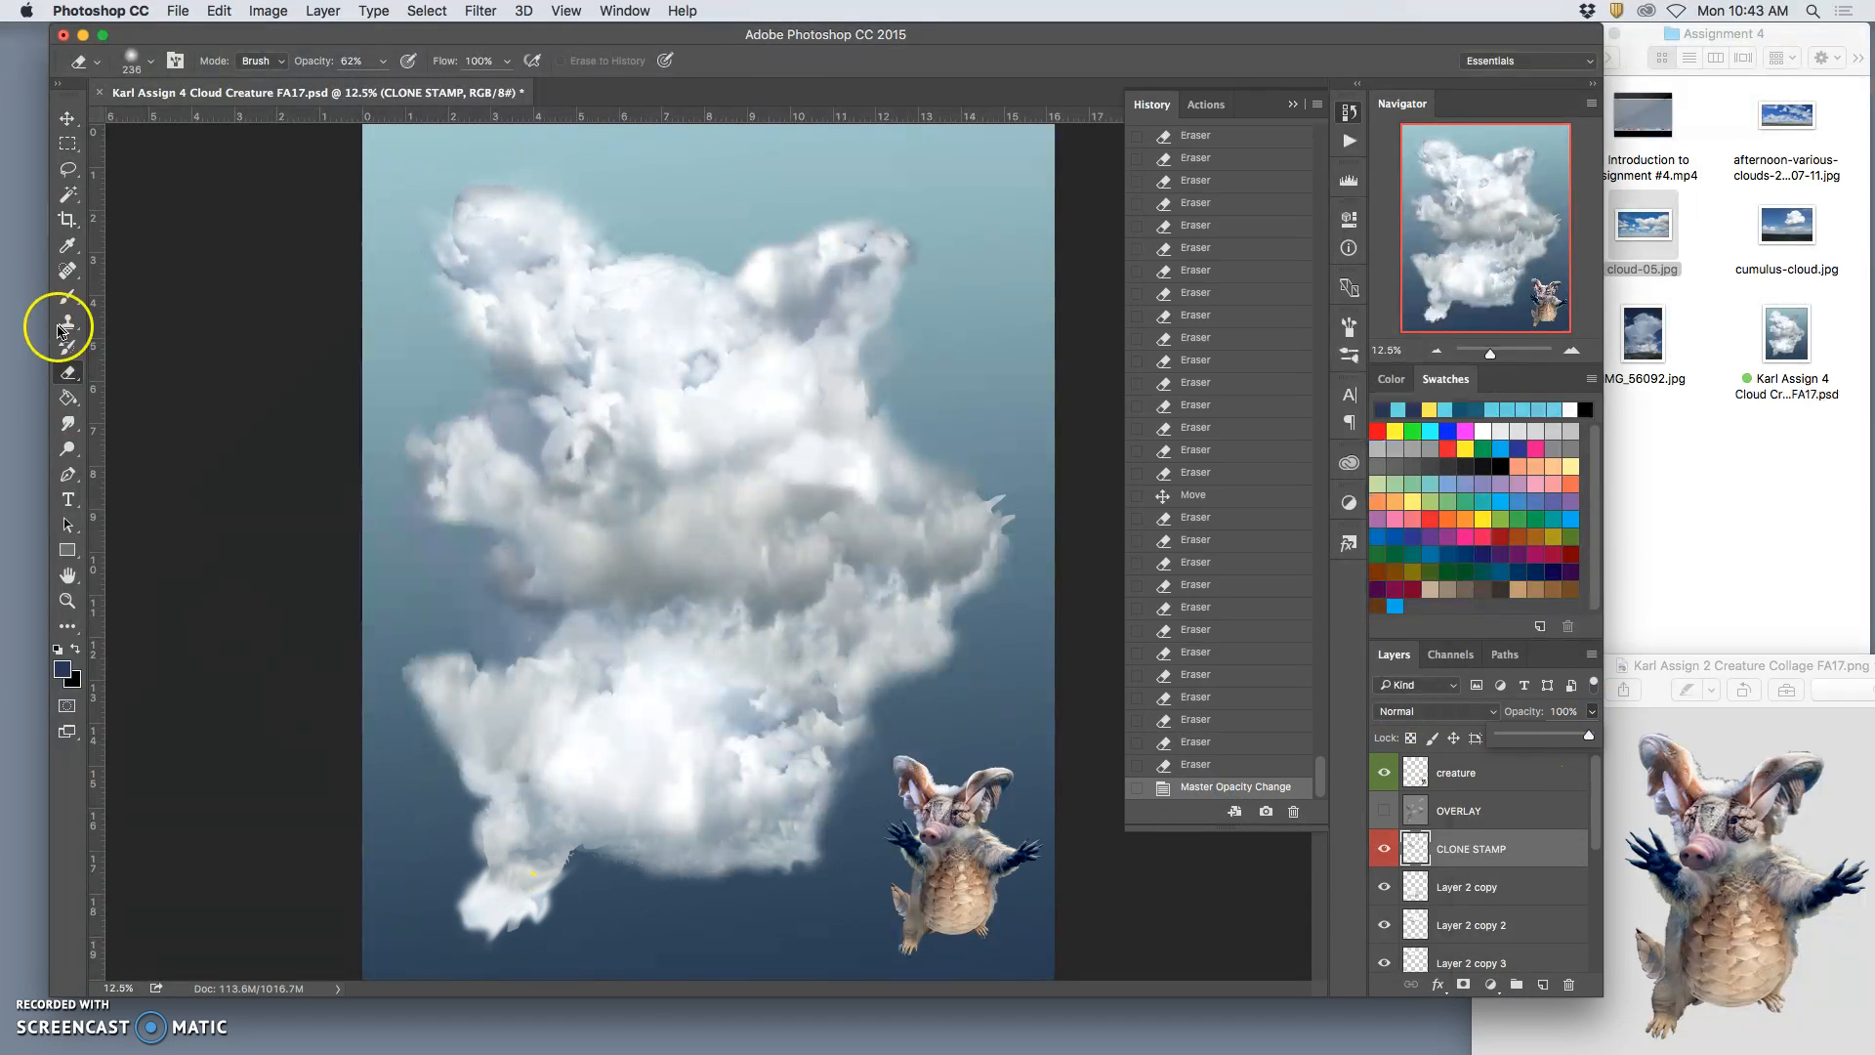
Step: Lightly erase the cloned texture on the lower-left foot and along the belly's lower-right edge at 23% opacity
click(68, 375)
click(382, 63)
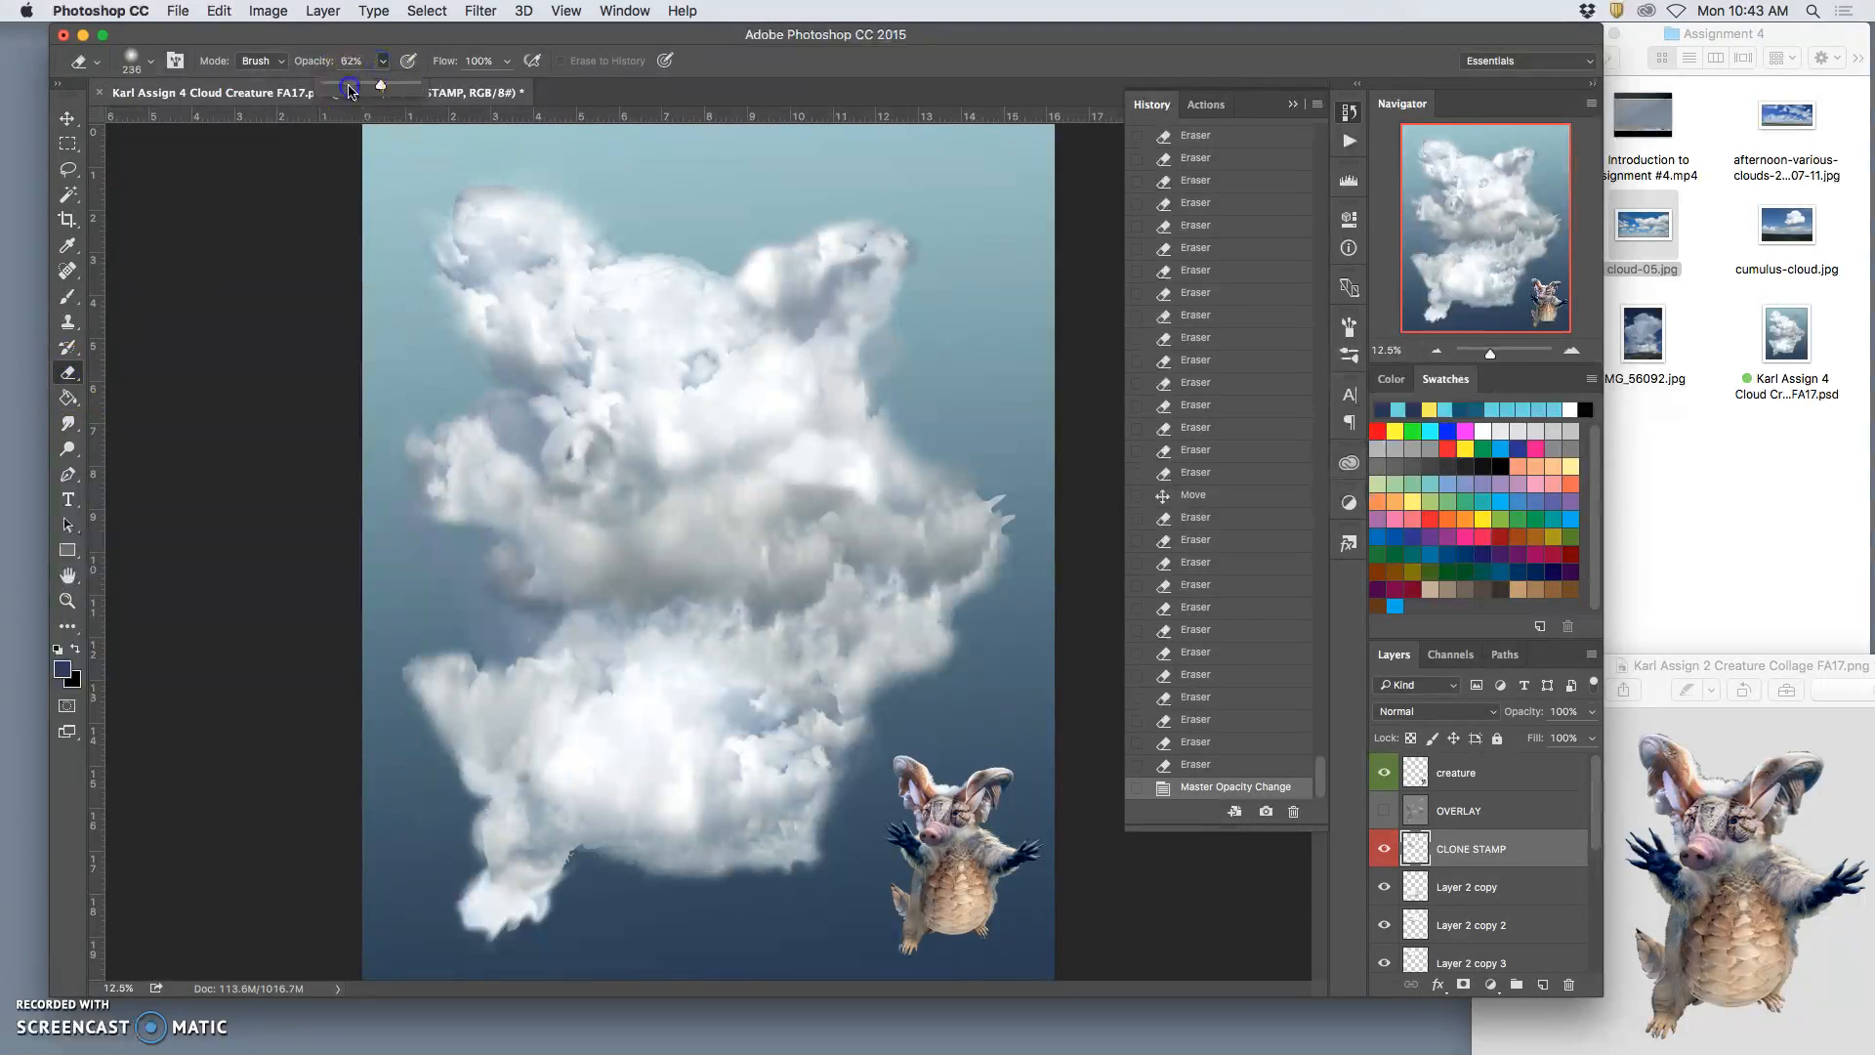
click(482, 892)
click(483, 872)
drag(533, 897, 521, 898)
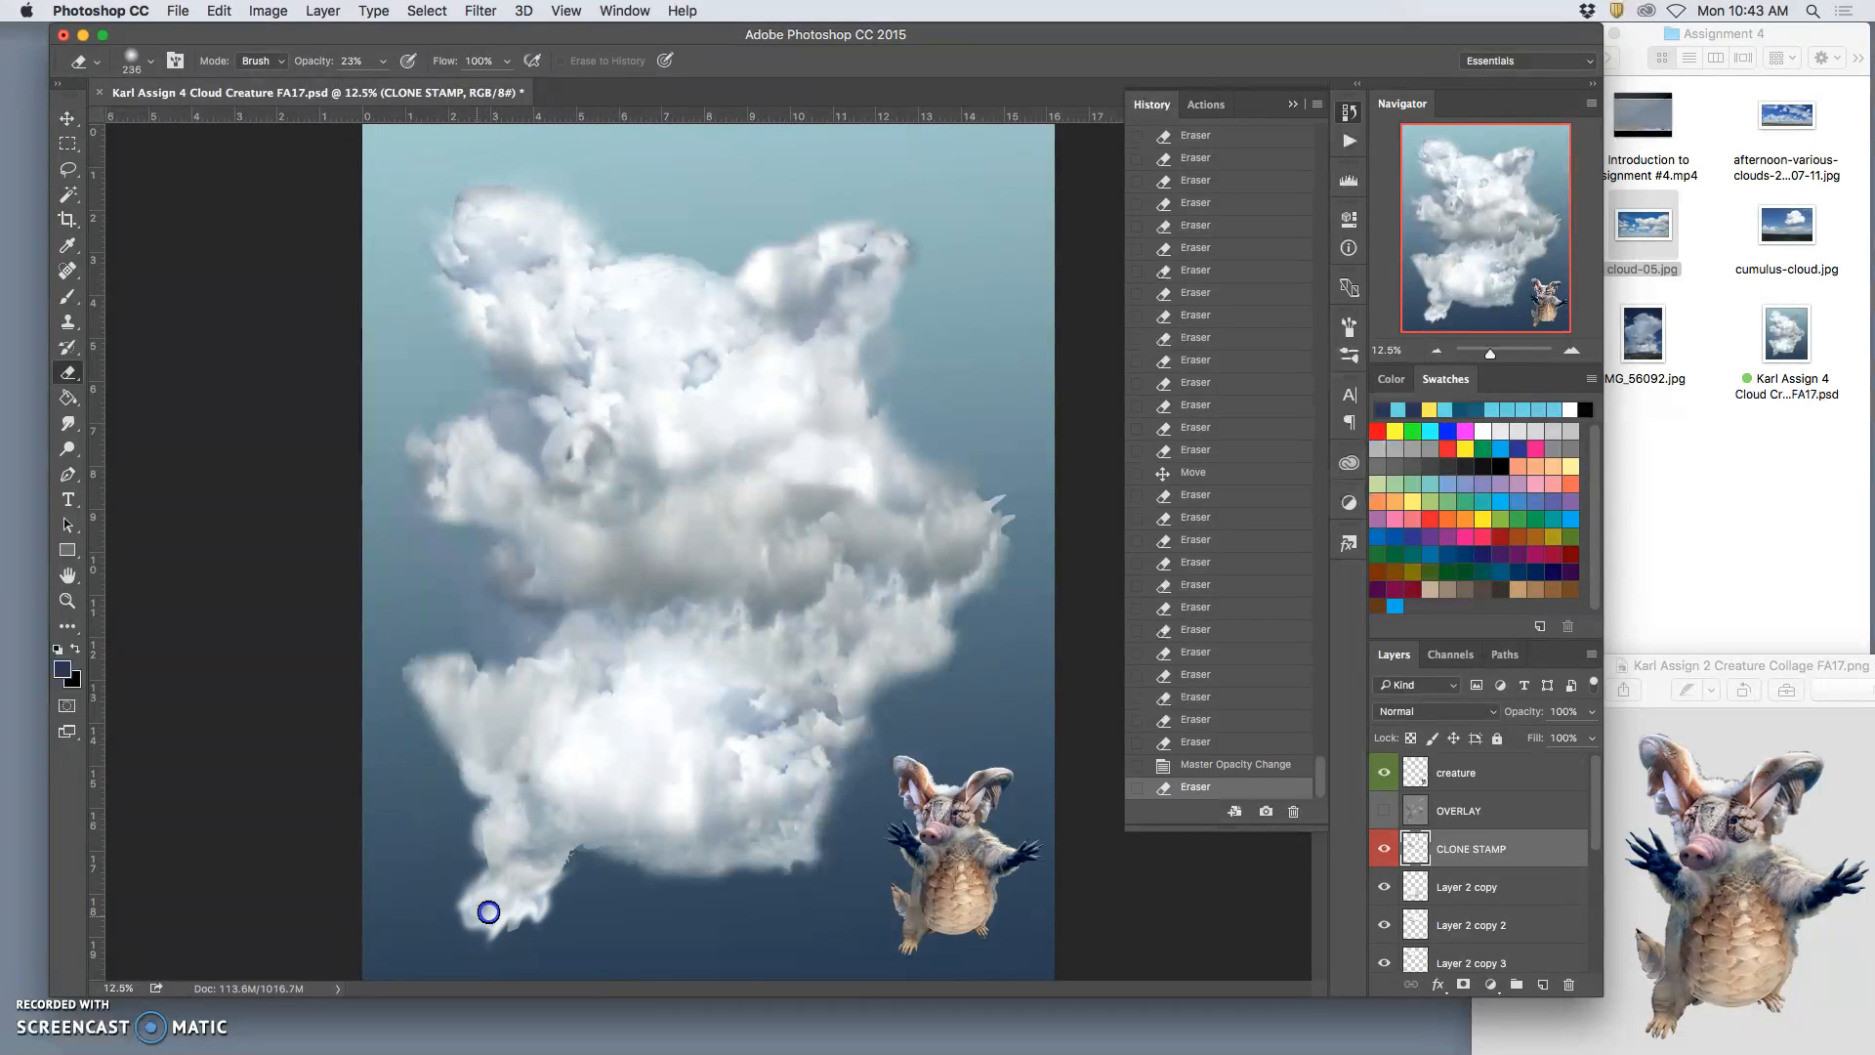
click(537, 898)
drag(818, 863, 785, 867)
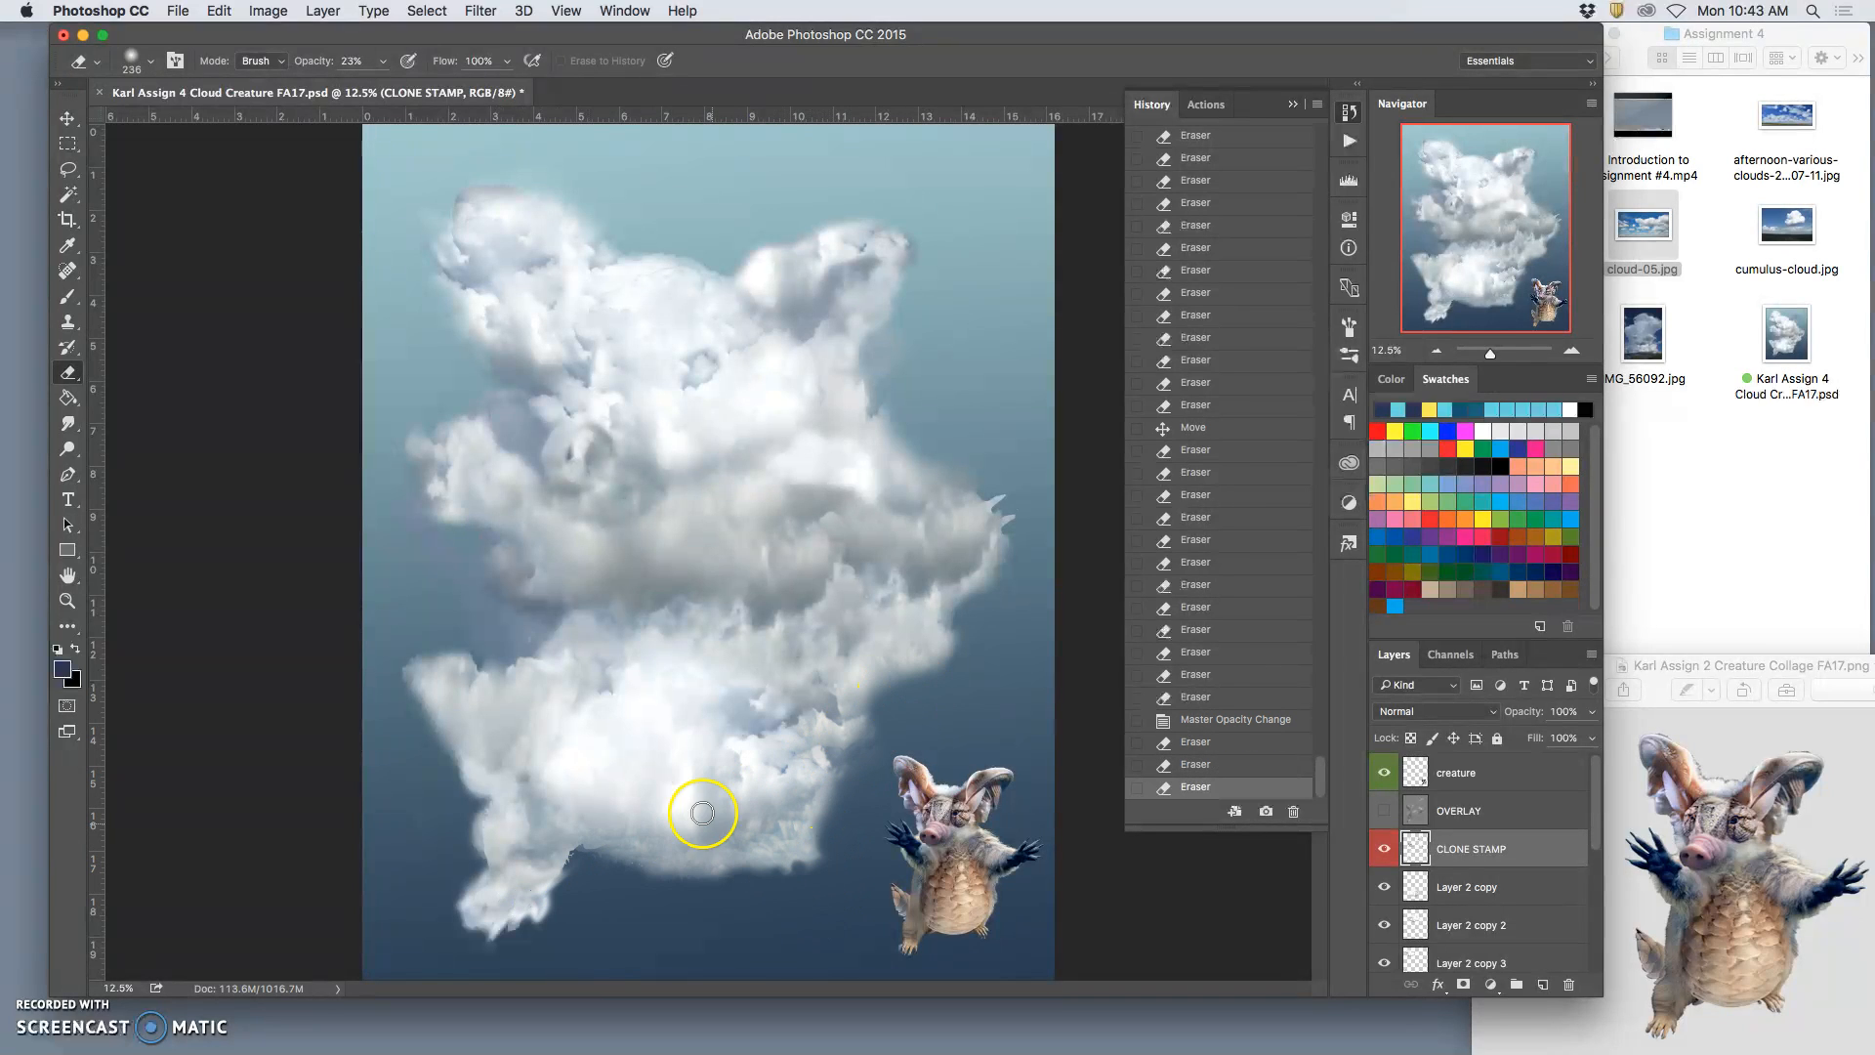
Step: Clone cloud texture from the body's right side onto the lower-left foot with the 508 px brush at 56% opacity
key(super+plus)
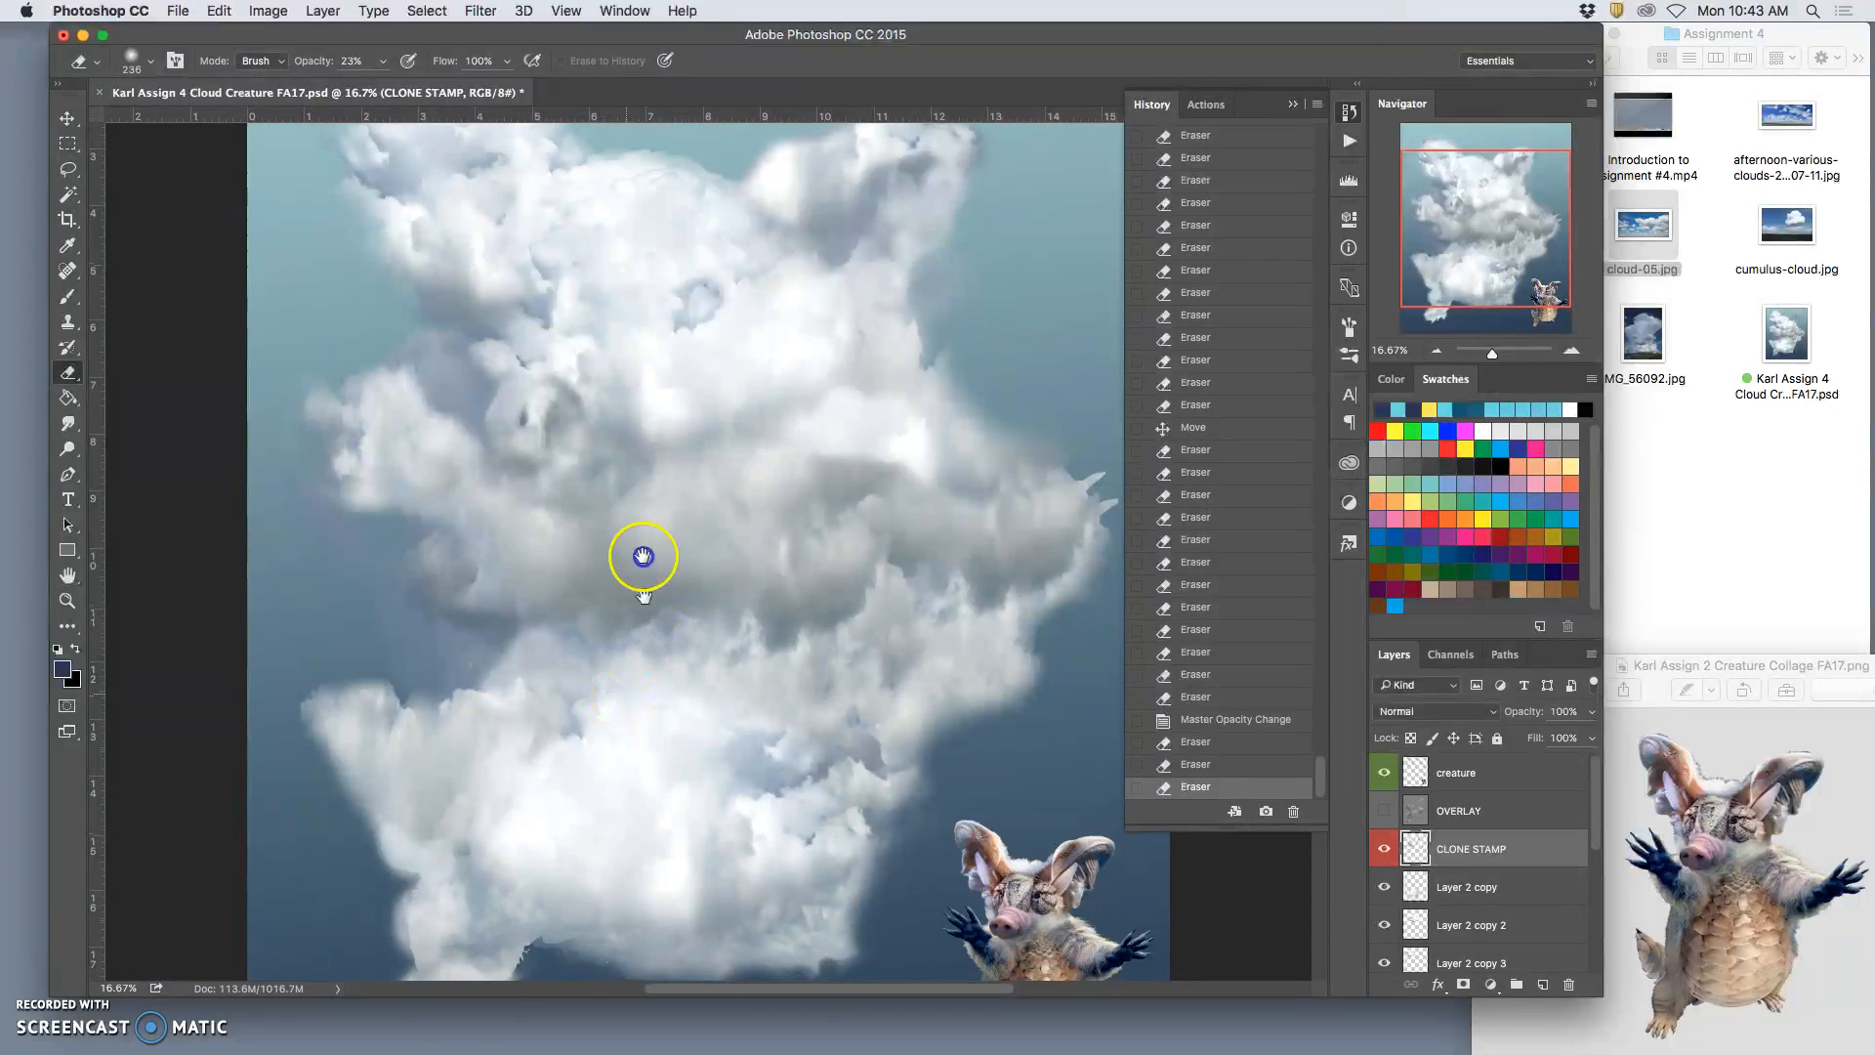
scroll(641, 553, down, 8)
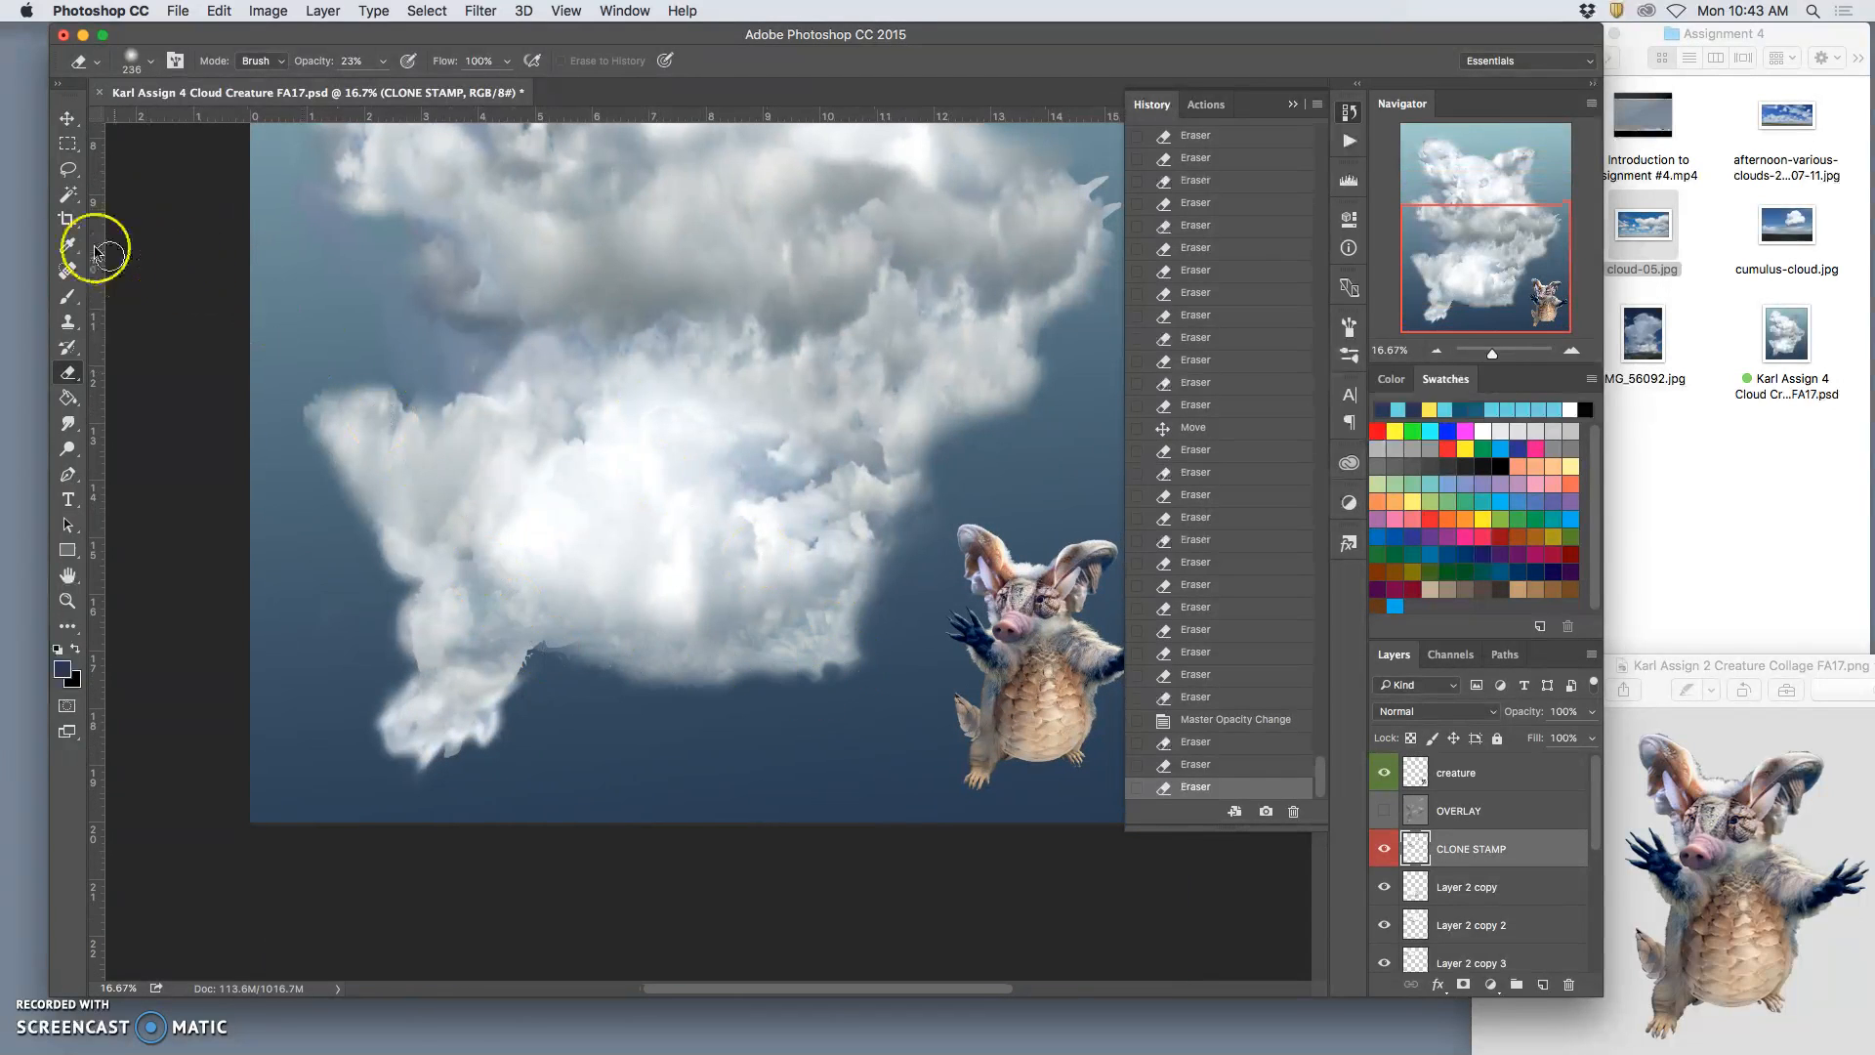
click(71, 323)
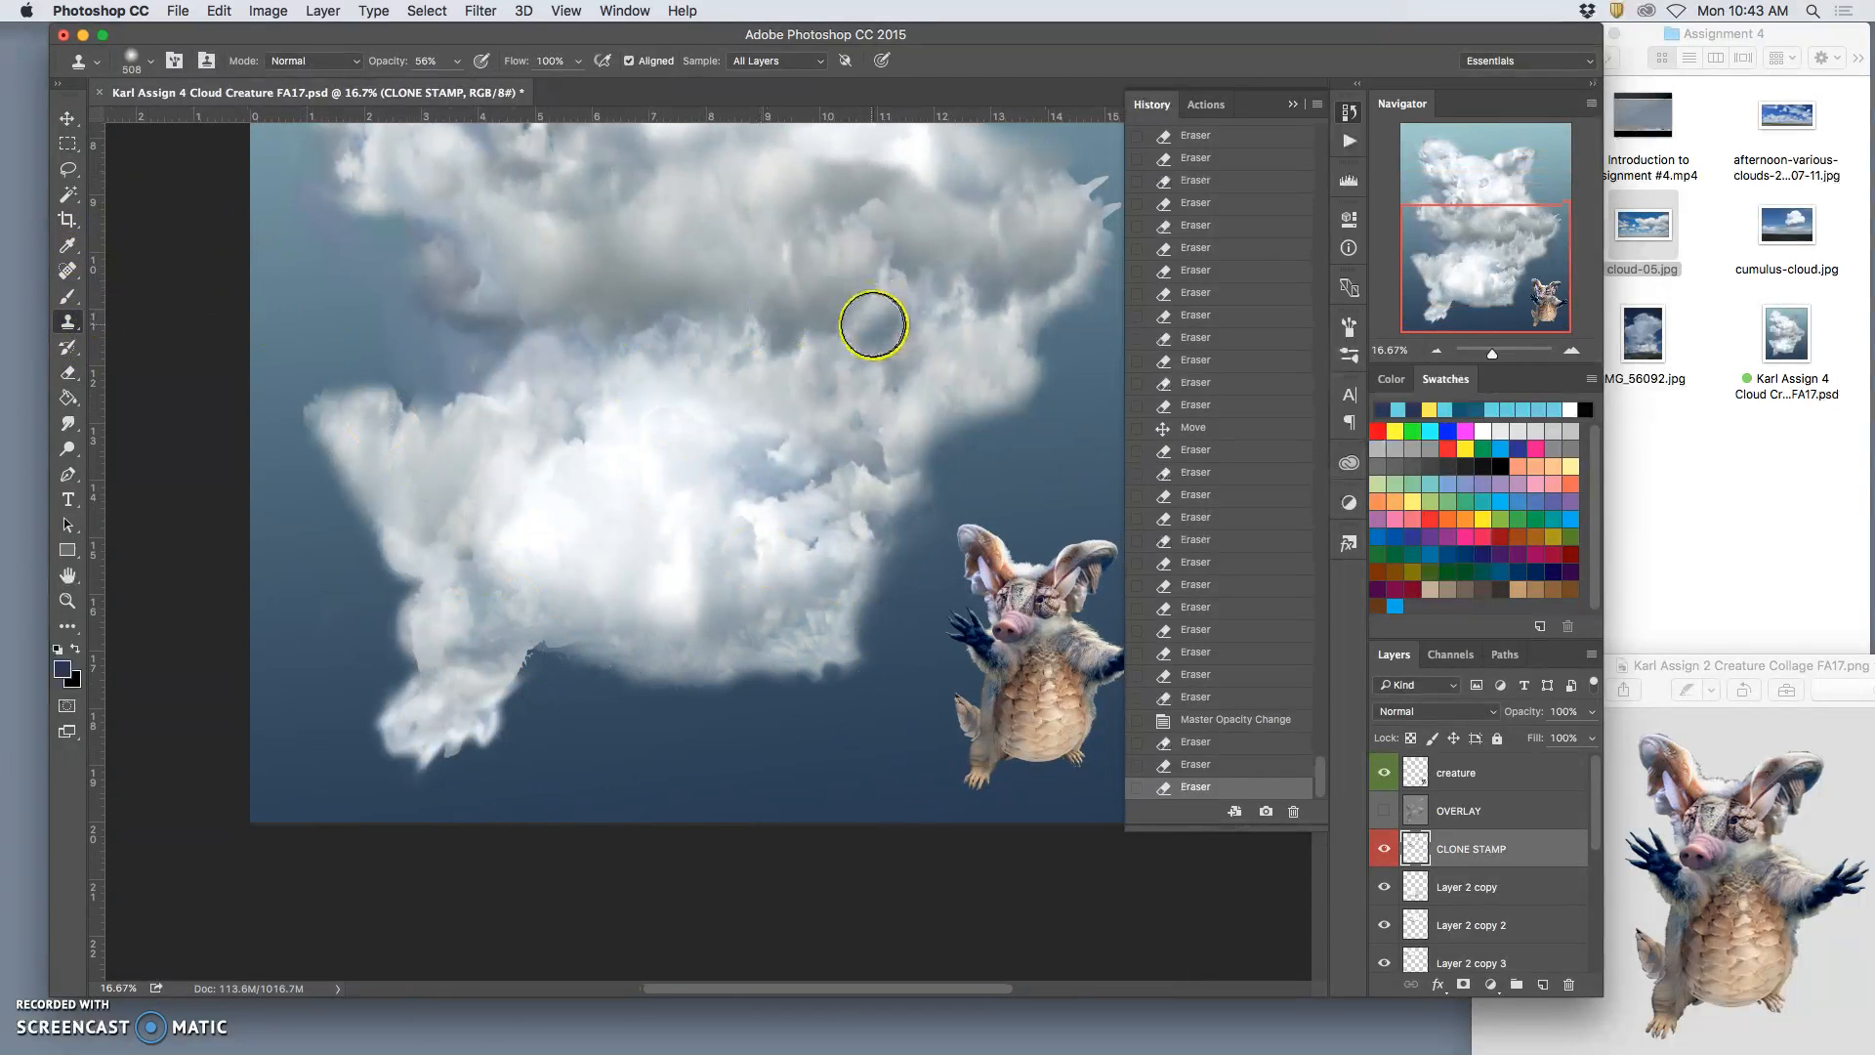
alt+click(935, 360)
click(427, 724)
click(443, 705)
click(457, 711)
click(484, 718)
click(508, 657)
click(417, 700)
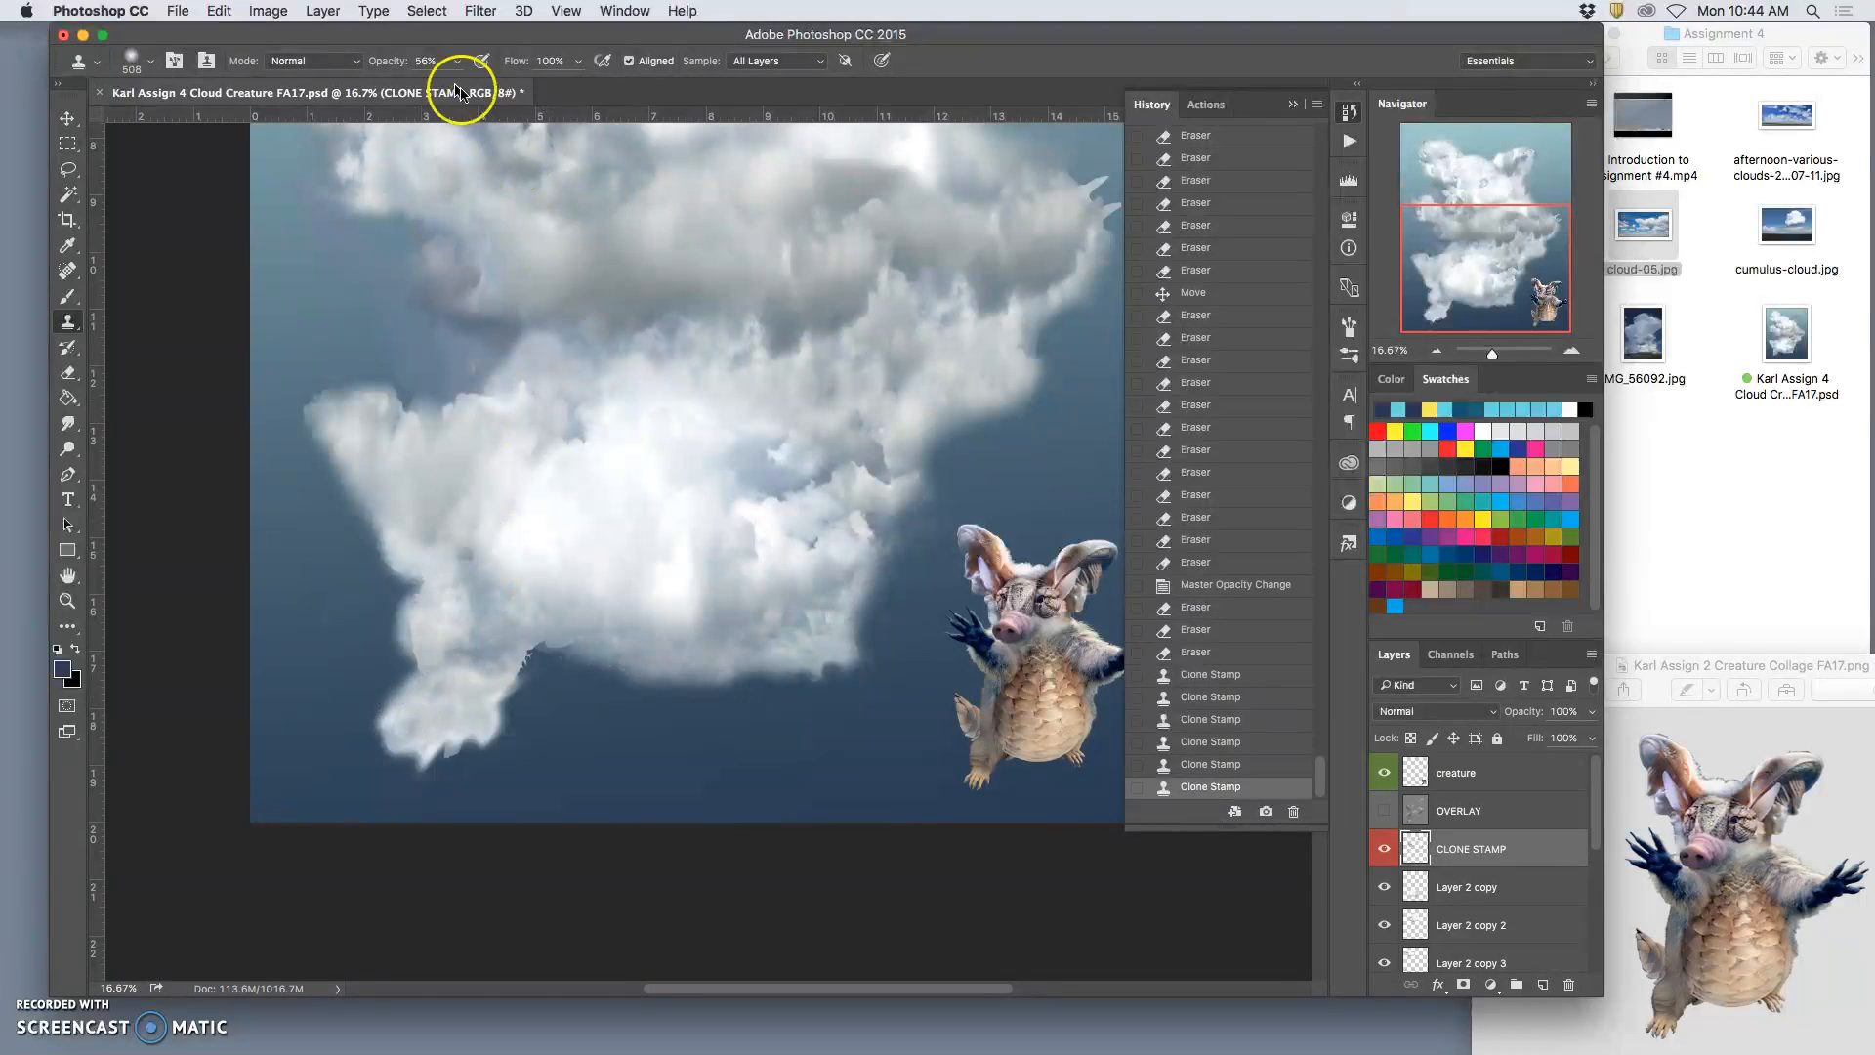
Step: Reduce the Clone Stamp brush to 185 px and clone cloud texture over the foot and the dark notch where it meets the belly
click(147, 63)
drag(270, 122, 246, 122)
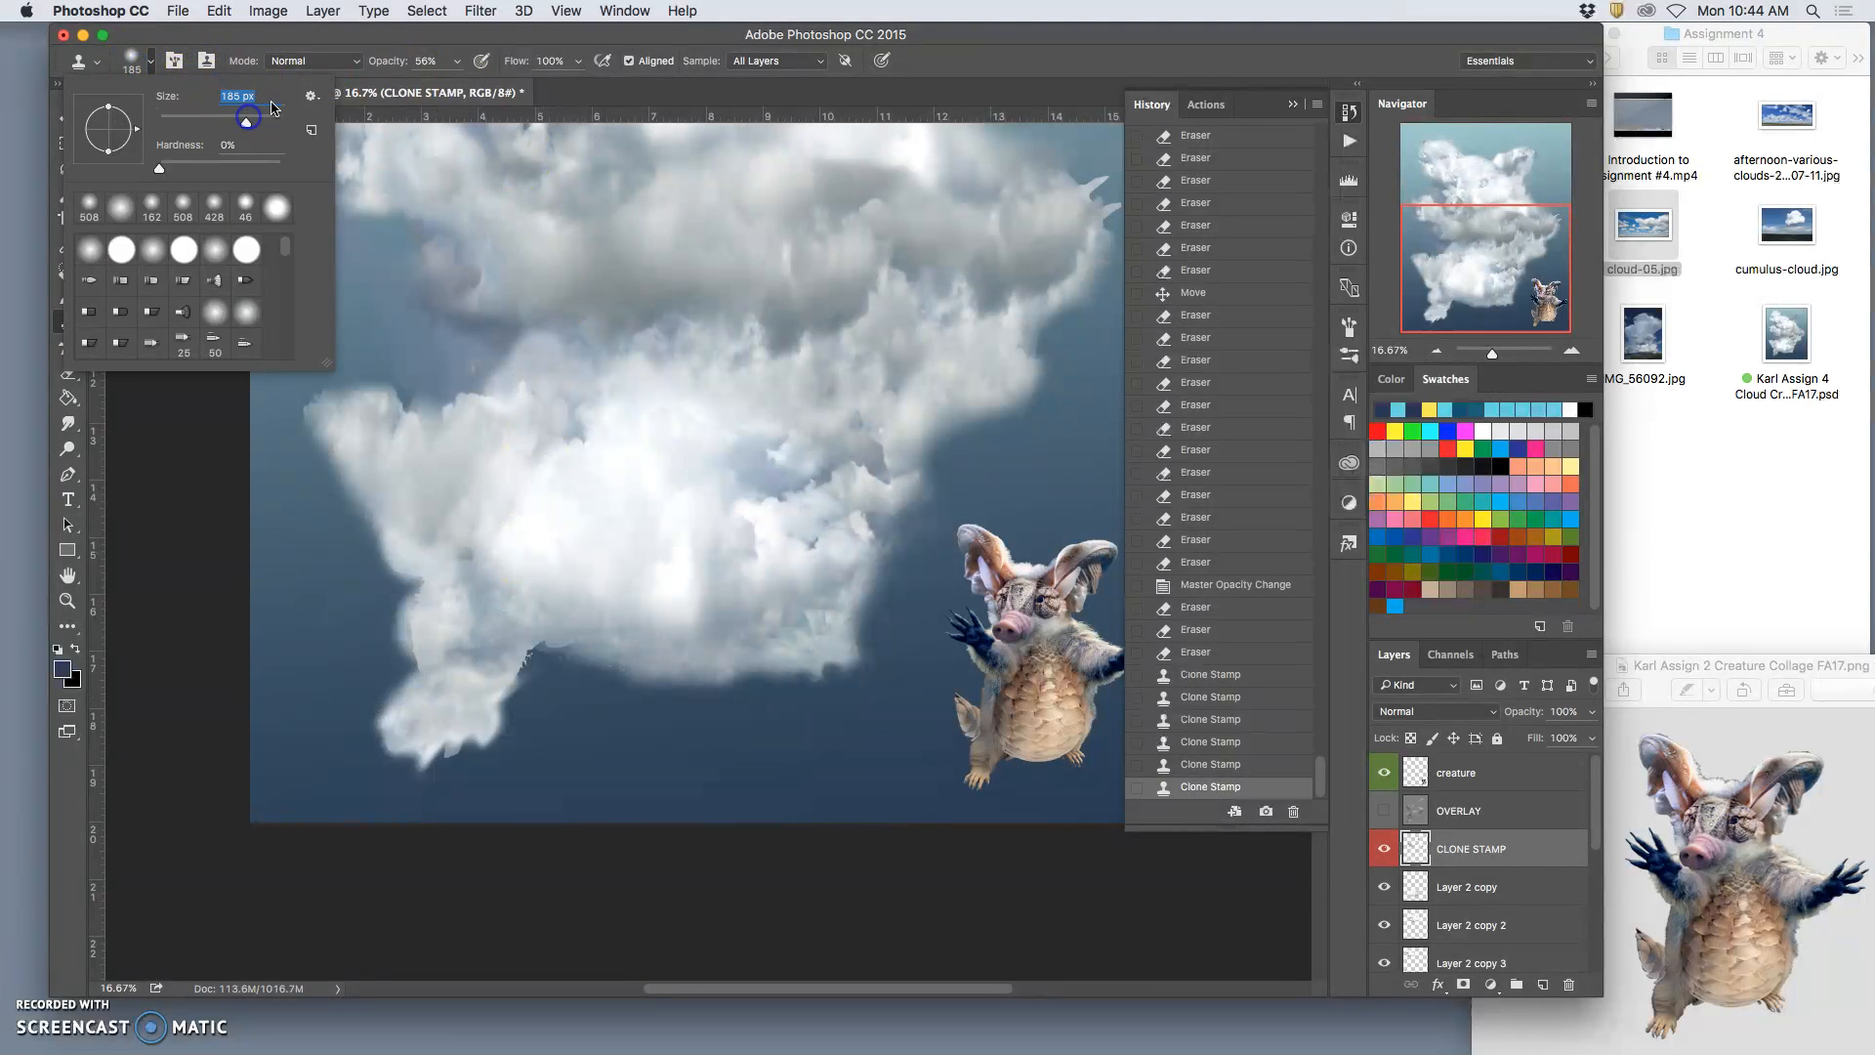
alt+click(970, 372)
drag(409, 725, 436, 707)
mouse_move(545, 622)
mouse_down()
mouse_move(469, 641)
mouse_move(595, 576)
mouse_up()
mouse_move(452, 647)
mouse_down()
mouse_move(291, 728)
mouse_move(409, 667)
mouse_move(350, 707)
mouse_move(346, 769)
mouse_move(439, 718)
mouse_move(417, 768)
mouse_move(486, 708)
mouse_move(795, 580)
mouse_move(663, 639)
mouse_move(735, 599)
mouse_move(561, 638)
mouse_up()
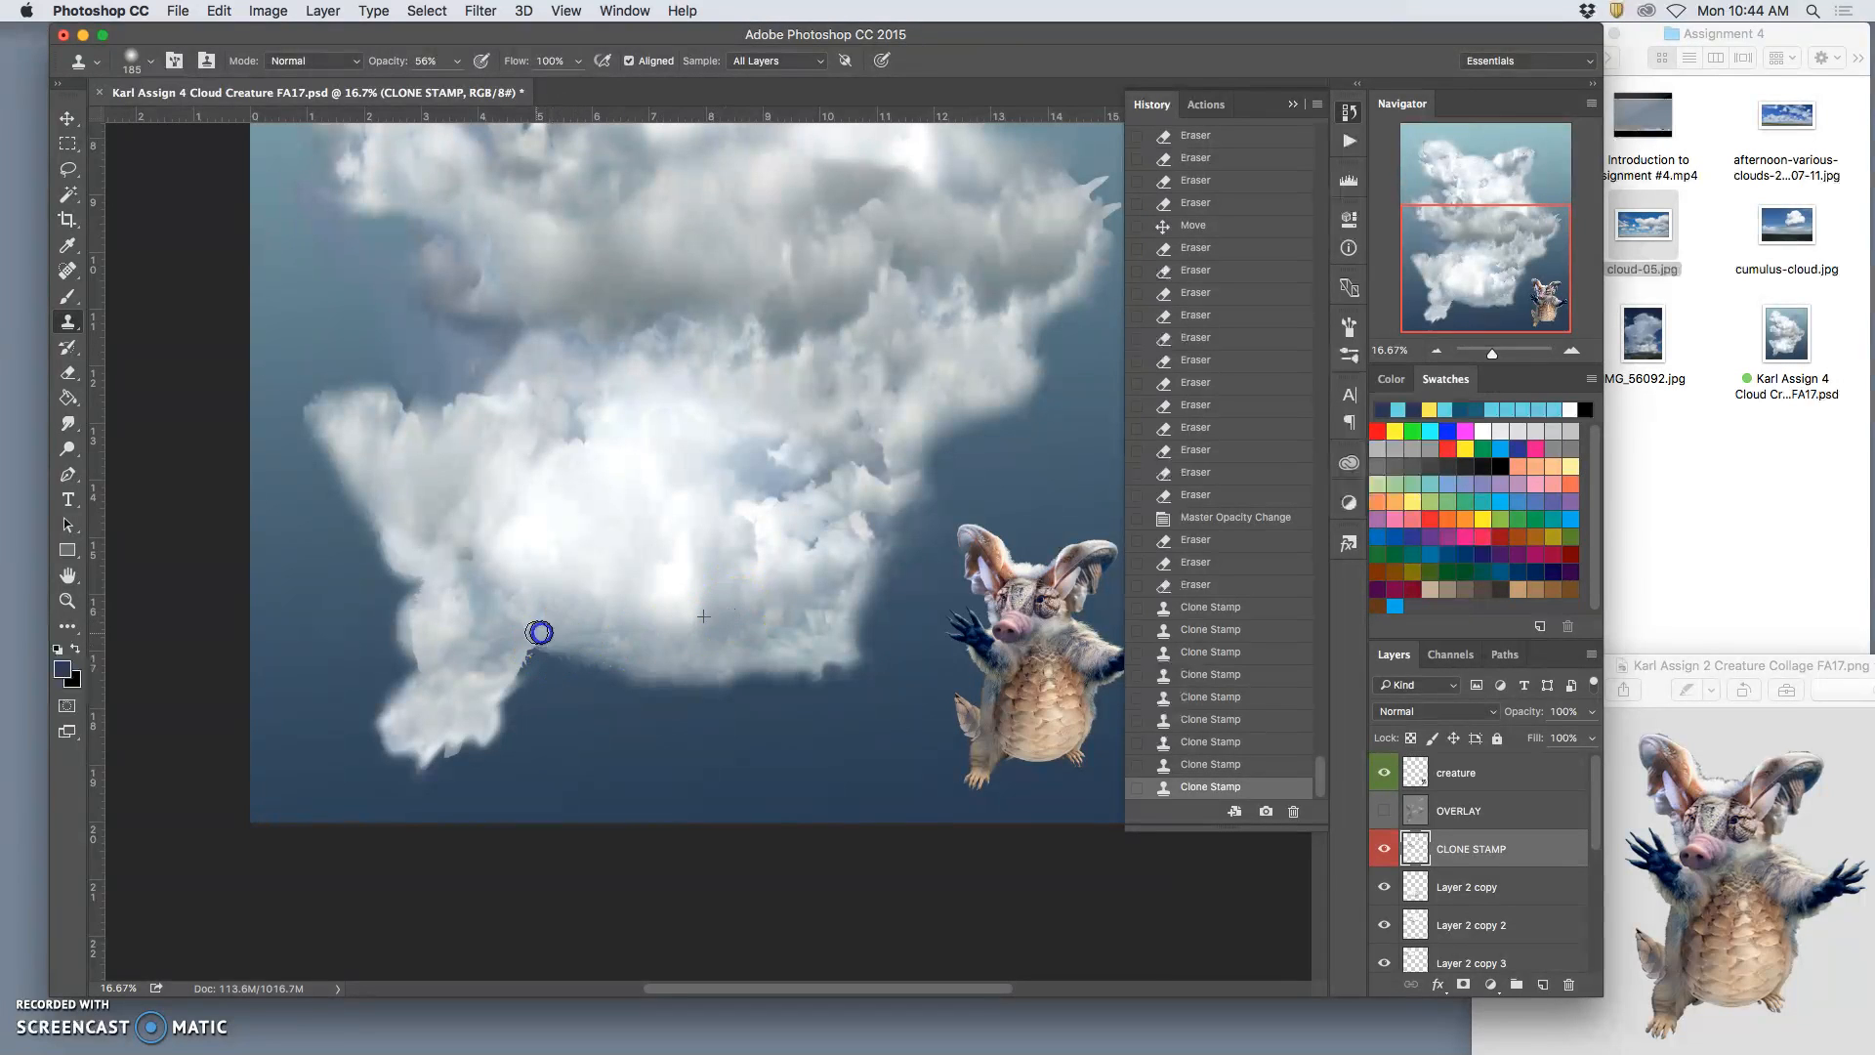
click(529, 649)
click(536, 644)
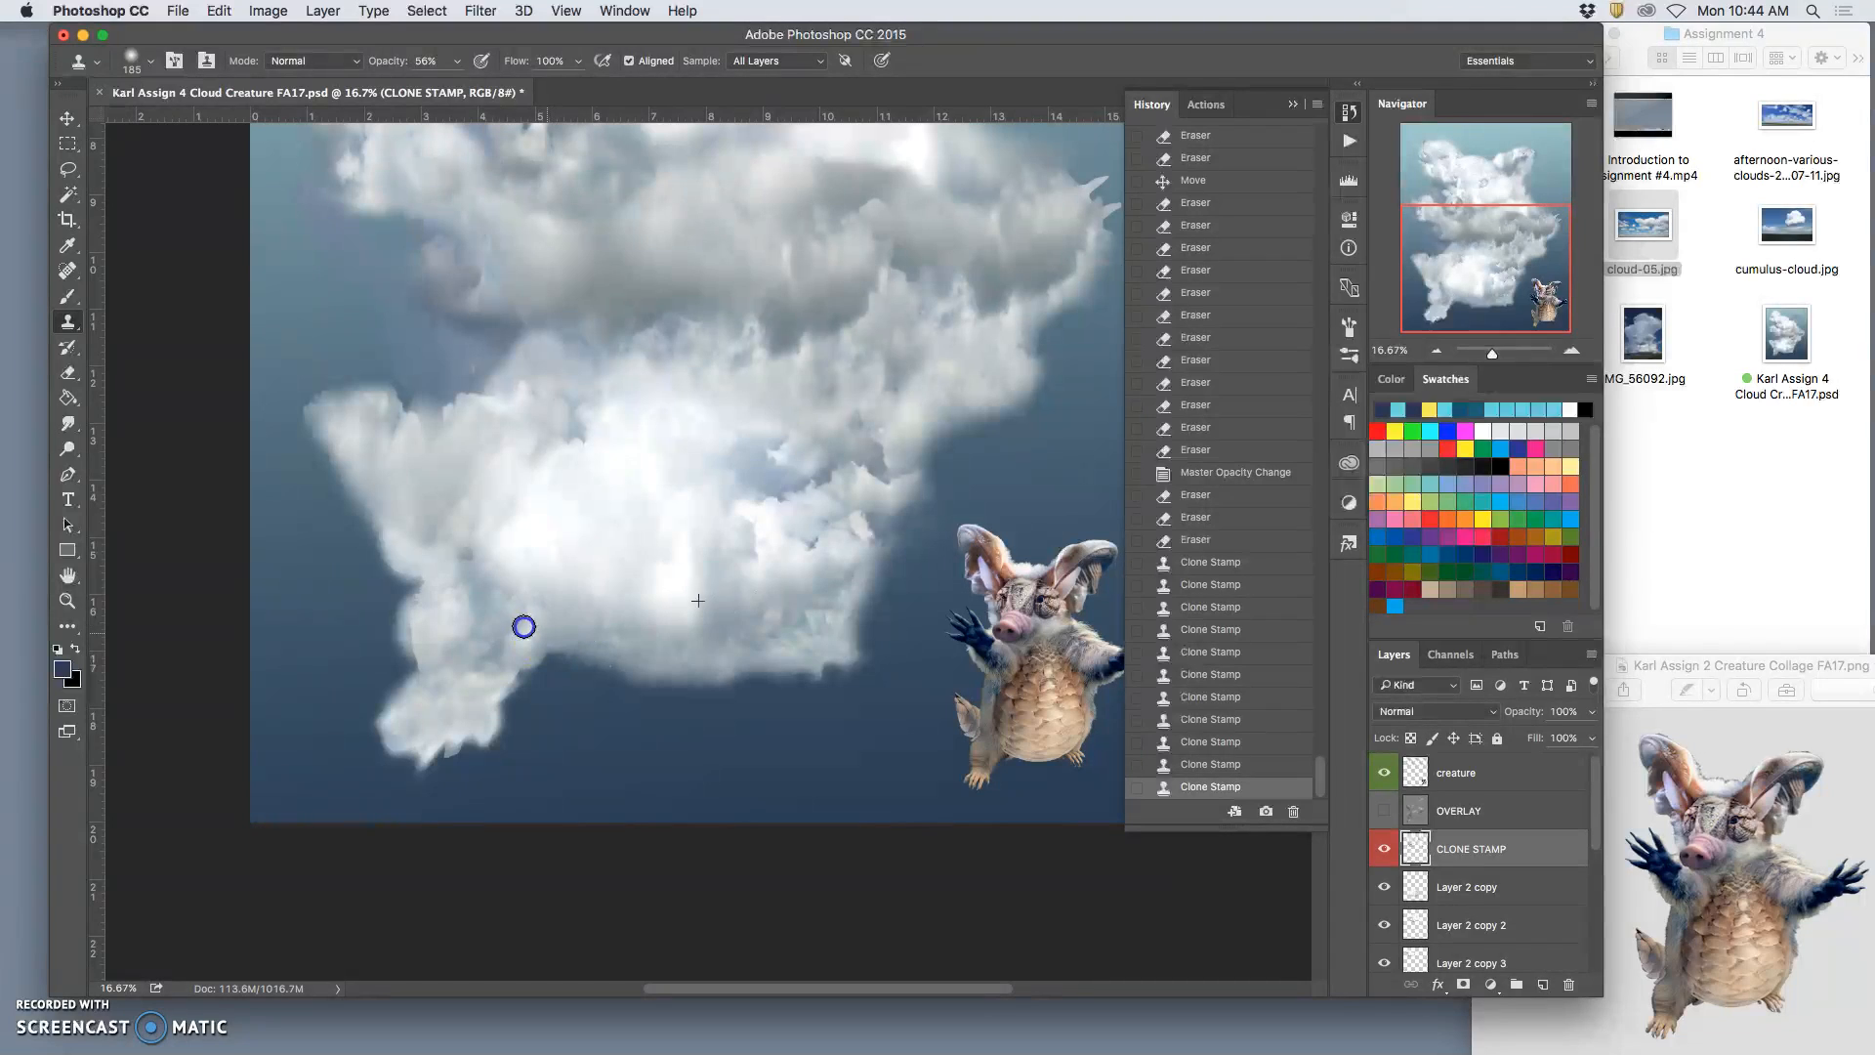
click(509, 628)
Step: Clone cloud texture over the top of the foot and up the belly's left side into the left protrusion
alt+click(619, 545)
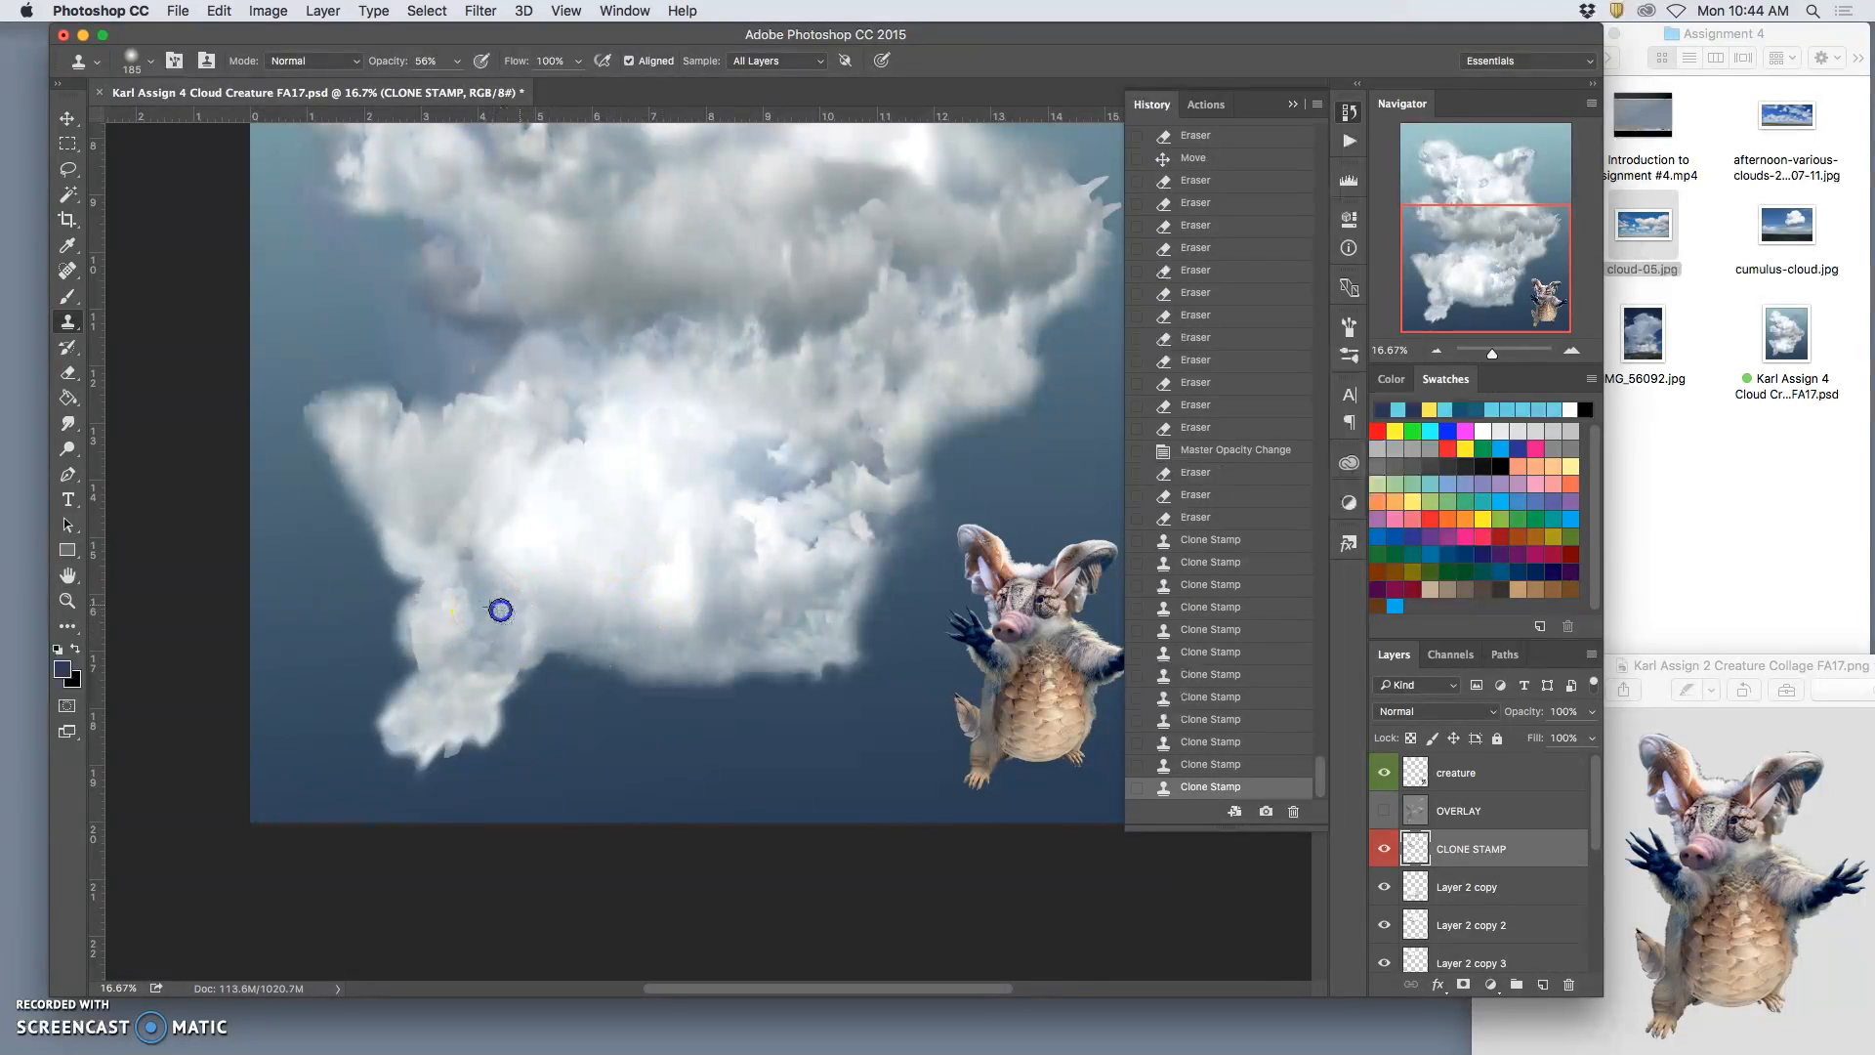
click(500, 609)
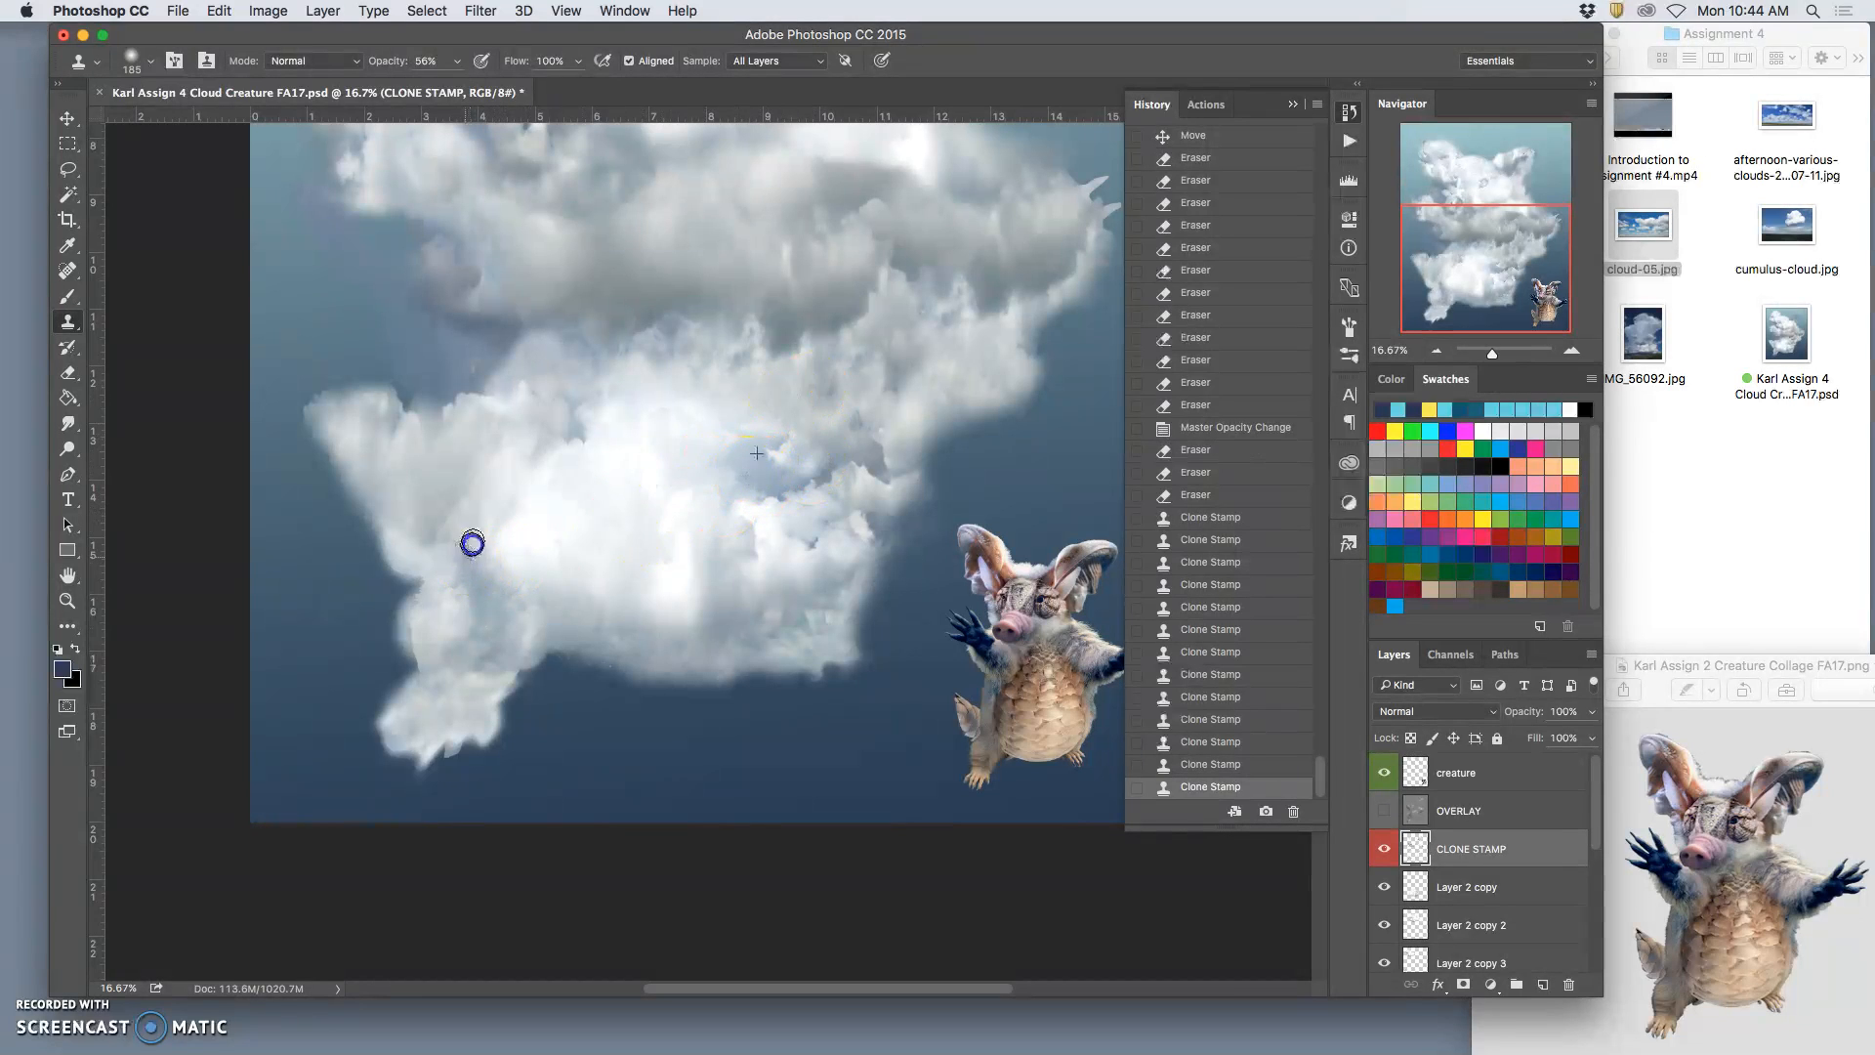
drag(457, 514, 548, 532)
click(417, 545)
click(423, 489)
drag(420, 510, 443, 462)
click(386, 506)
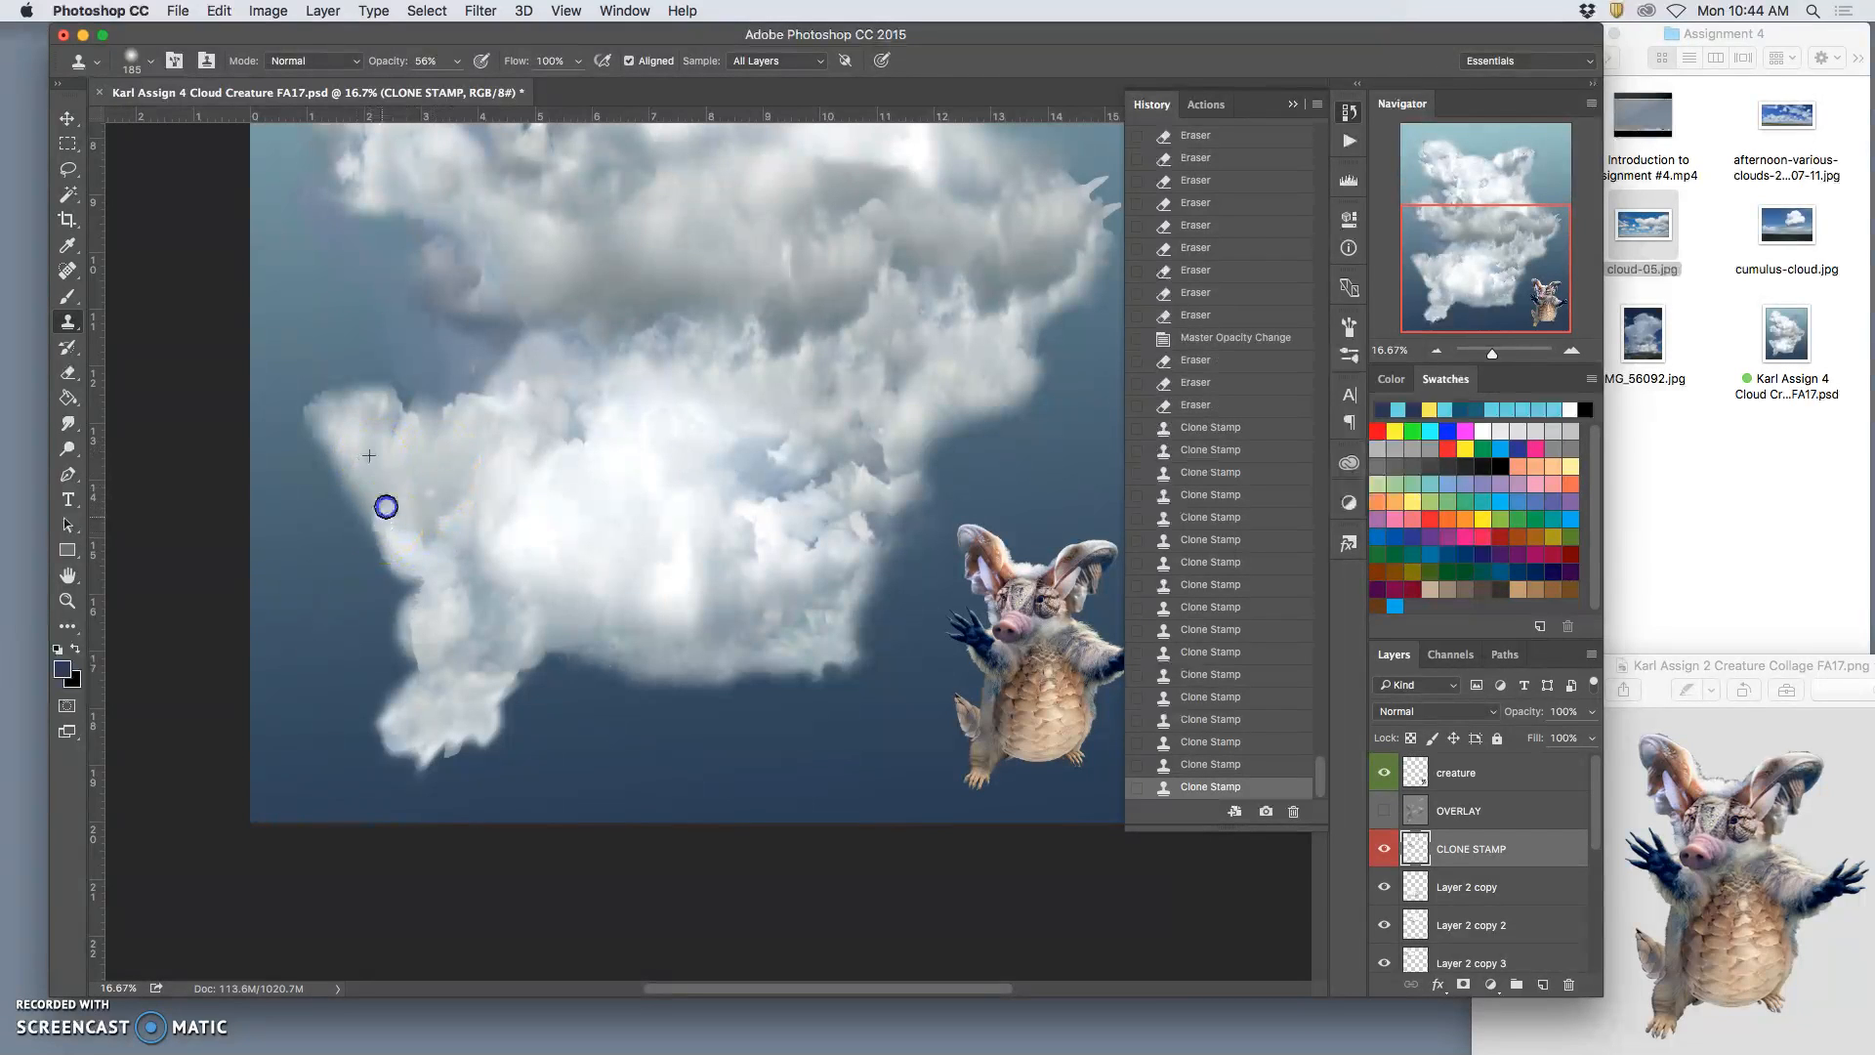
click(400, 532)
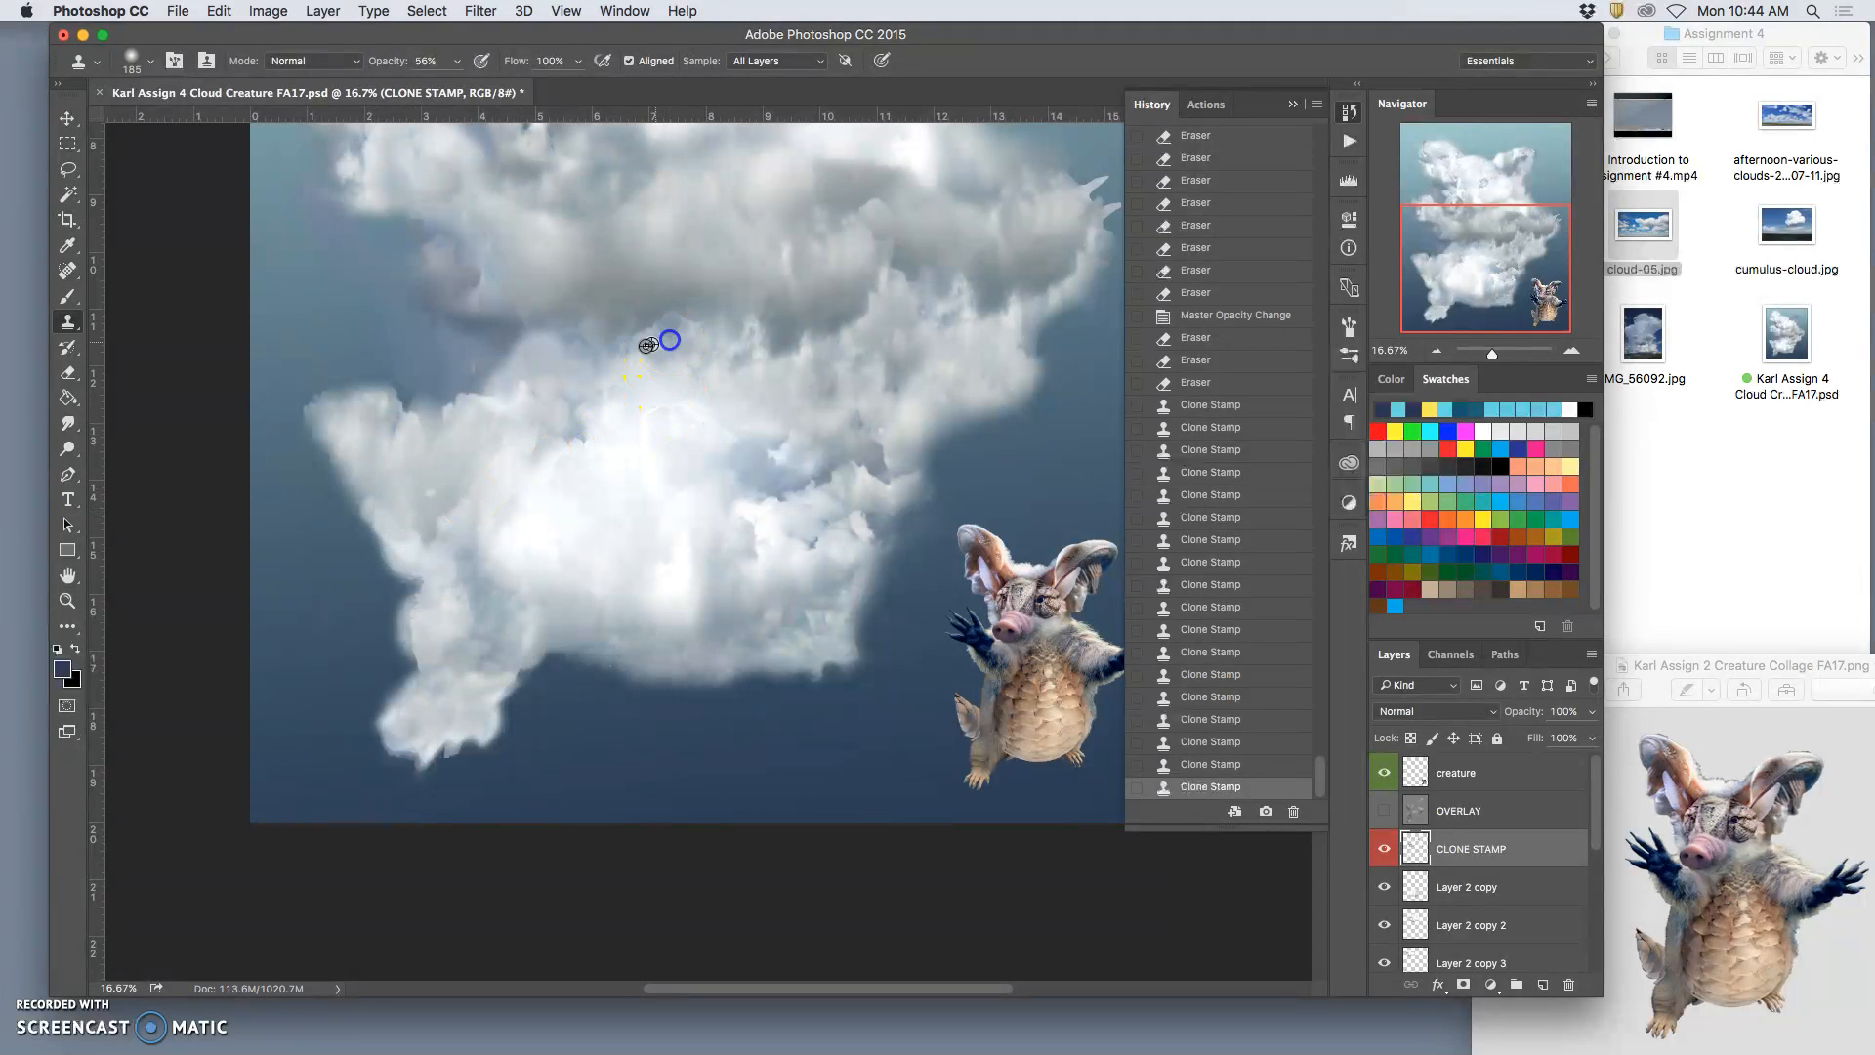
click(410, 530)
click(427, 537)
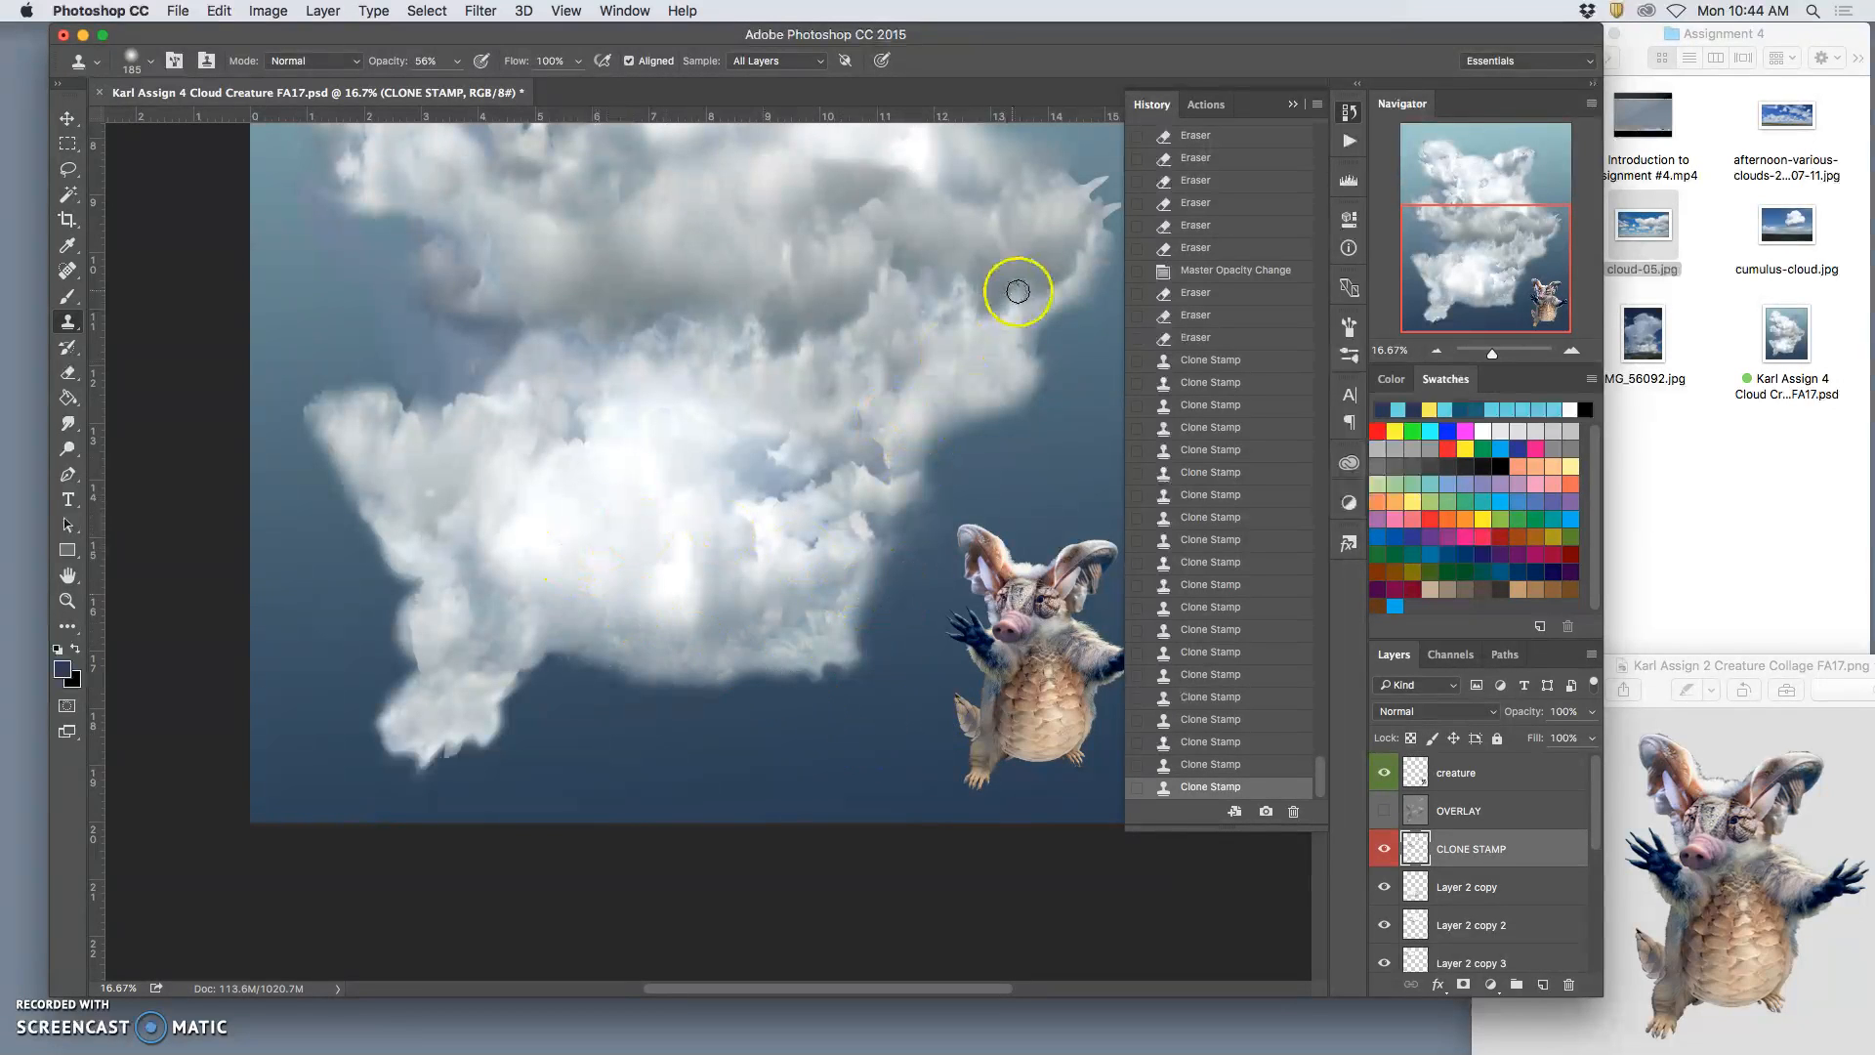
Step: Clone cloud texture onto the left protrusion, across the upper belly and over the blue gap on the belly's right side
alt+click(551, 375)
click(404, 416)
click(649, 404)
mouse_move(768, 409)
mouse_down()
mouse_move(888, 498)
mouse_move(912, 422)
mouse_move(810, 535)
mouse_move(888, 509)
mouse_move(850, 490)
mouse_up()
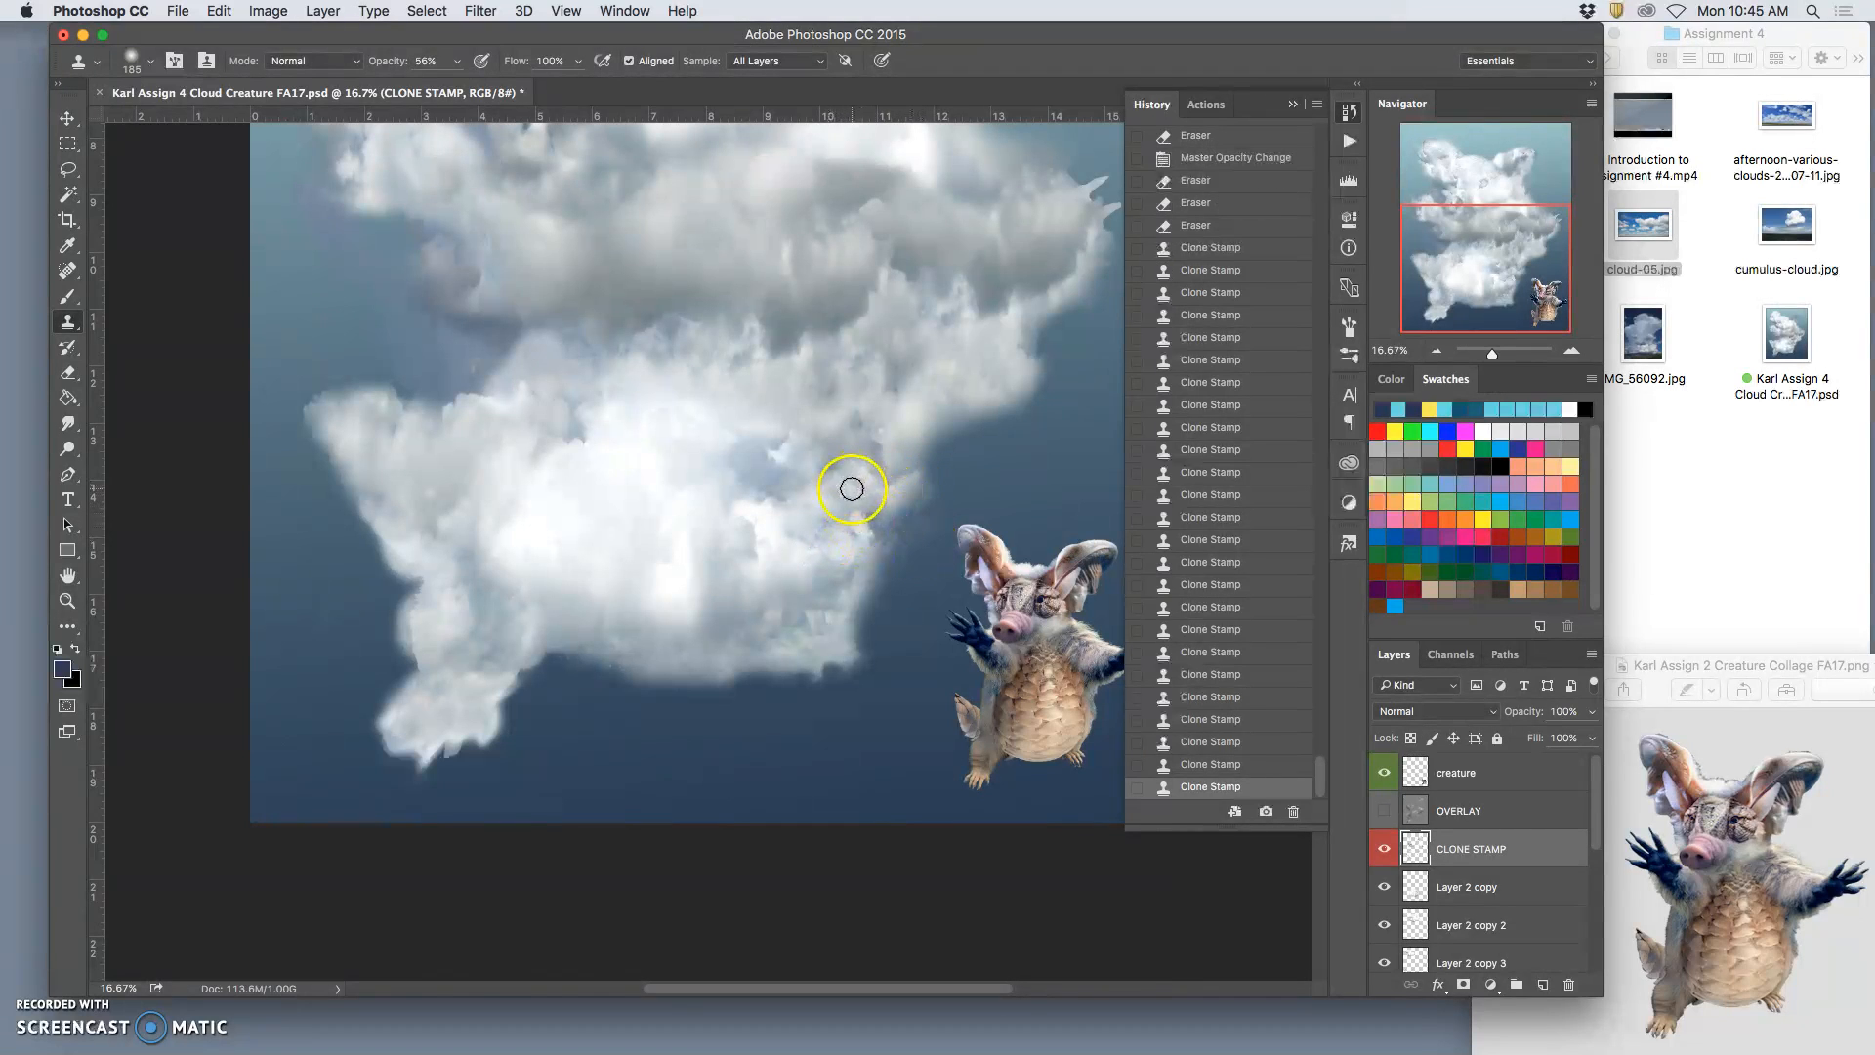
key(super+minus)
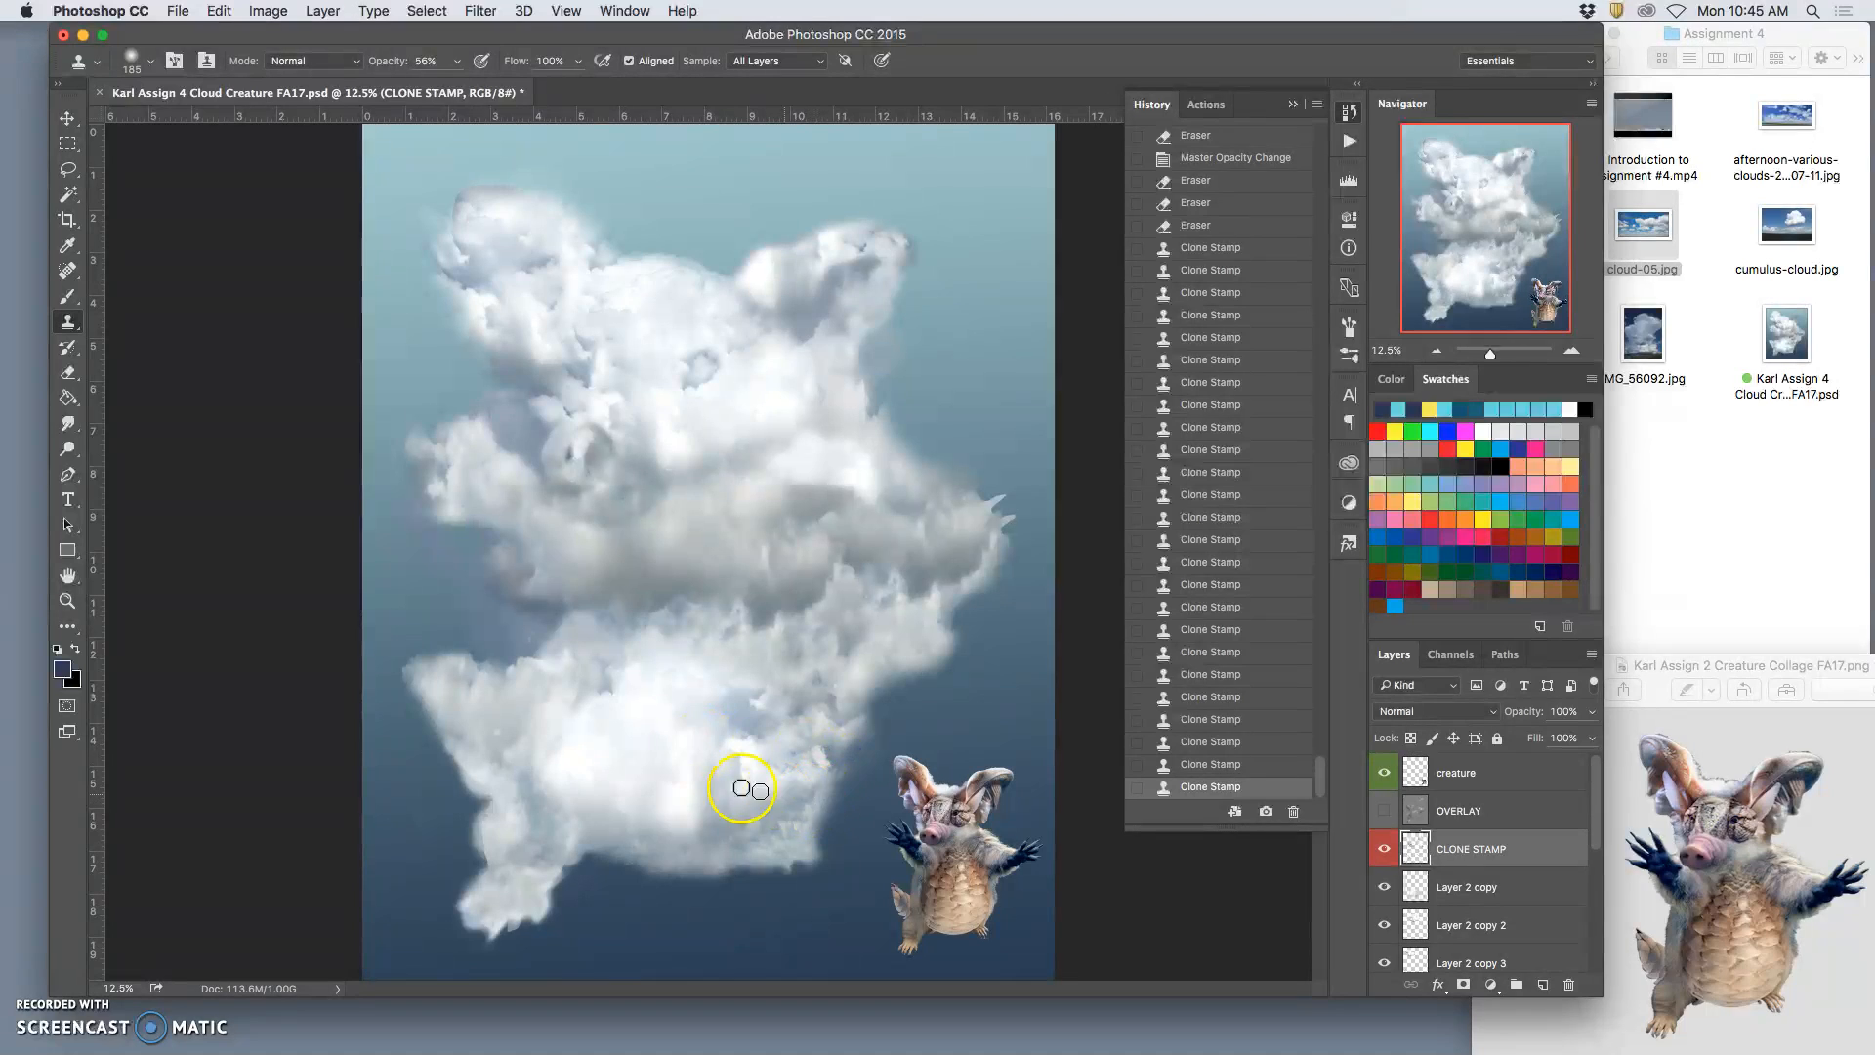